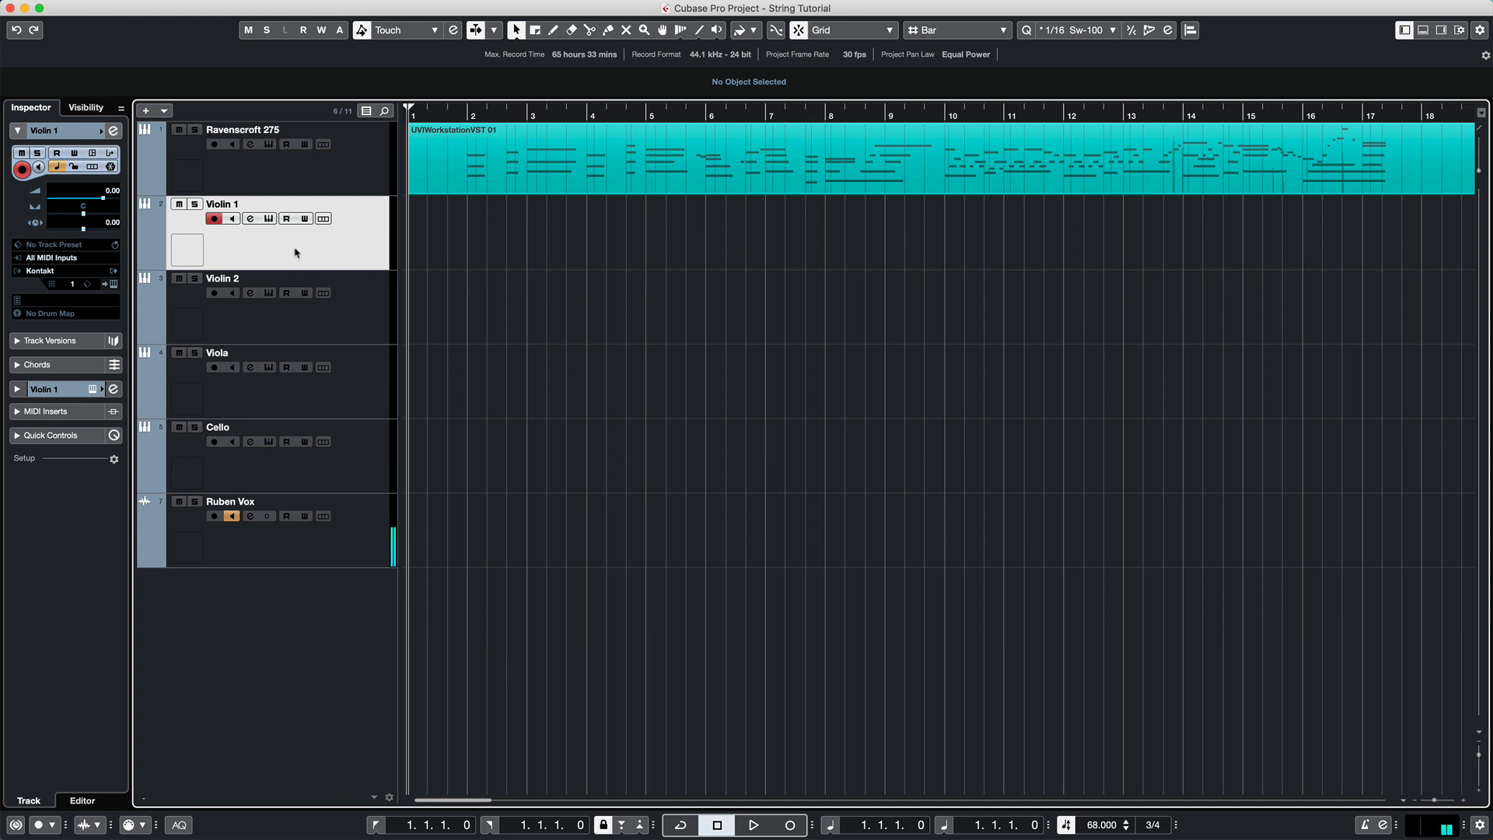
# Inspect the Kontakt instrument loaded on the Violin 1 track and close its window
pyautogui.click(270, 220)
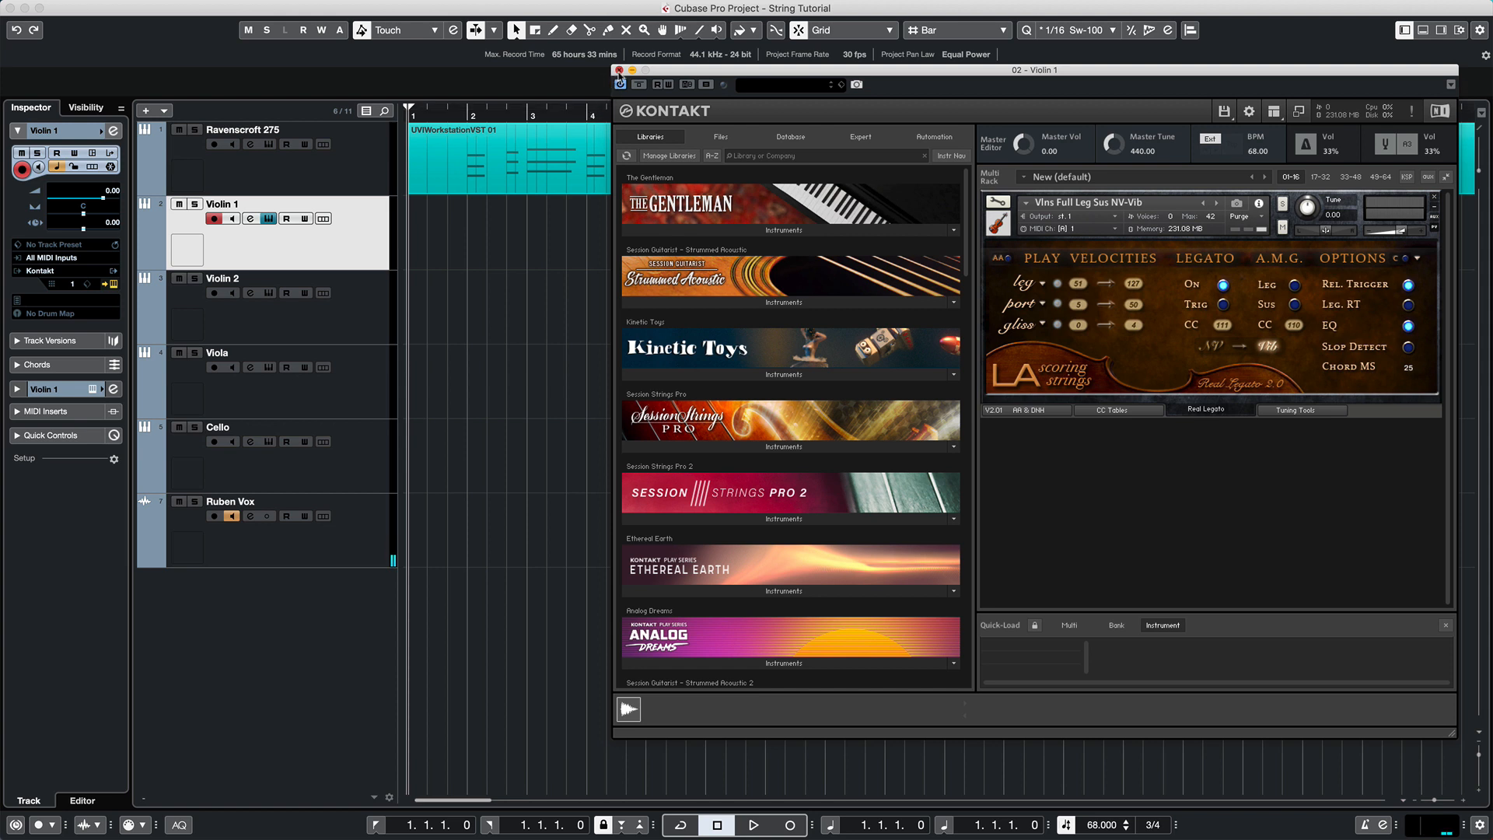
pyautogui.click(619, 70)
# Play back the Ravenscroft 275 piano part while viewing its instrument window, and stop at the end of the part
pyautogui.click(379, 157)
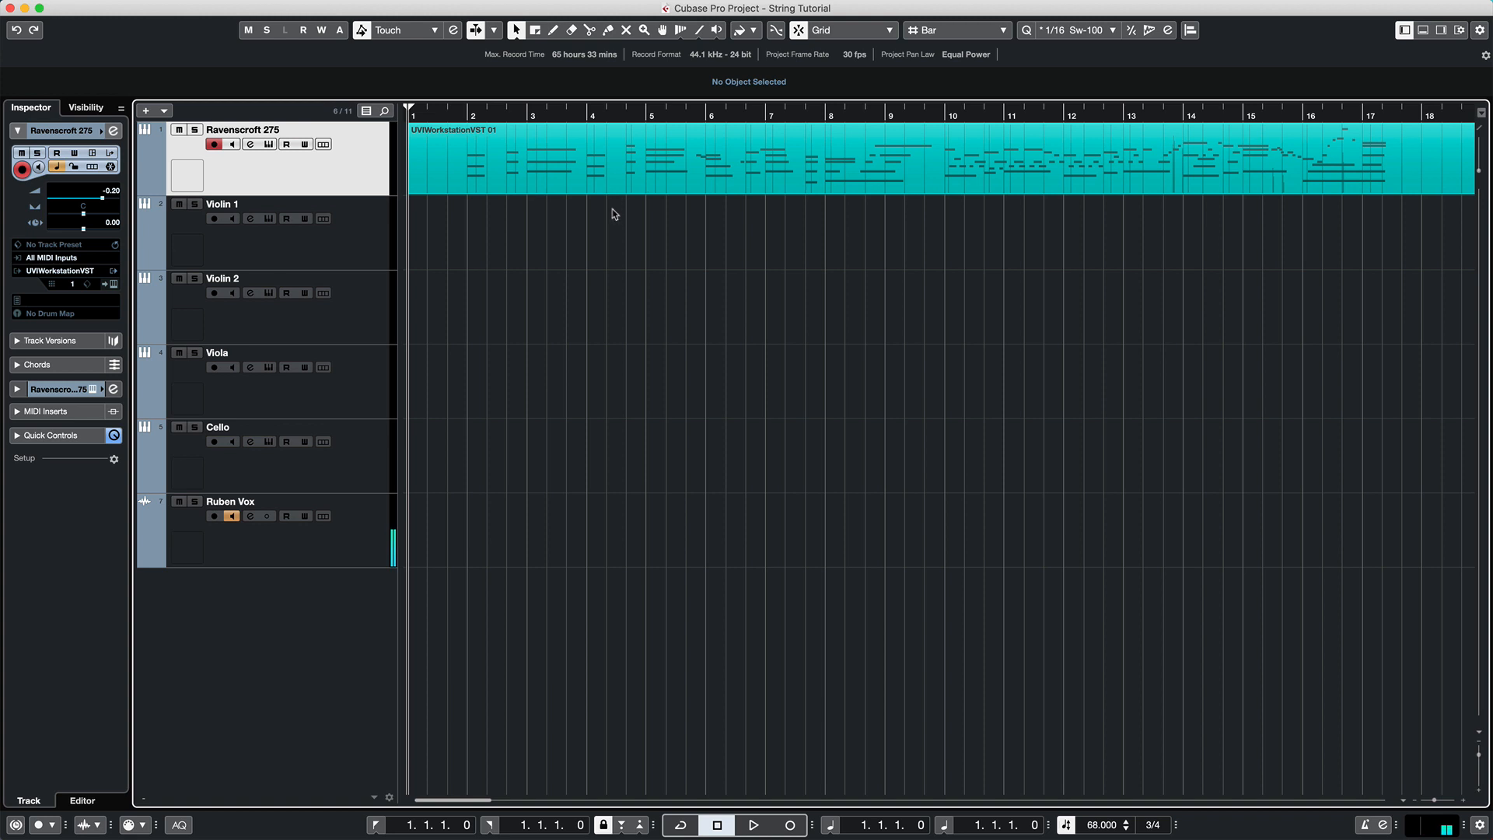
pyautogui.press('space')
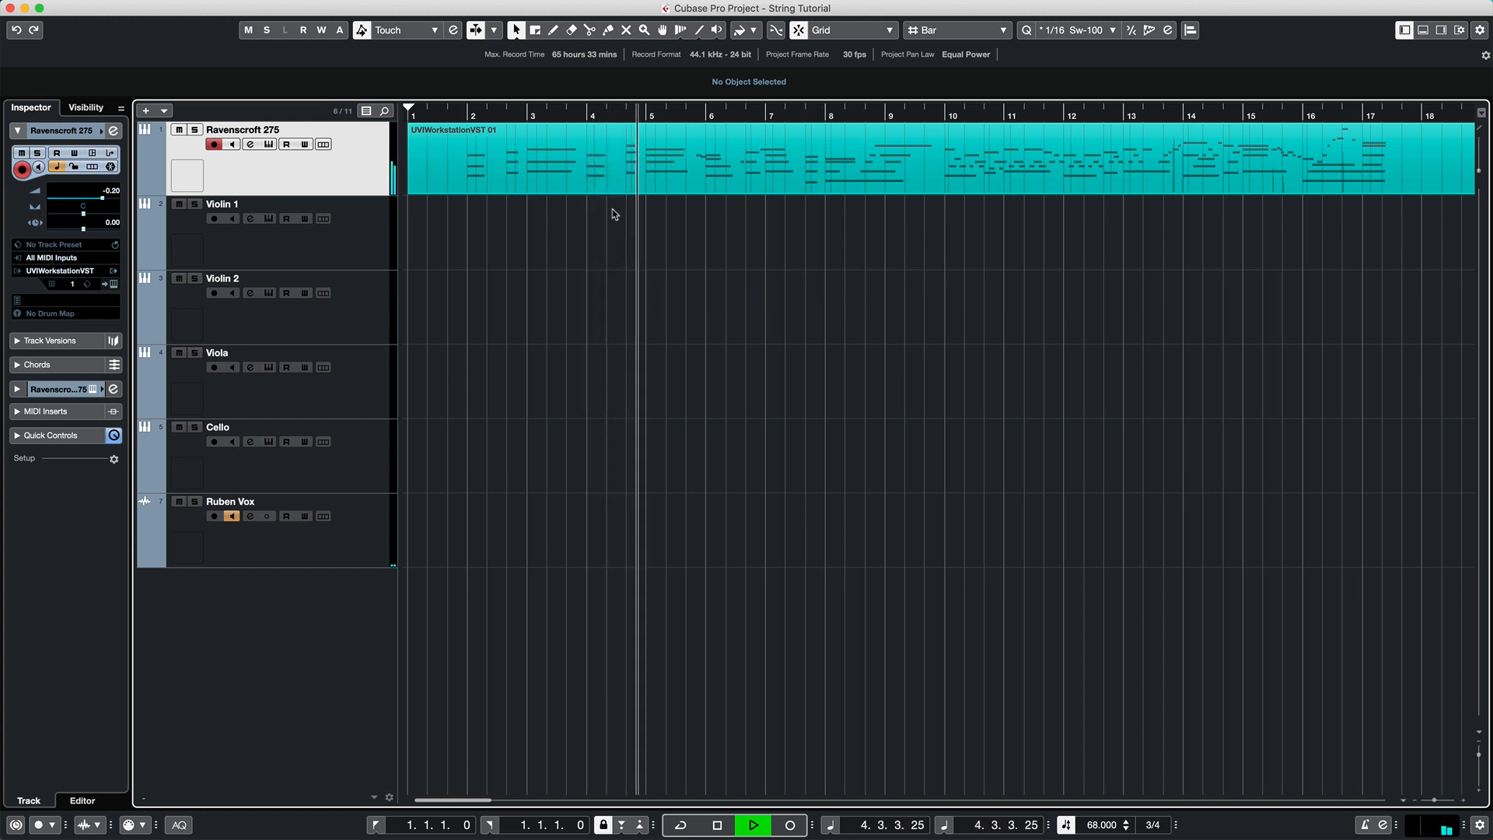
pyautogui.click(268, 145)
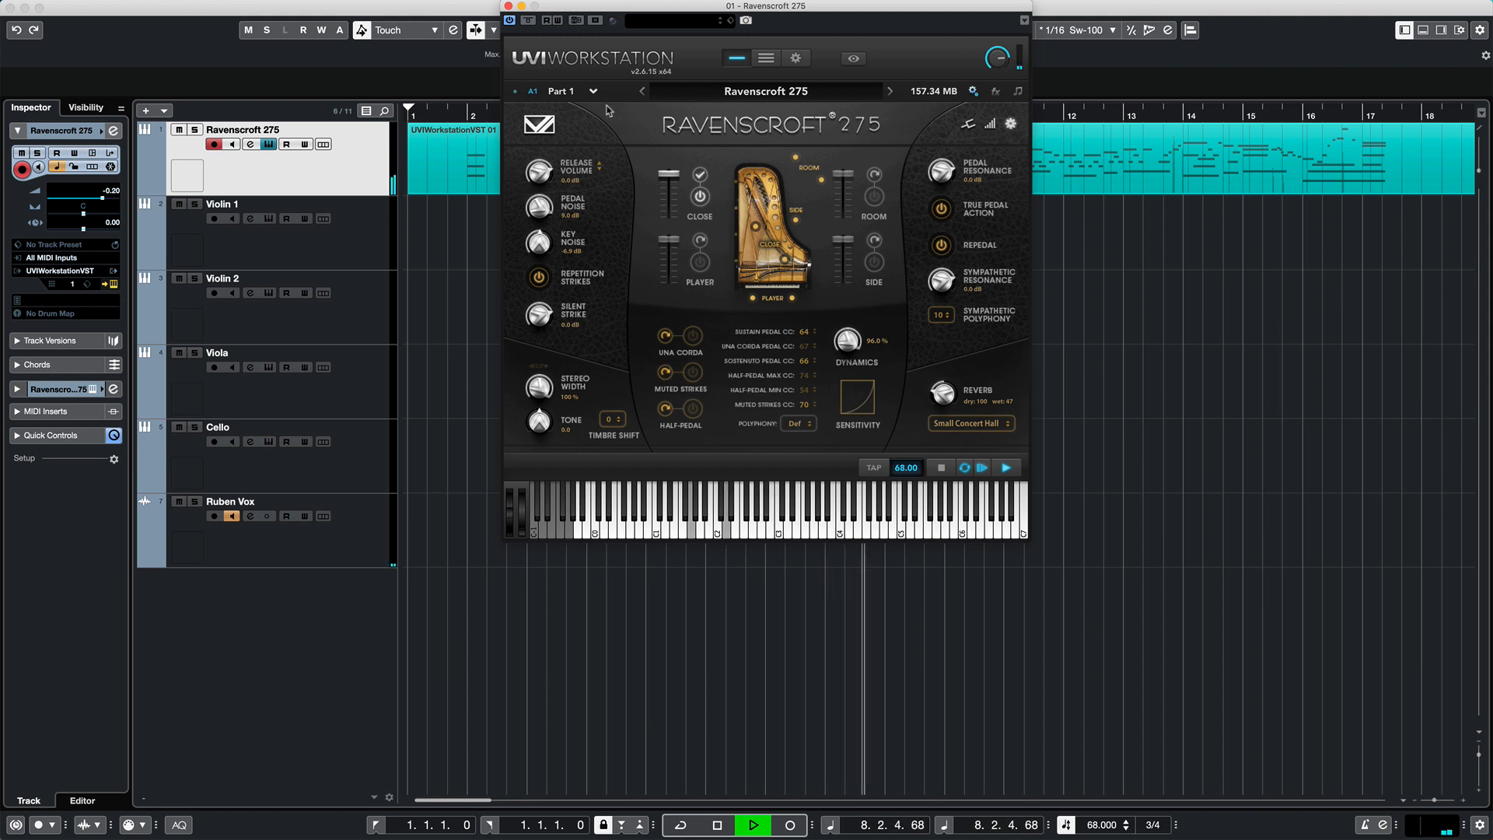
pyautogui.click(507, 7)
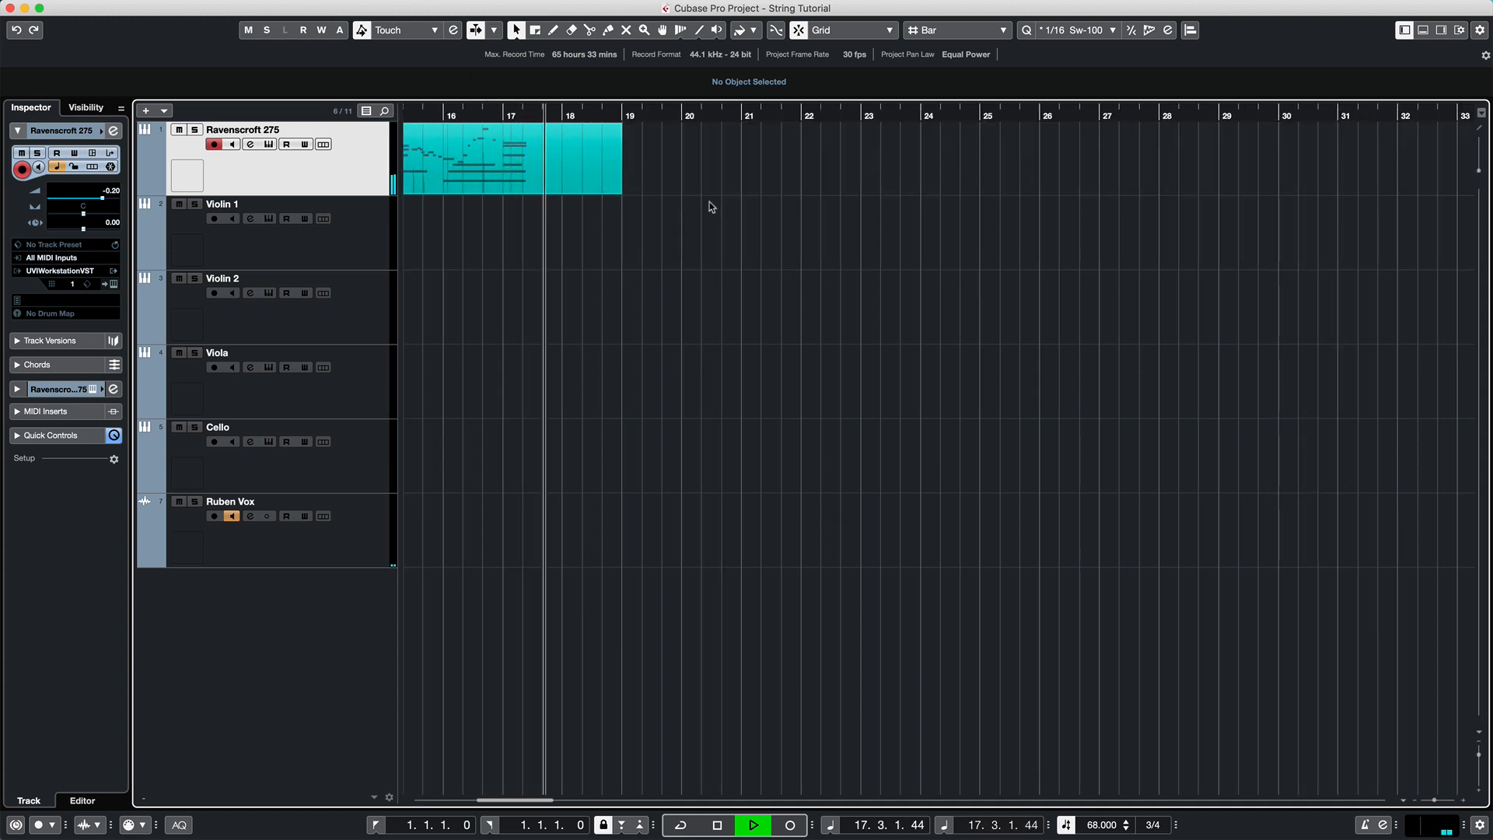
pyautogui.press('space')
pyautogui.hscroll(-10, 706, 199)
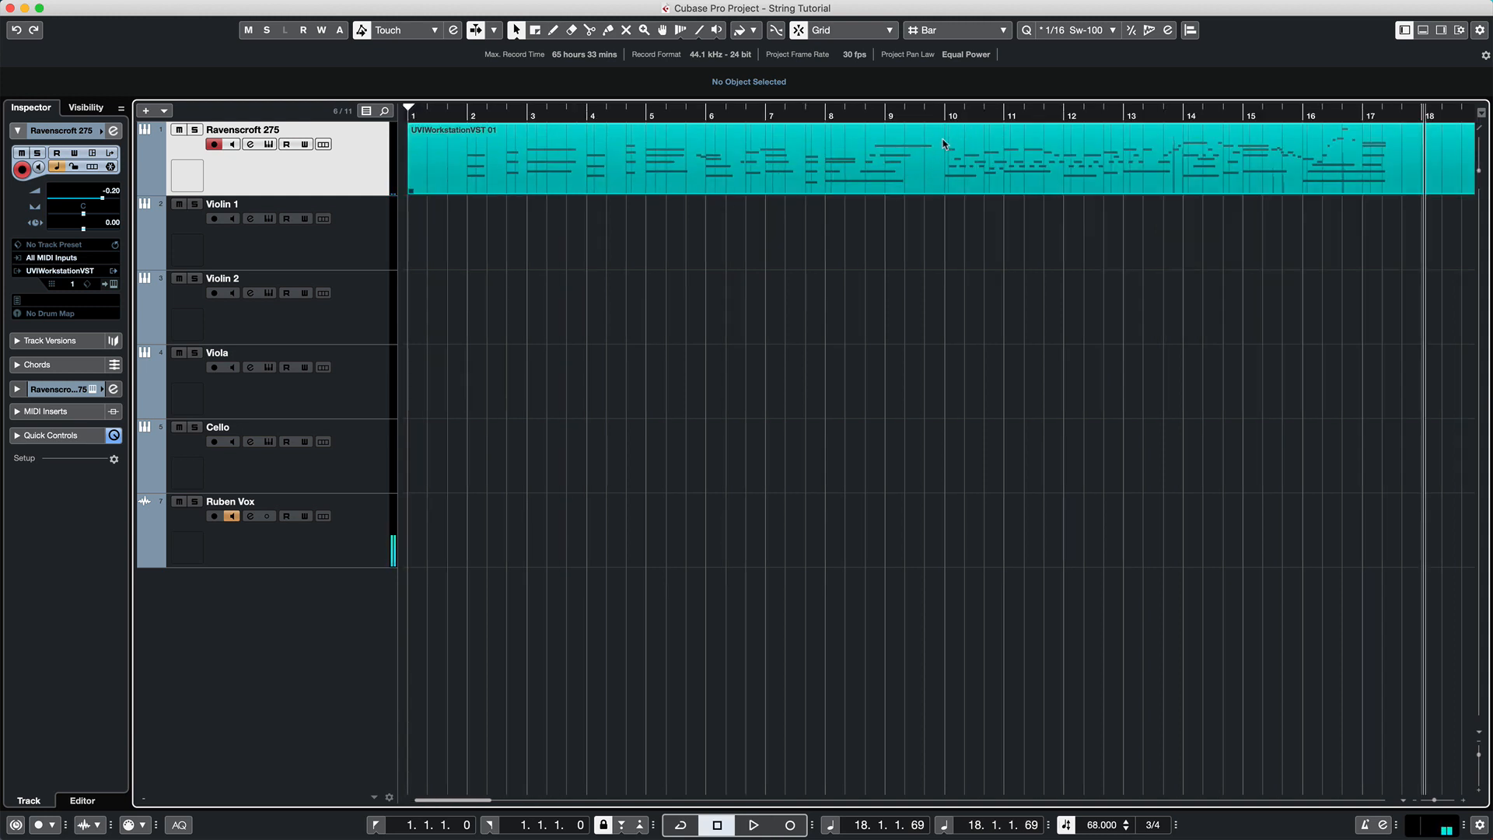
# Place the playhead at bar 9 and draw an empty part on the Cello track from bar 10 to bar 19
pyautogui.click(855, 115)
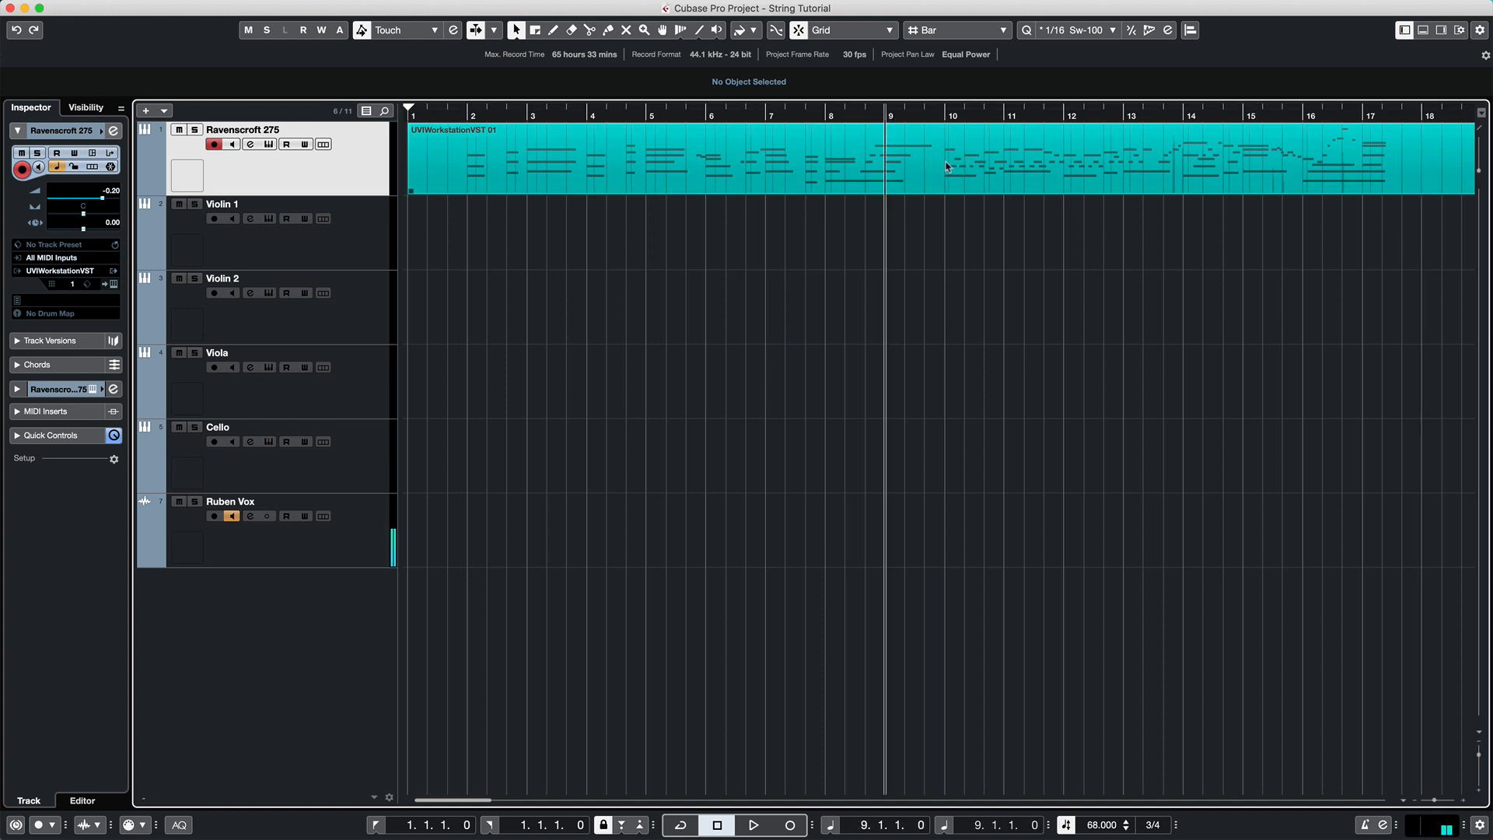
pyautogui.click(365, 467)
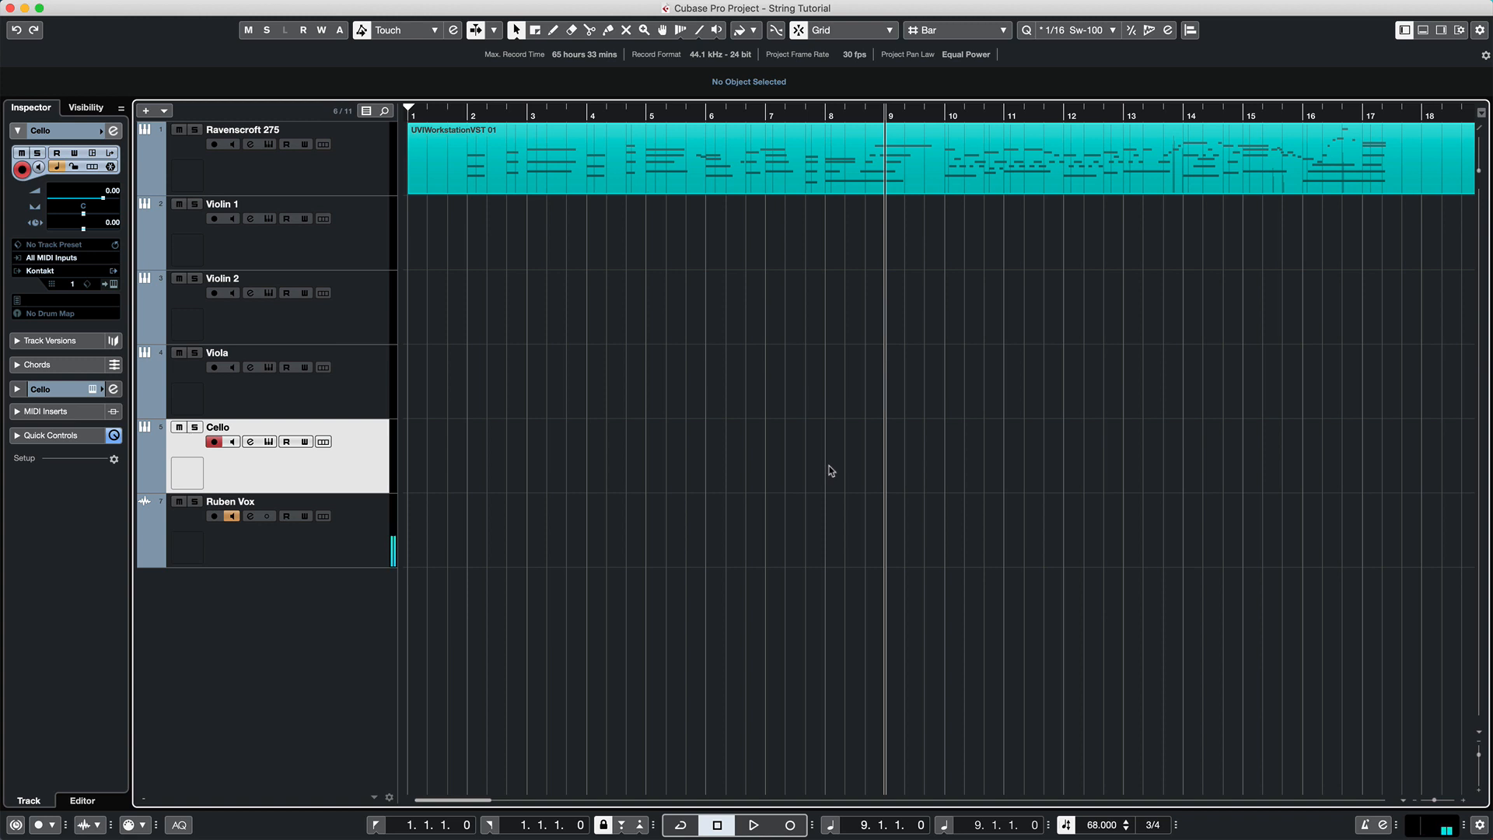
pyautogui.rightClick(952, 463)
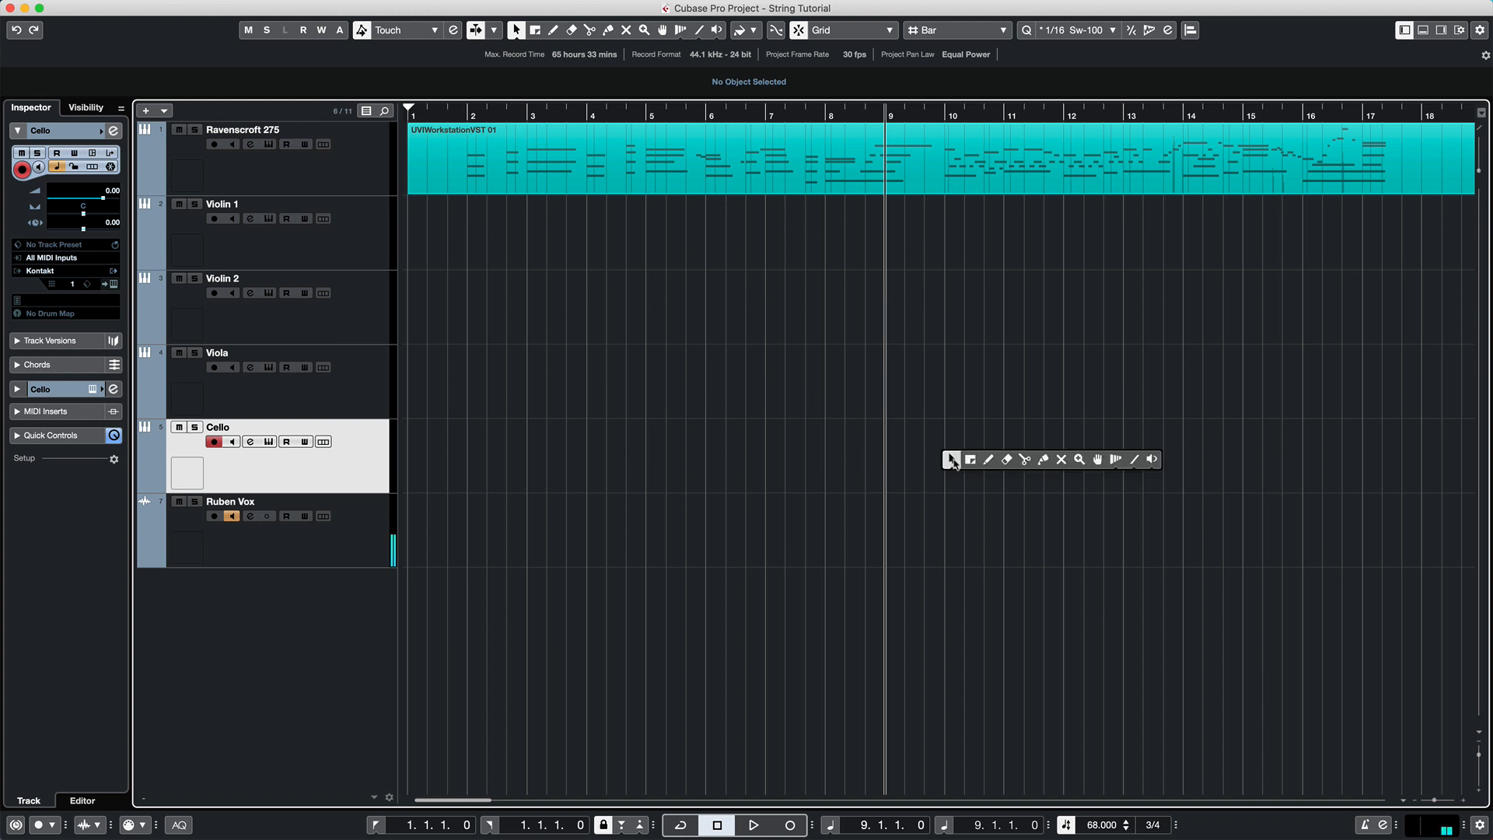
pyautogui.click(987, 460)
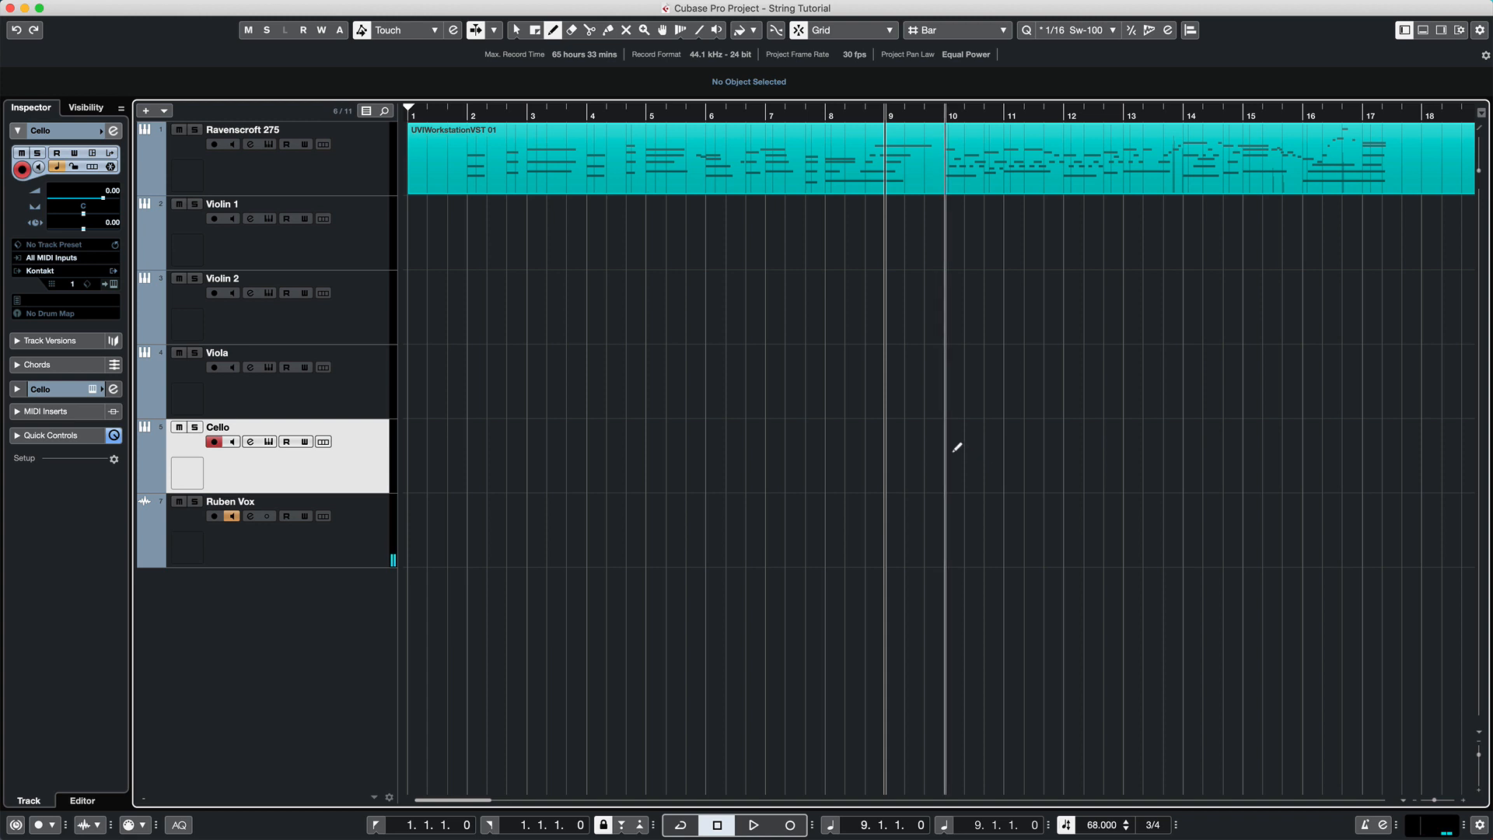
pyautogui.moveTo(956, 447); pyautogui.dragTo(1458, 439)
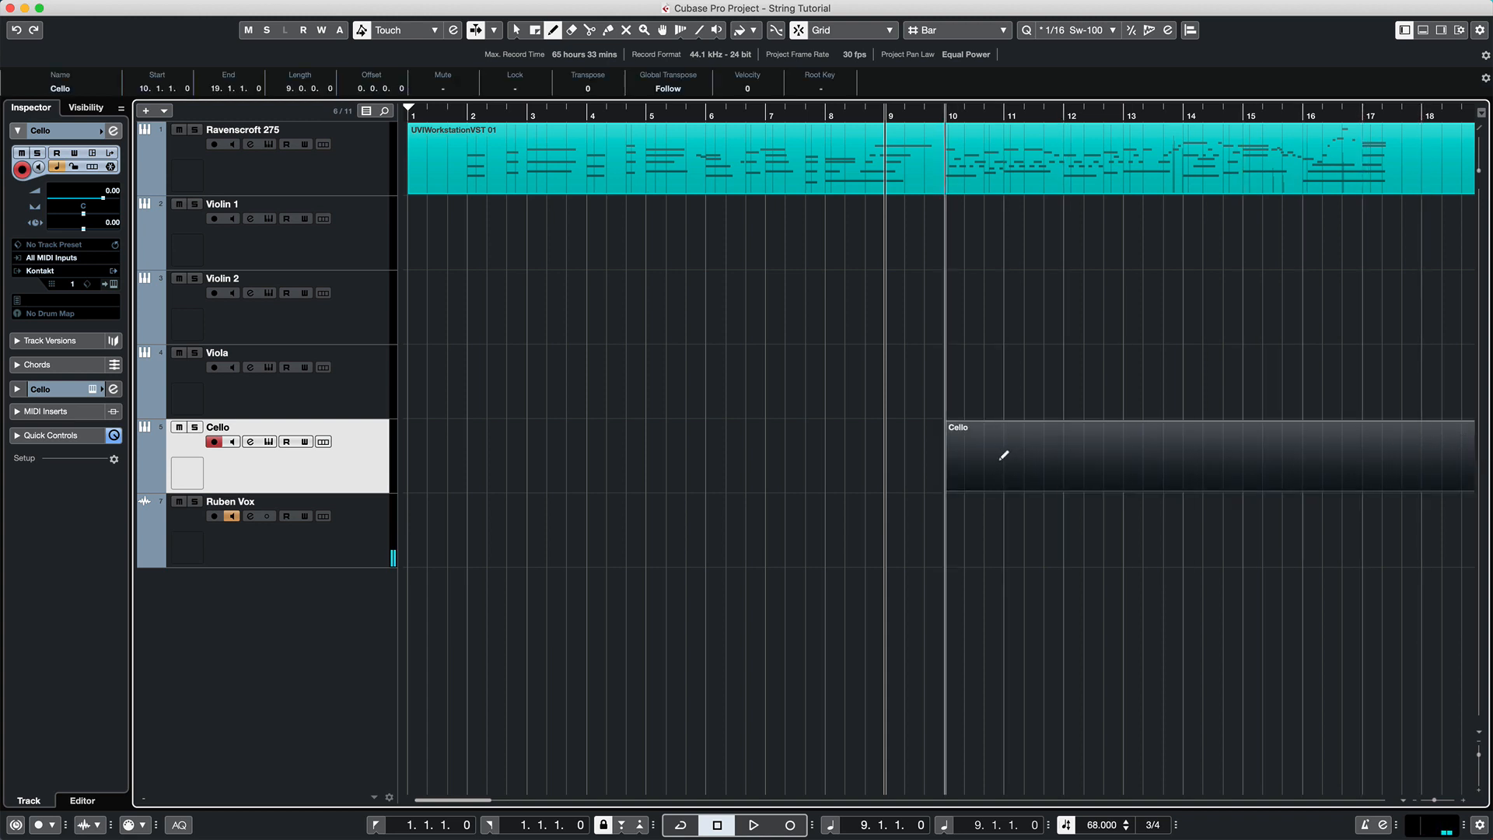
# Open the new Cello part in a separate Key Editor window
pyautogui.press('1')
pyautogui.doubleClick(968, 463)
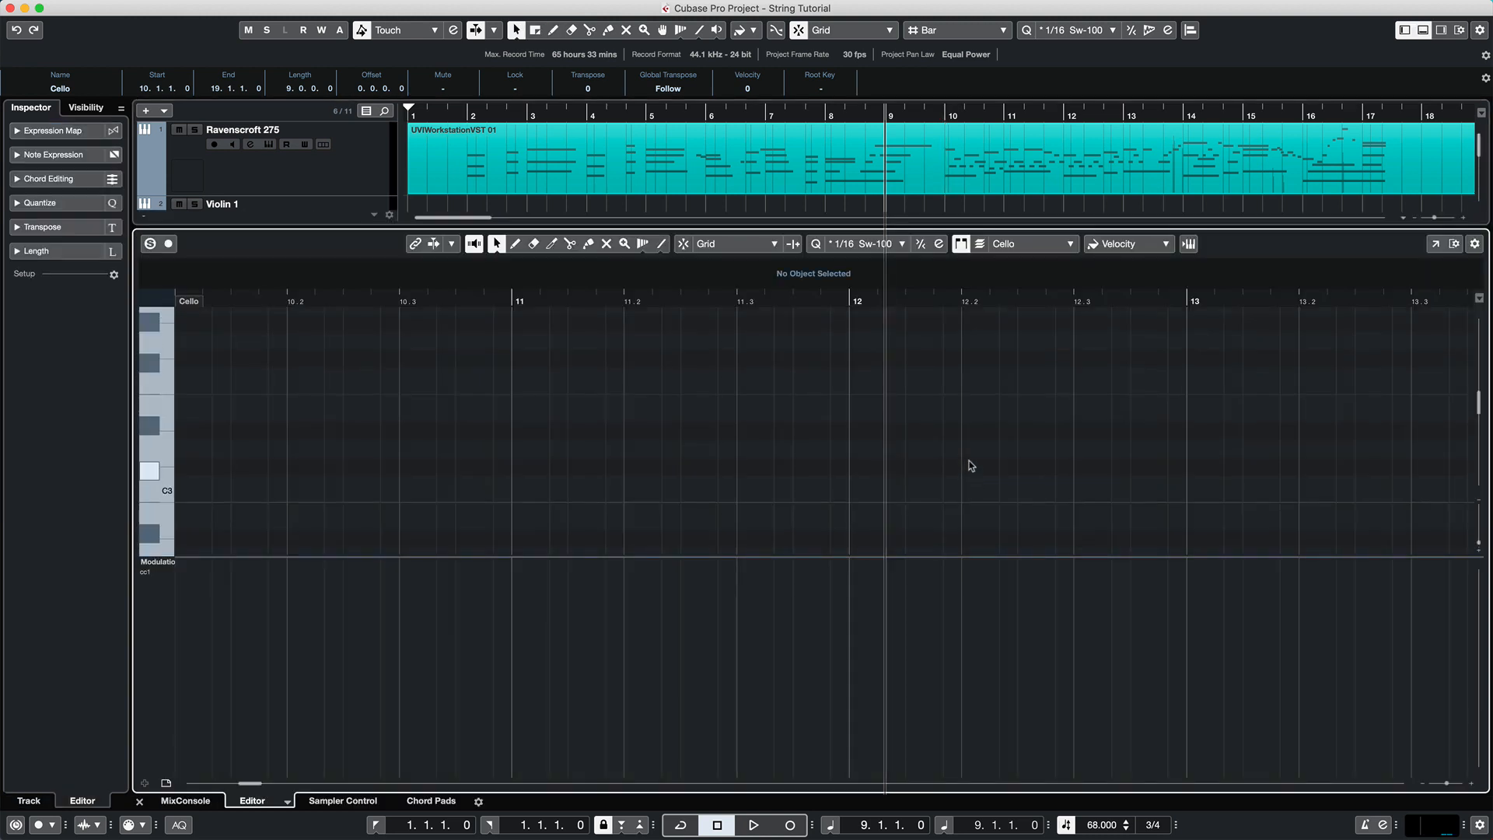
pyautogui.click(1434, 243)
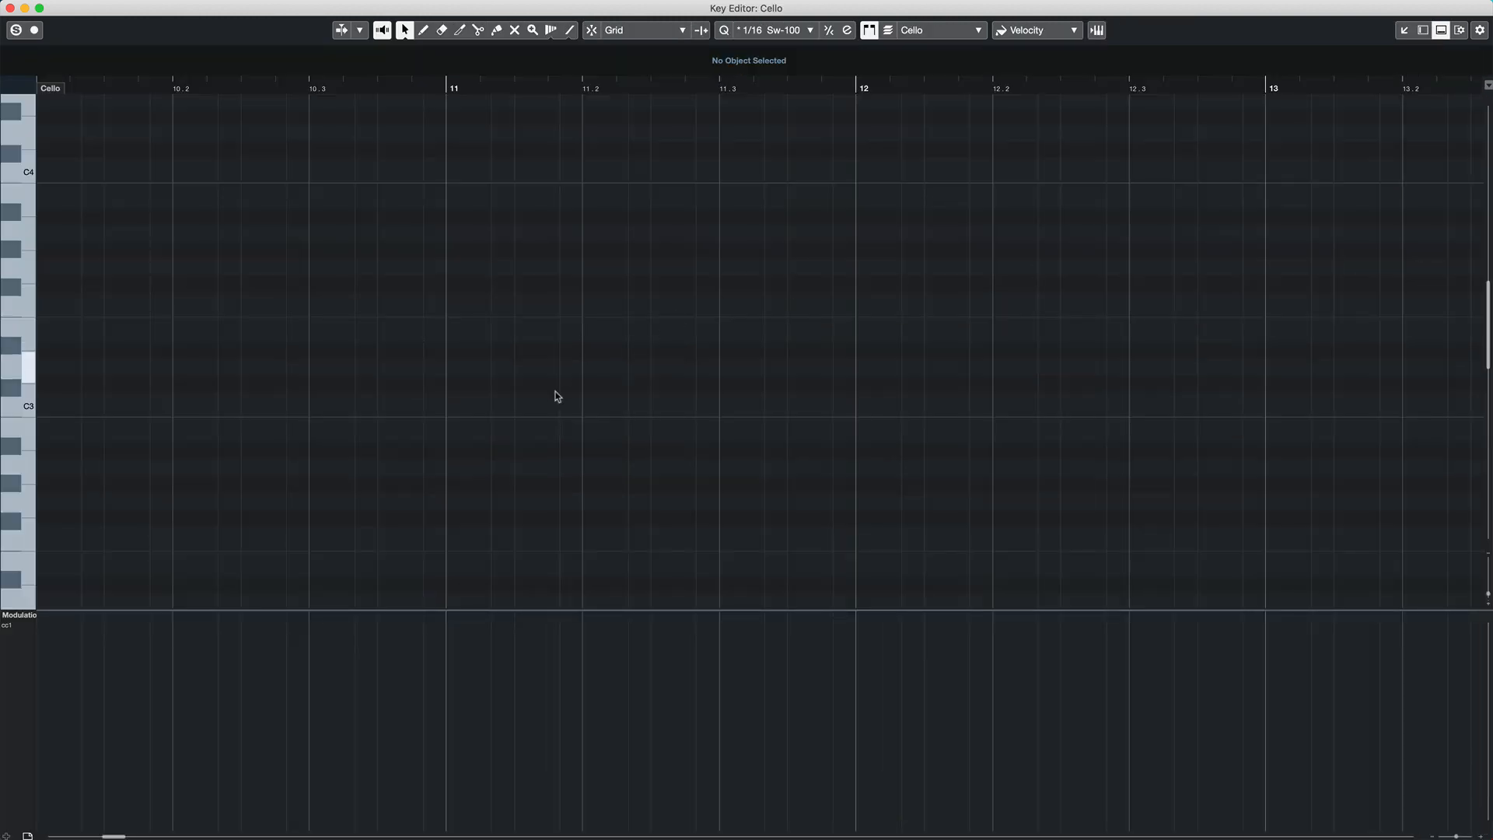
# Insert a B1 note at the start of bar 10 and lengthen it to about 0.0.3.70 during playback
pyautogui.scroll(-1, 555, 391)
pyautogui.scroll(4, 553, 389)
pyautogui.press('g')
pyautogui.press('g')
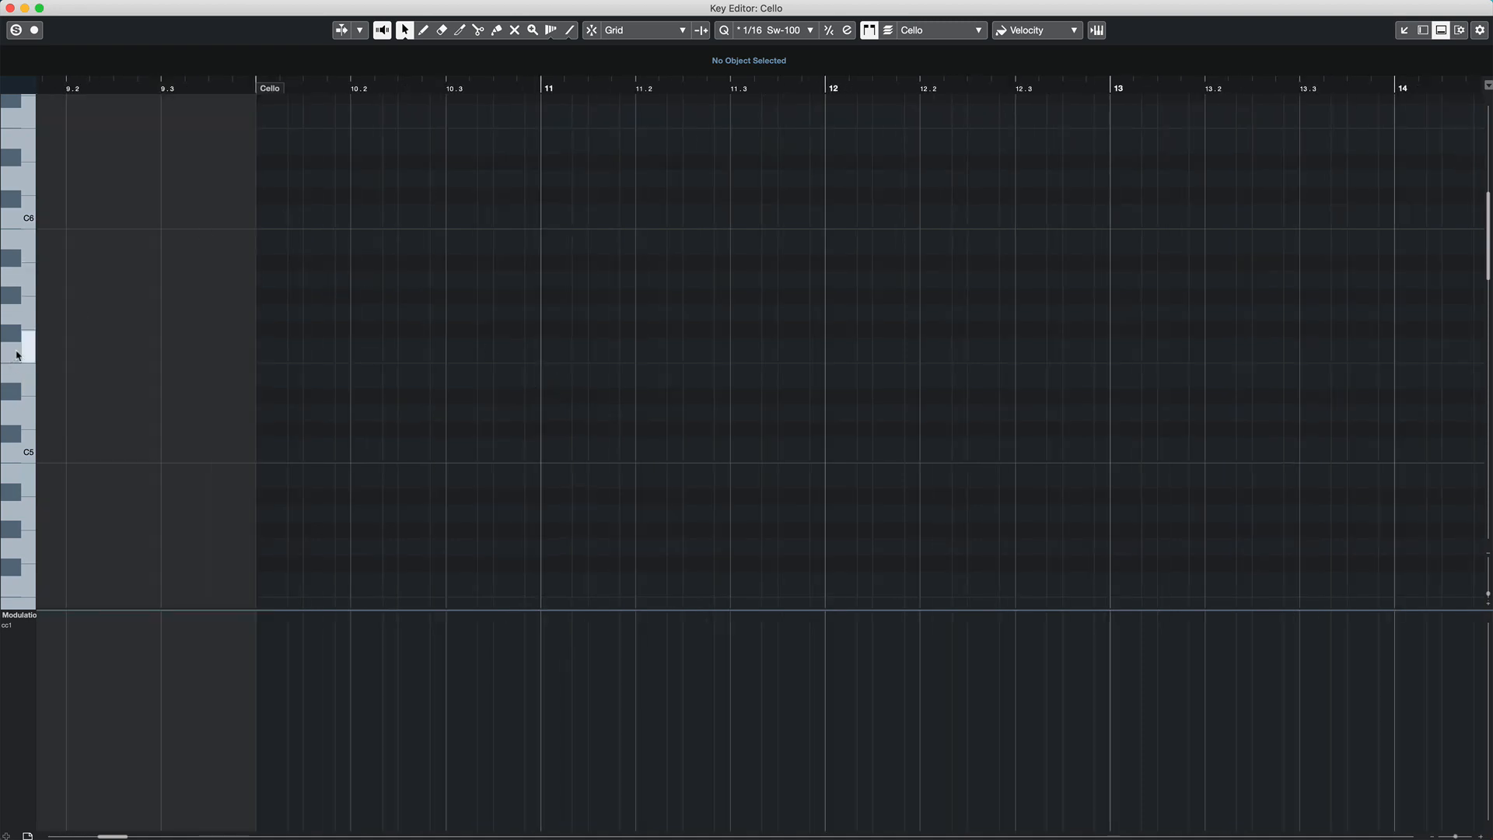
pyautogui.scroll(-15, 29, 473)
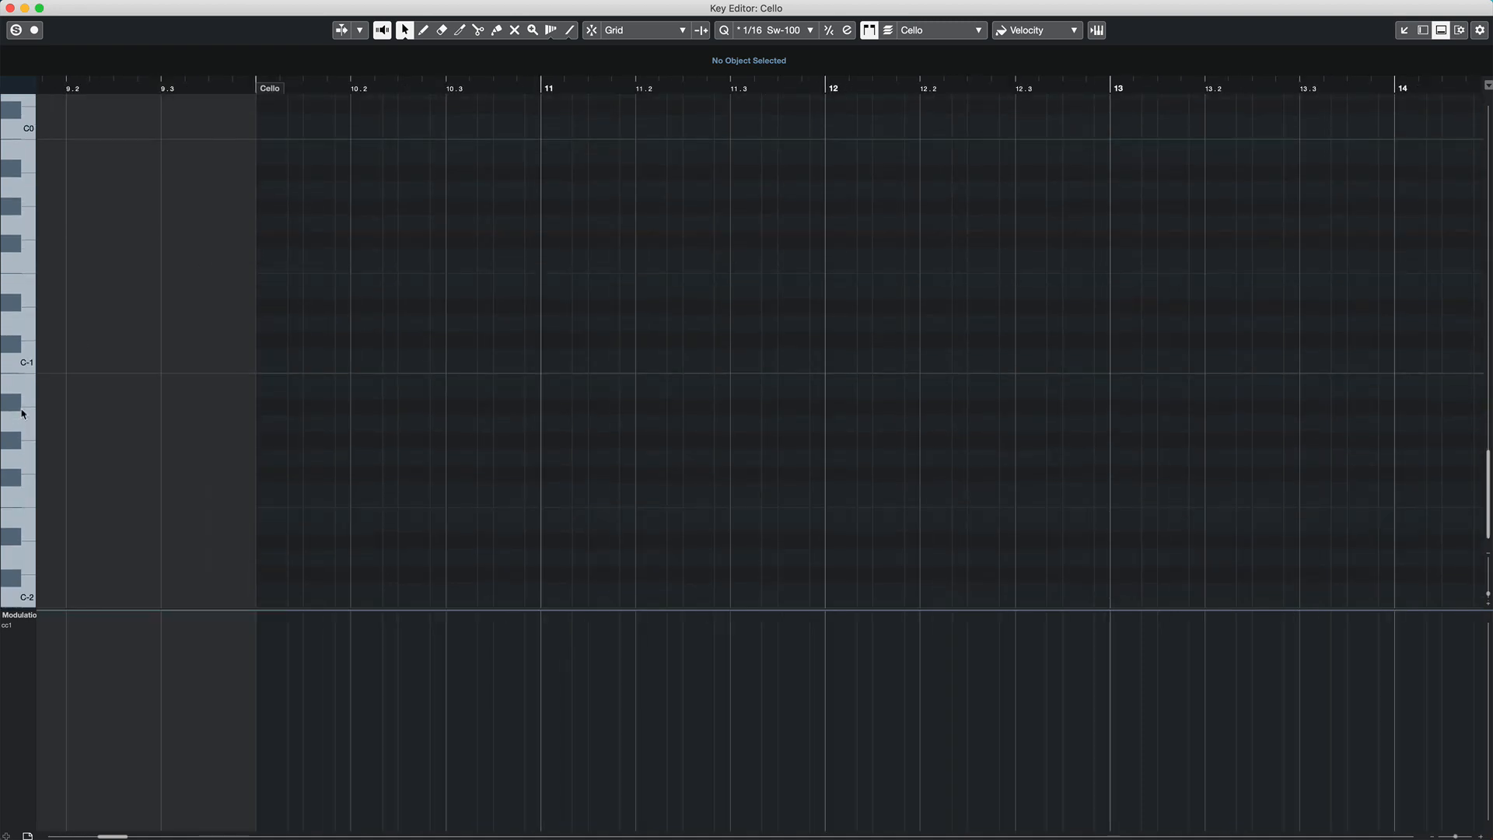
pyautogui.scroll(4, 29, 339)
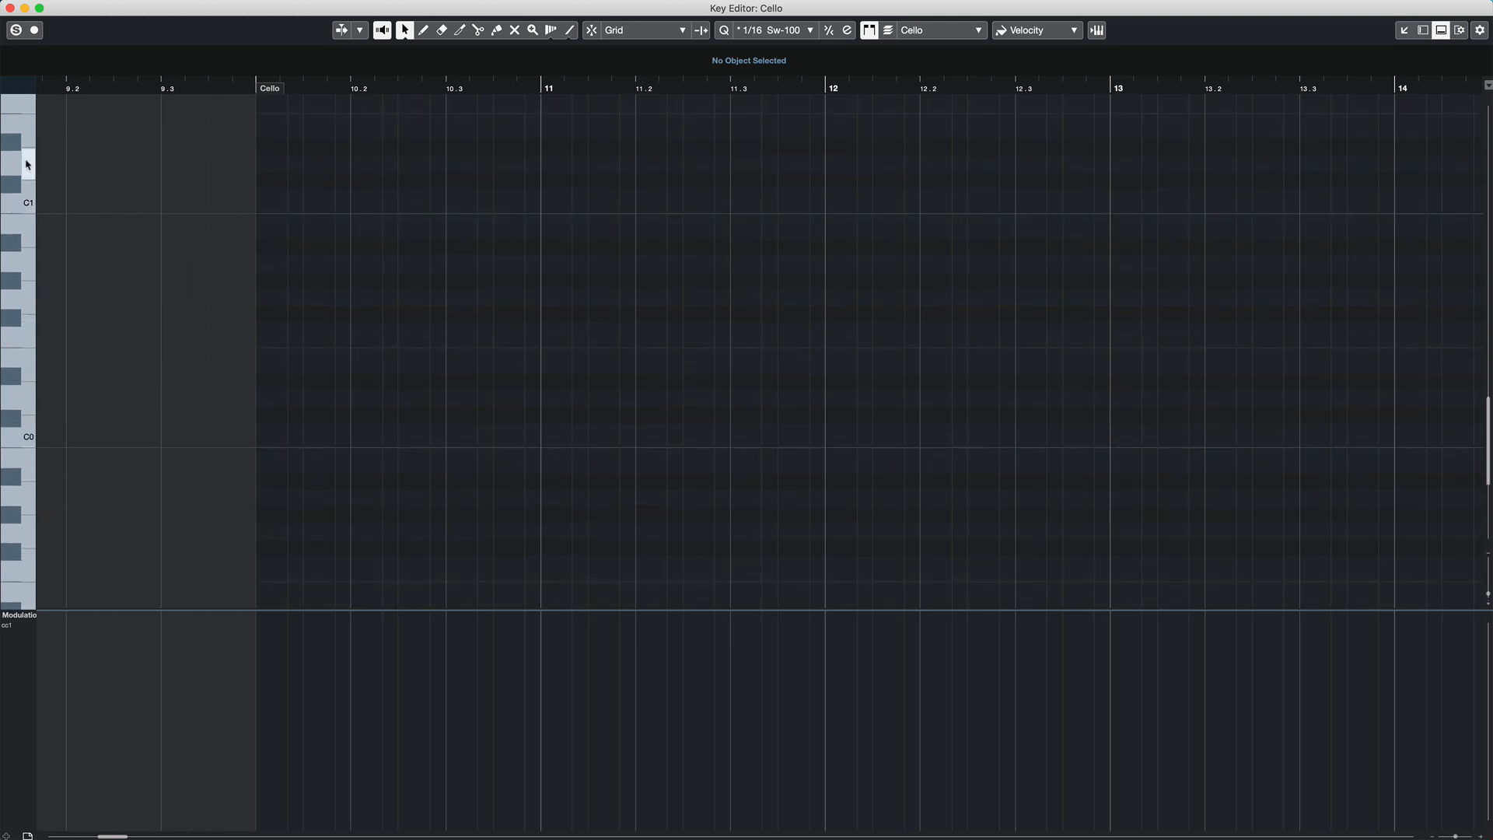
pyautogui.scroll(4, 26, 171)
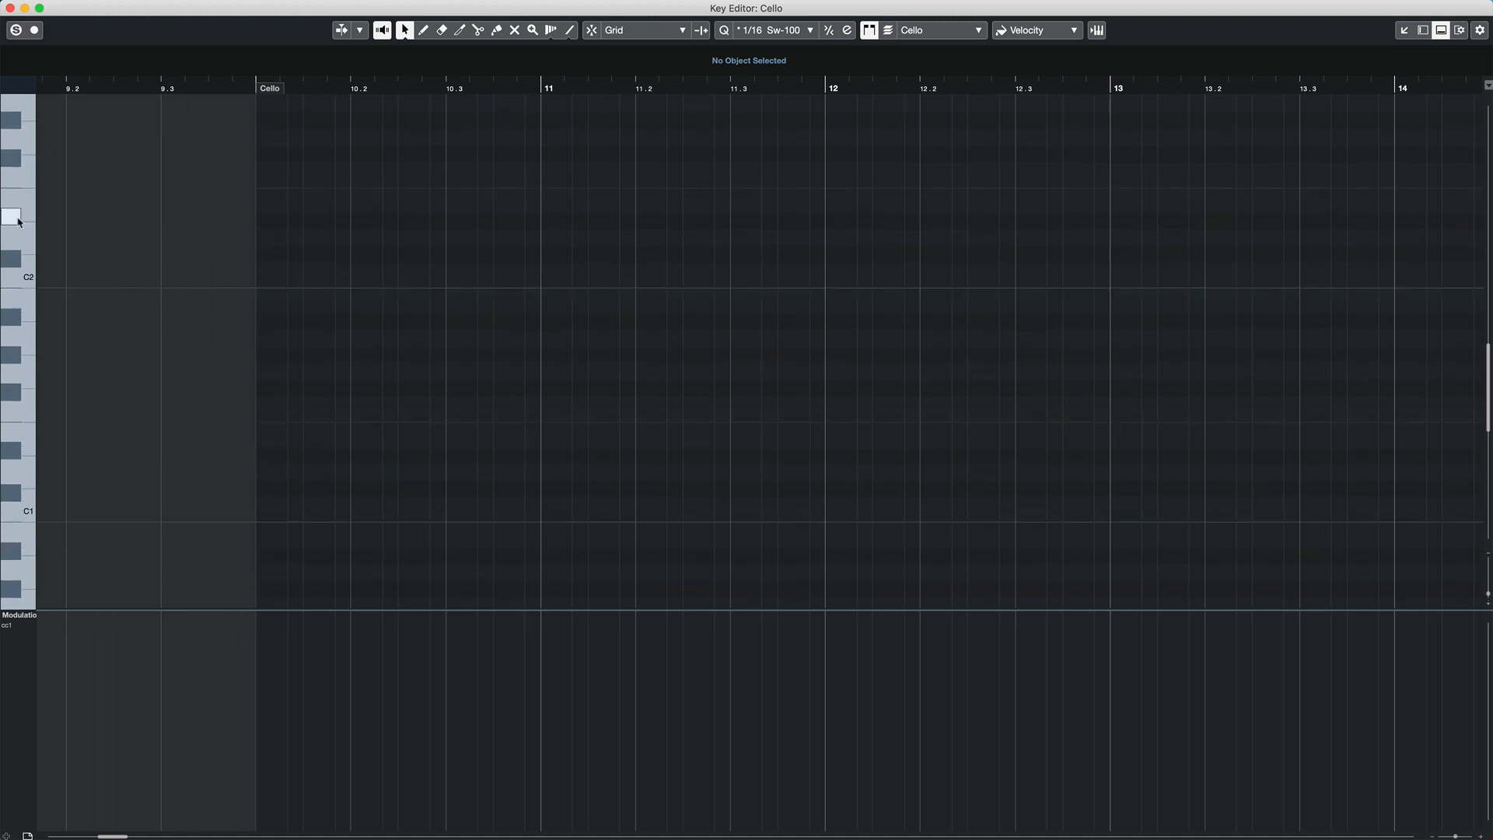
pyautogui.keyDown('alt'); pyautogui.click(264, 304); pyautogui.keyUp('alt')
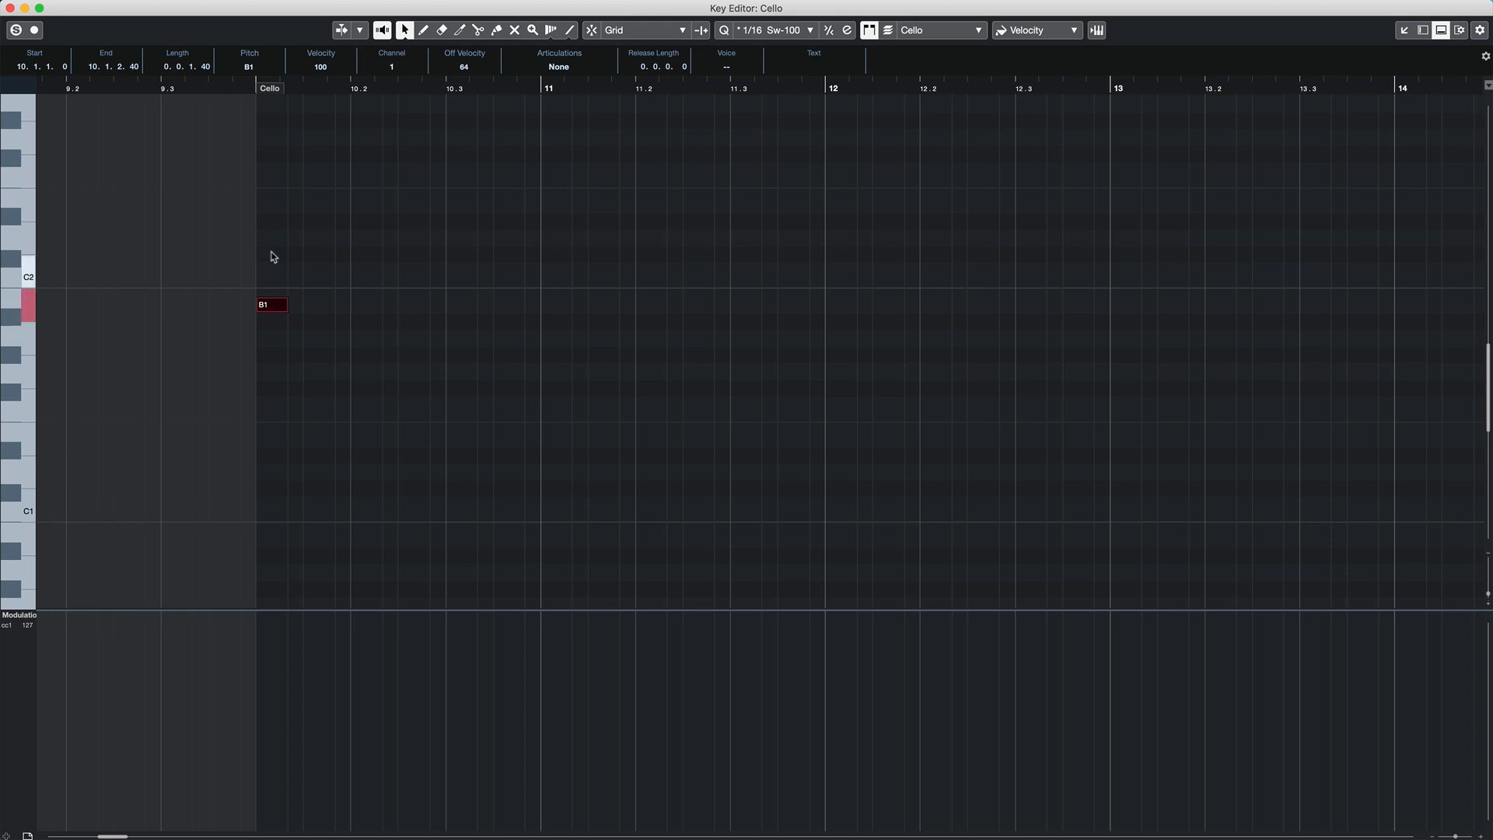
pyautogui.scroll(1, 256, 169)
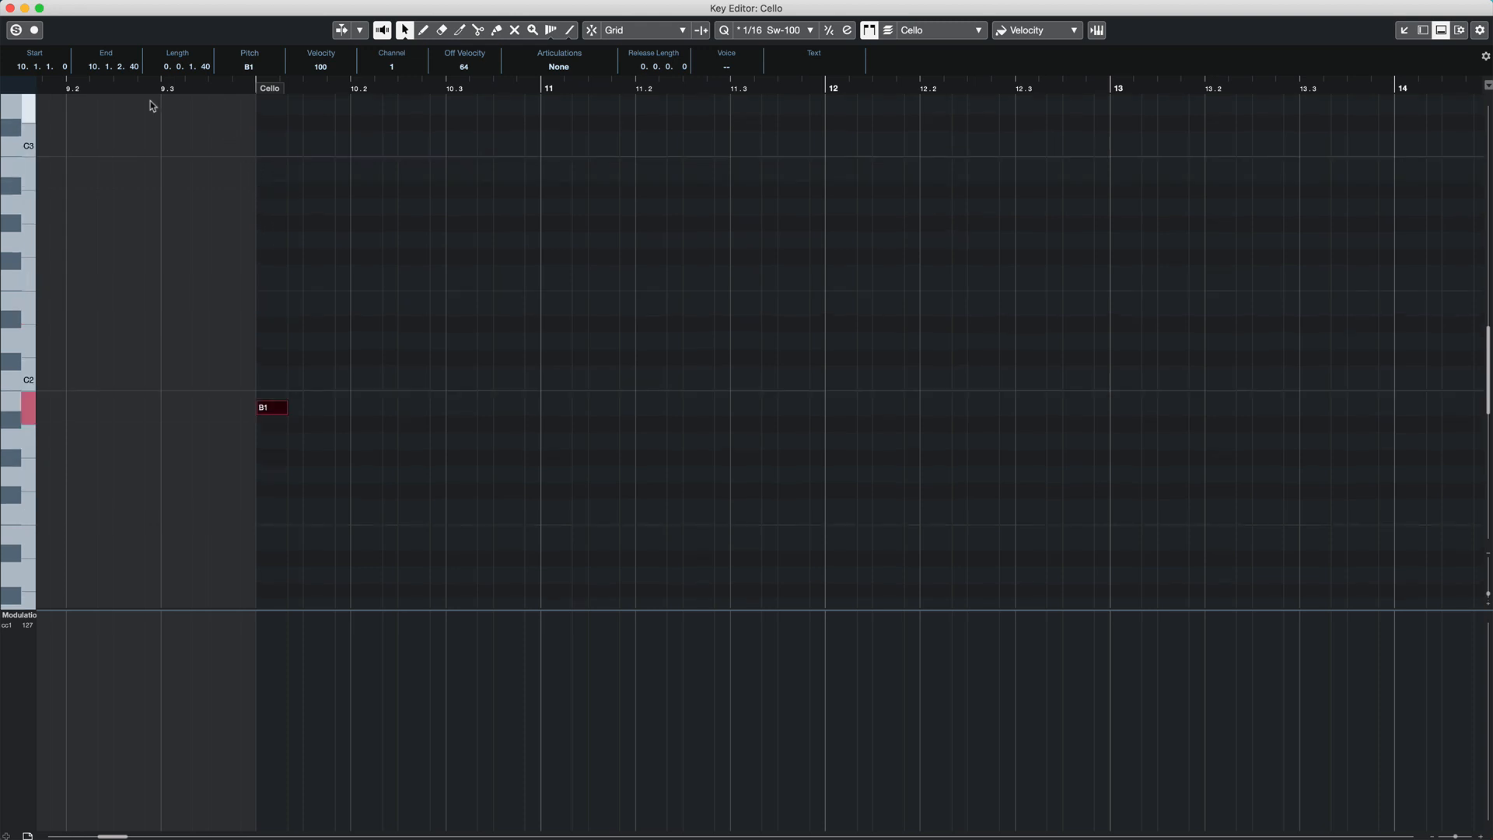
pyautogui.click(127, 86)
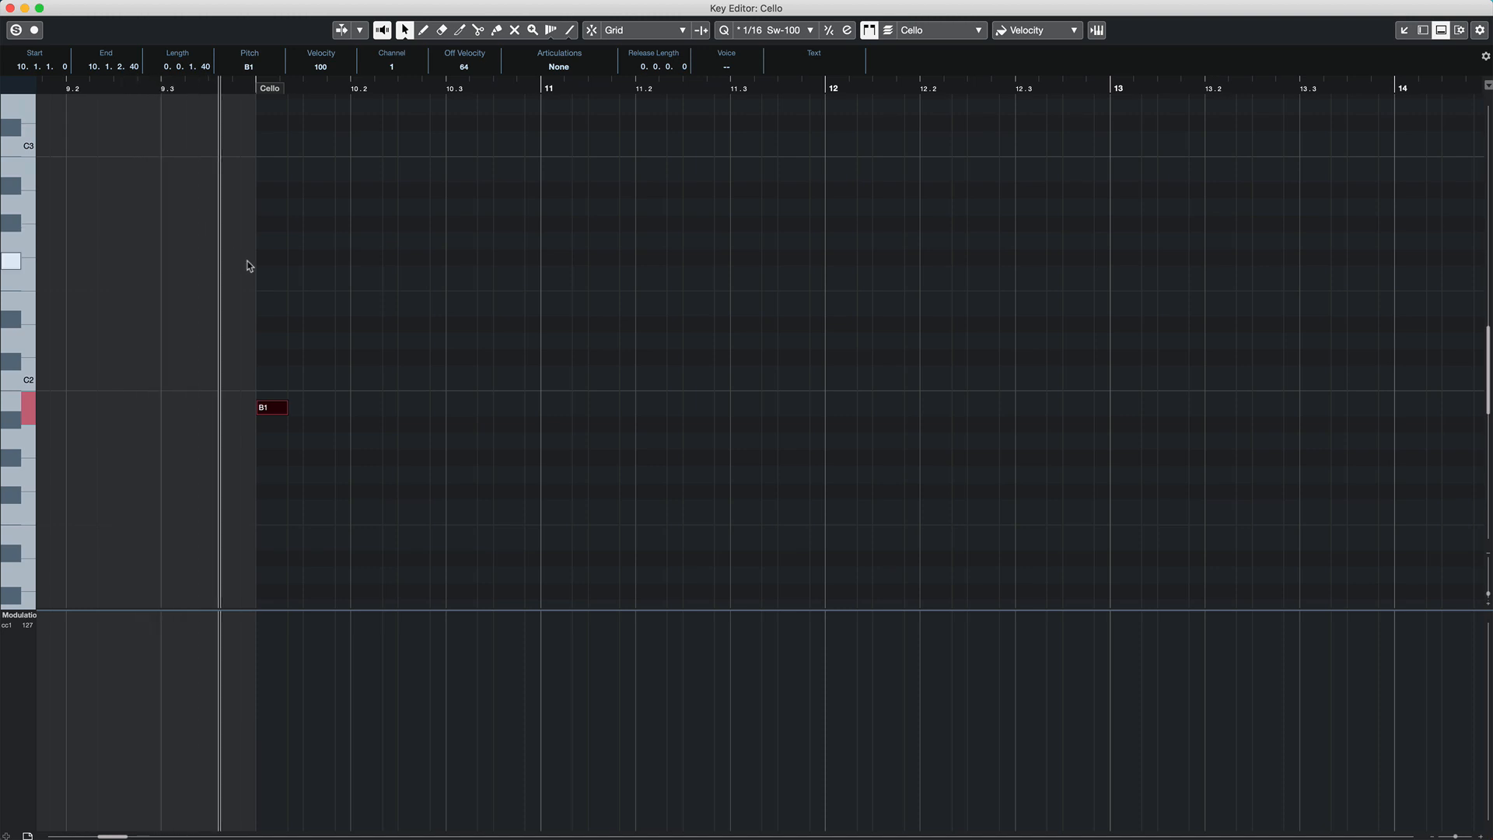
pyautogui.moveTo(286, 407); pyautogui.dragTo(339, 409)
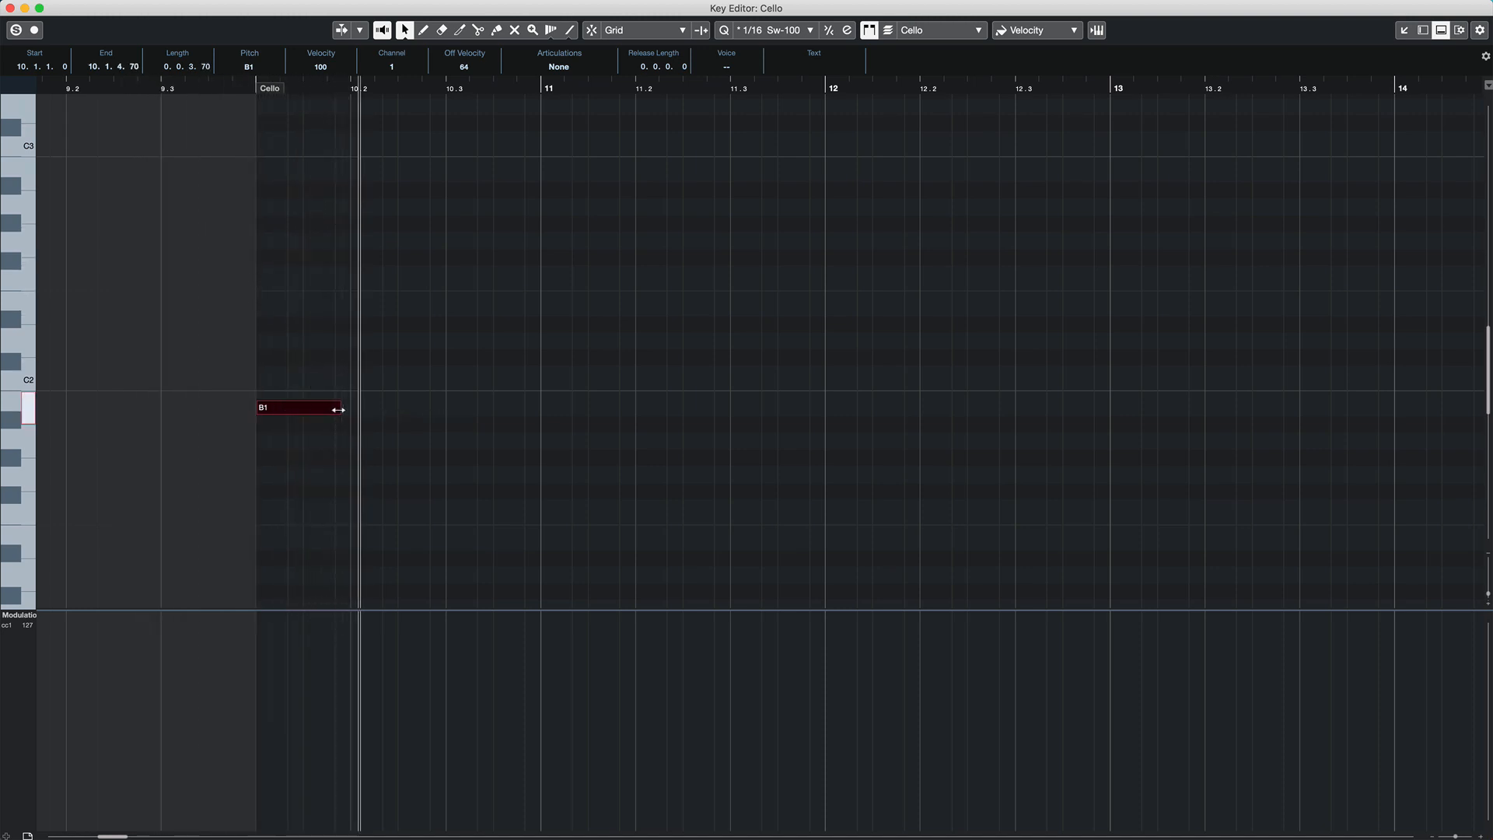
# Enable snapping in the Key Editor and set the 1/16 quantize swing to 0 %
pyautogui.press('j')
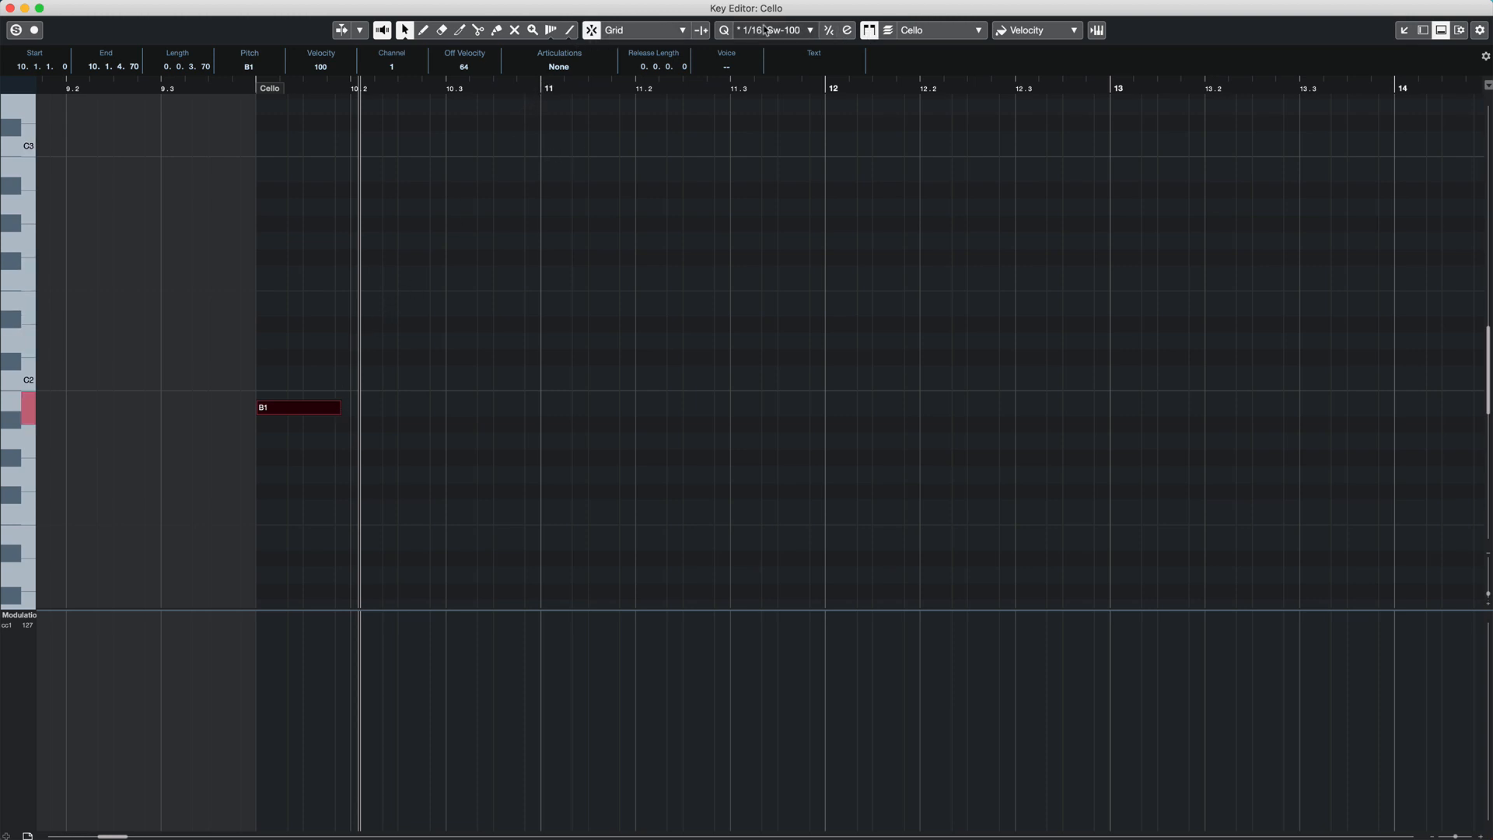
pyautogui.click(846, 30)
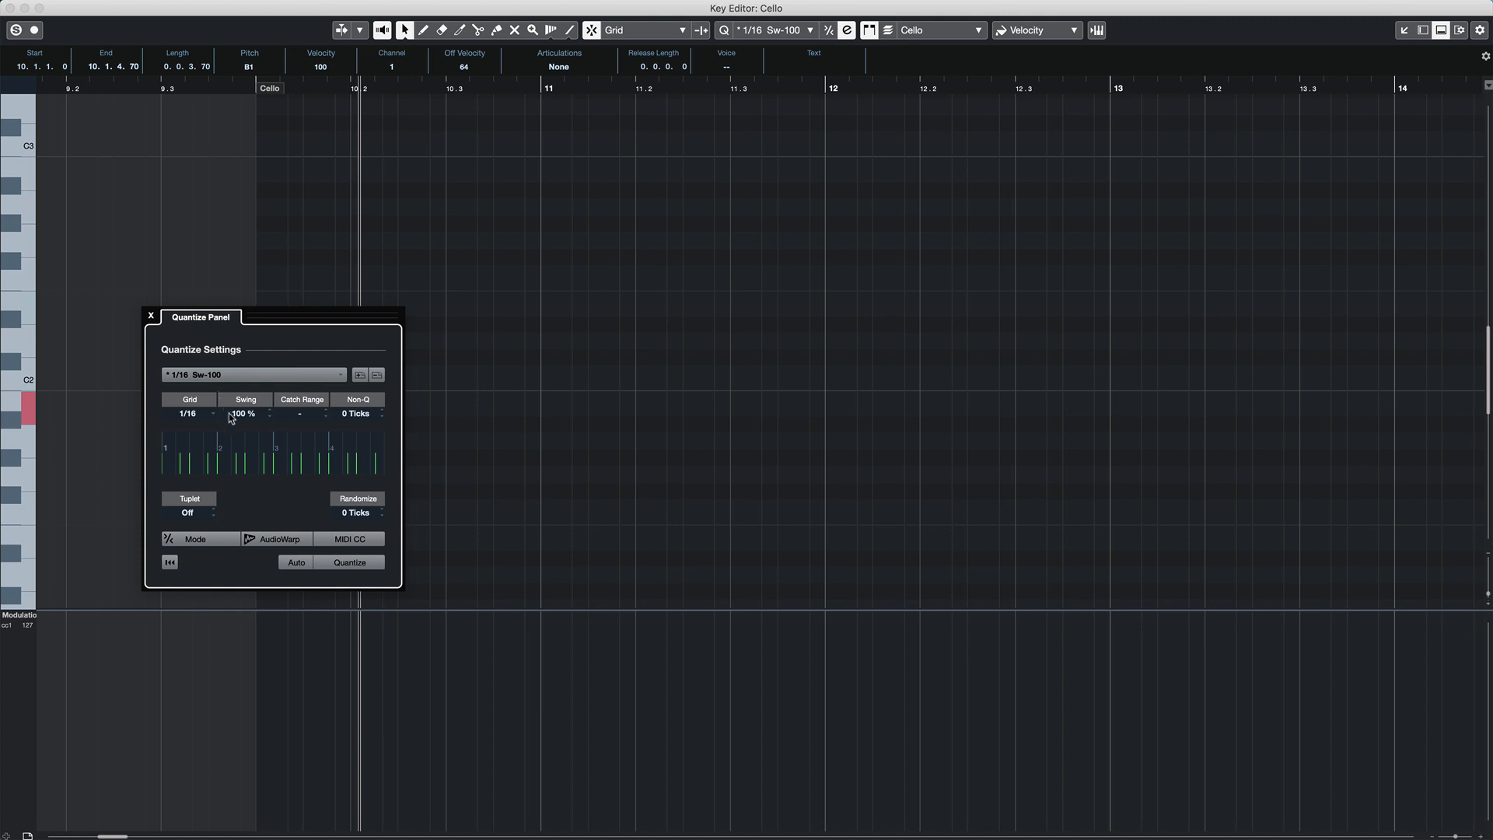
pyautogui.moveTo(240, 415); pyautogui.dragTo(250, 716)
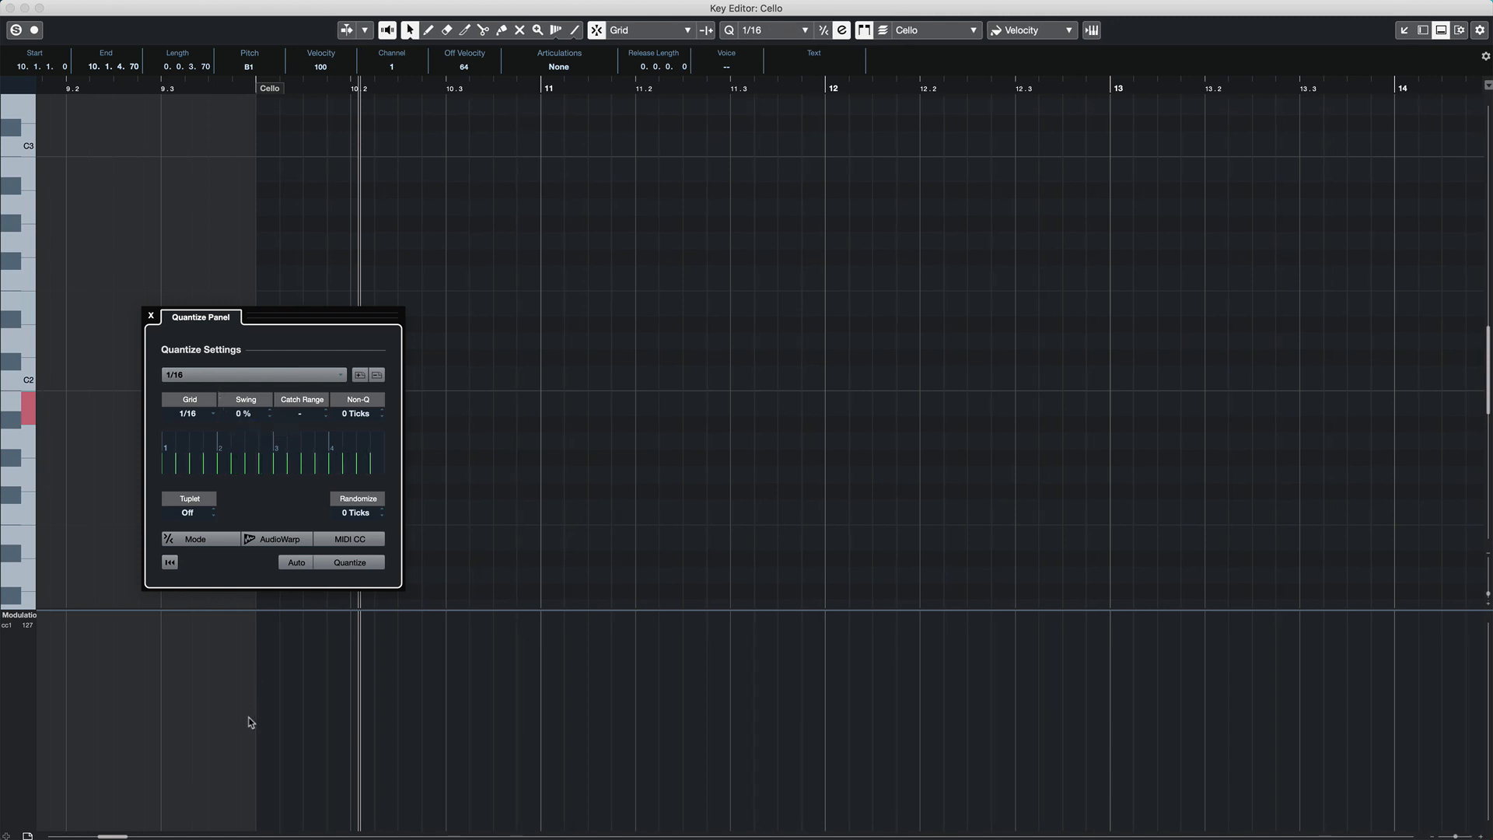
pyautogui.click(151, 317)
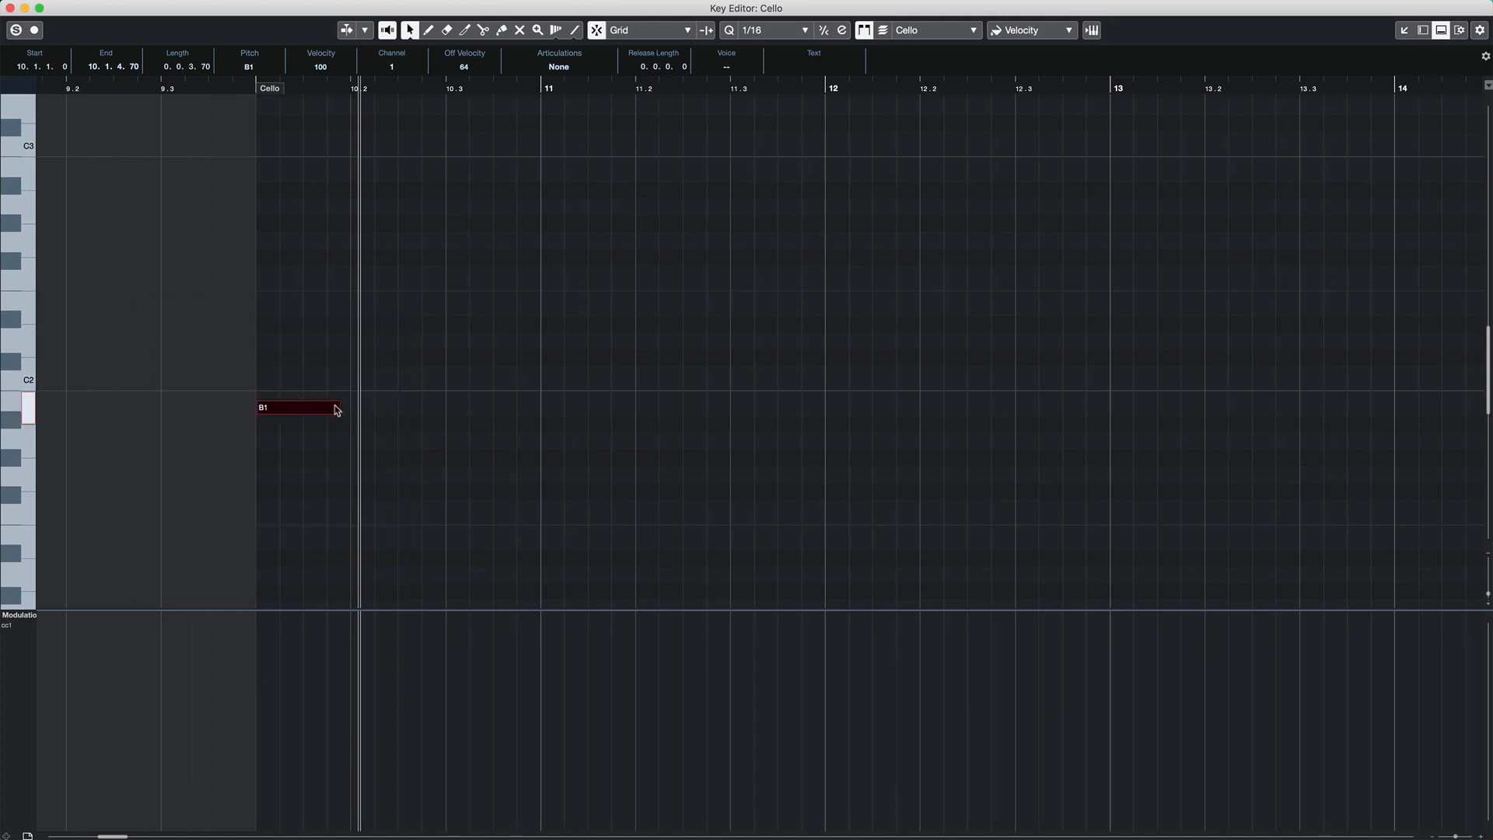
# Extend the B1 note to beat 10.3 and play it back from just before bar 10
pyautogui.moveTo(336, 409); pyautogui.dragTo(437, 415)
pyautogui.click(233, 101)
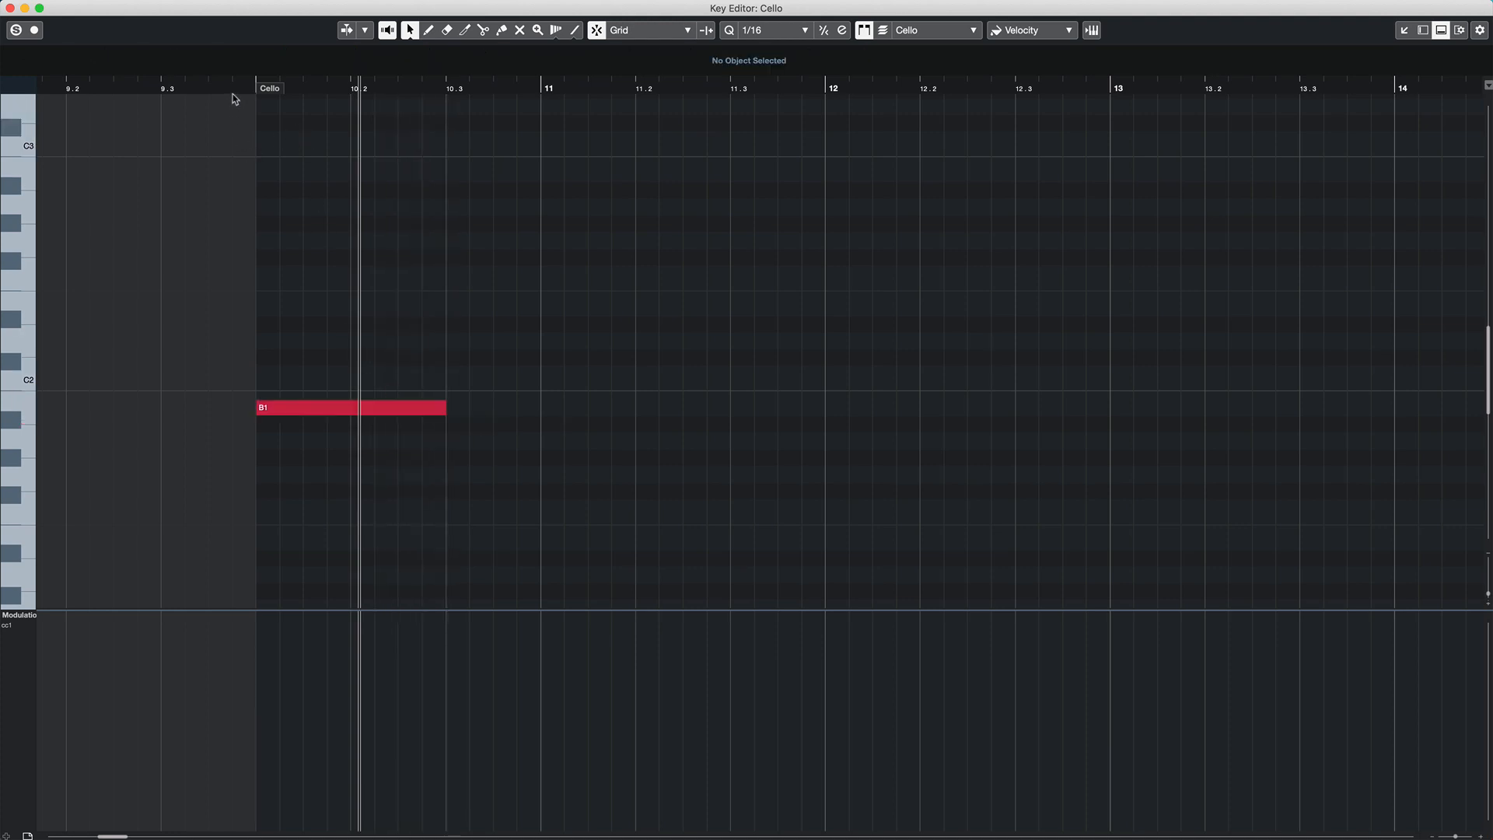
pyautogui.click(233, 86)
pyautogui.press('space')
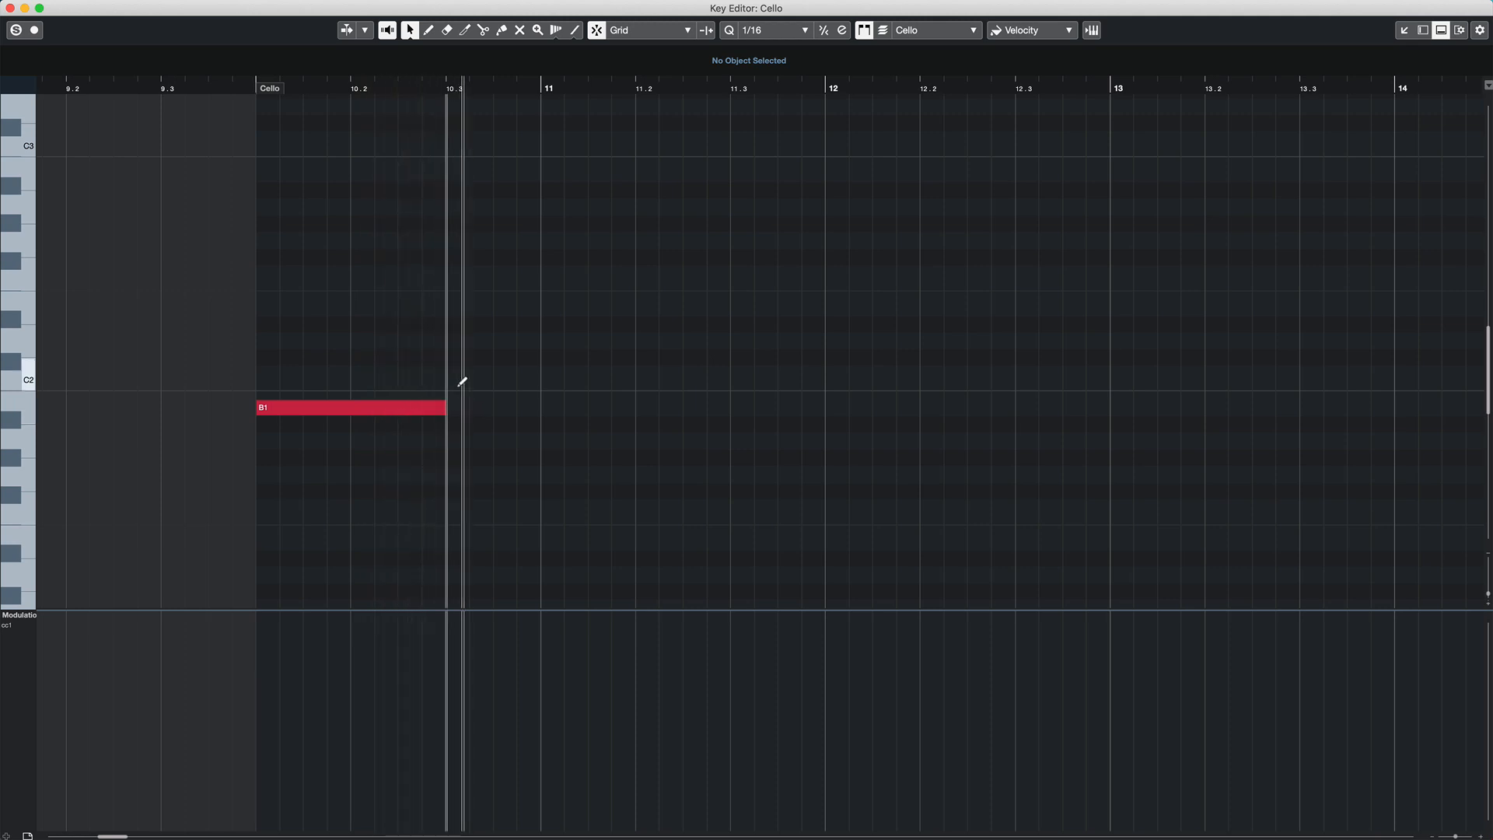
# Add a C#2 note from beat 10.3 to bar 11 and replay the line from just before bar 10
pyautogui.click(456, 377)
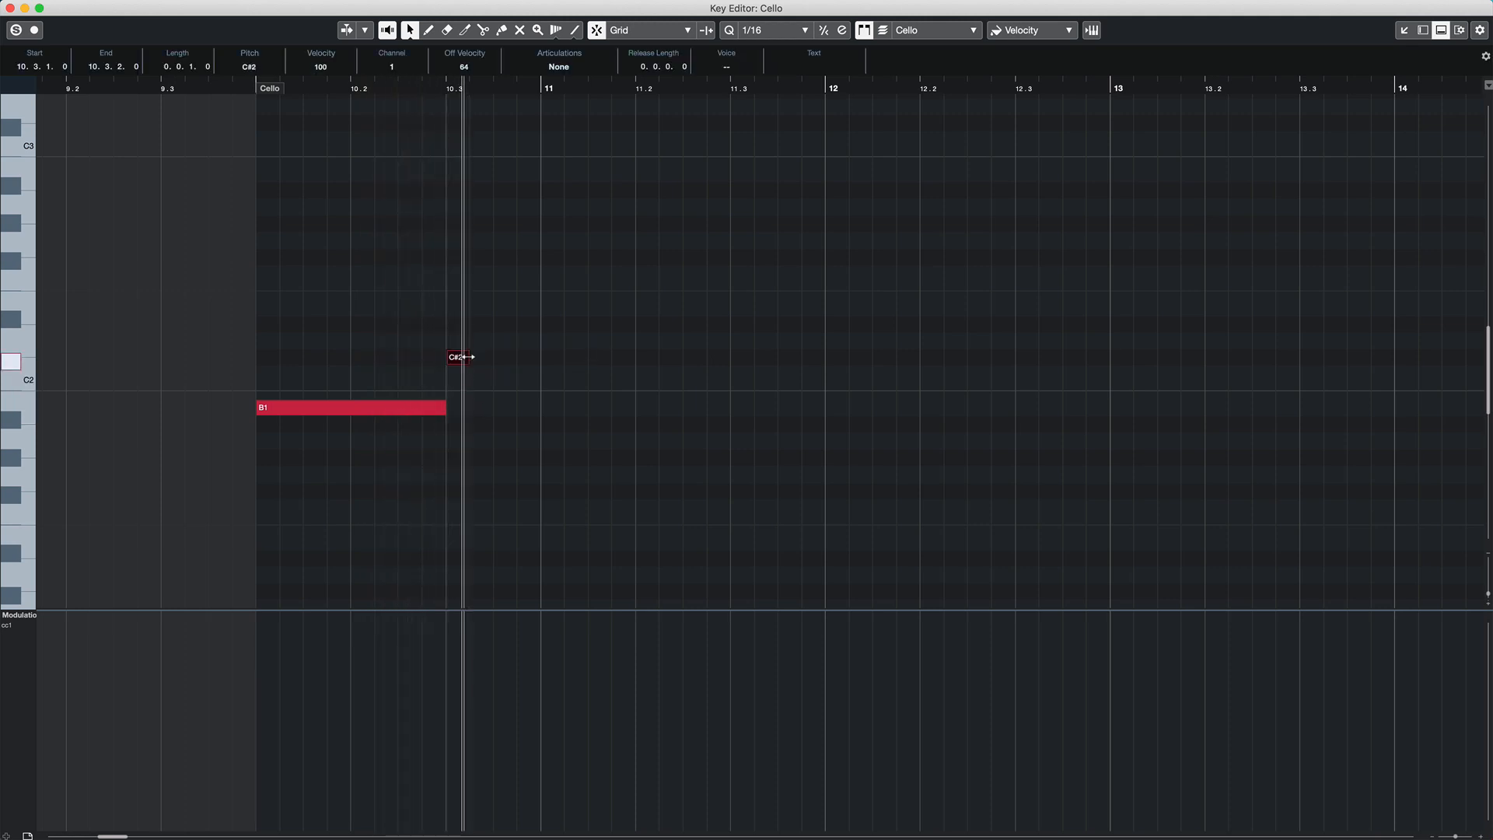
pyautogui.moveTo(468, 357); pyautogui.dragTo(541, 358)
pyautogui.click(235, 82)
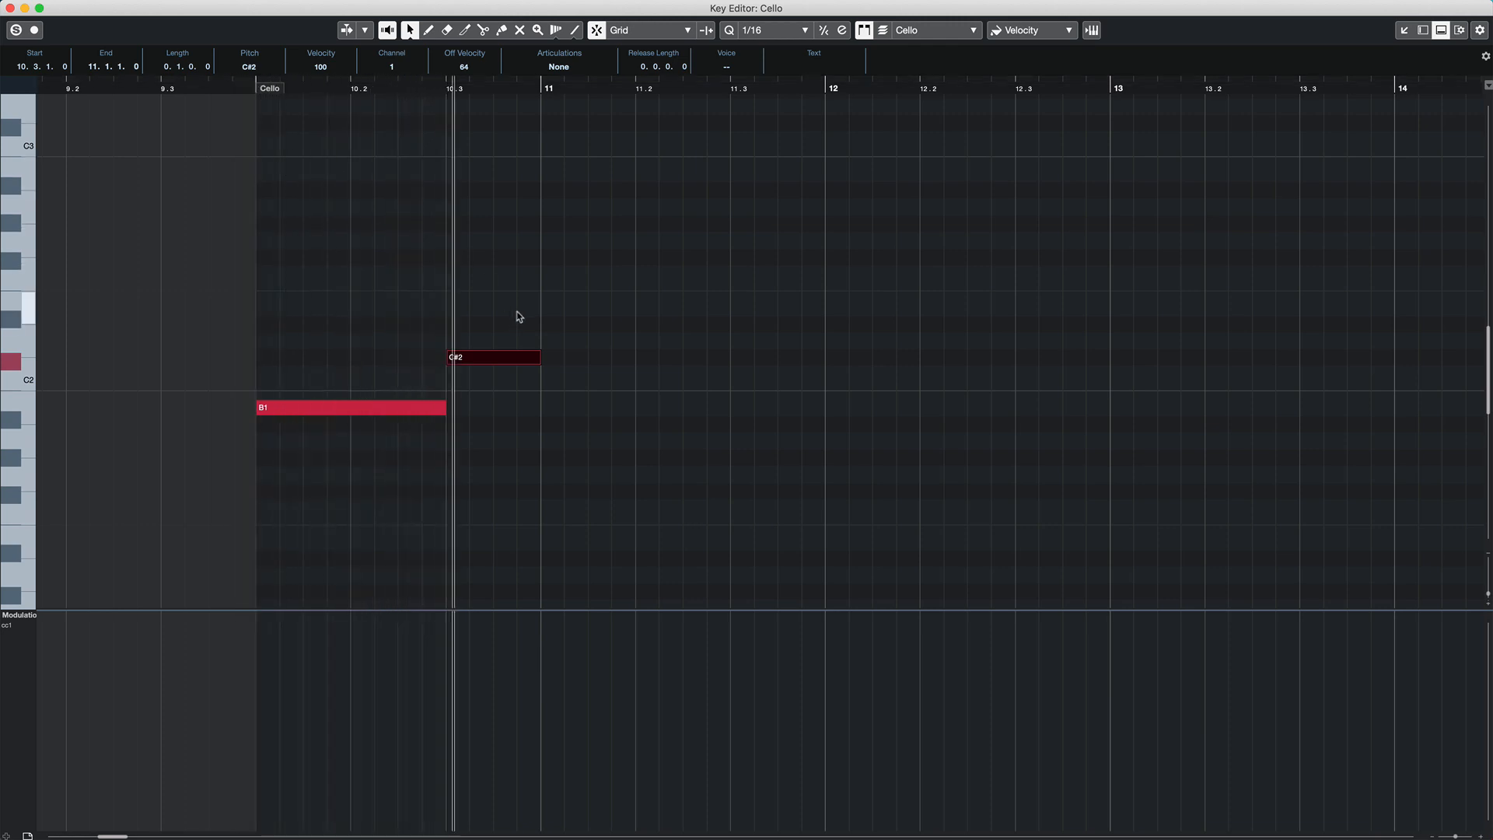
# Add a D2 note from the start of bar 11 to beat 11.3 and listen to it
pyautogui.keyDown('alt'); pyautogui.click(548, 341); pyautogui.keyUp('alt')
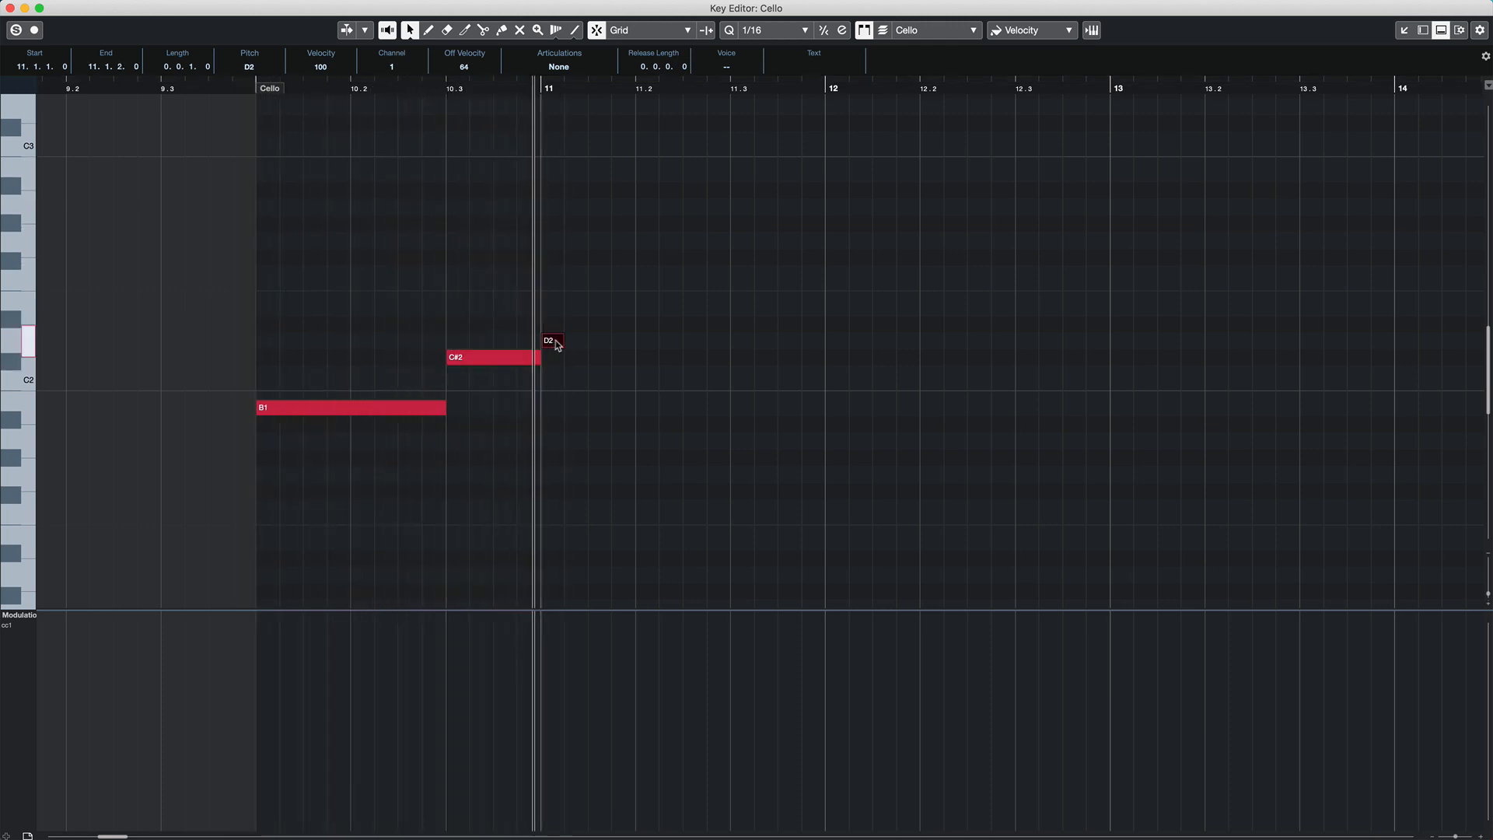
pyautogui.moveTo(564, 340); pyautogui.dragTo(723, 342)
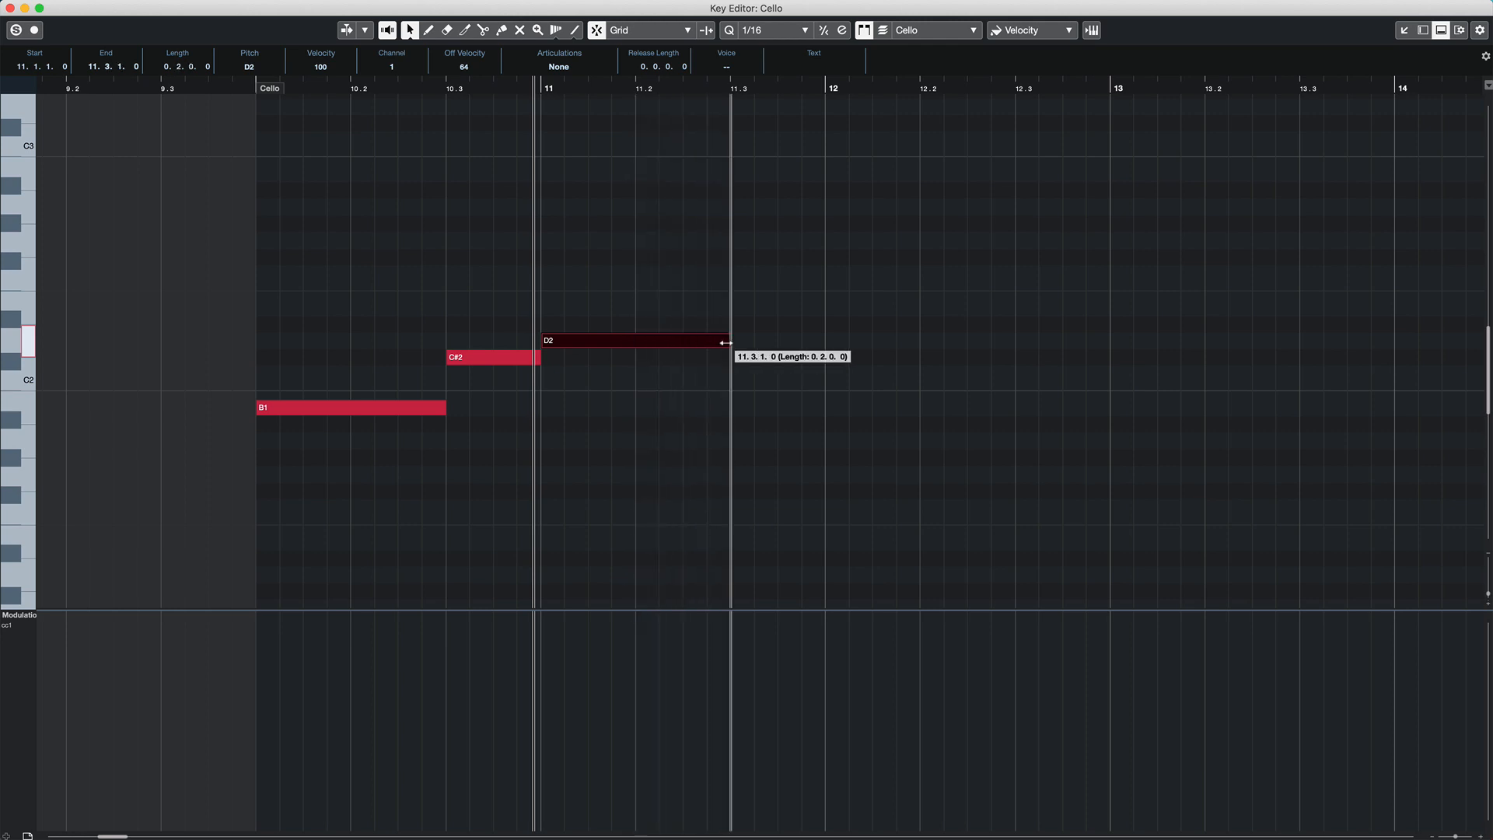
pyautogui.press('space')
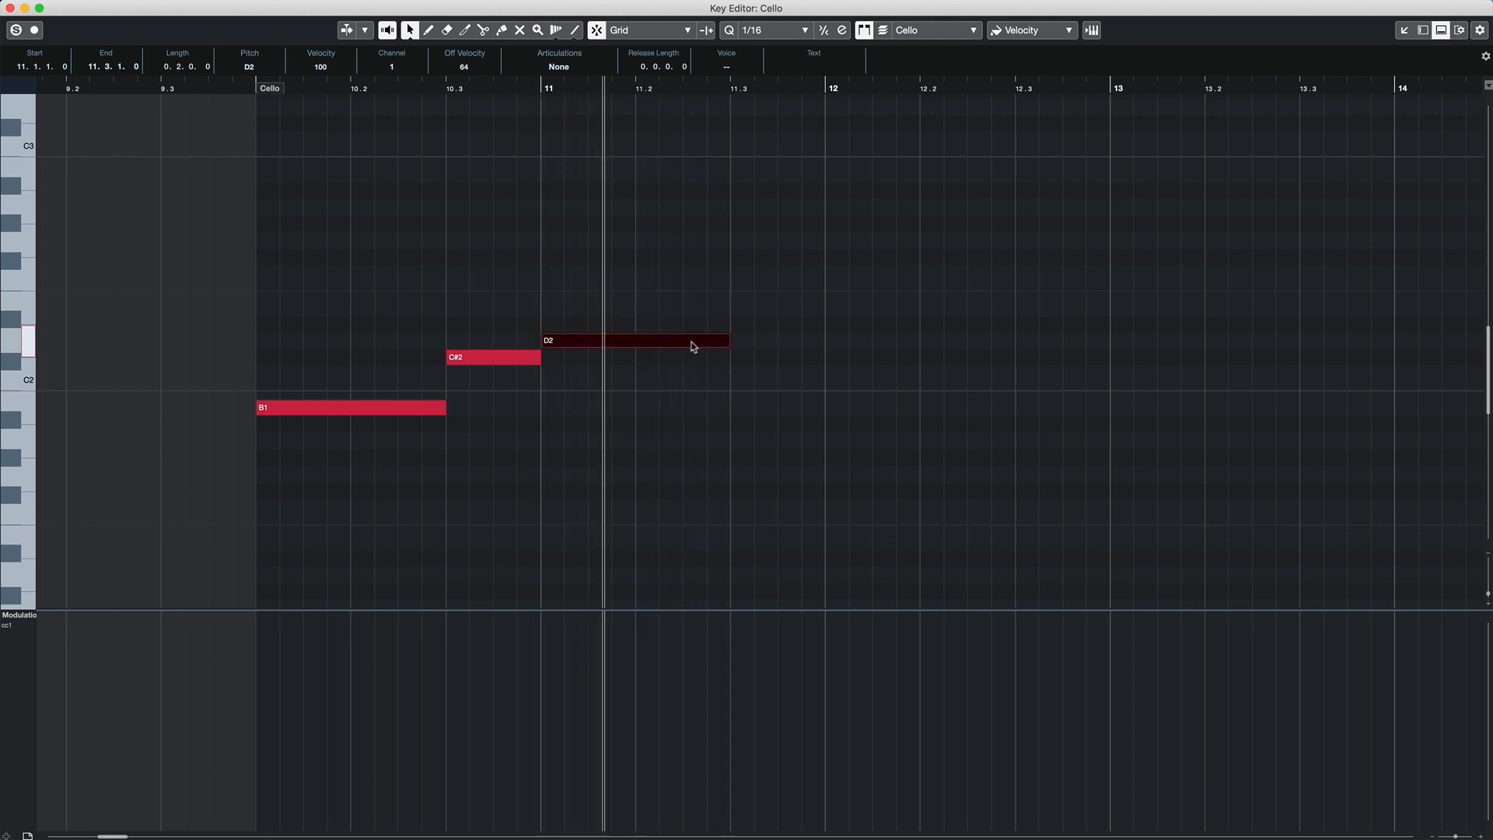
# Fill the last beat of bar 11 with two eighth notes, D2 at 11.3.1 and C#2 at 11.3.3
pyautogui.click(740, 340)
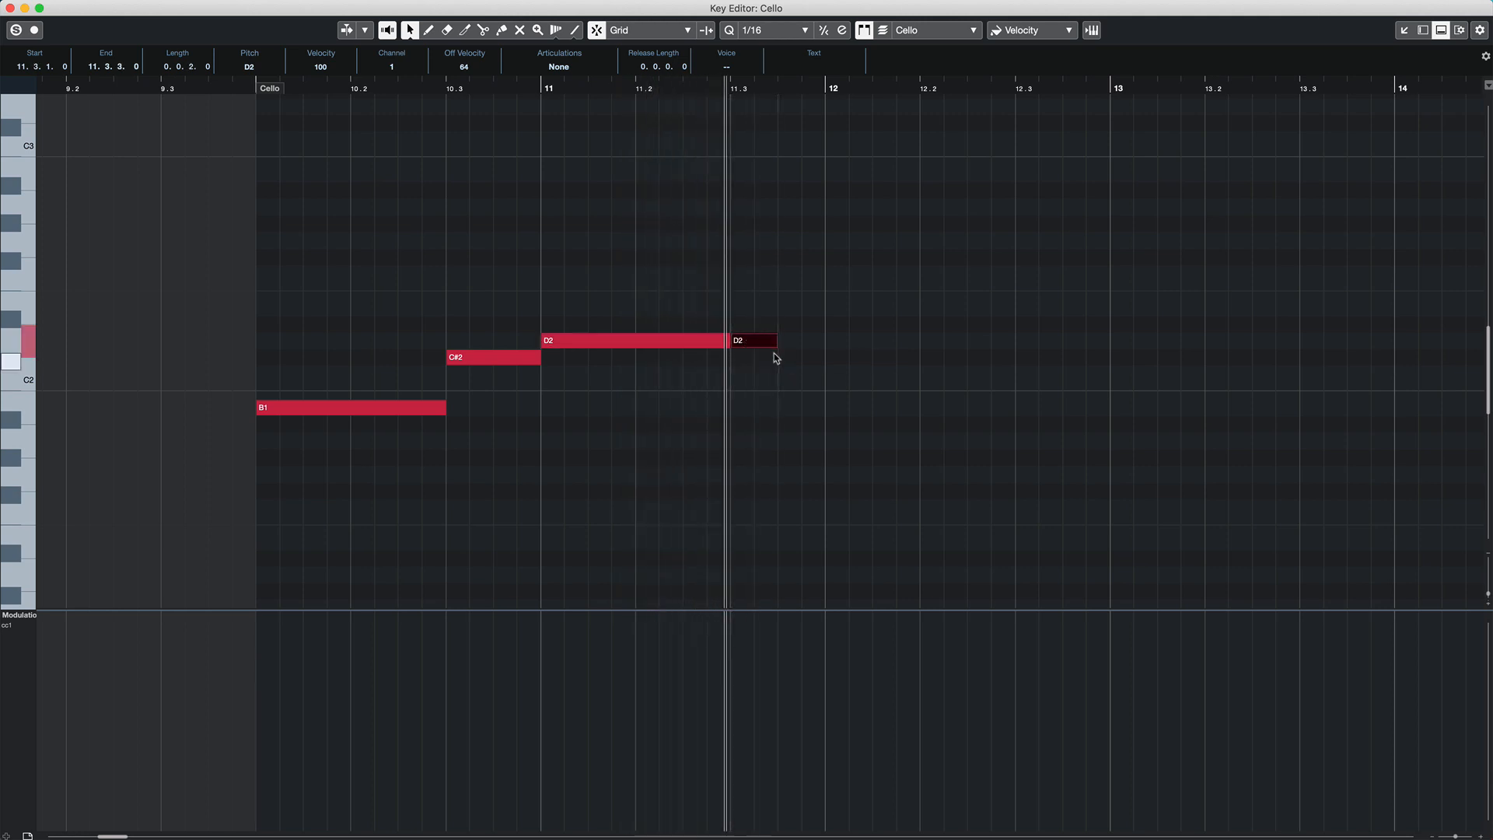
pyautogui.moveTo(775, 358); pyautogui.dragTo(784, 351)
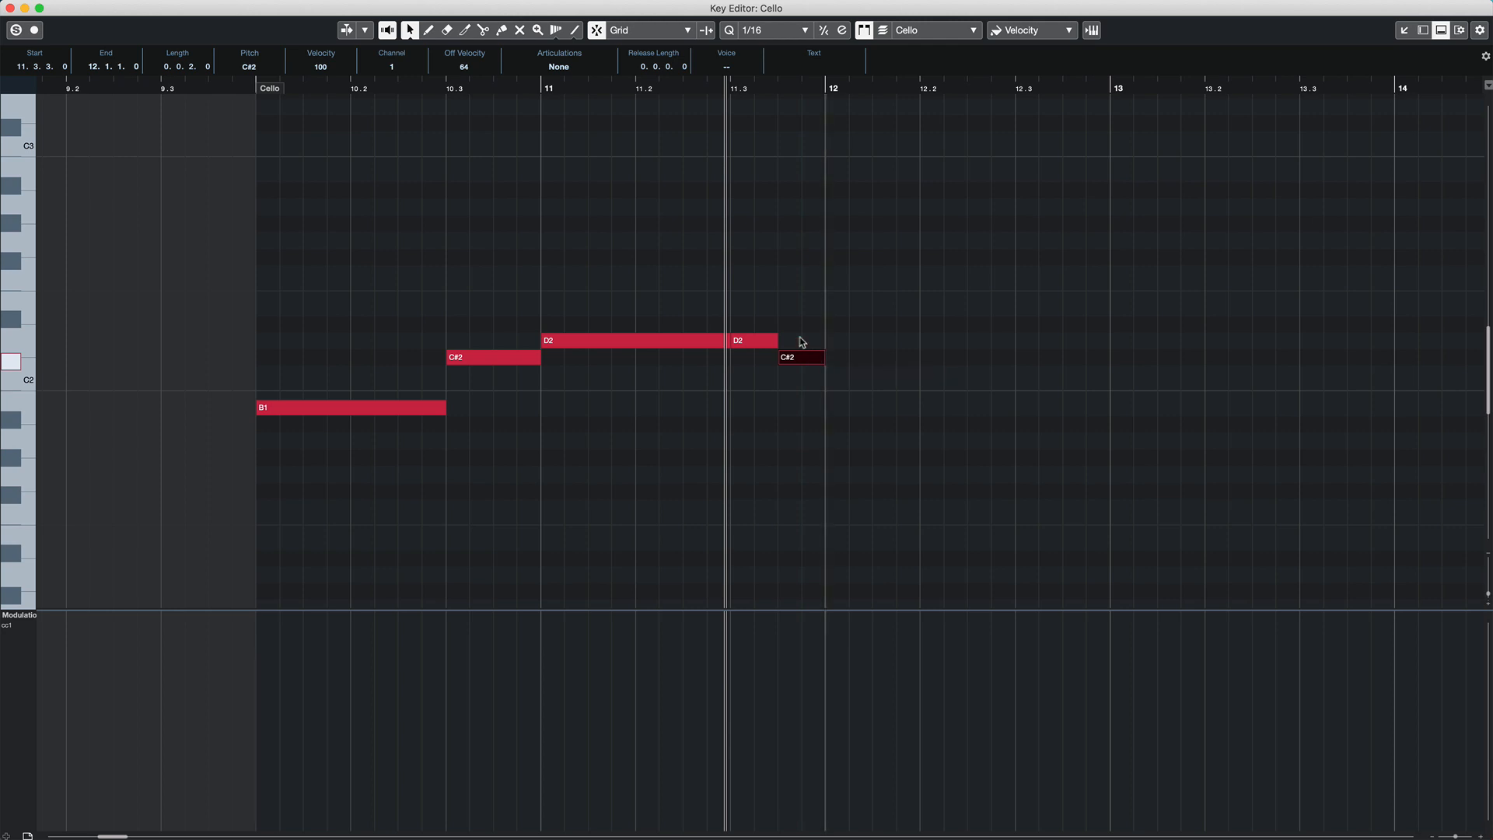
# Copy the two-bar cello phrase from bars 10–11 to bar 12 and play it back from just before bar 10
pyautogui.moveTo(805, 276); pyautogui.dragTo(397, 467)
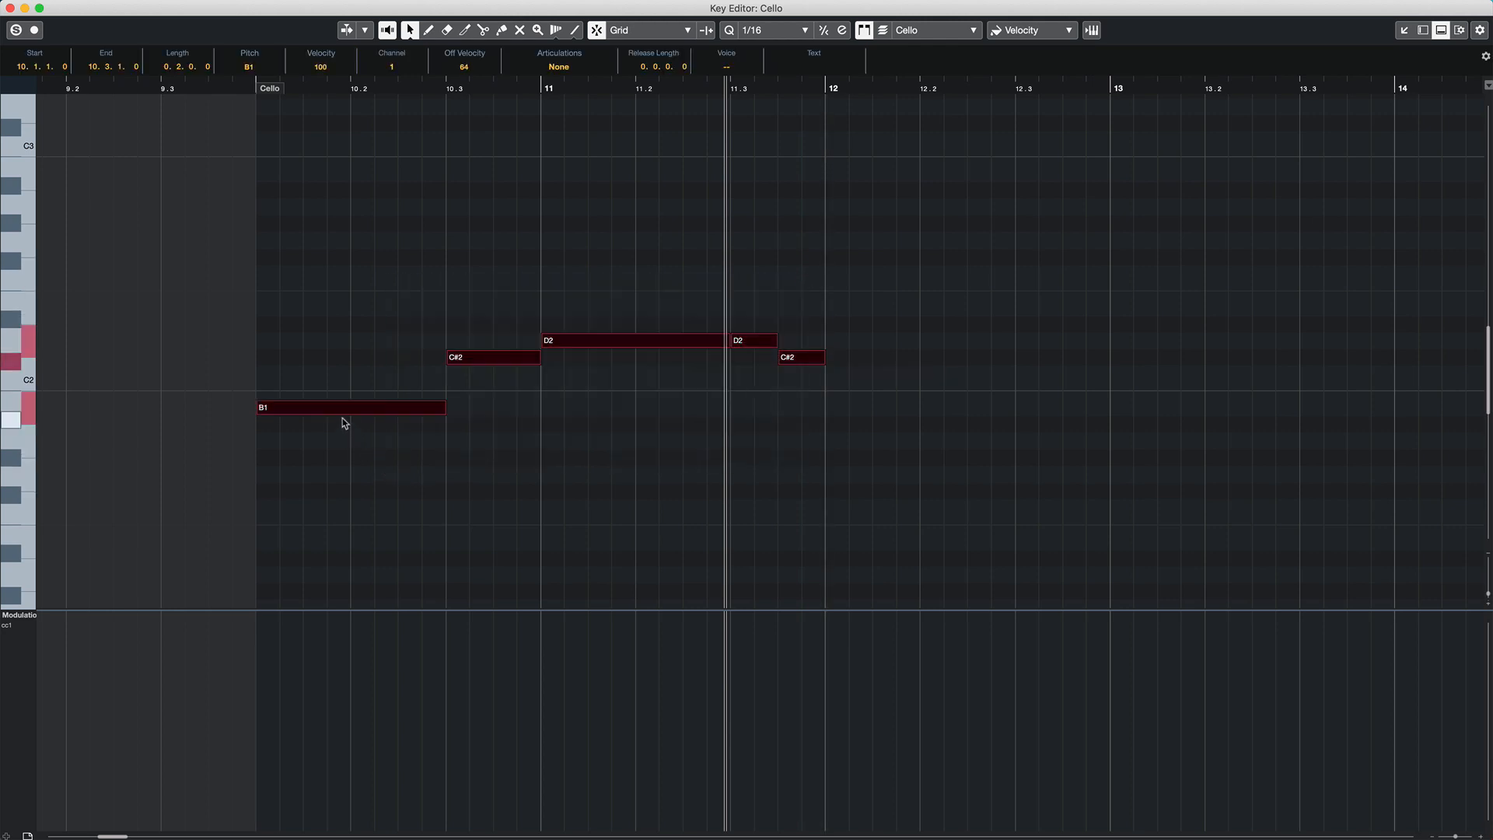
pyautogui.rightClick(339, 415)
pyautogui.press('Escape')
pyautogui.moveTo(339, 413); pyautogui.dragTo(904, 407)
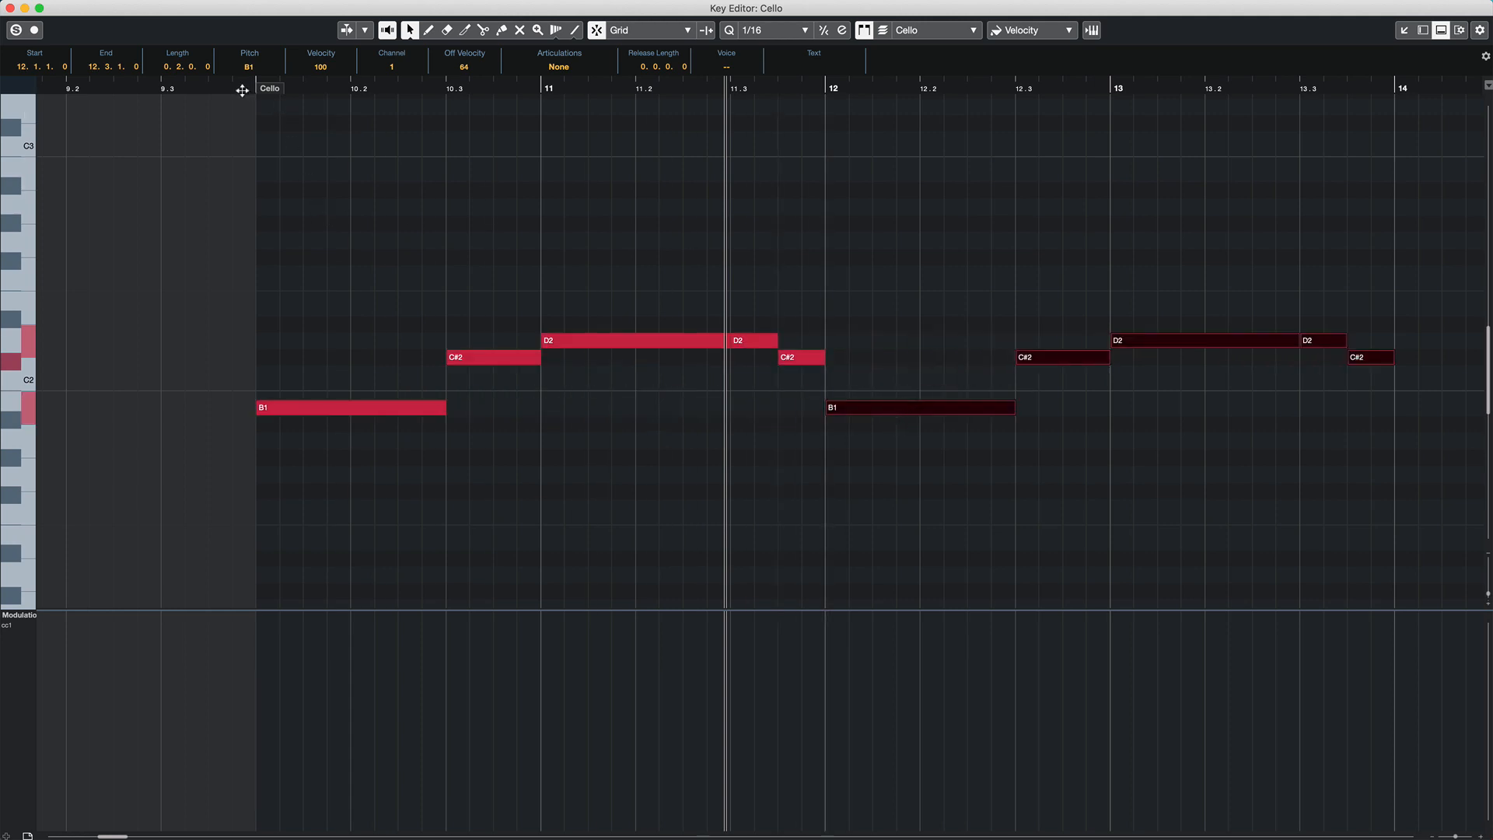
pyautogui.moveTo(242, 90); pyautogui.dragTo(267, 173)
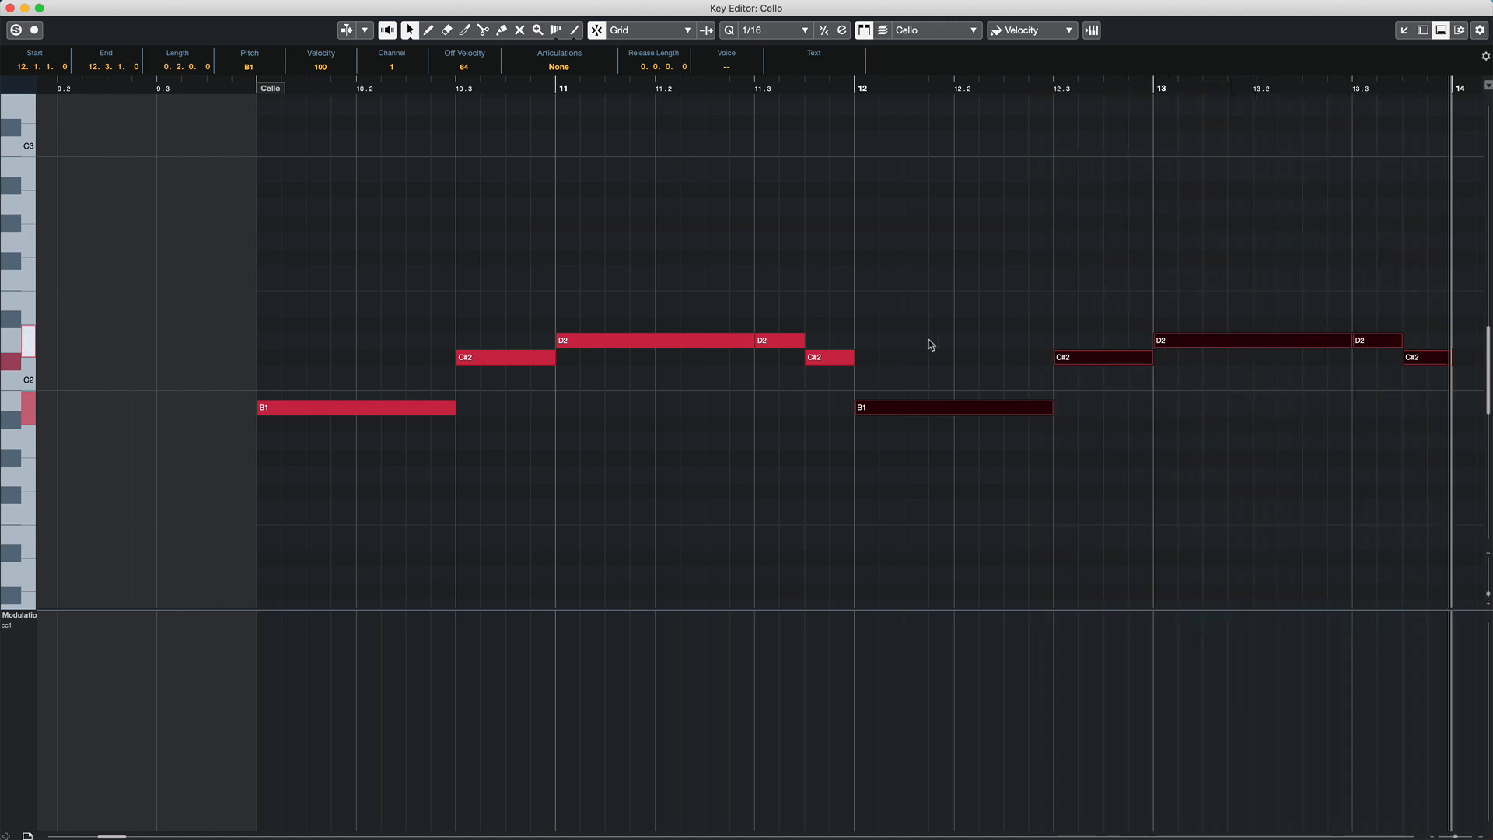
# Copy the phrase from bars 12–13 to bar 14 and play the line from just before bar 12
pyautogui.moveTo(885, 272); pyautogui.dragTo(1466, 483)
pyautogui.hscroll(-10, 1156, 486)
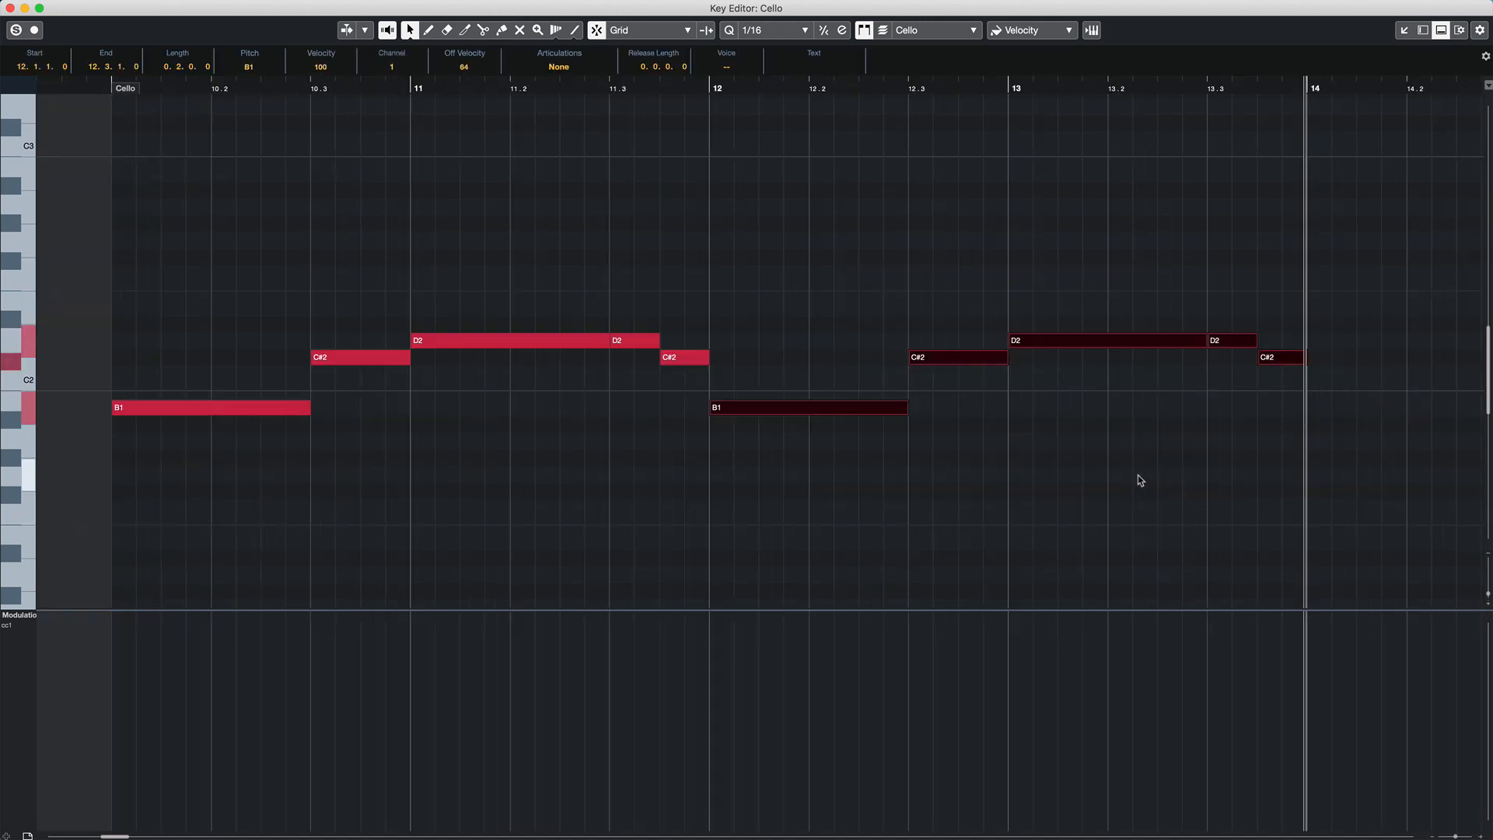
pyautogui.moveTo(778, 412); pyautogui.dragTo(1367, 412)
pyautogui.click(693, 88)
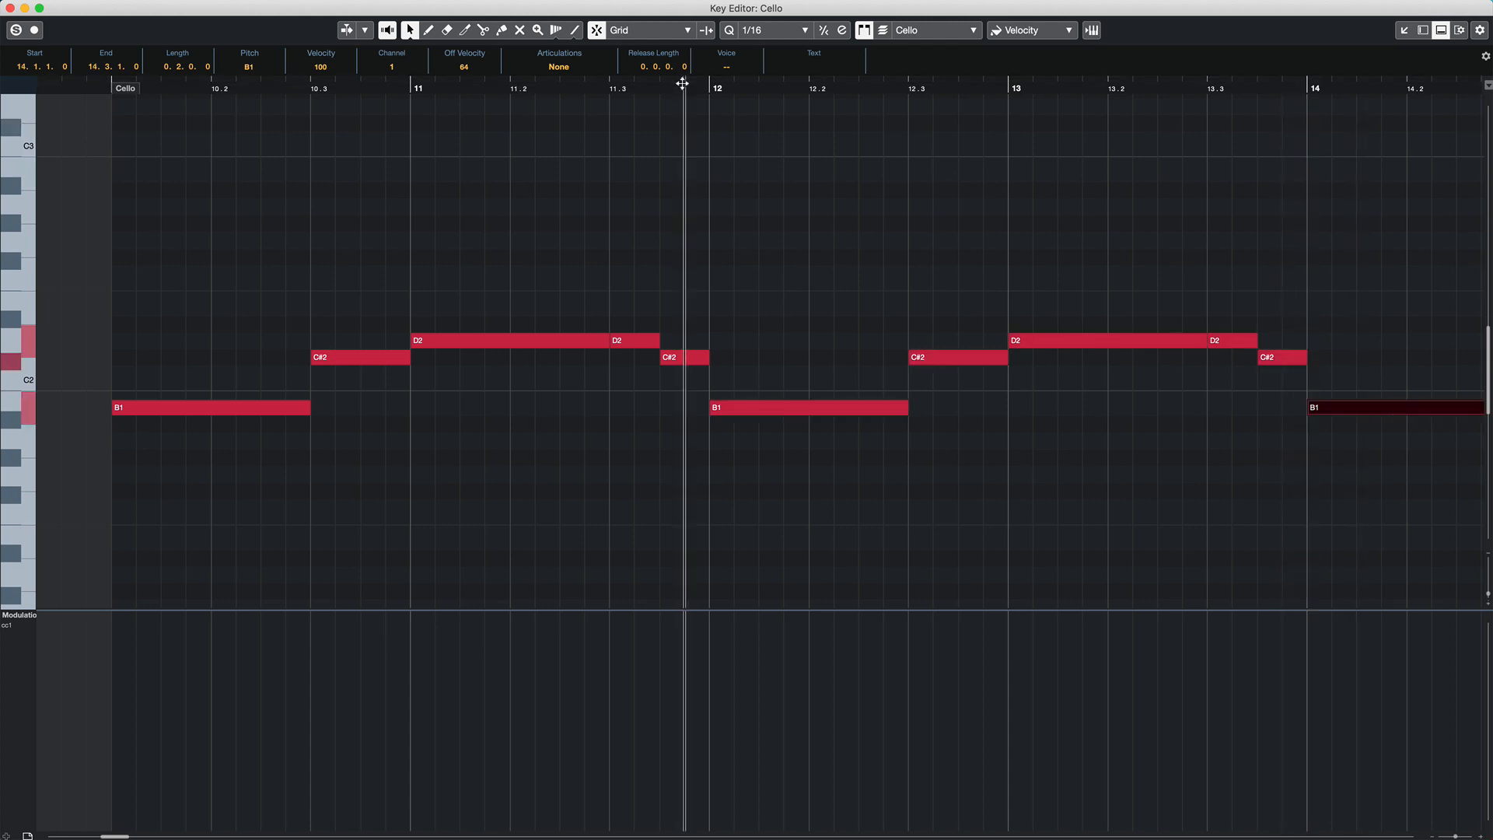
pyautogui.press('space')
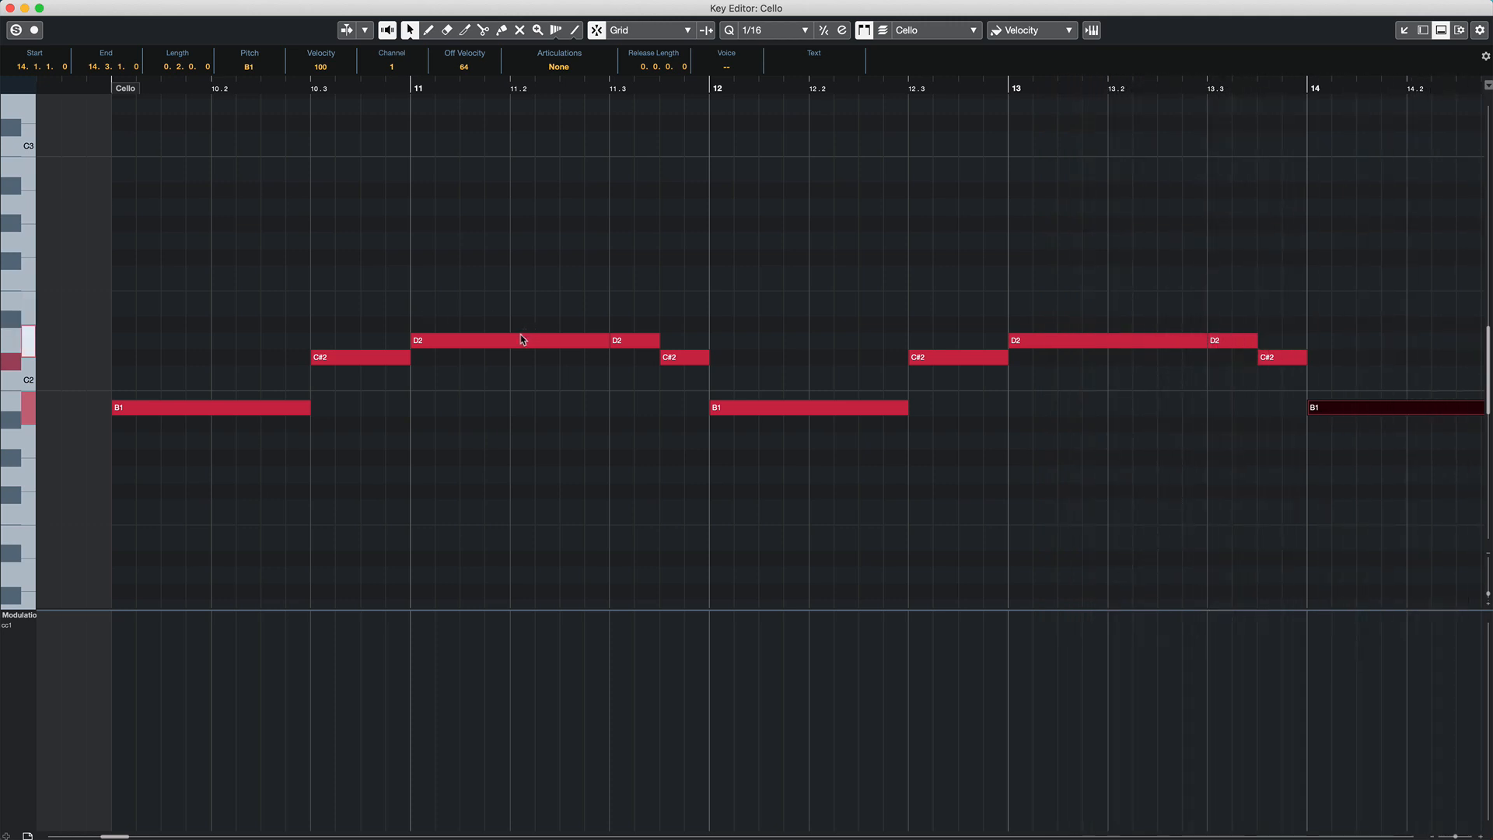
pyautogui.press('space')
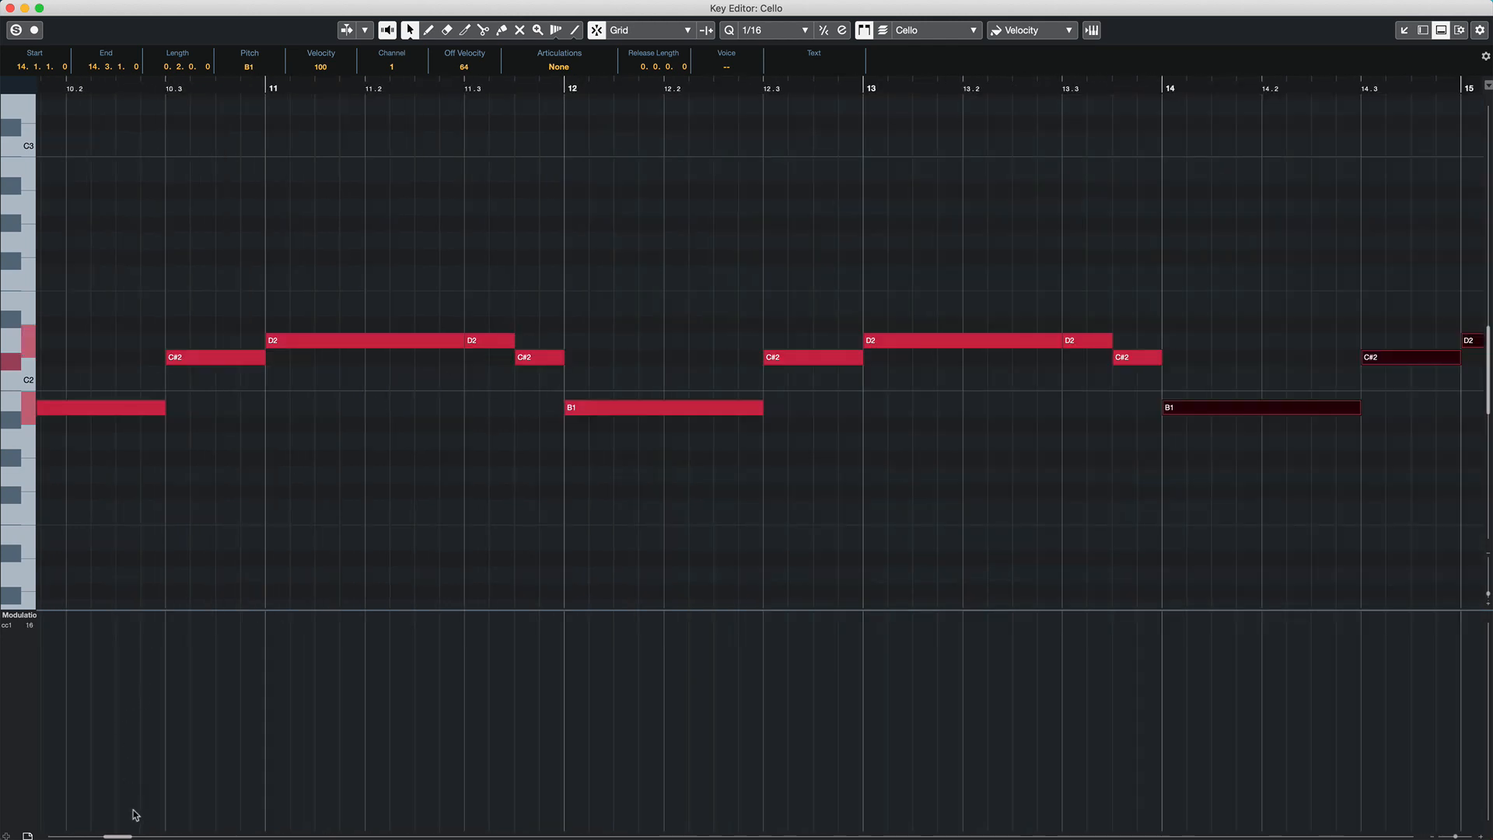
# Lower the last eighth note of bar 15 to A1 and play back from just before bar 15
pyautogui.moveTo(128, 833); pyautogui.dragTo(148, 835)
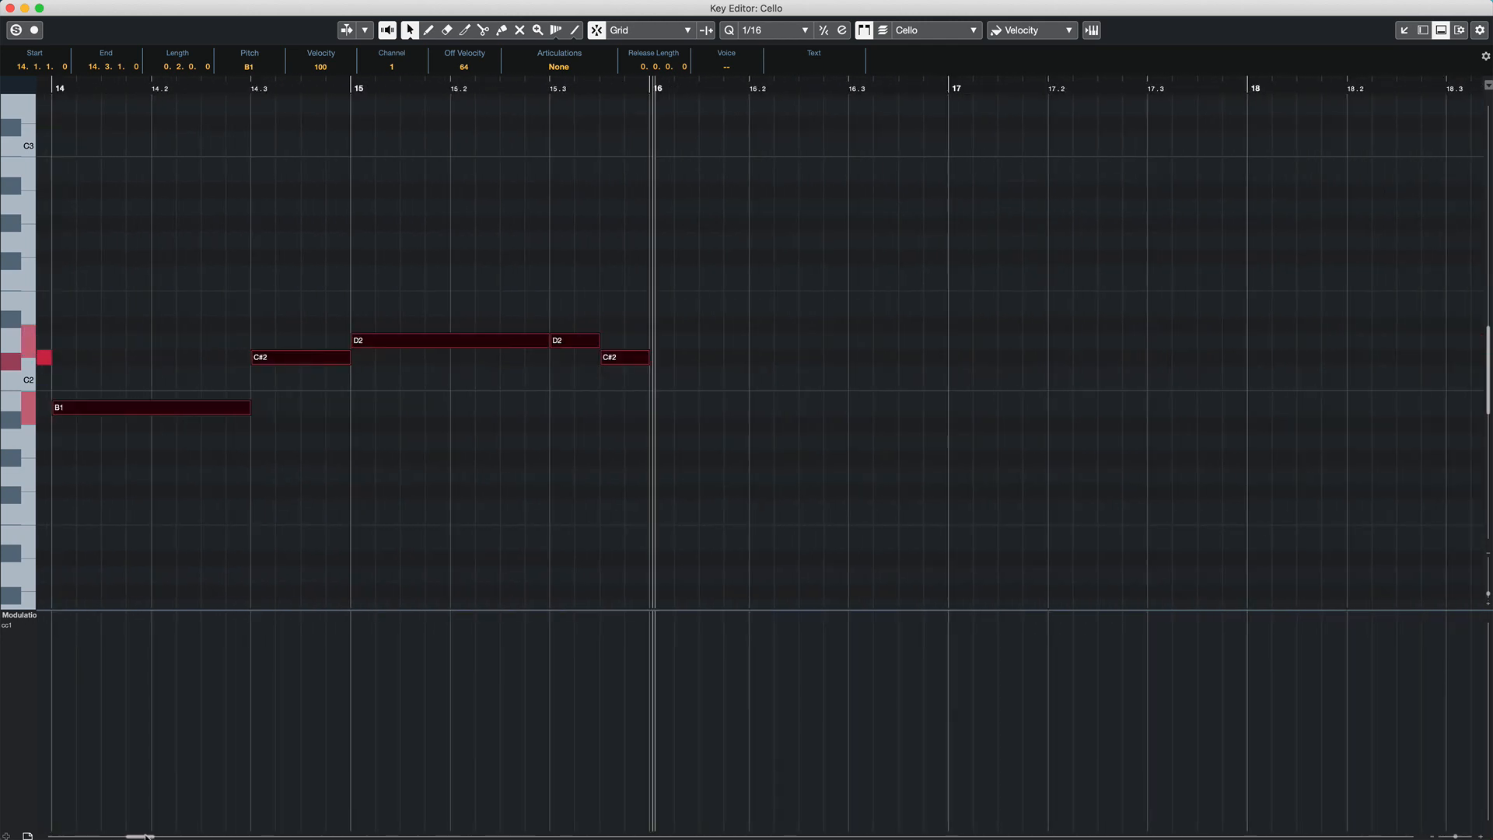
pyautogui.press('super+a')
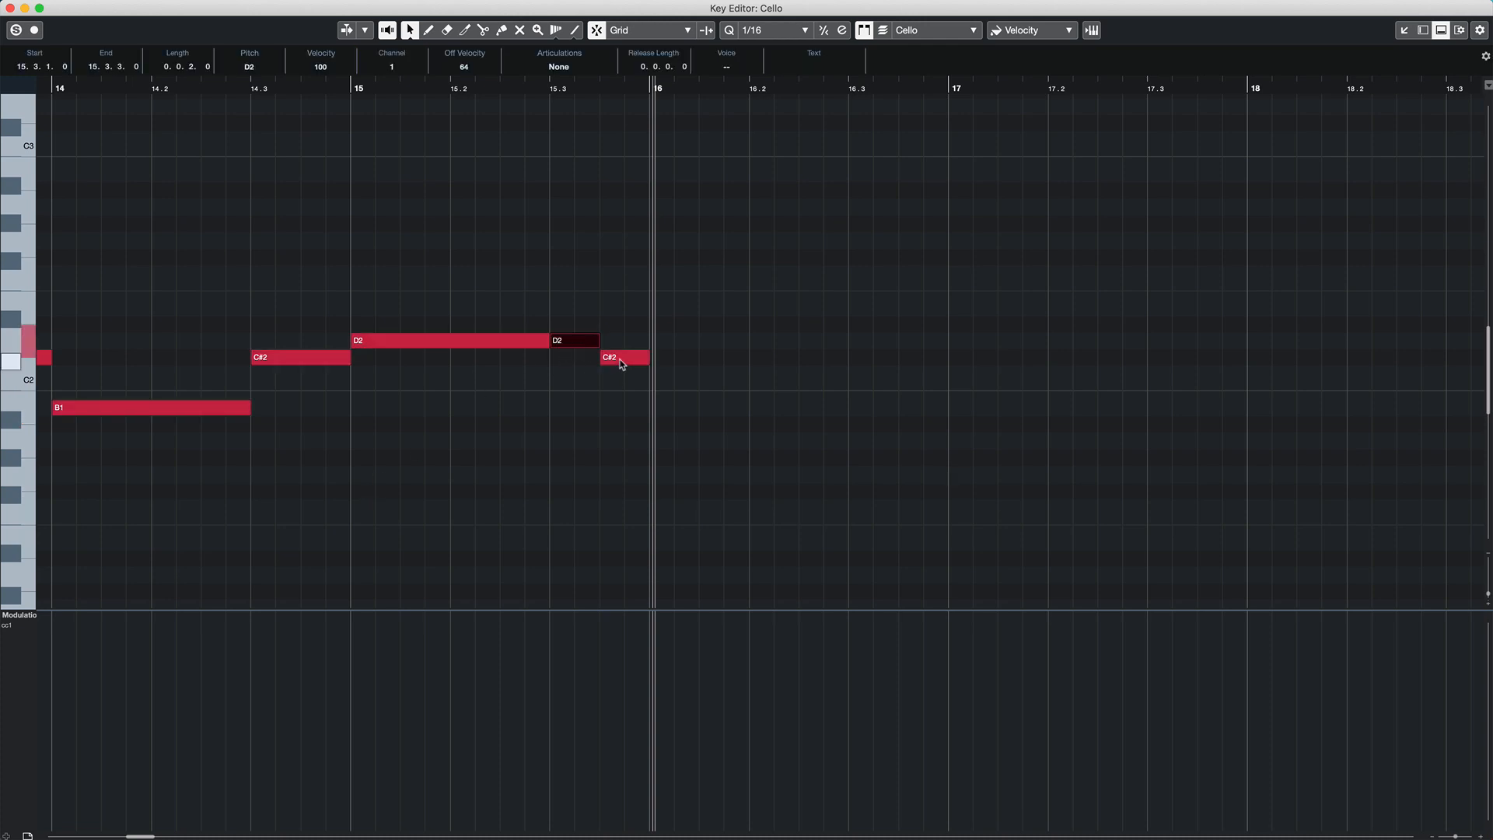
pyautogui.moveTo(622, 357); pyautogui.dragTo(622, 449)
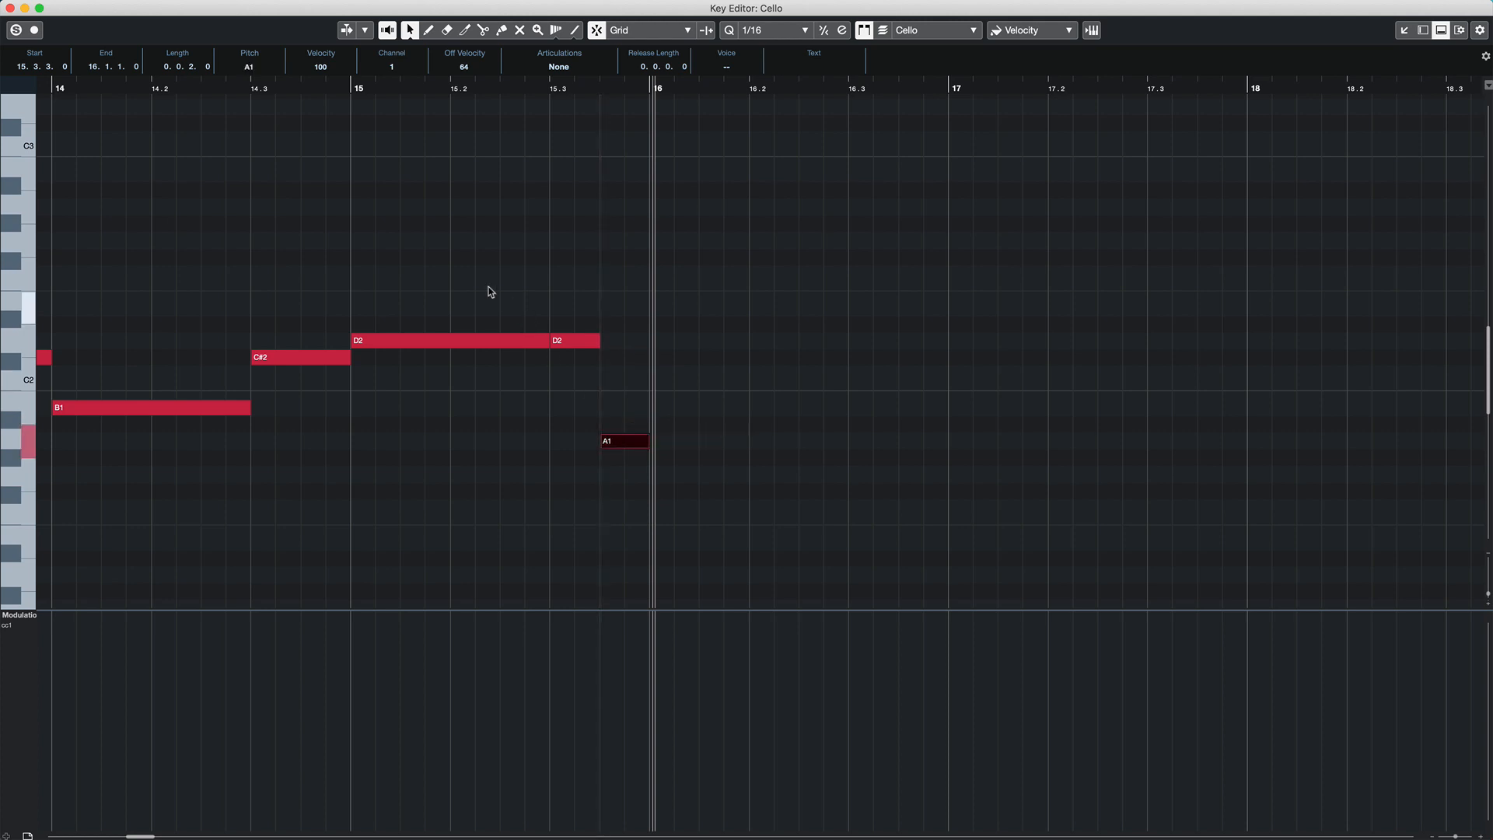
pyautogui.click(318, 88)
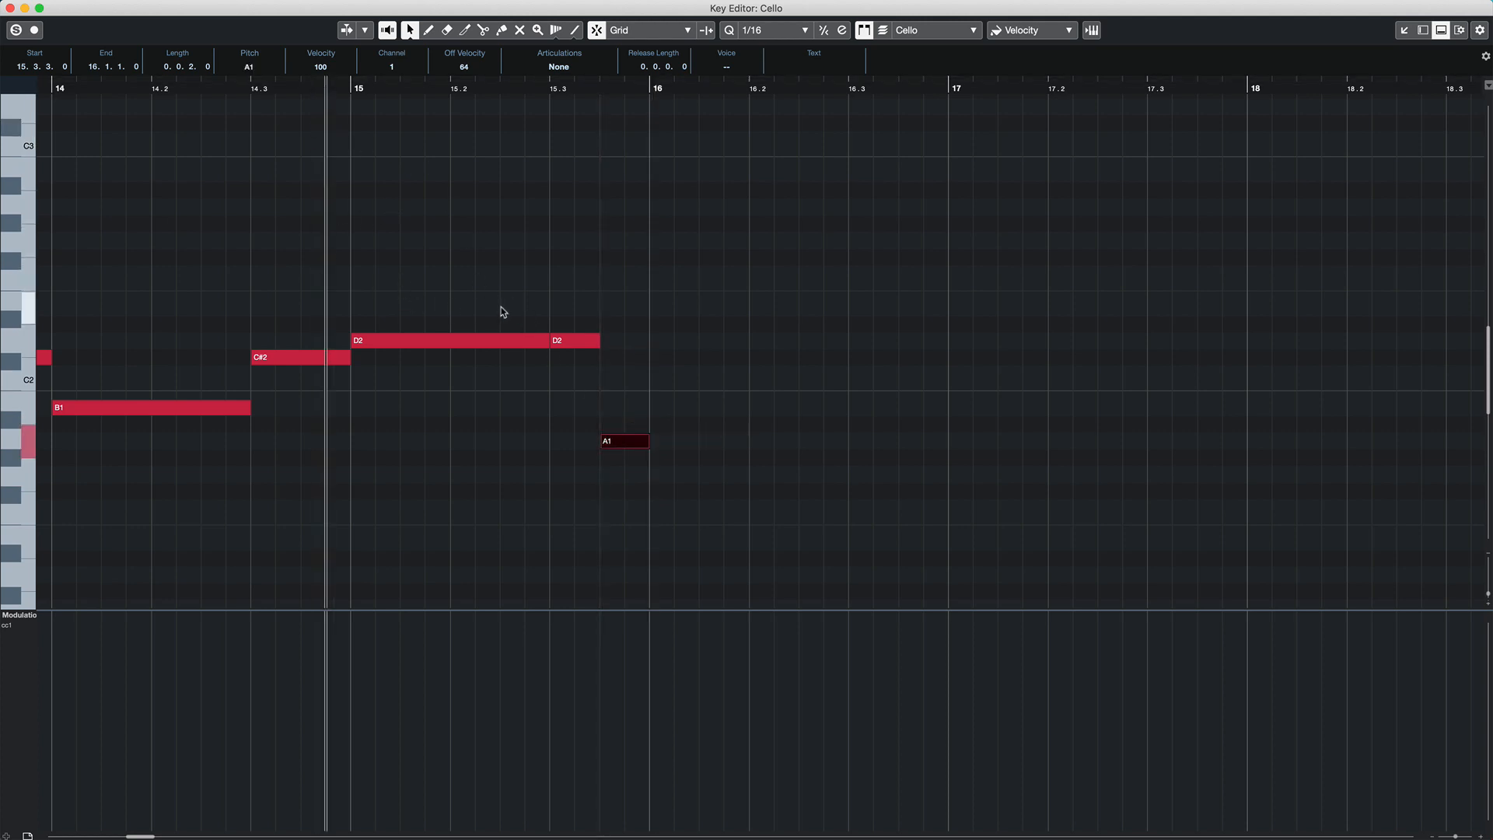
pyautogui.press('space')
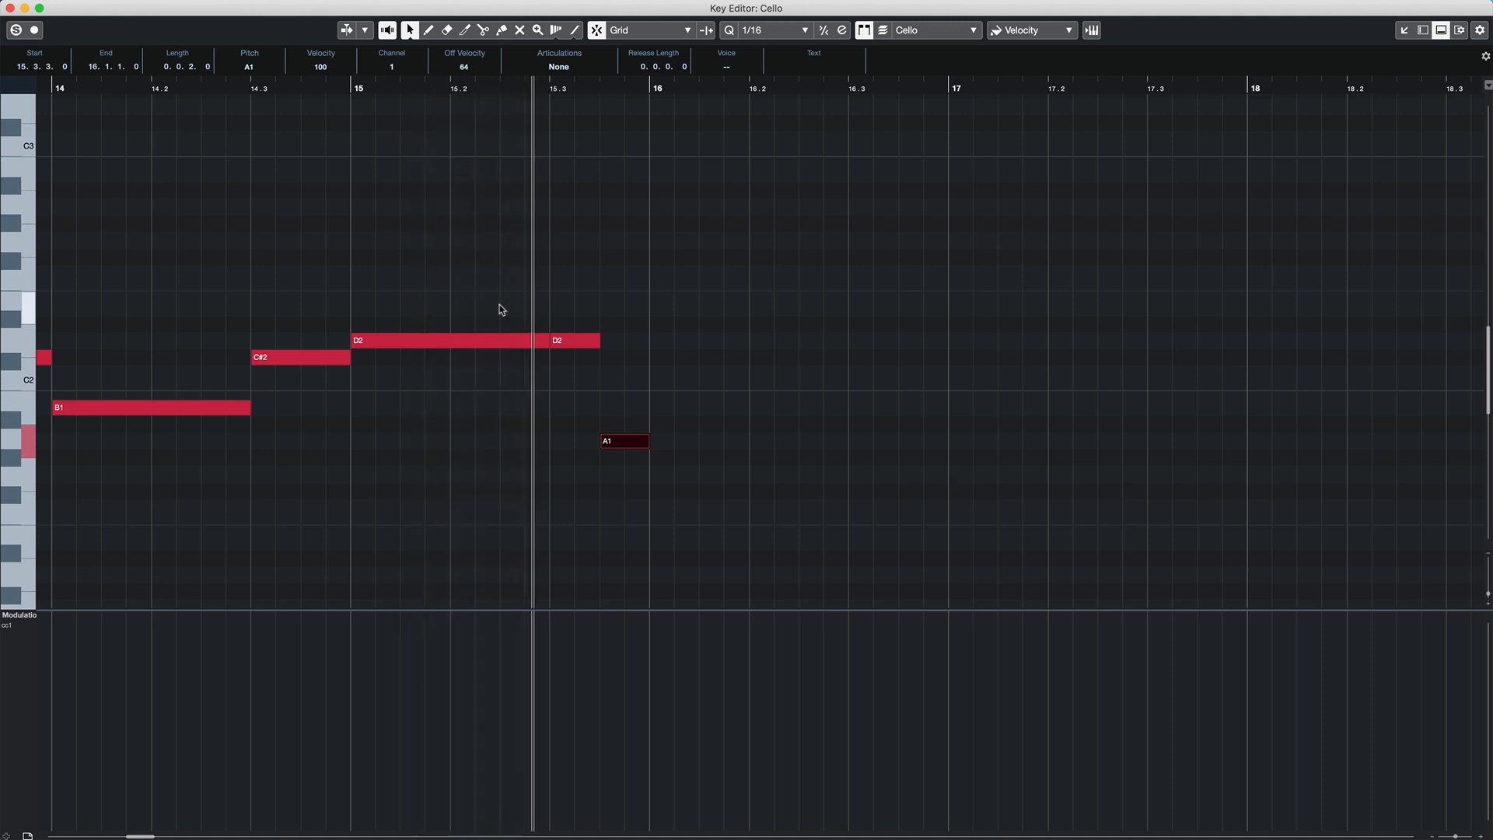
# Add a one-bar G1 note at bar 16 and a one-bar G2 note at bar 17, and replay from just before bar 15
pyautogui.click(658, 474)
pyautogui.moveTo(674, 474); pyautogui.dragTo(941, 482)
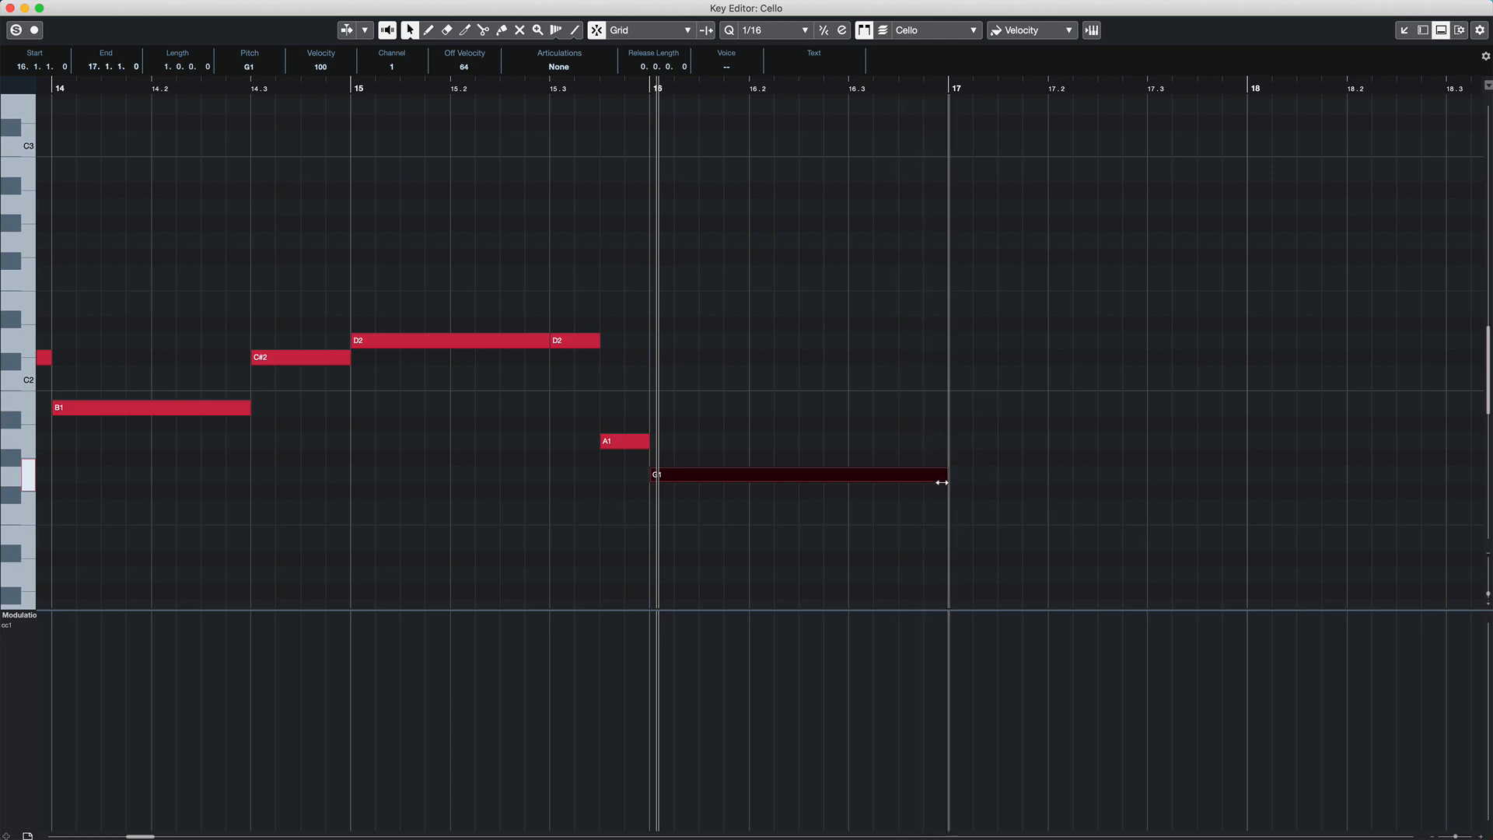
pyautogui.click(958, 241)
pyautogui.moveTo(982, 241); pyautogui.dragTo(1234, 241)
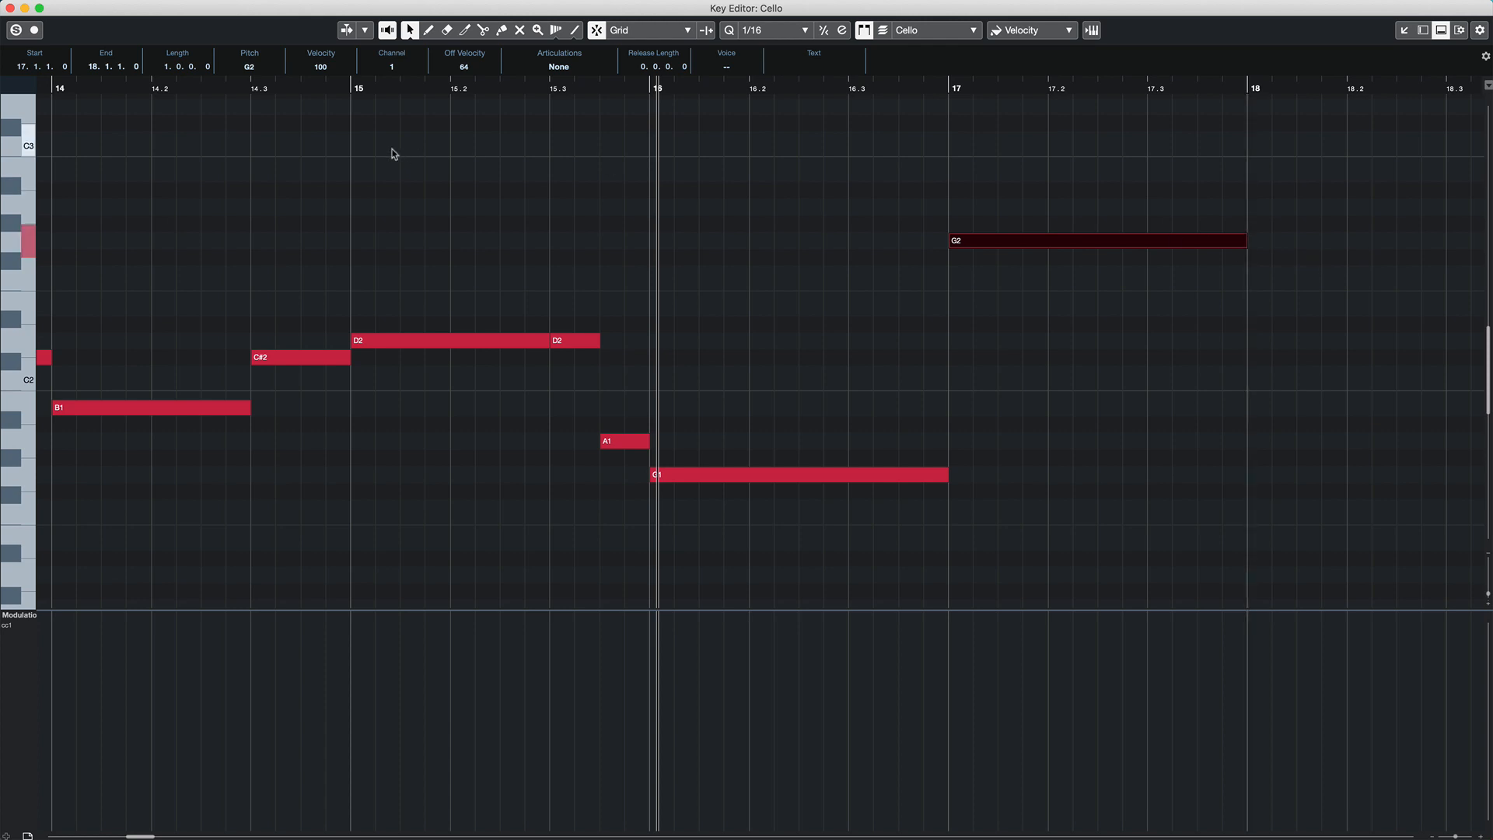
pyautogui.doubleClick(318, 91)
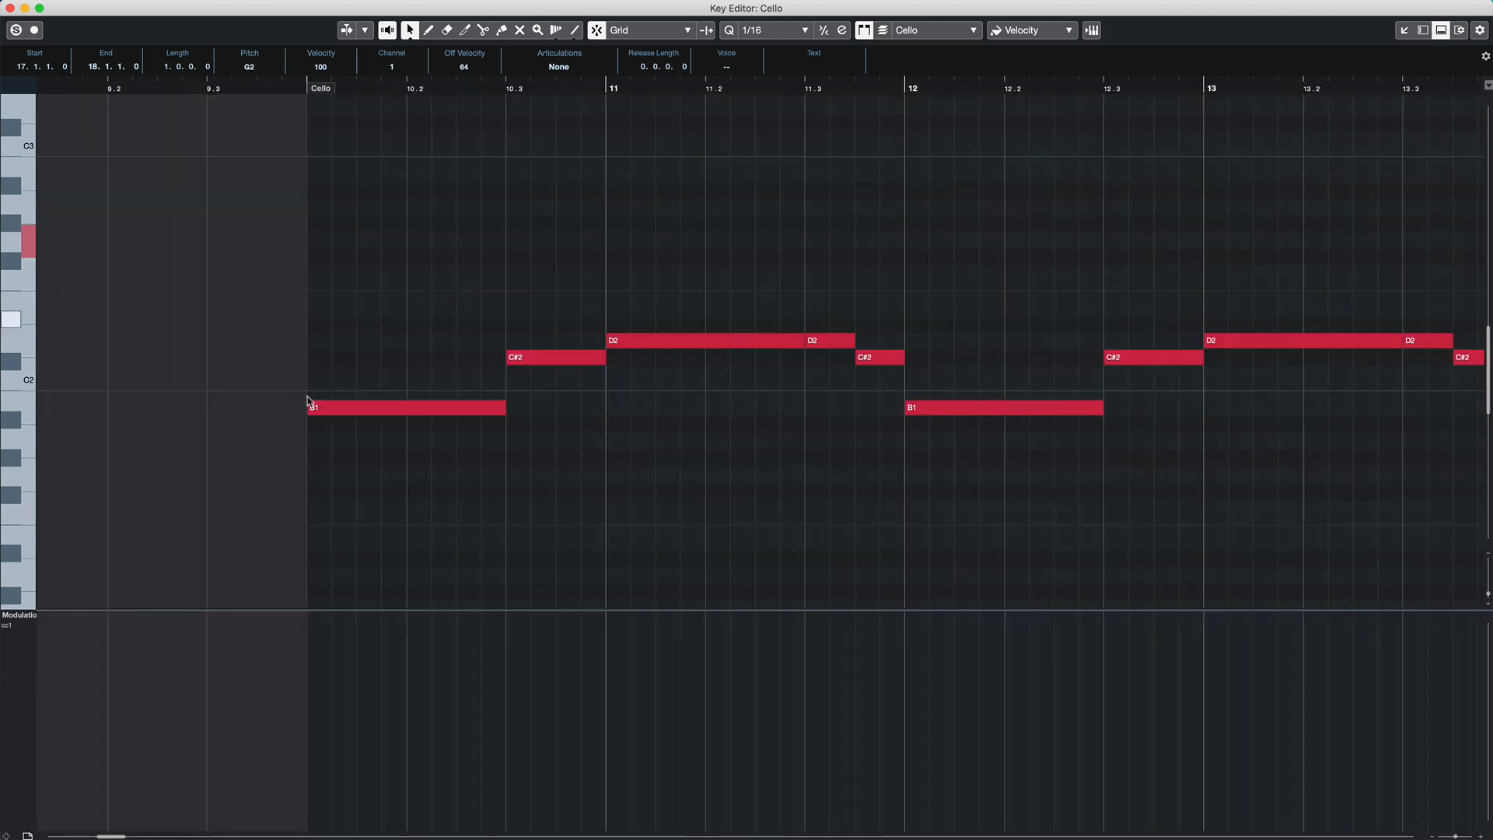
# Keep the controller lane on CC 1 (Modulation), set a level of about 30 at the start of bar 10, and play the line
pyautogui.click(23, 623)
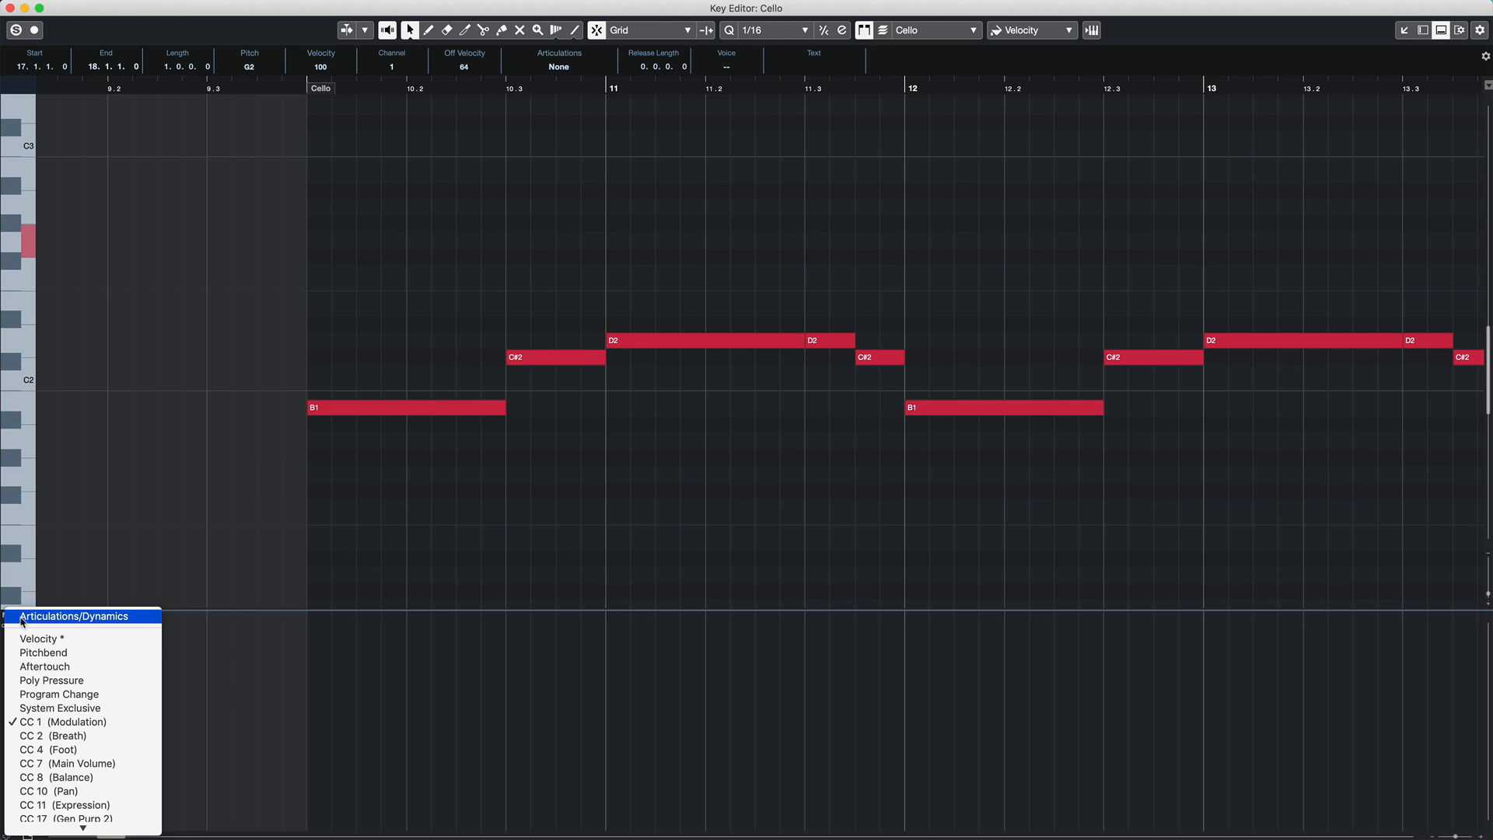
pyautogui.click(213, 688)
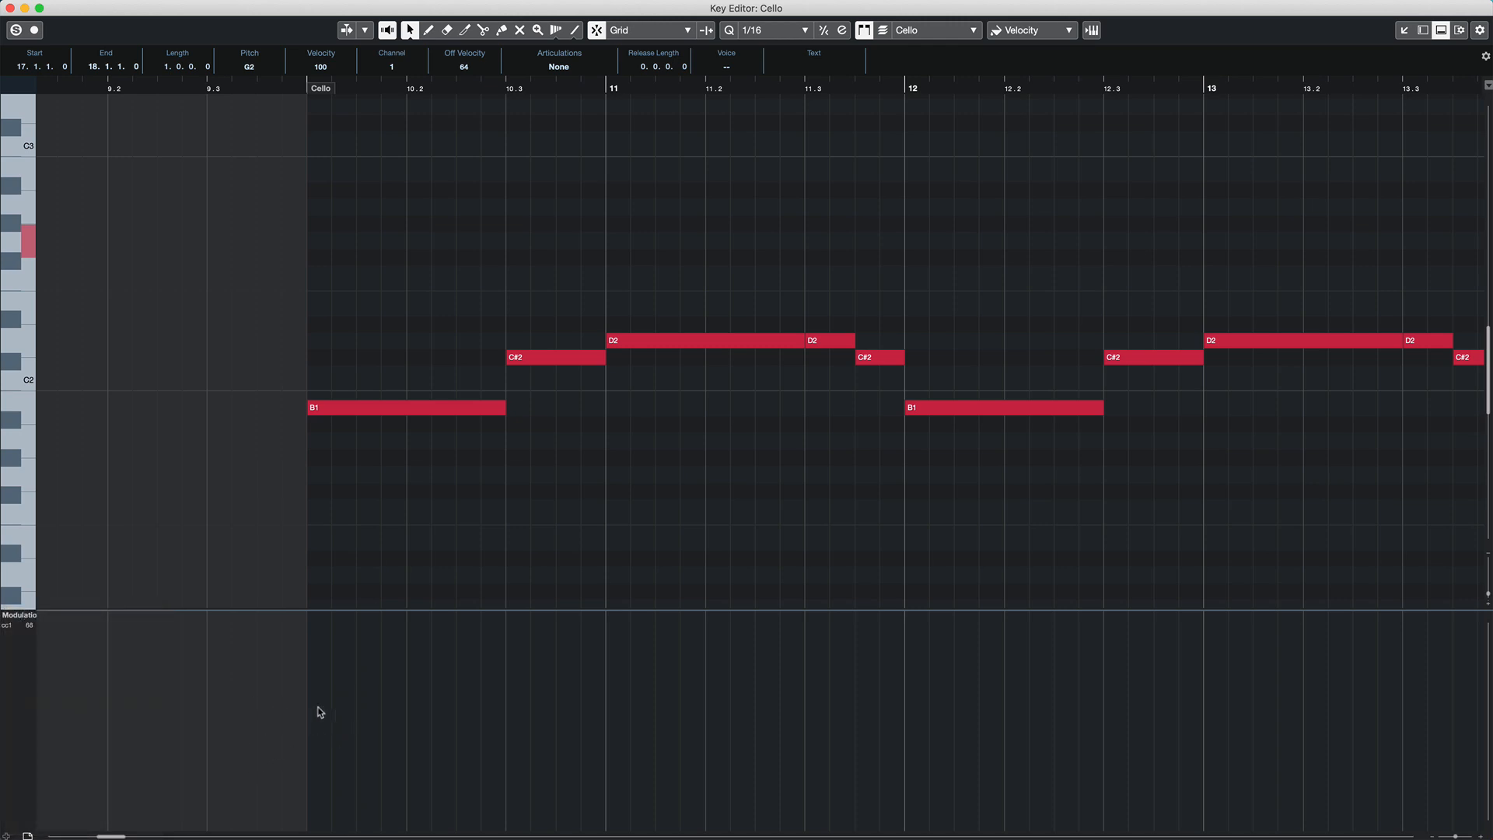
pyautogui.click(23, 622)
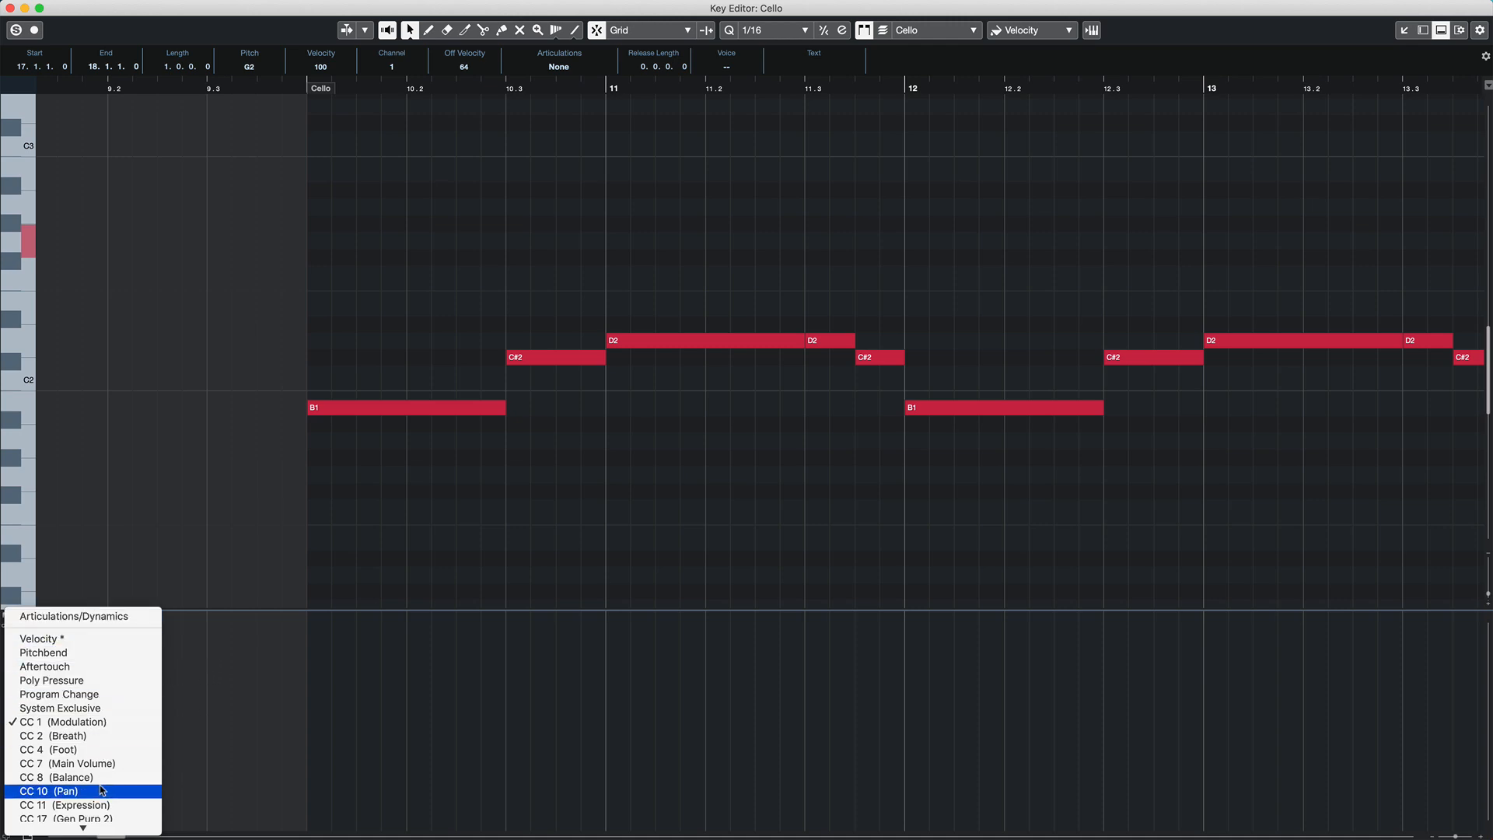
pyautogui.click(243, 721)
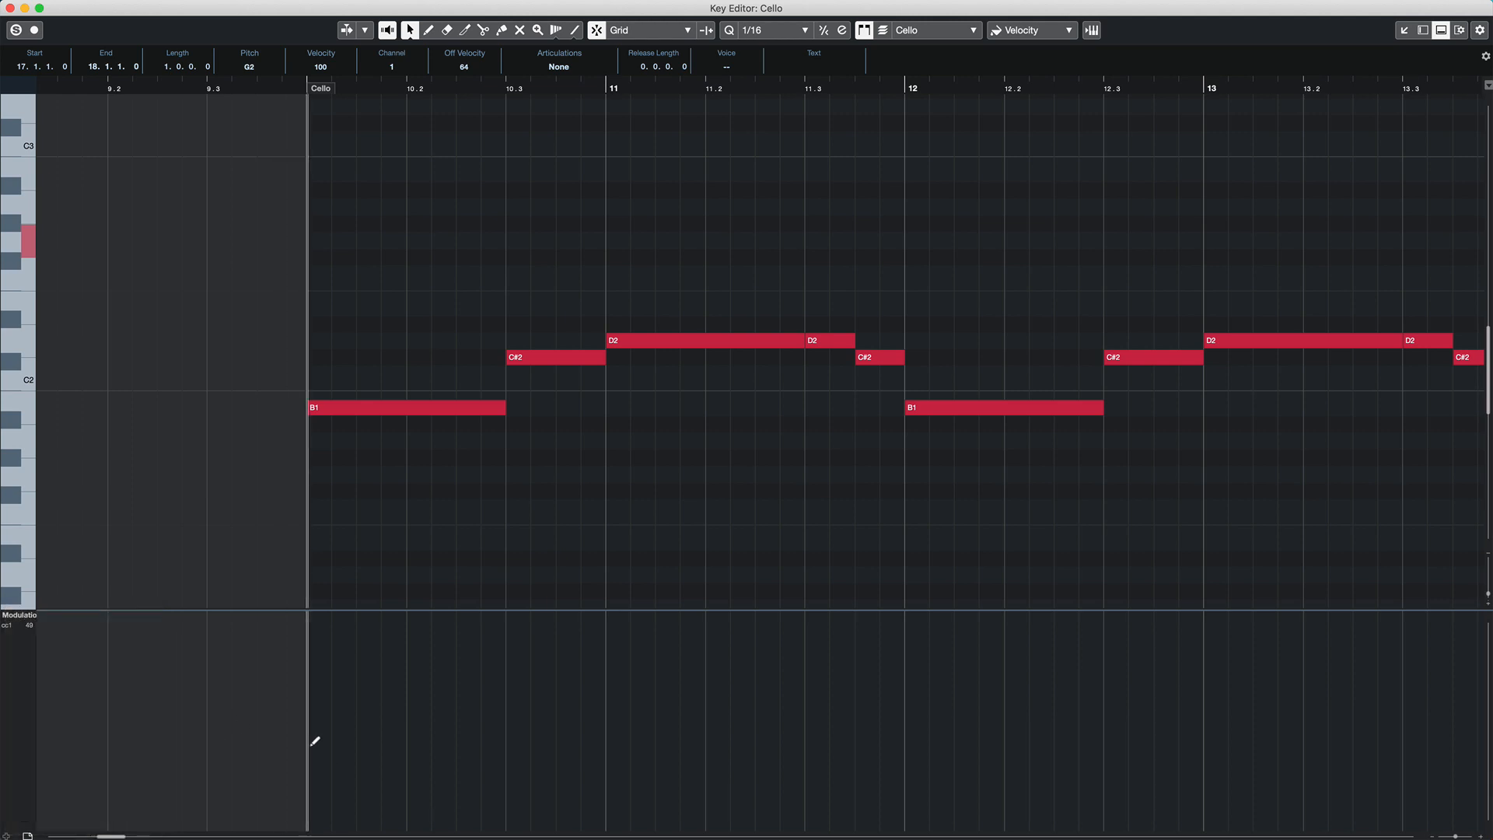
pyautogui.click(309, 776)
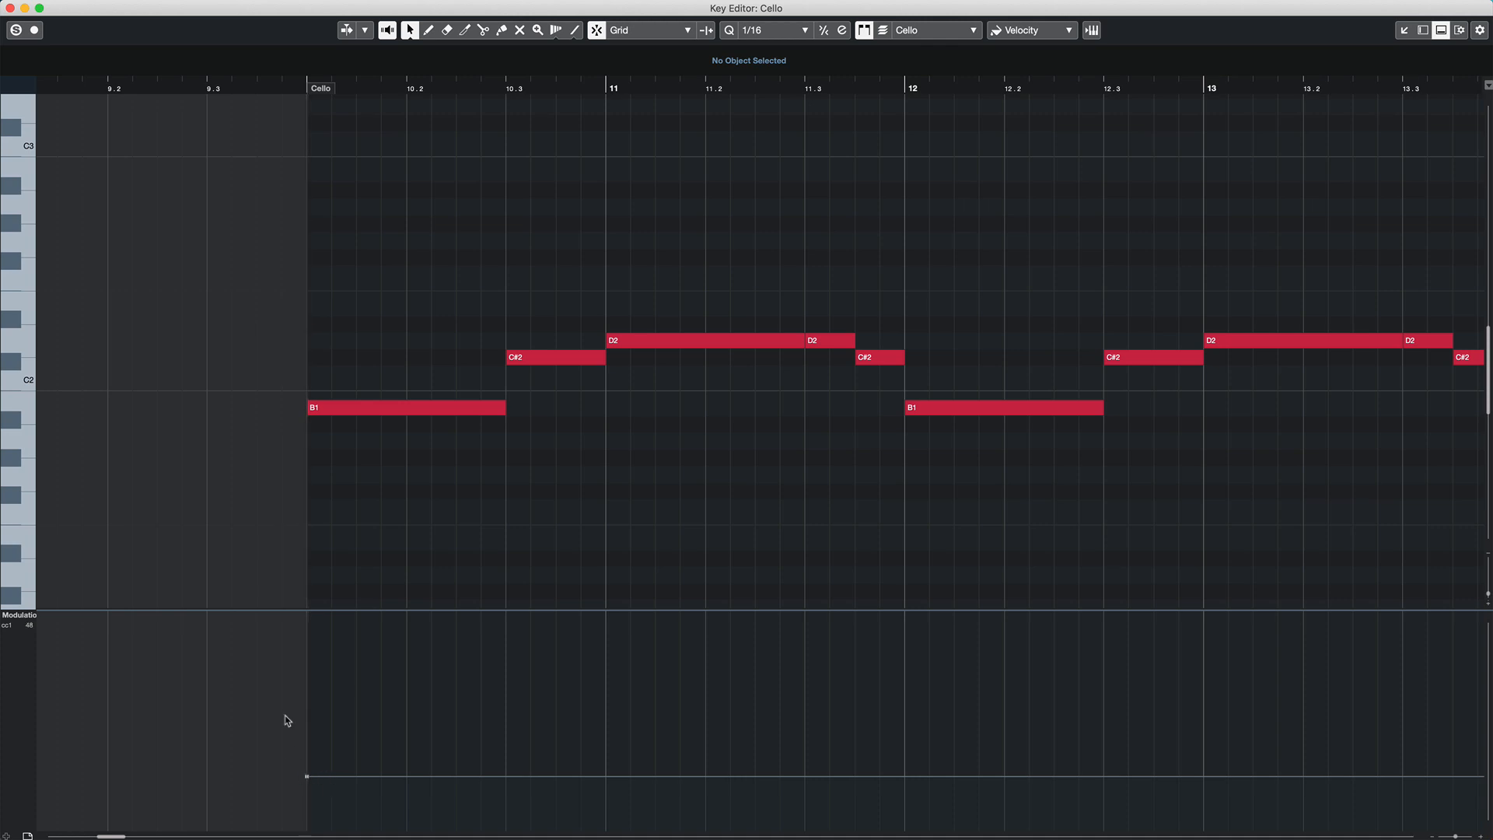
pyautogui.press('space')
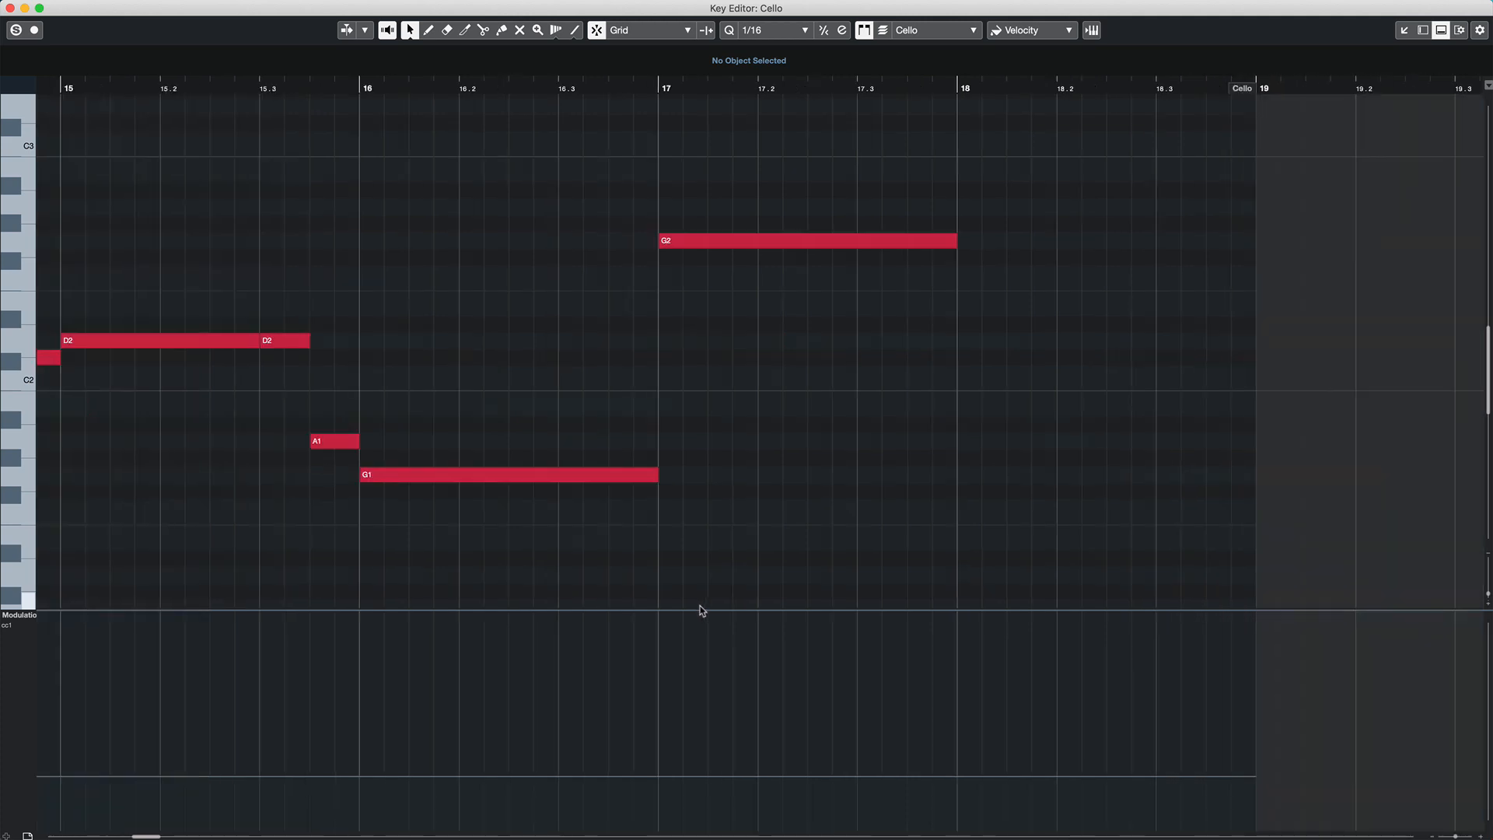
# With snap off, draw a straight modulation fade from bar 17 down to near zero at bar 18, and listen from bar 16
pyautogui.press('g')
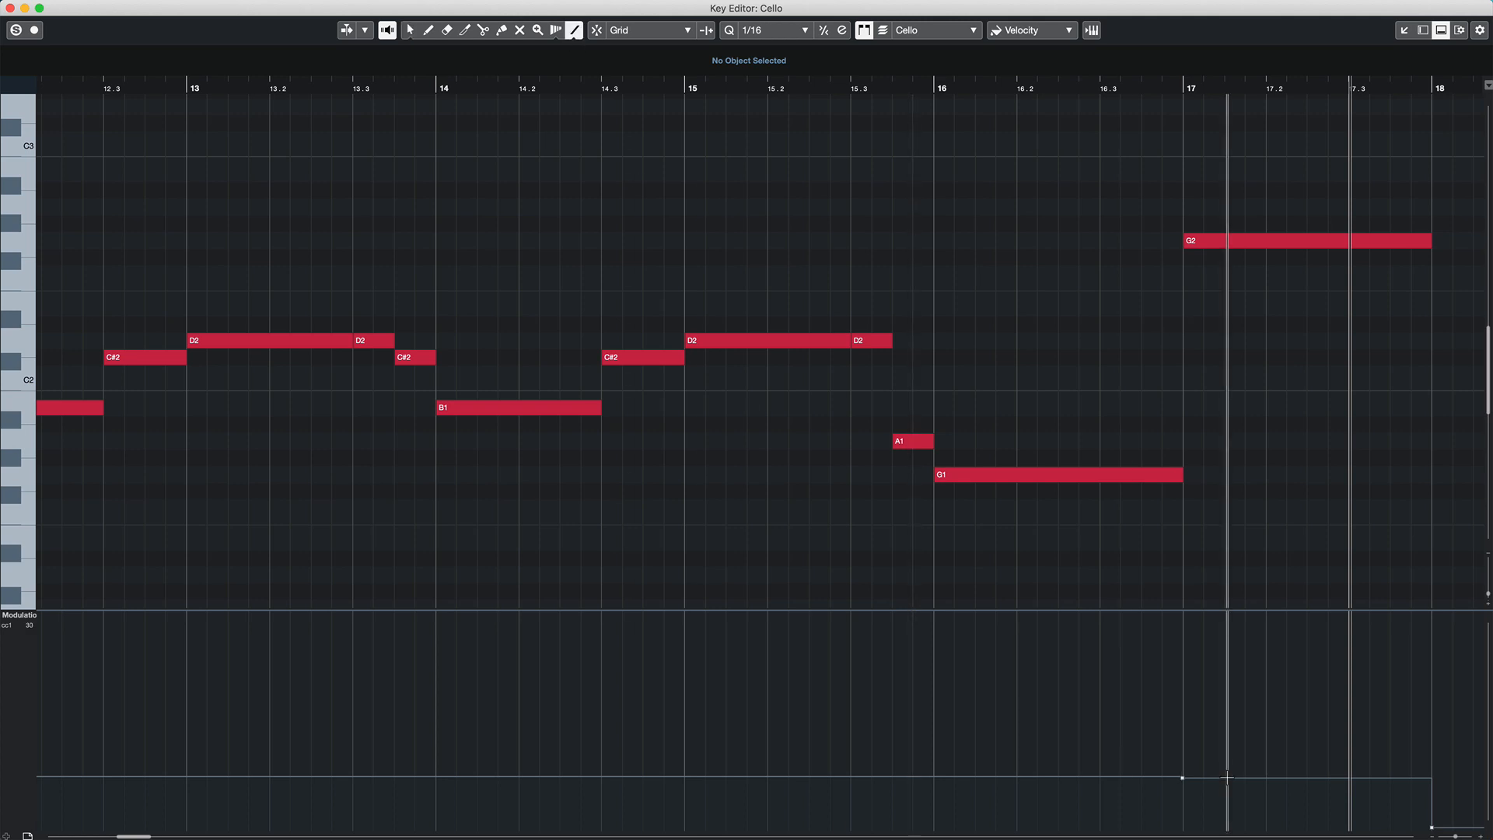
pyautogui.moveTo(1190, 779); pyautogui.dragTo(1429, 826)
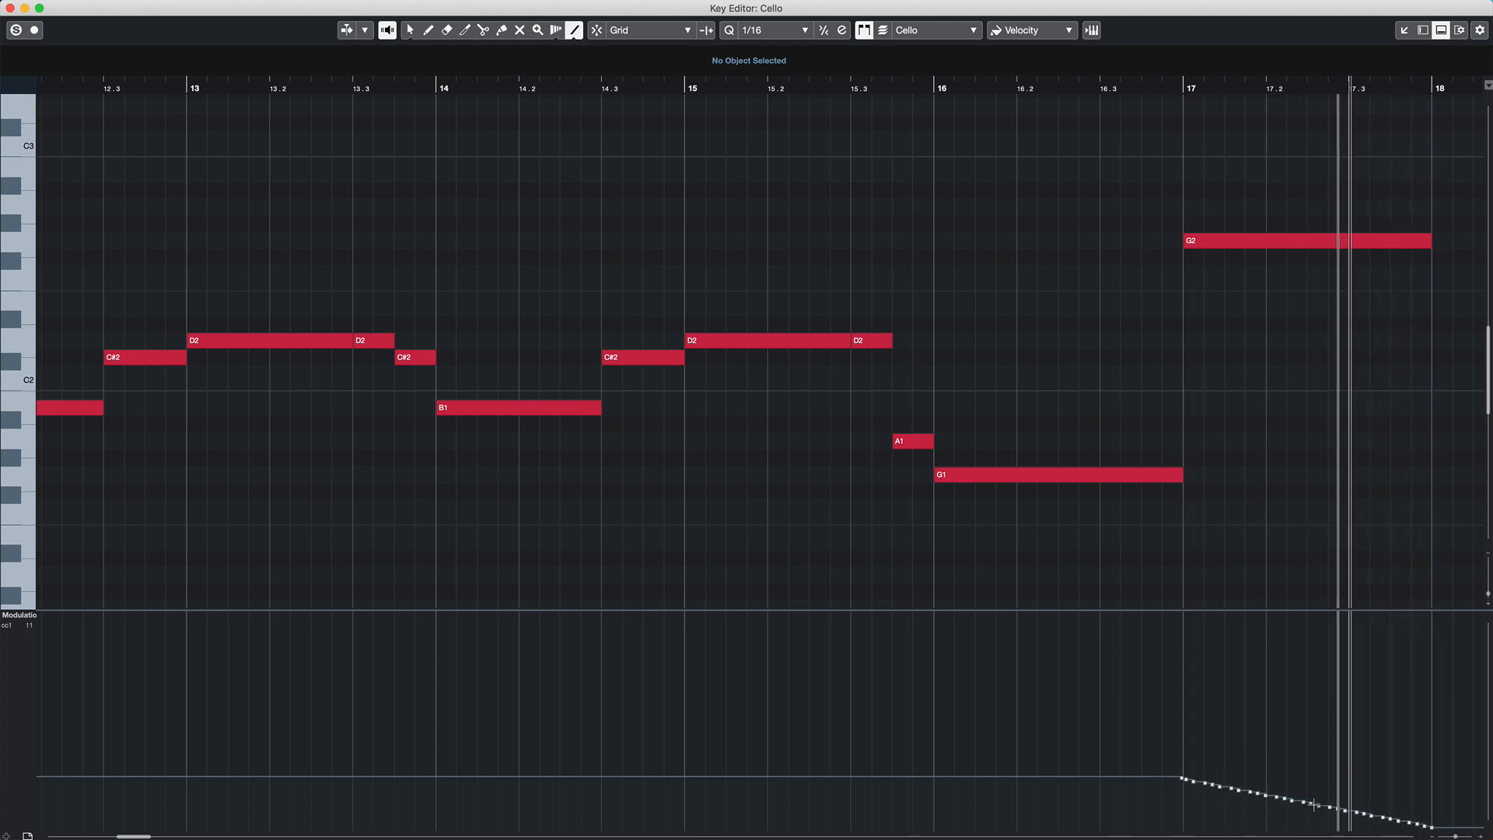
pyautogui.click(937, 89)
pyautogui.press('space')
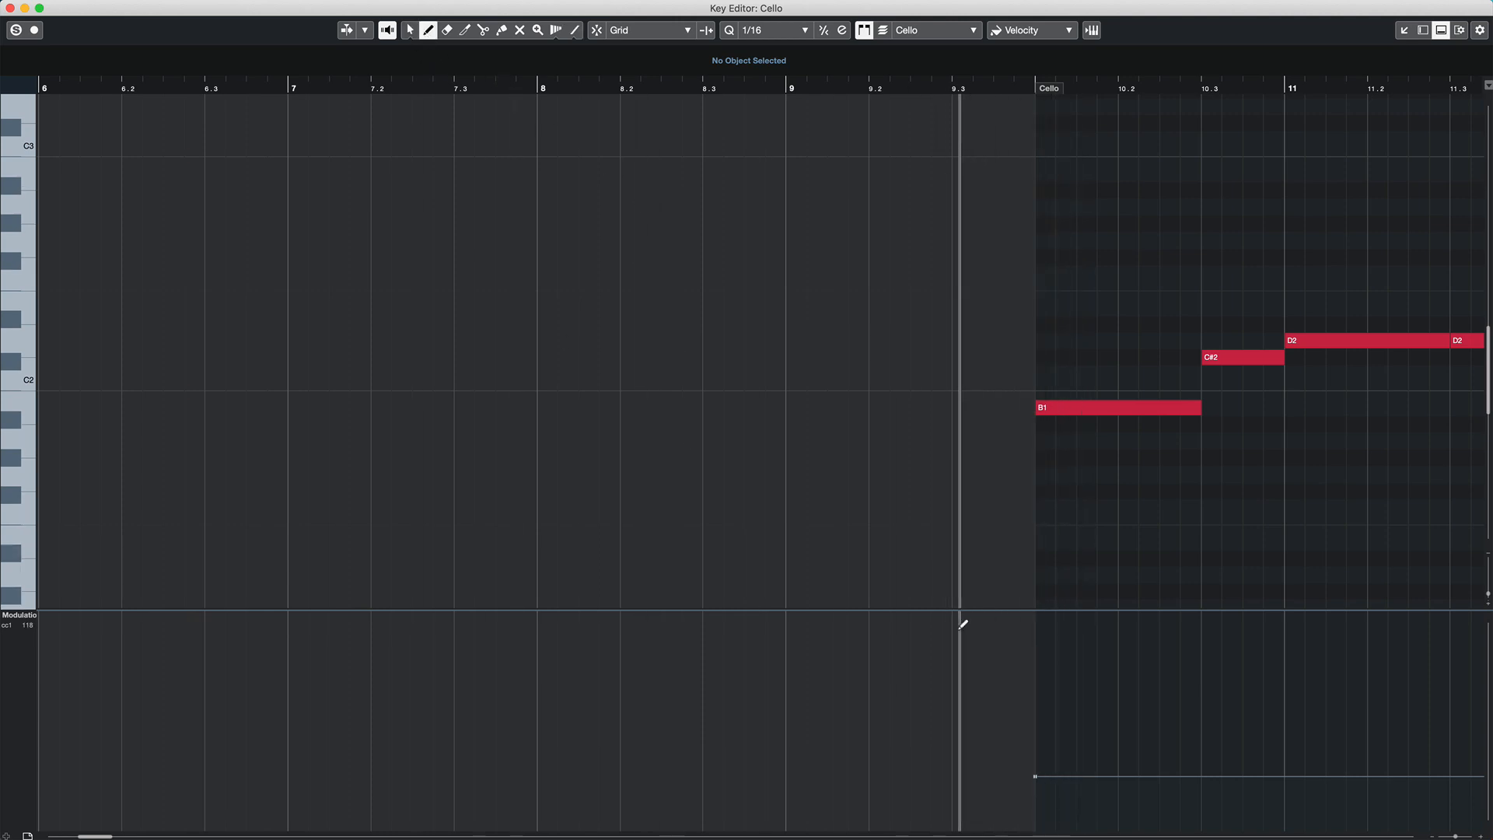
# Draw two gentle modulation swells freehand across bars 10 and 11, and listen to them from just before bar 10
pyautogui.hscroll(3, 941, 638)
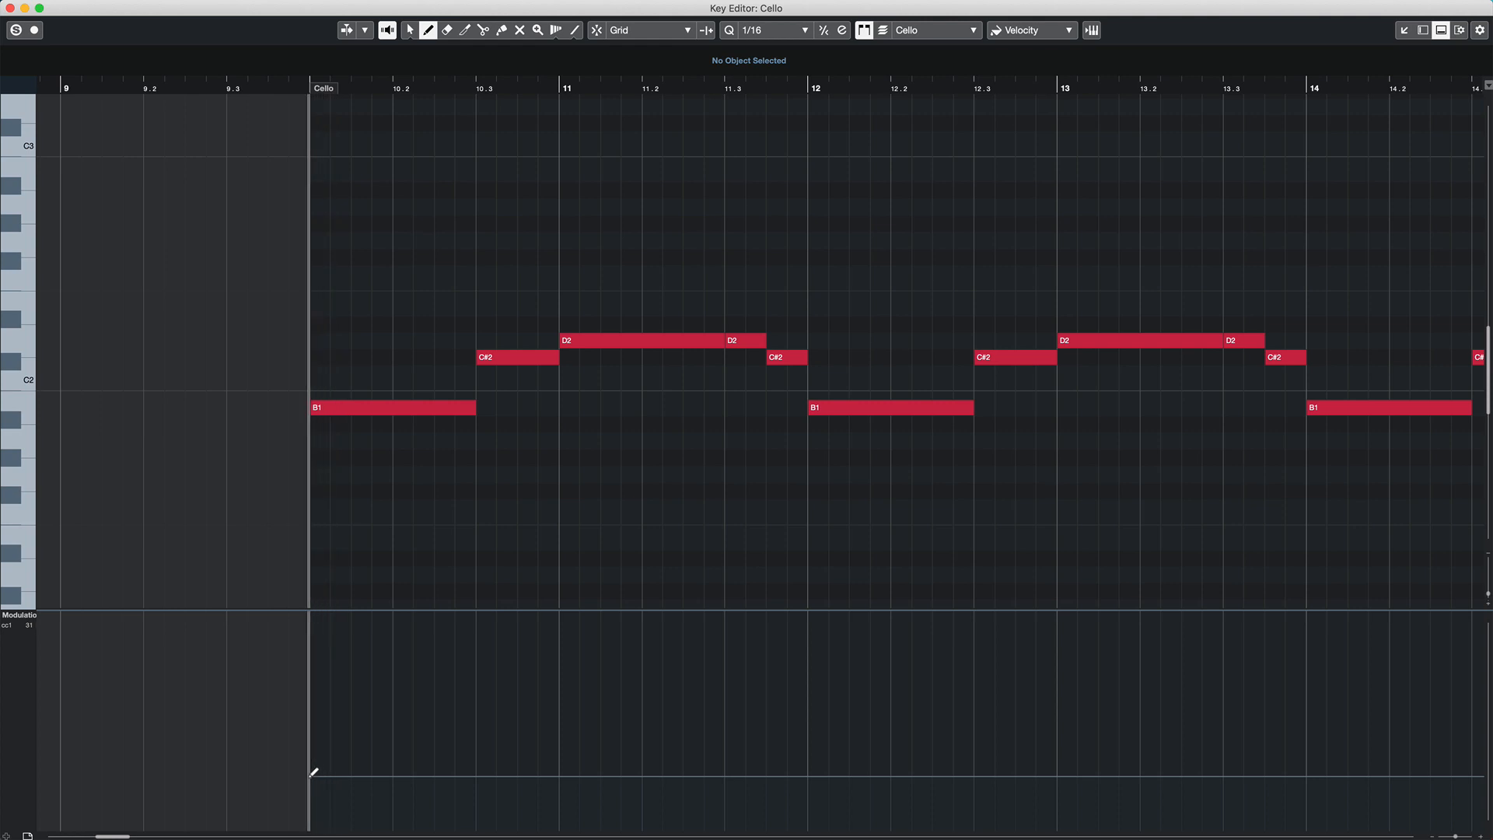
pyautogui.click(278, 88)
pyautogui.press('space')
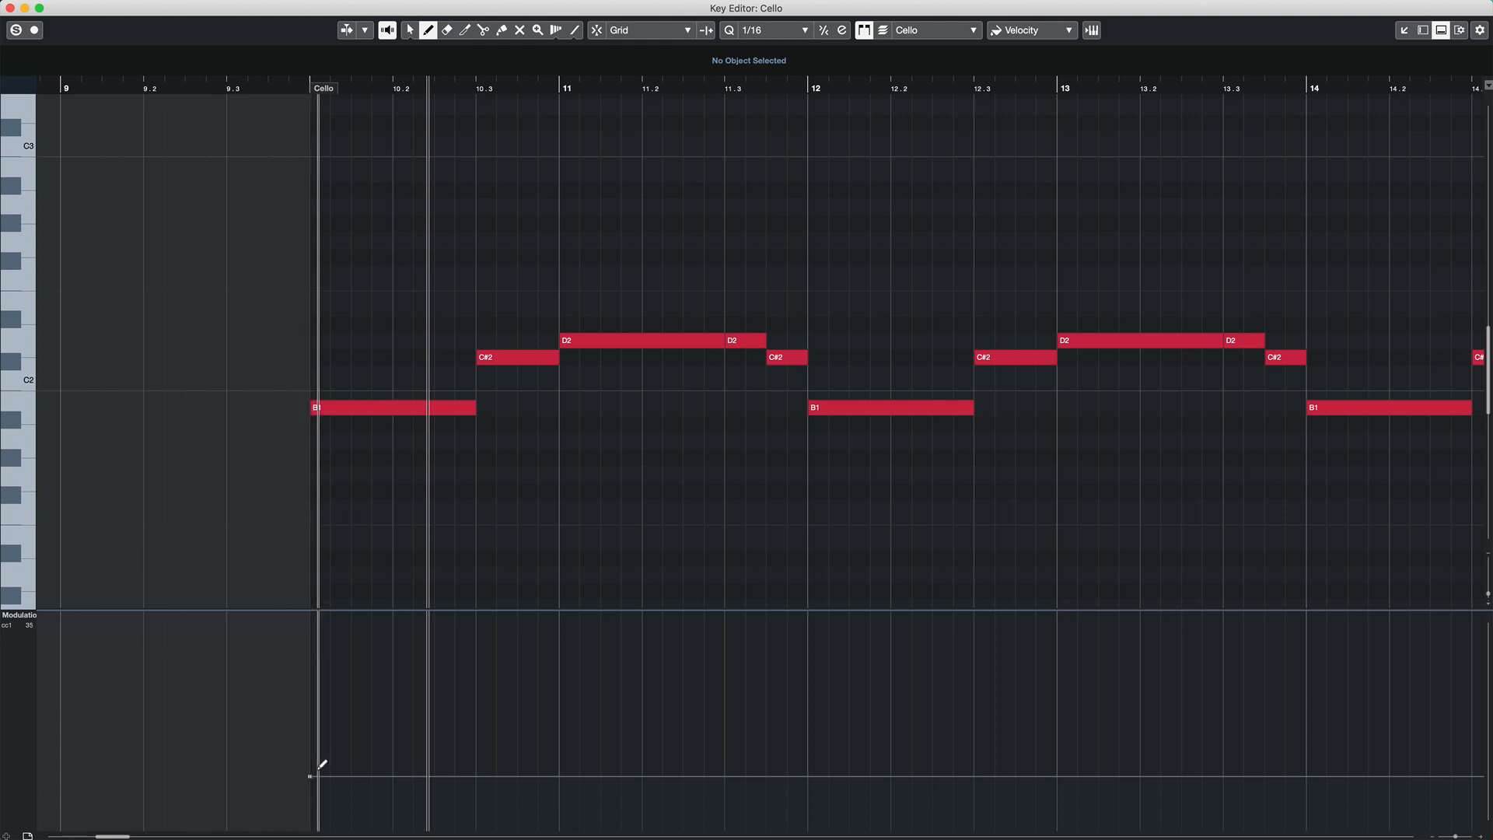
pyautogui.moveTo(315, 775)
pyautogui.mouseDown()
pyautogui.moveTo(639, 754)
pyautogui.moveTo(744, 764)
pyautogui.mouseUp()
pyautogui.moveTo(757, 771); pyautogui.dragTo(809, 776)
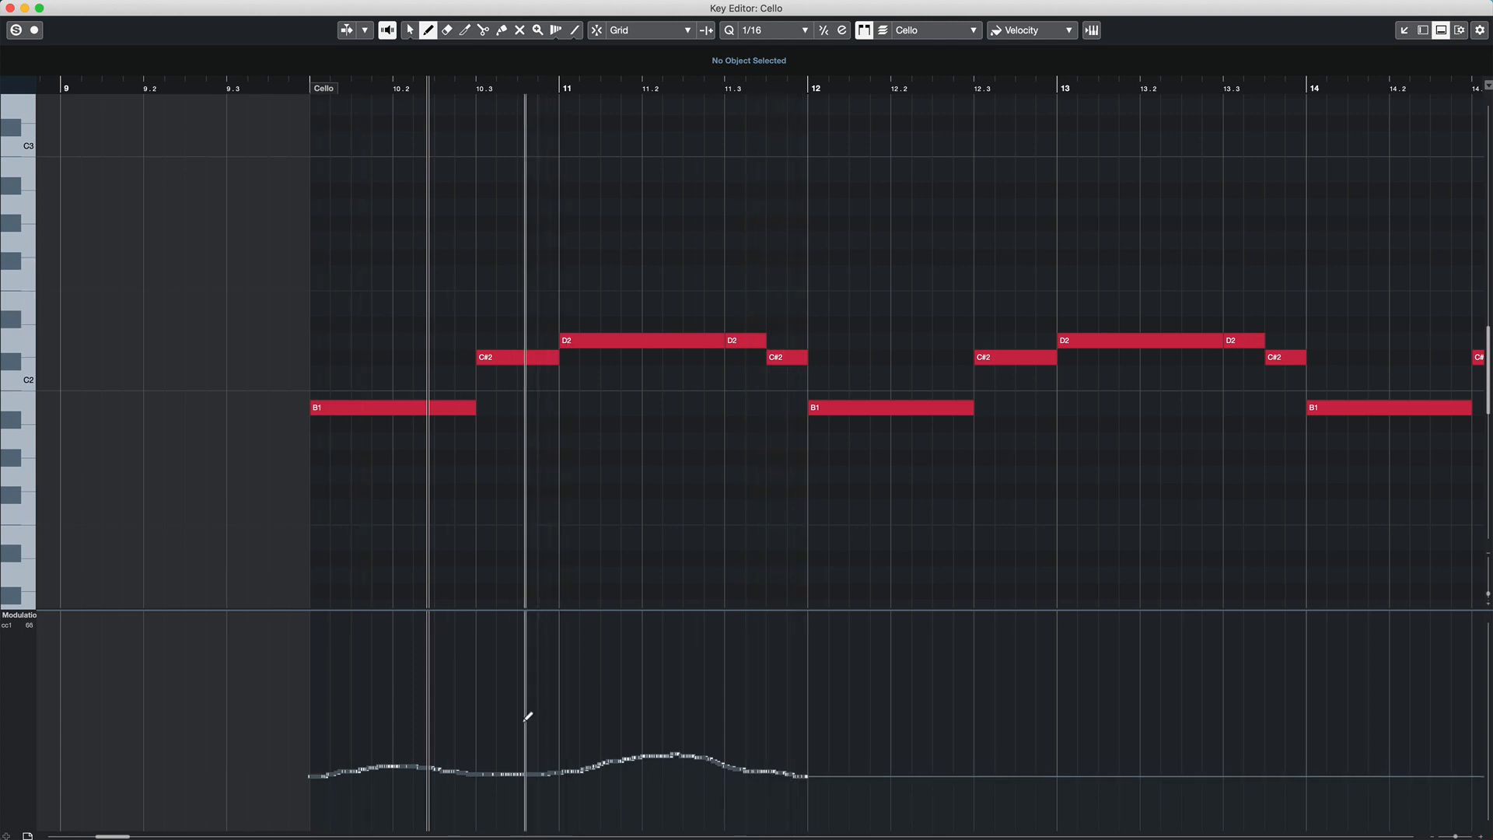
pyautogui.click(286, 84)
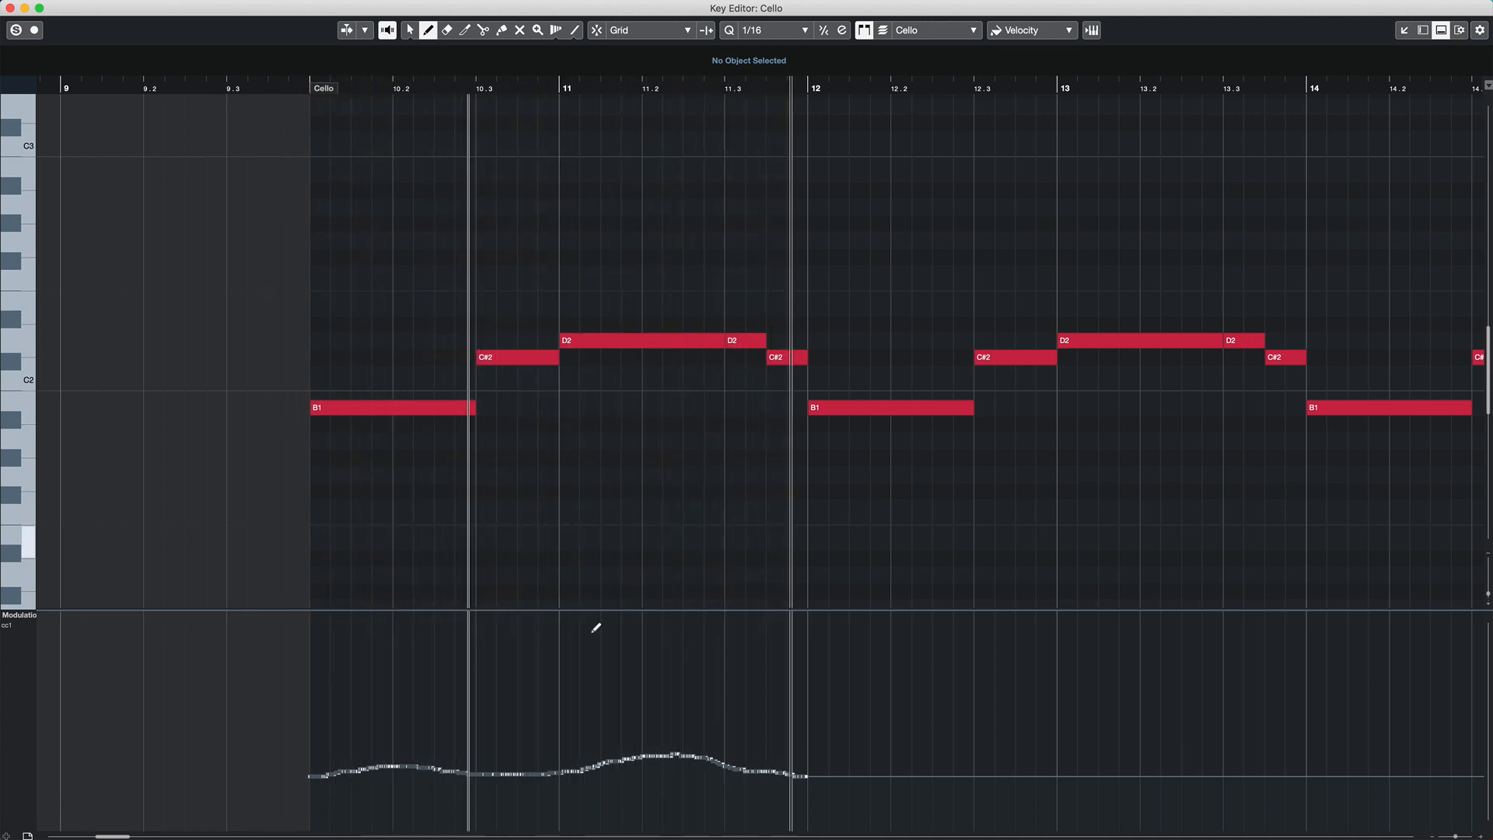
# Continue the freehand modulation swells across bars 12 to 16 up to the fade at bar 17, and play the whole cello line
pyautogui.moveTo(810, 771)
pyautogui.mouseDown()
pyautogui.moveTo(933, 751)
pyautogui.moveTo(1032, 761)
pyautogui.moveTo(1223, 743)
pyautogui.moveTo(1303, 763)
pyautogui.mouseUp()
pyautogui.hscroll(10, 1128, 768)
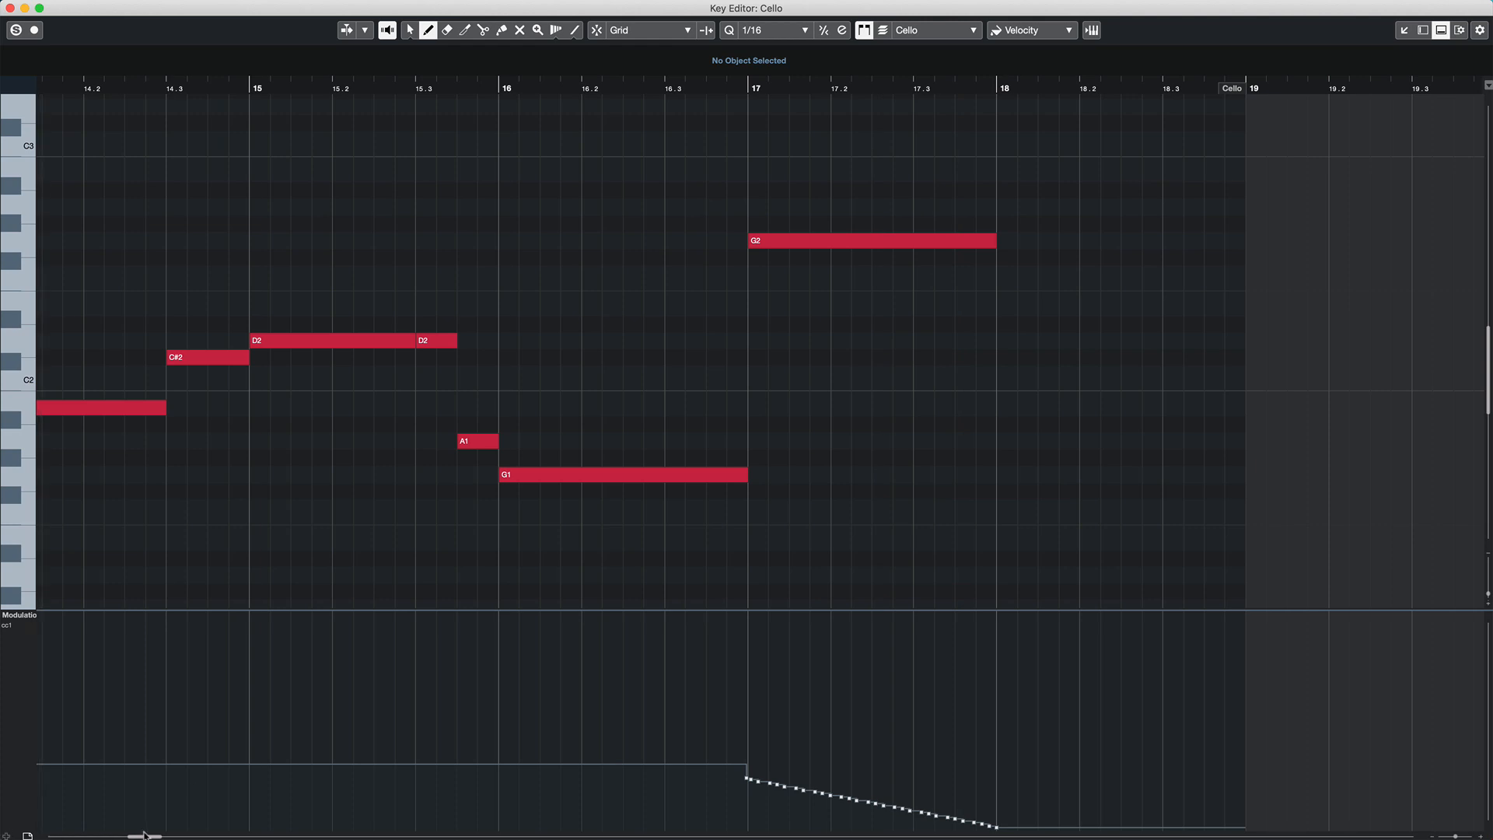
pyautogui.moveTo(144, 836); pyautogui.dragTo(132, 836)
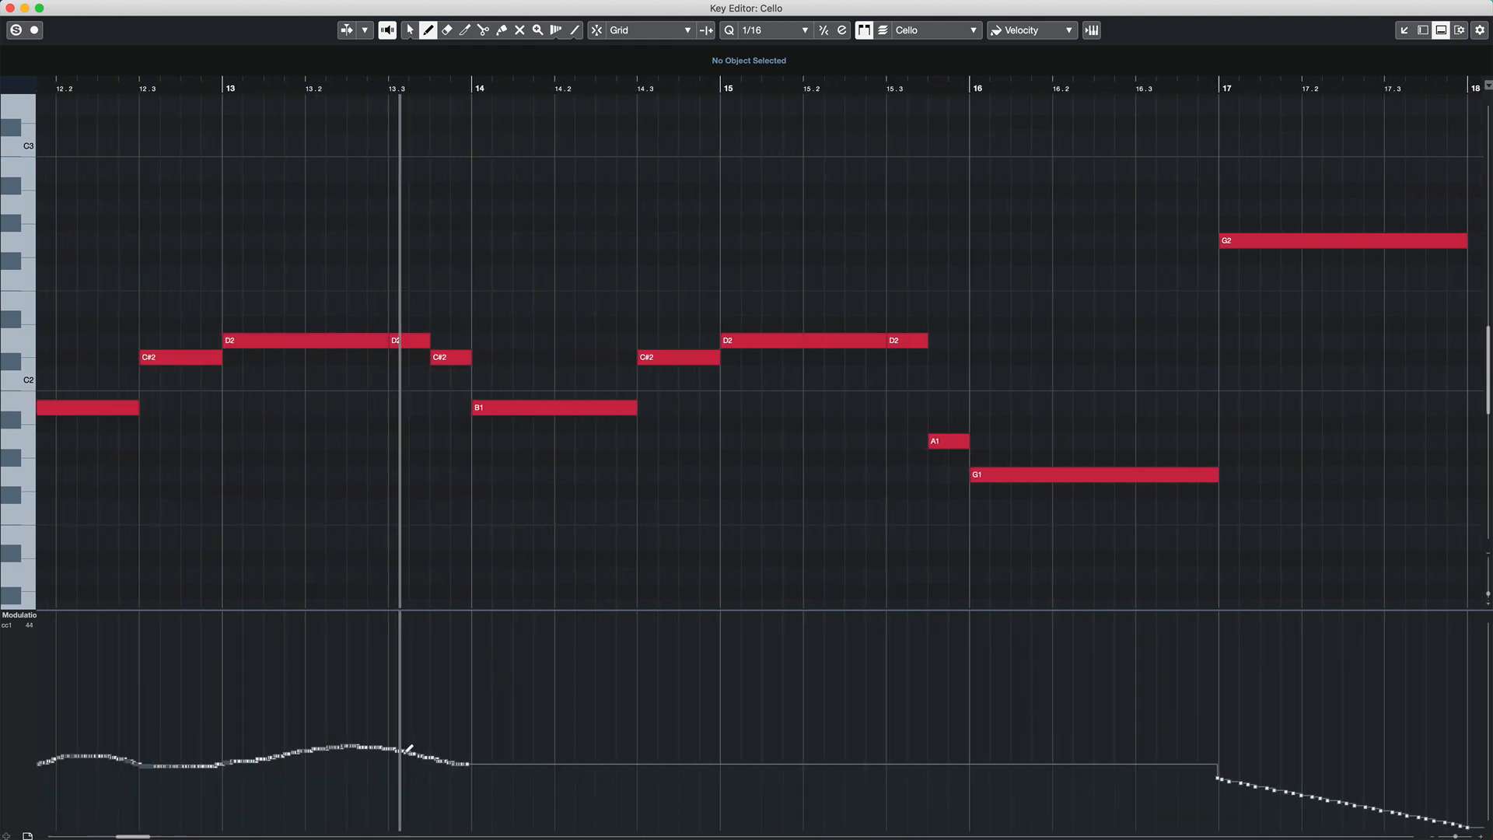
pyautogui.moveTo(403, 751)
pyautogui.mouseDown()
pyautogui.moveTo(1118, 746)
pyautogui.moveTo(1215, 762)
pyautogui.moveTo(1219, 776)
pyautogui.mouseUp()
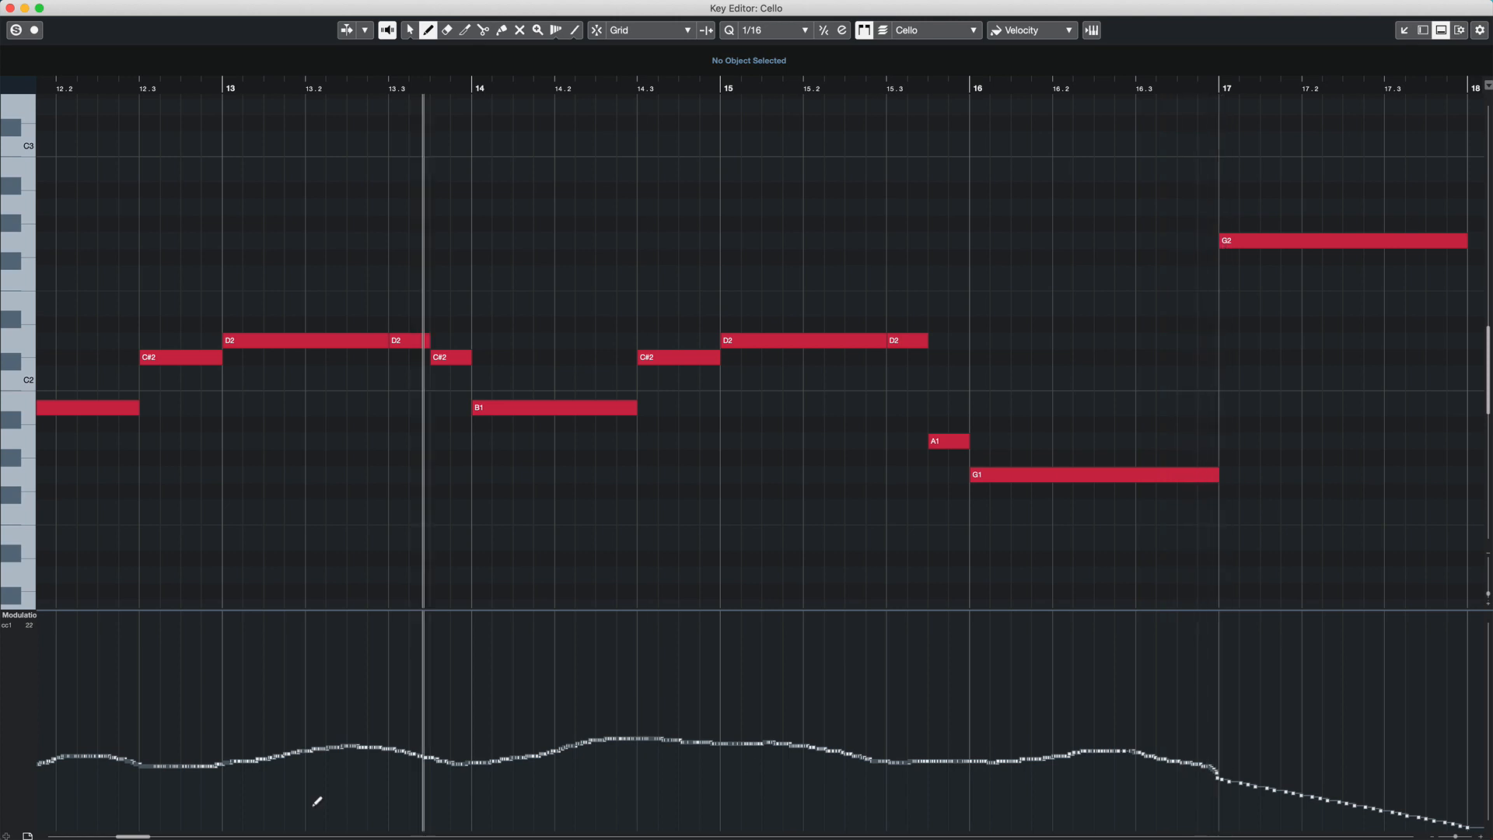
pyautogui.hscroll(-15, 153, 835)
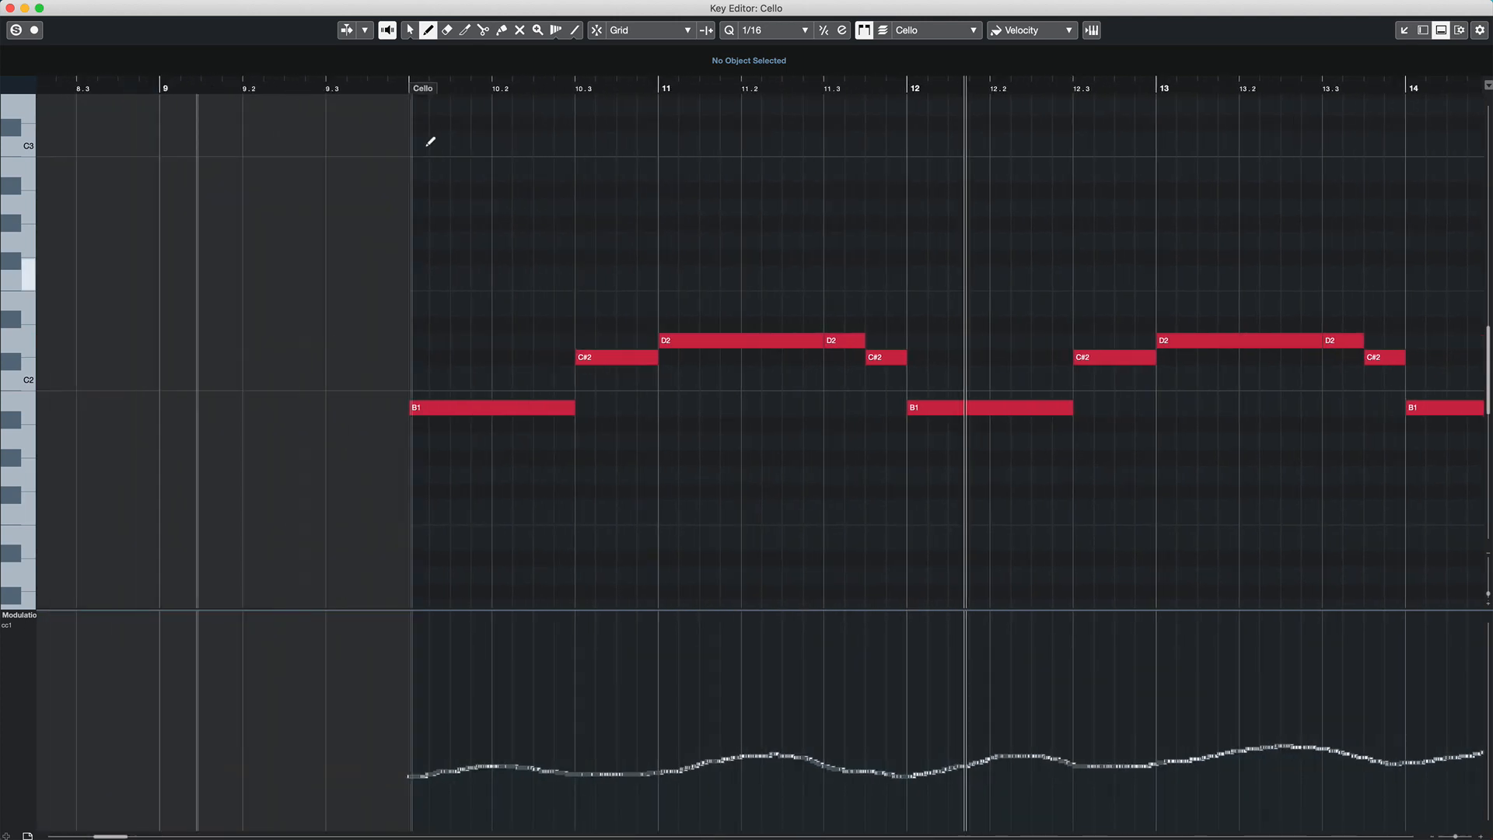
pyautogui.click(356, 89)
pyautogui.press('space')
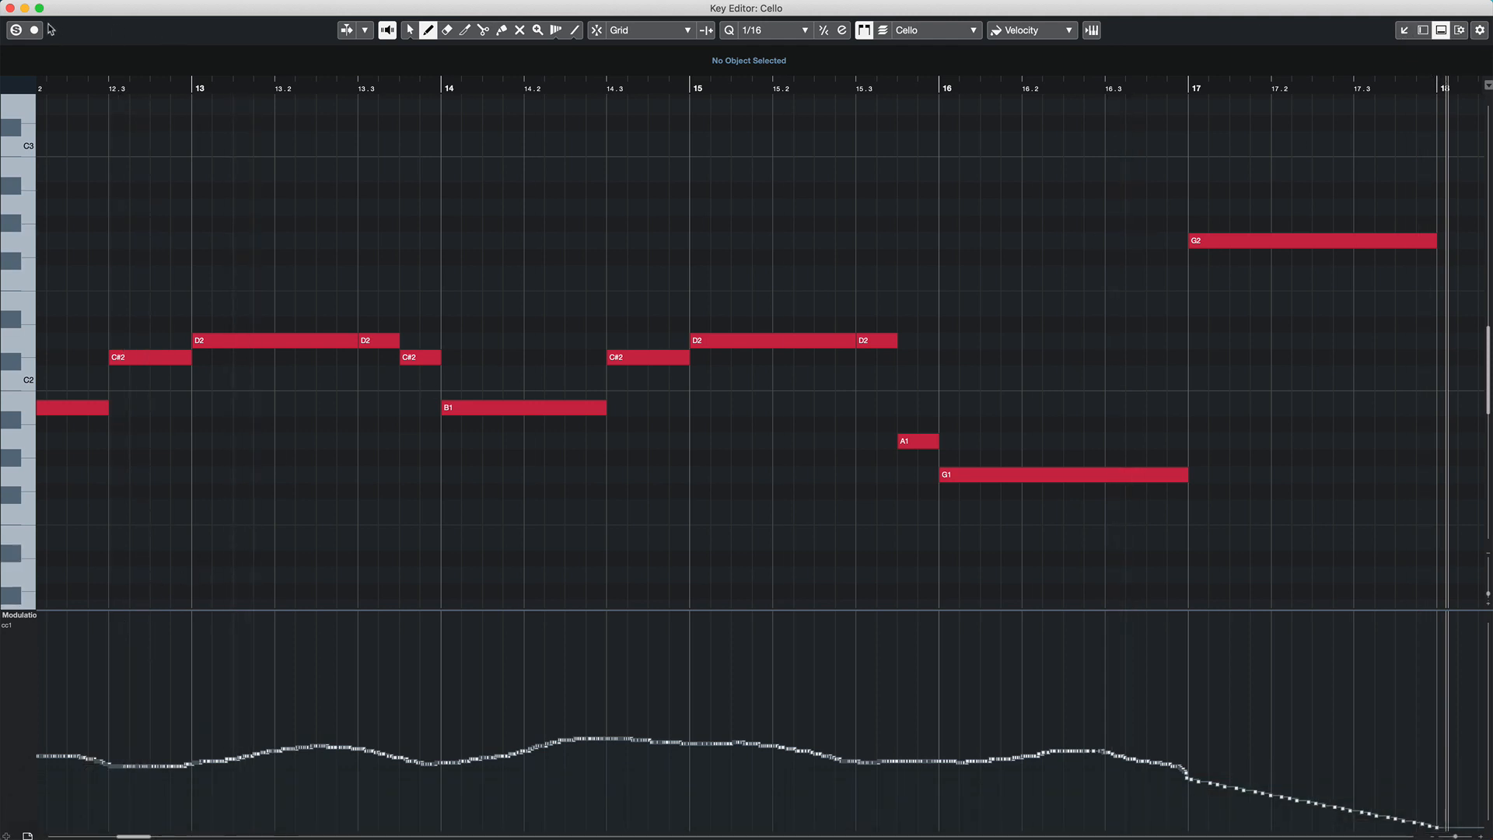
# Dock the Key Editor in the project window's lower zone and bring the start of the cello part into view
pyautogui.click(1400, 29)
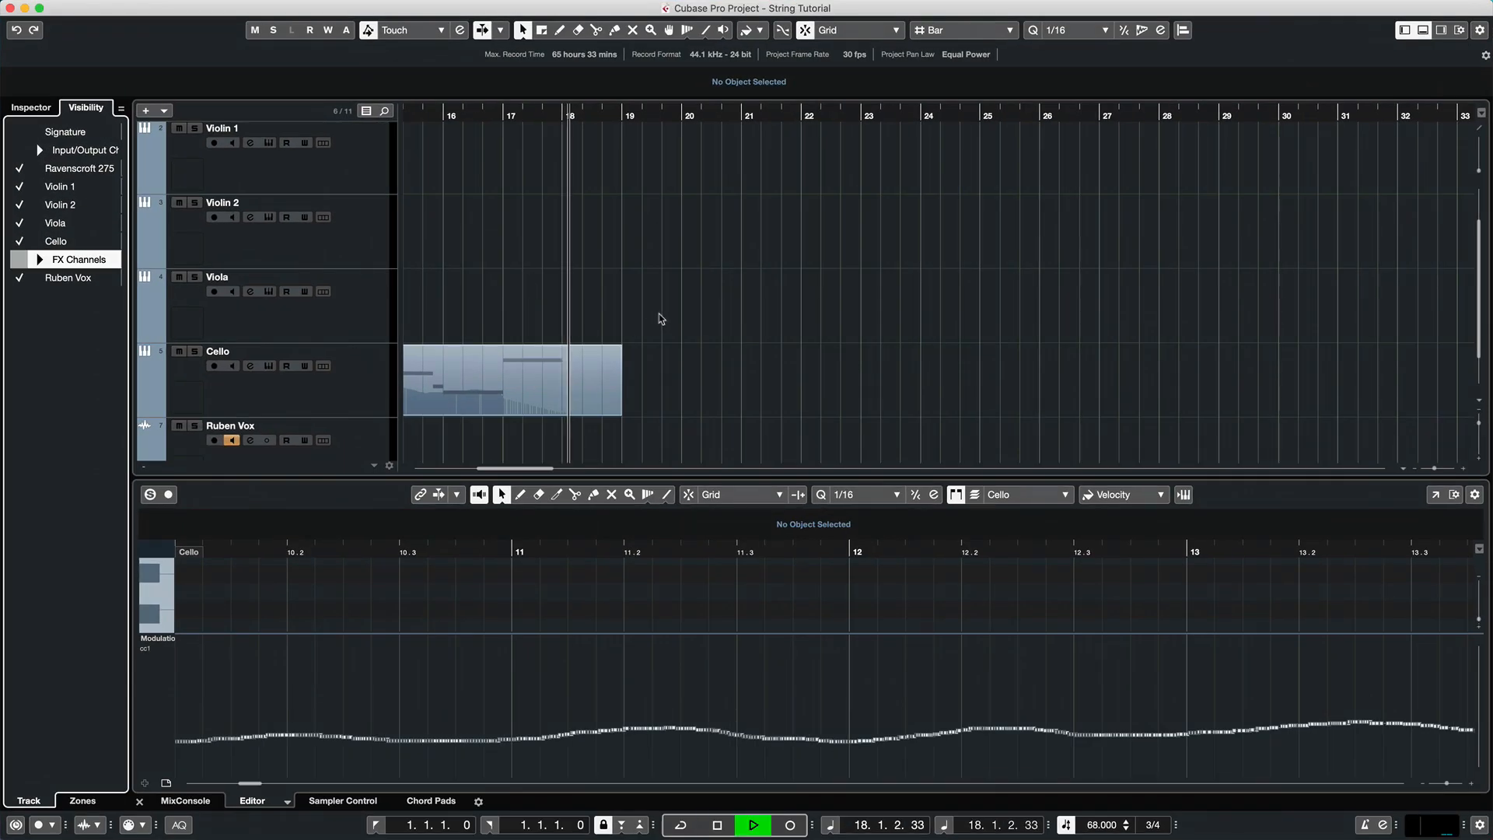
pyautogui.hscroll(-10, 664, 344)
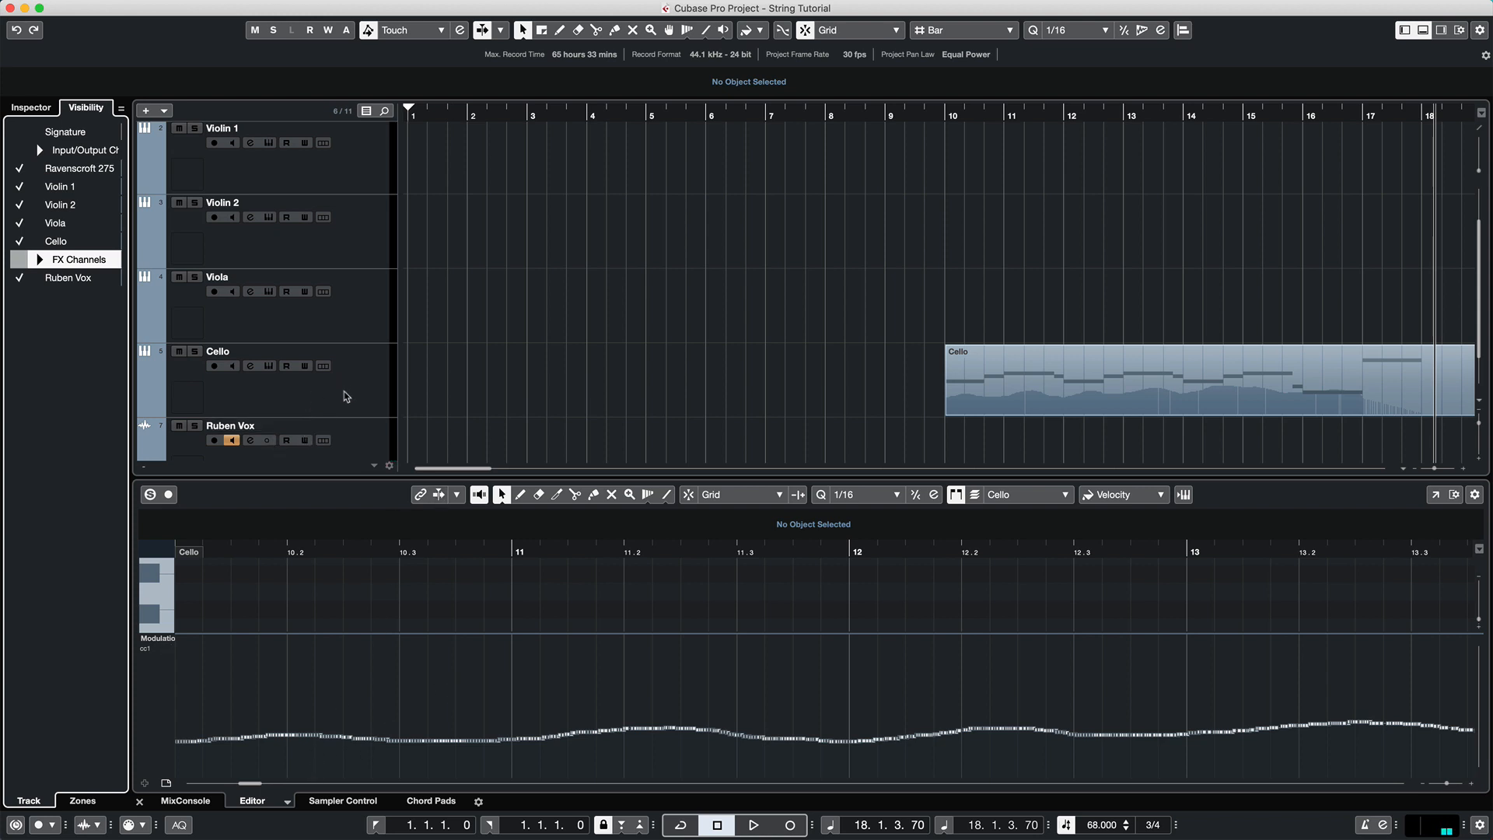
# Copy the cello part from bars 10 to 19 onto the Violin 1 track at the same position
pyautogui.click(348, 391)
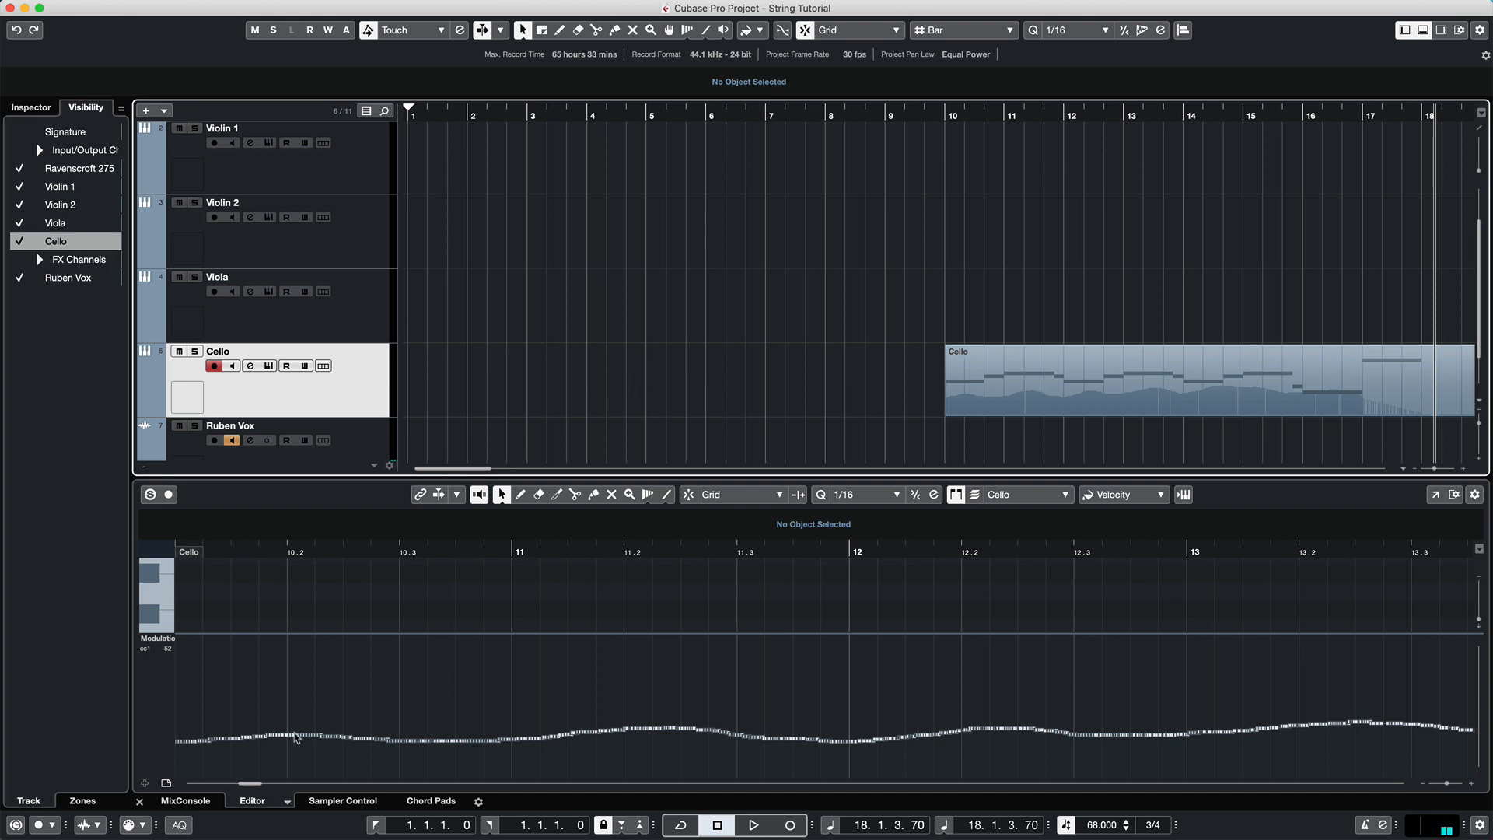
pyautogui.moveTo(261, 780); pyautogui.dragTo(267, 785)
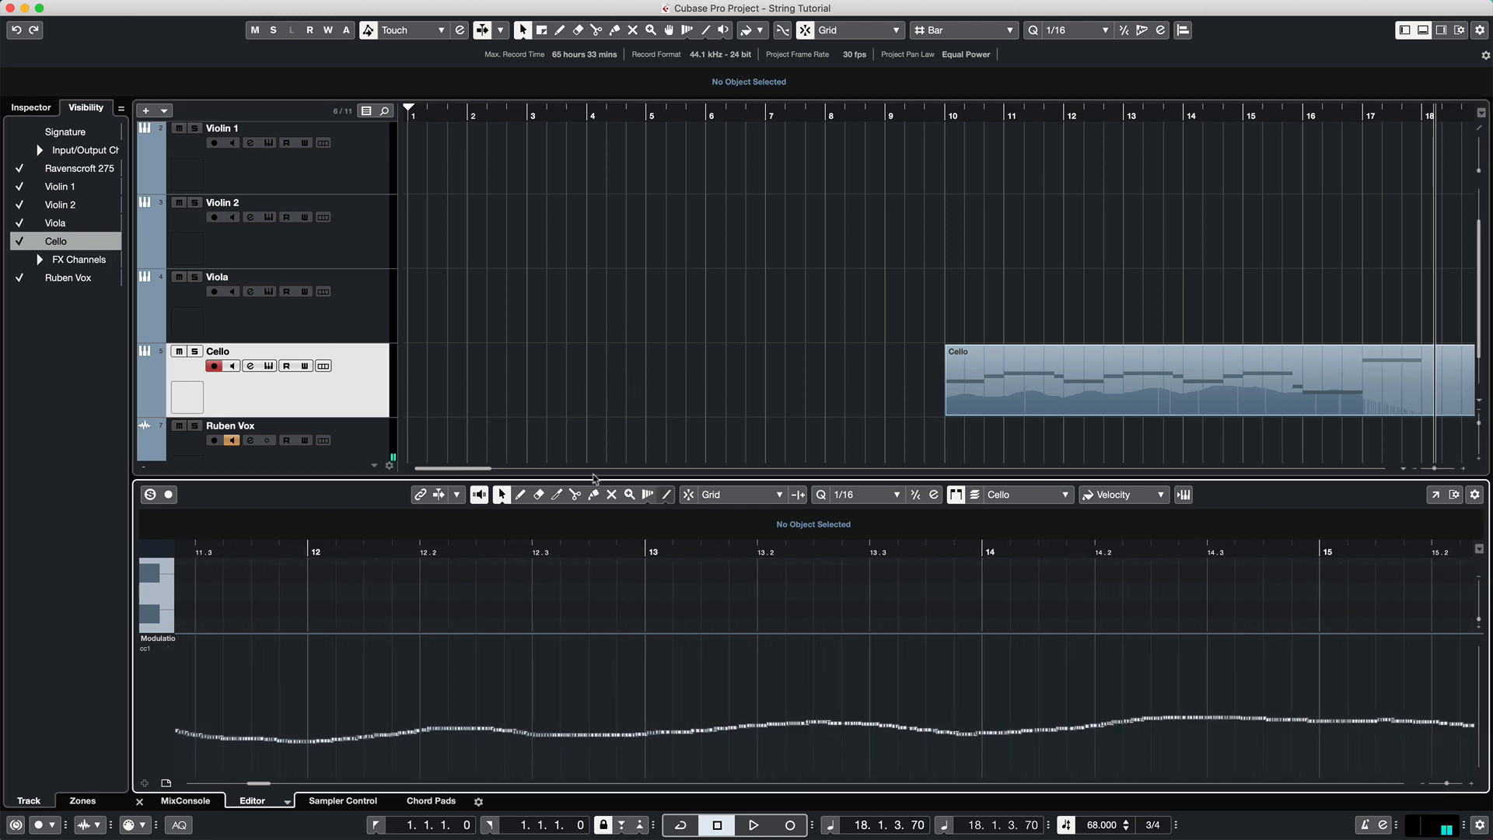
pyautogui.moveTo(482, 469); pyautogui.dragTo(511, 469)
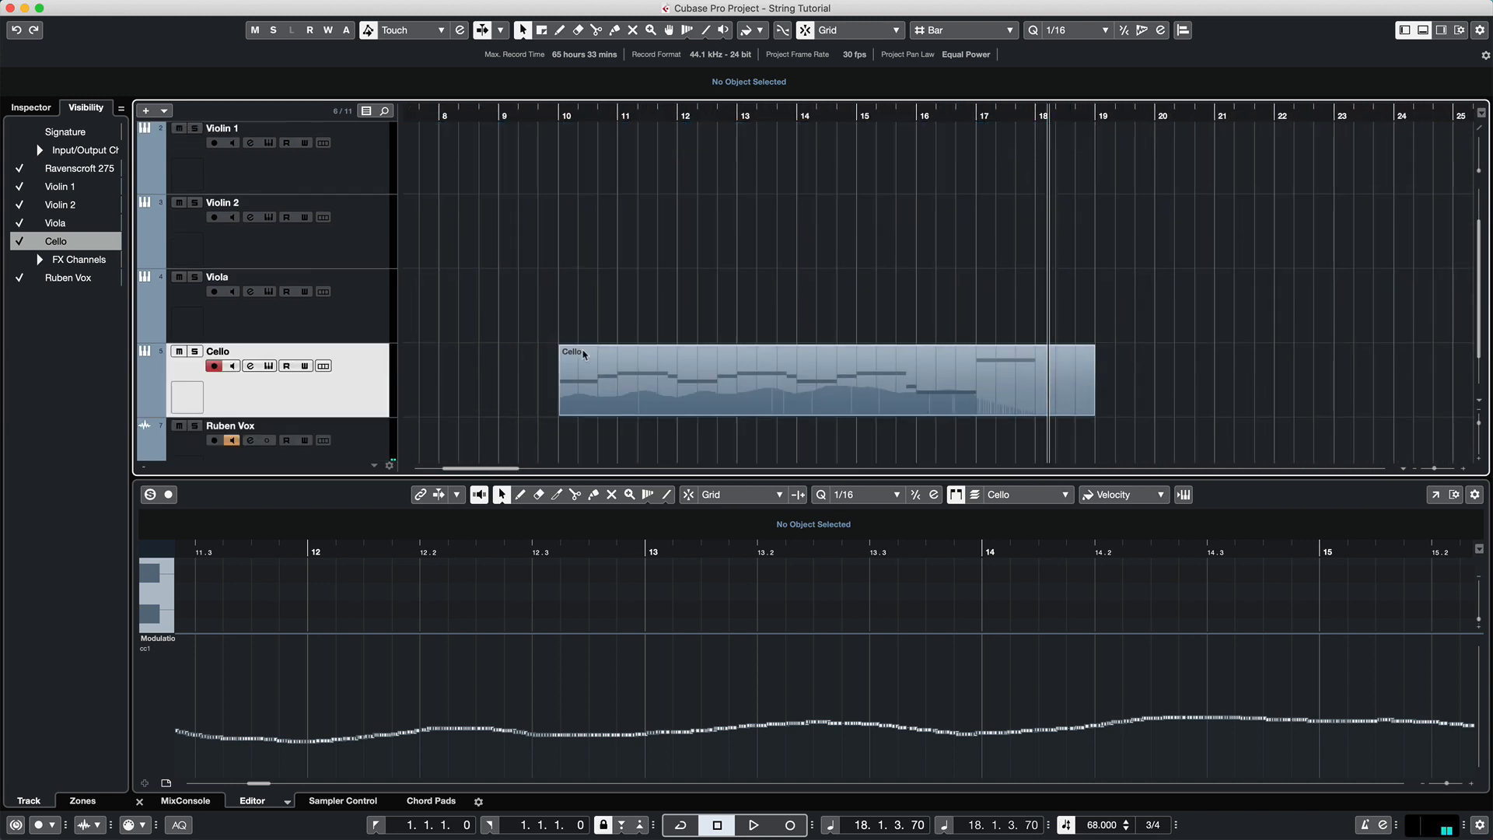
pyautogui.click(624, 376)
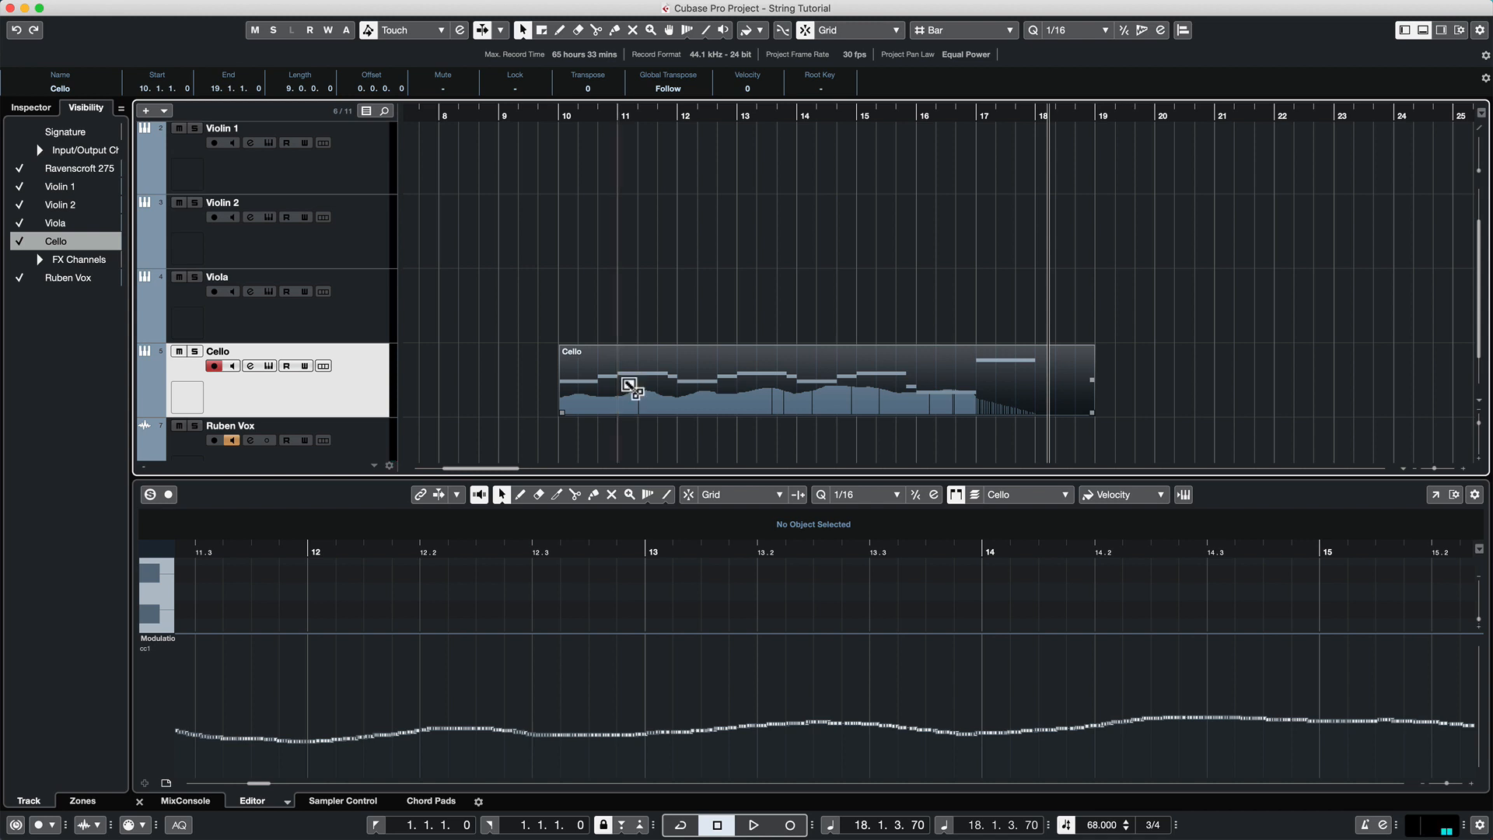
pyautogui.moveTo(628, 384); pyautogui.dragTo(612, 184)
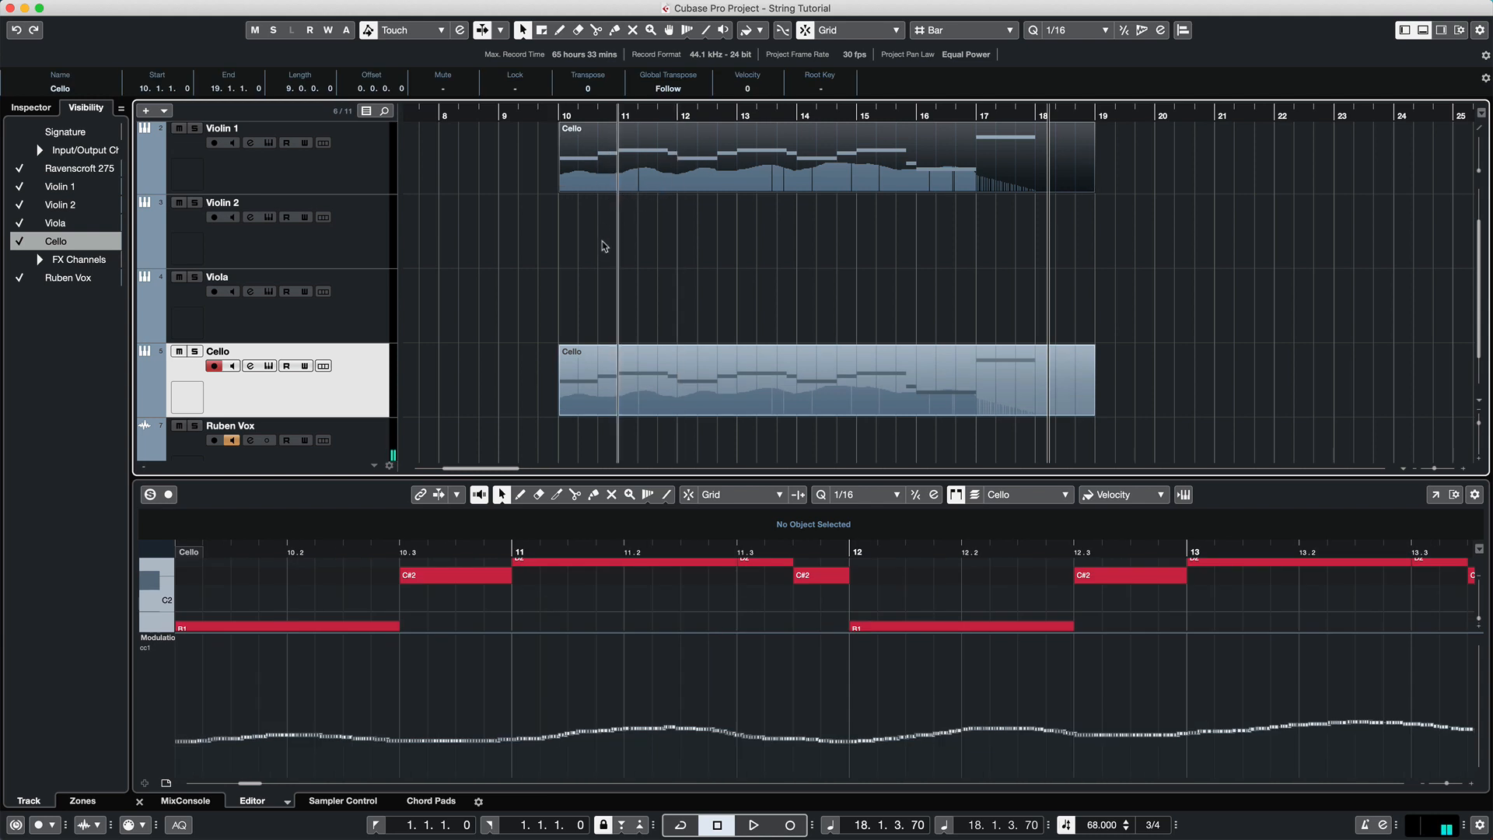
# Close the project window's lower zone and open the Violin 1 copy in a separate Key Editor, with all its notes in view
pyautogui.hotkey('ctrl', 'Up')
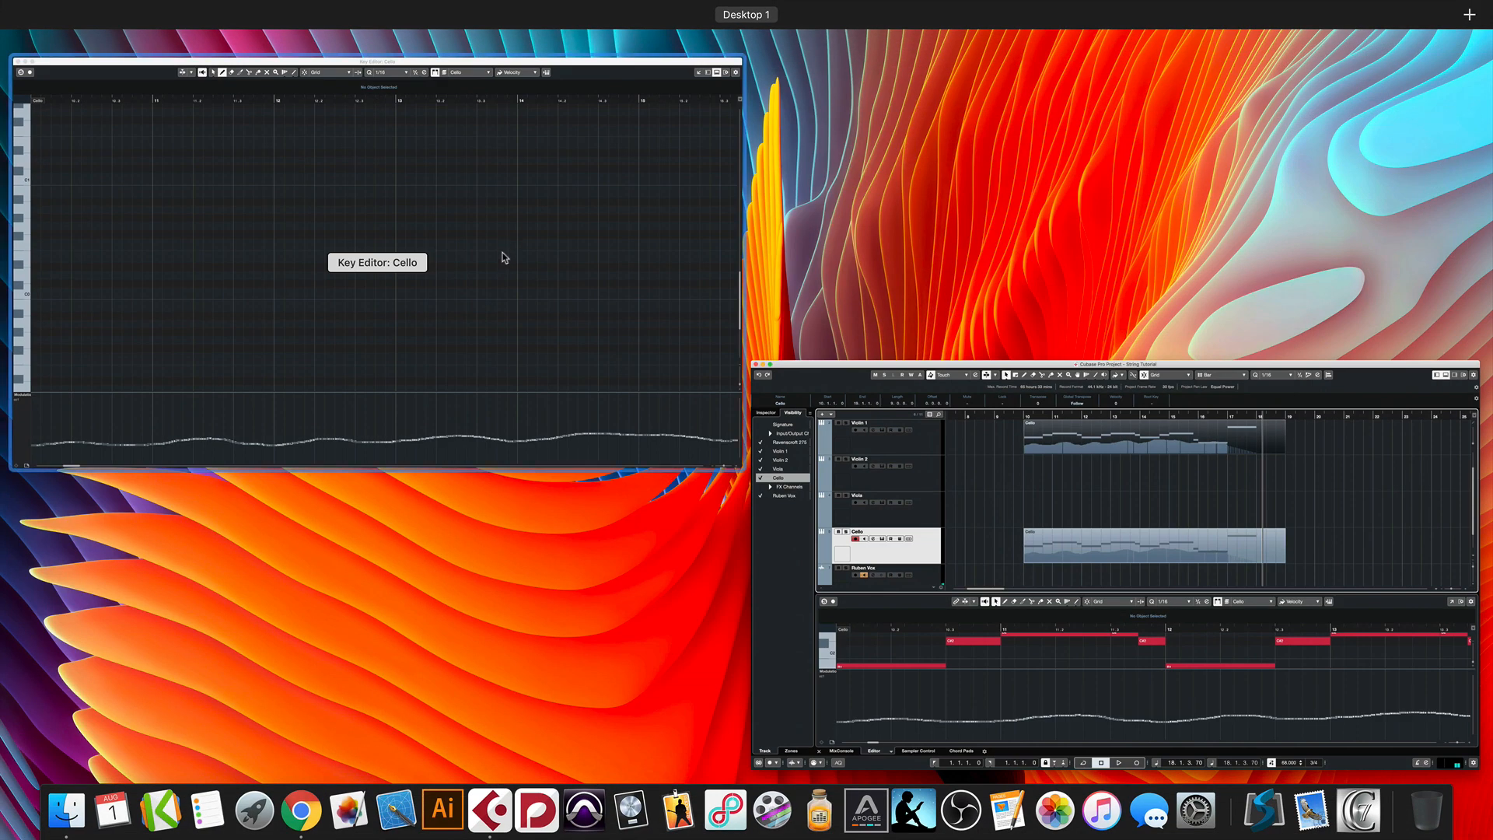
pyautogui.click(1024, 436)
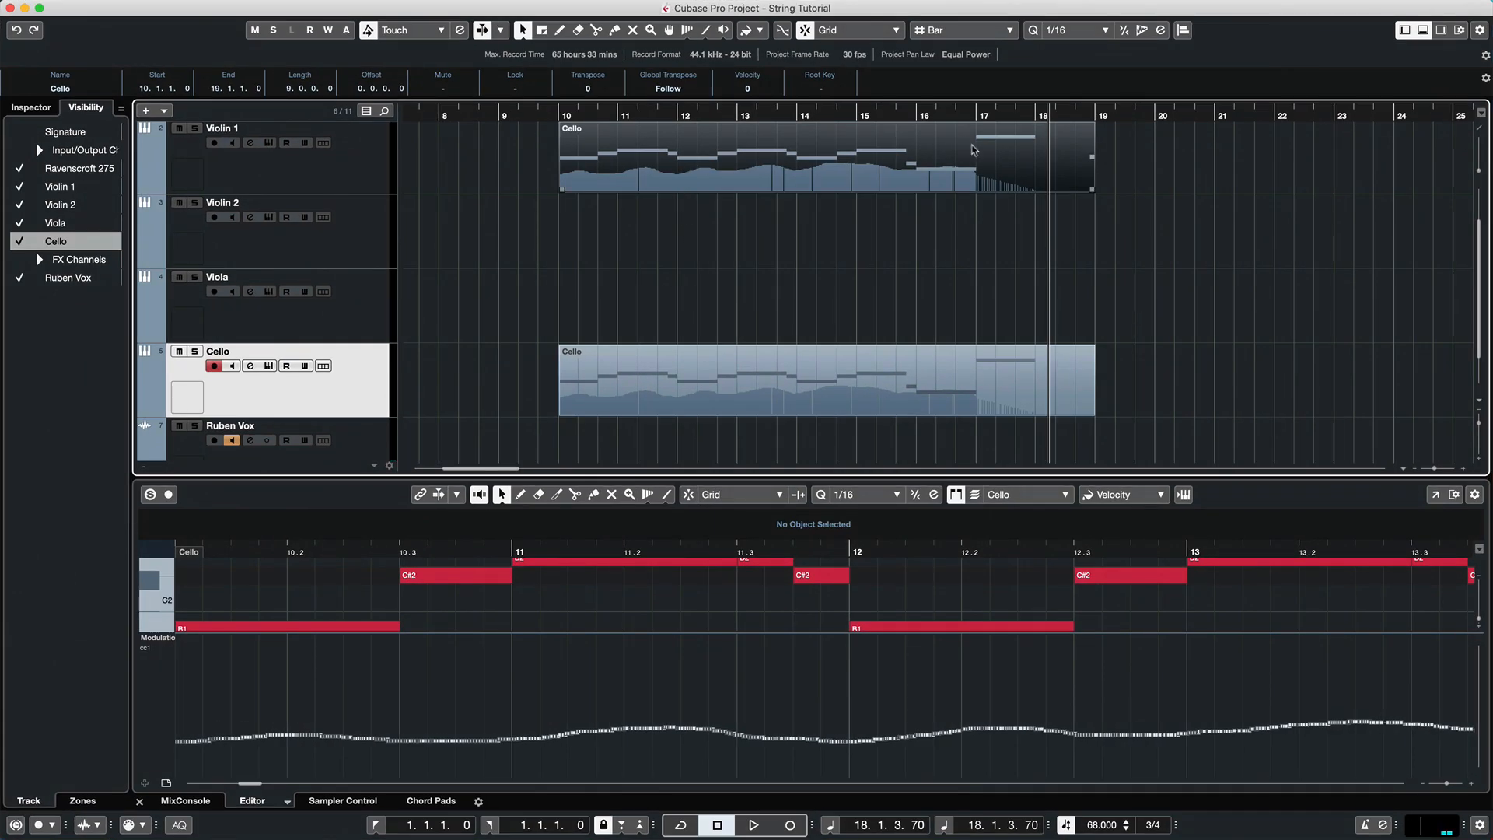
pyautogui.click(1426, 36)
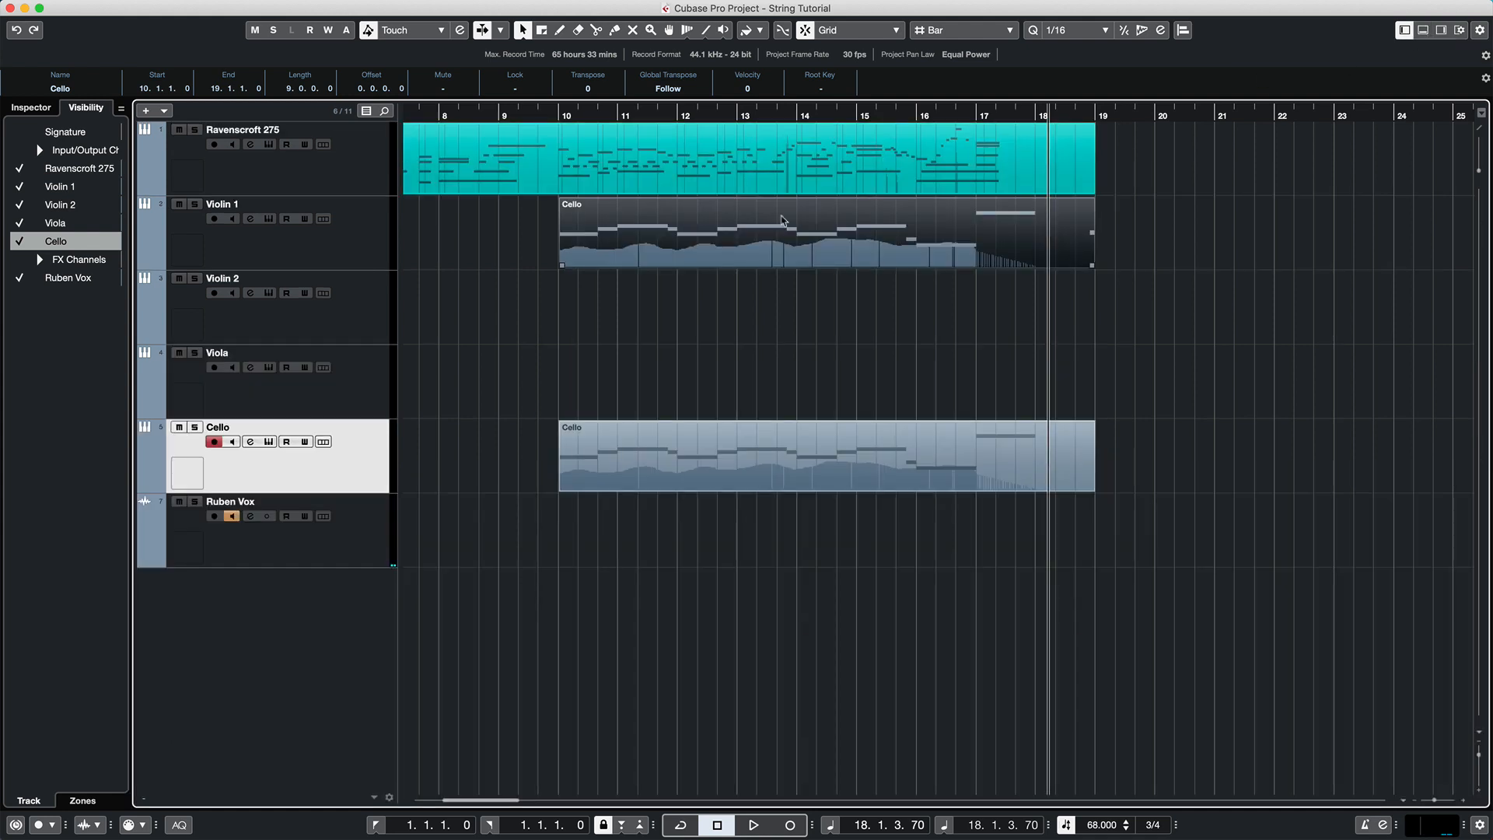
pyautogui.click(1435, 494)
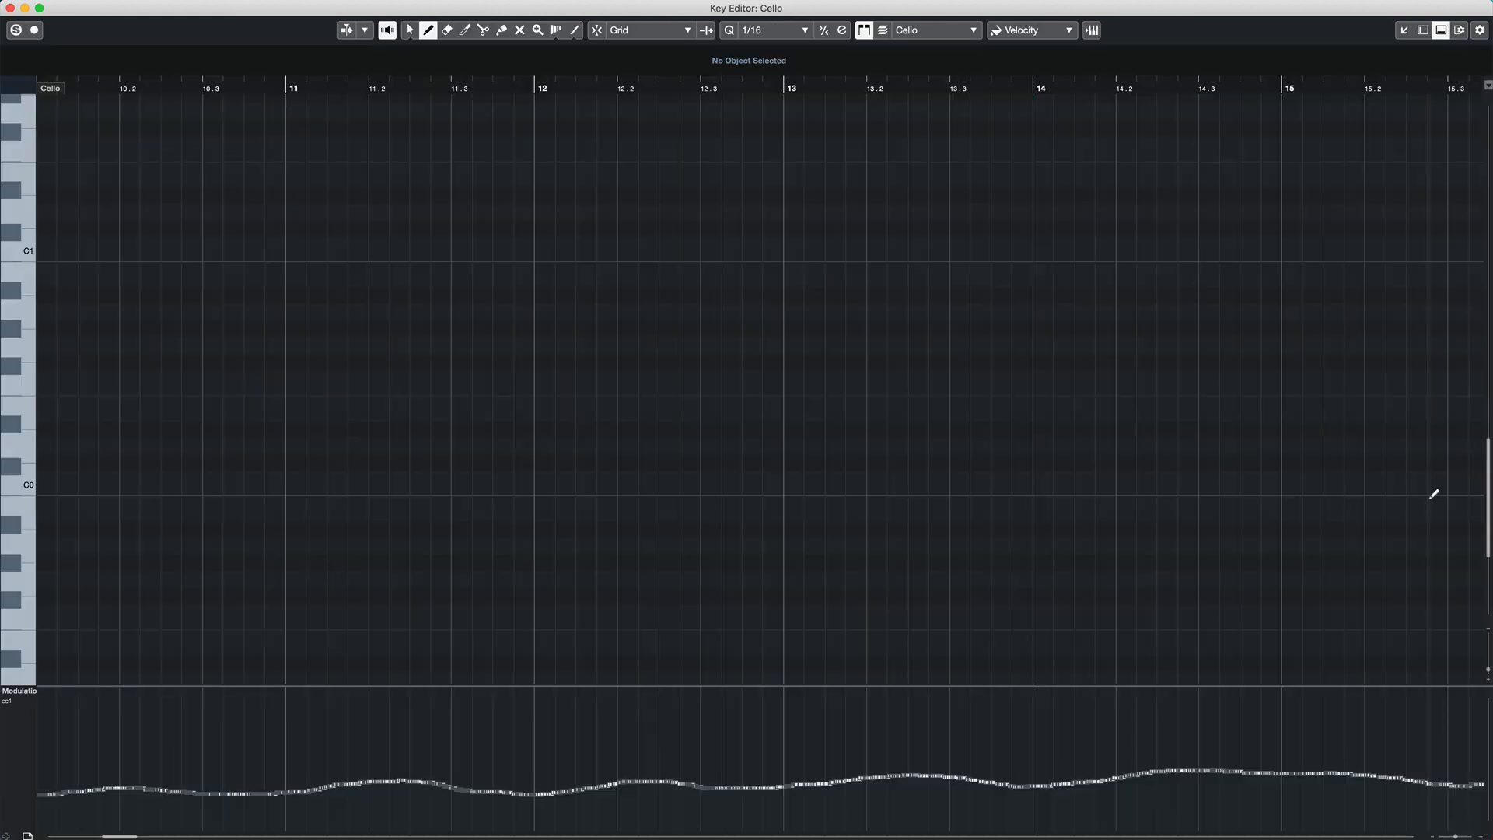
pyautogui.scroll(-5, 682, 423)
pyautogui.scroll(-3, 680, 426)
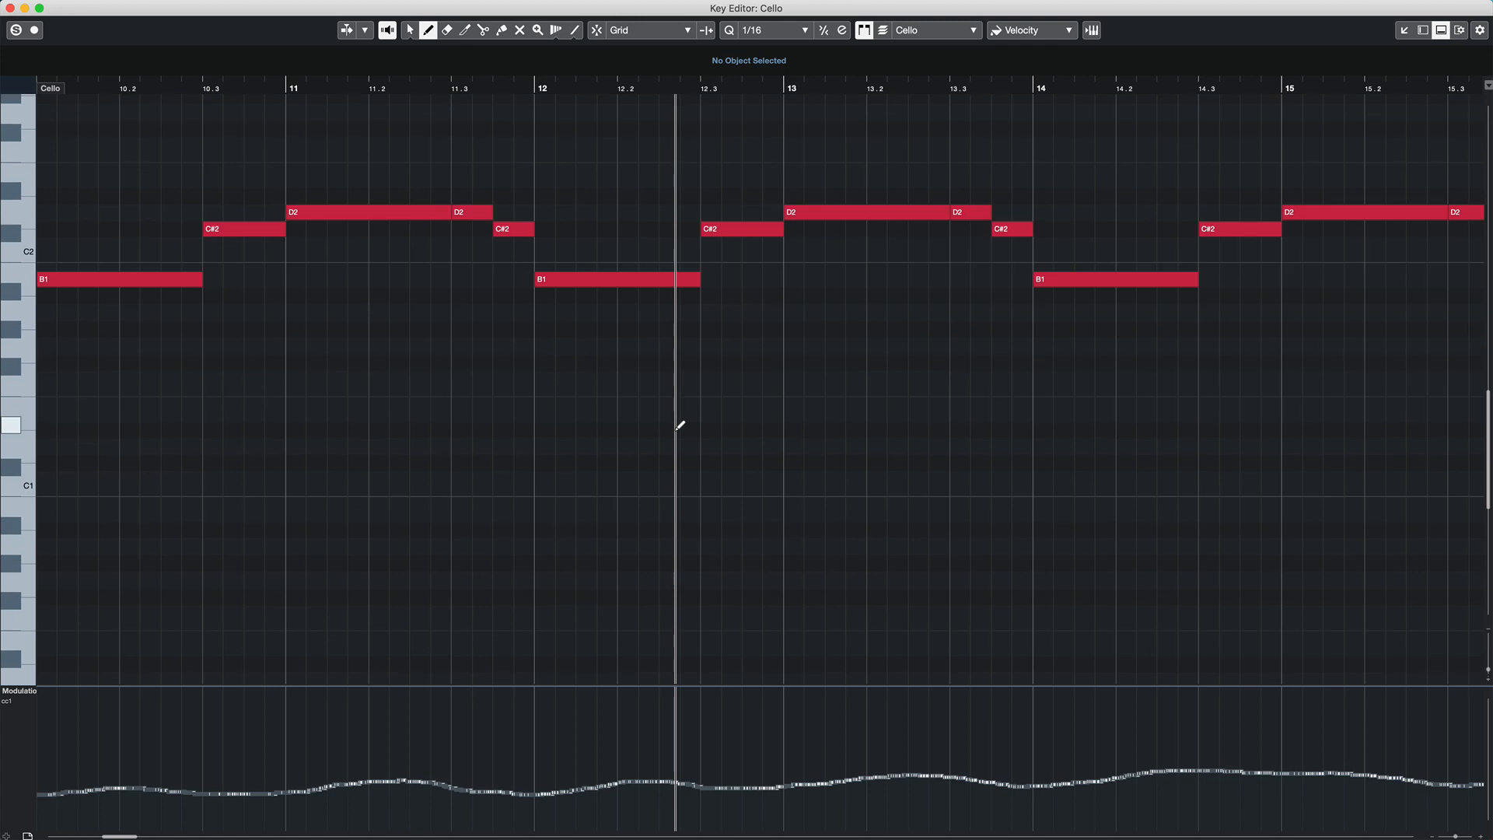
pyautogui.scroll(-2, 678, 426)
pyautogui.scroll(-1, 670, 424)
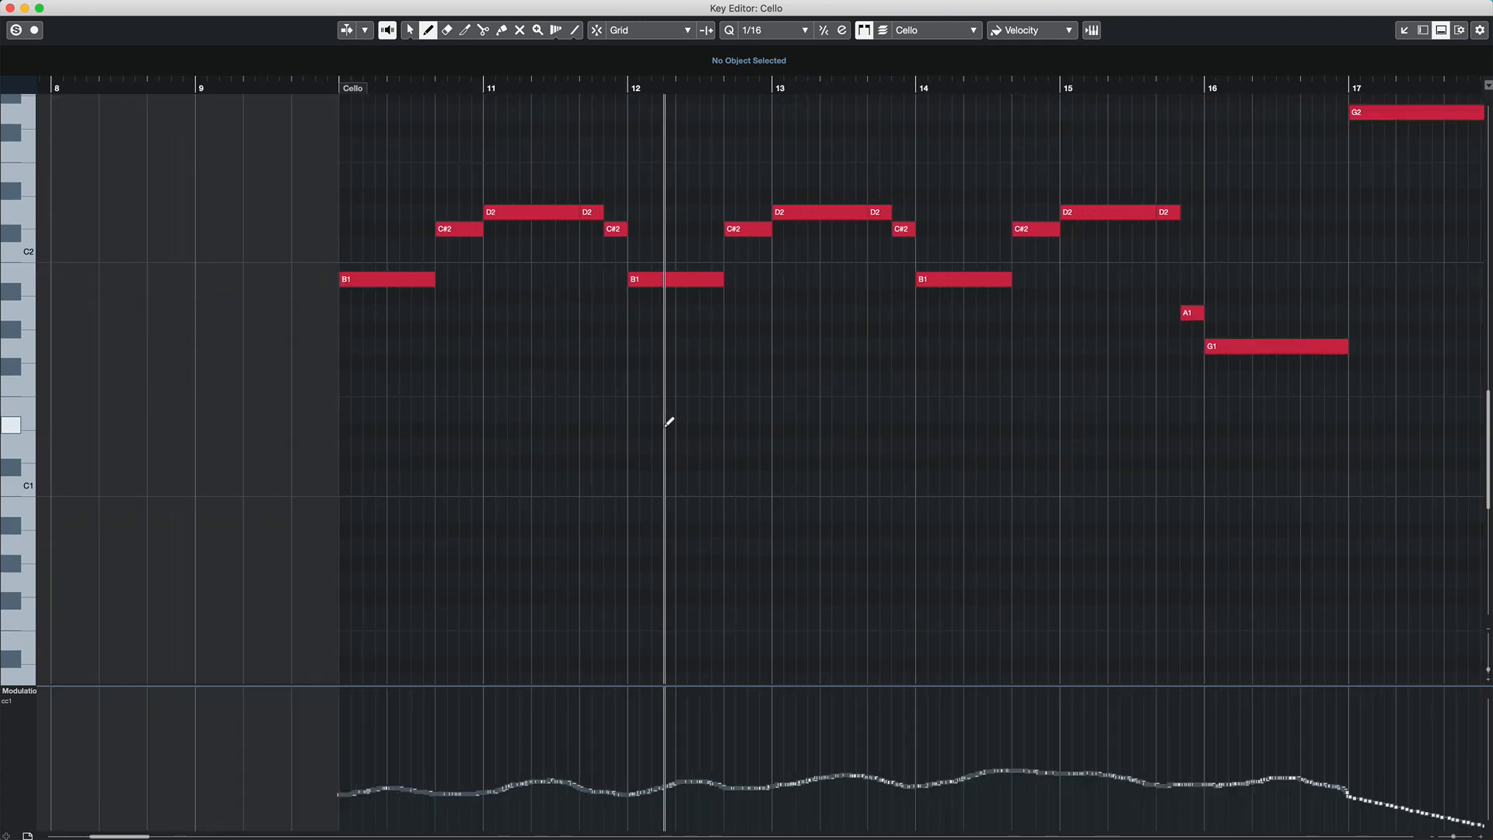
pyautogui.scroll(3, 668, 422)
pyautogui.scroll(-1, 667, 423)
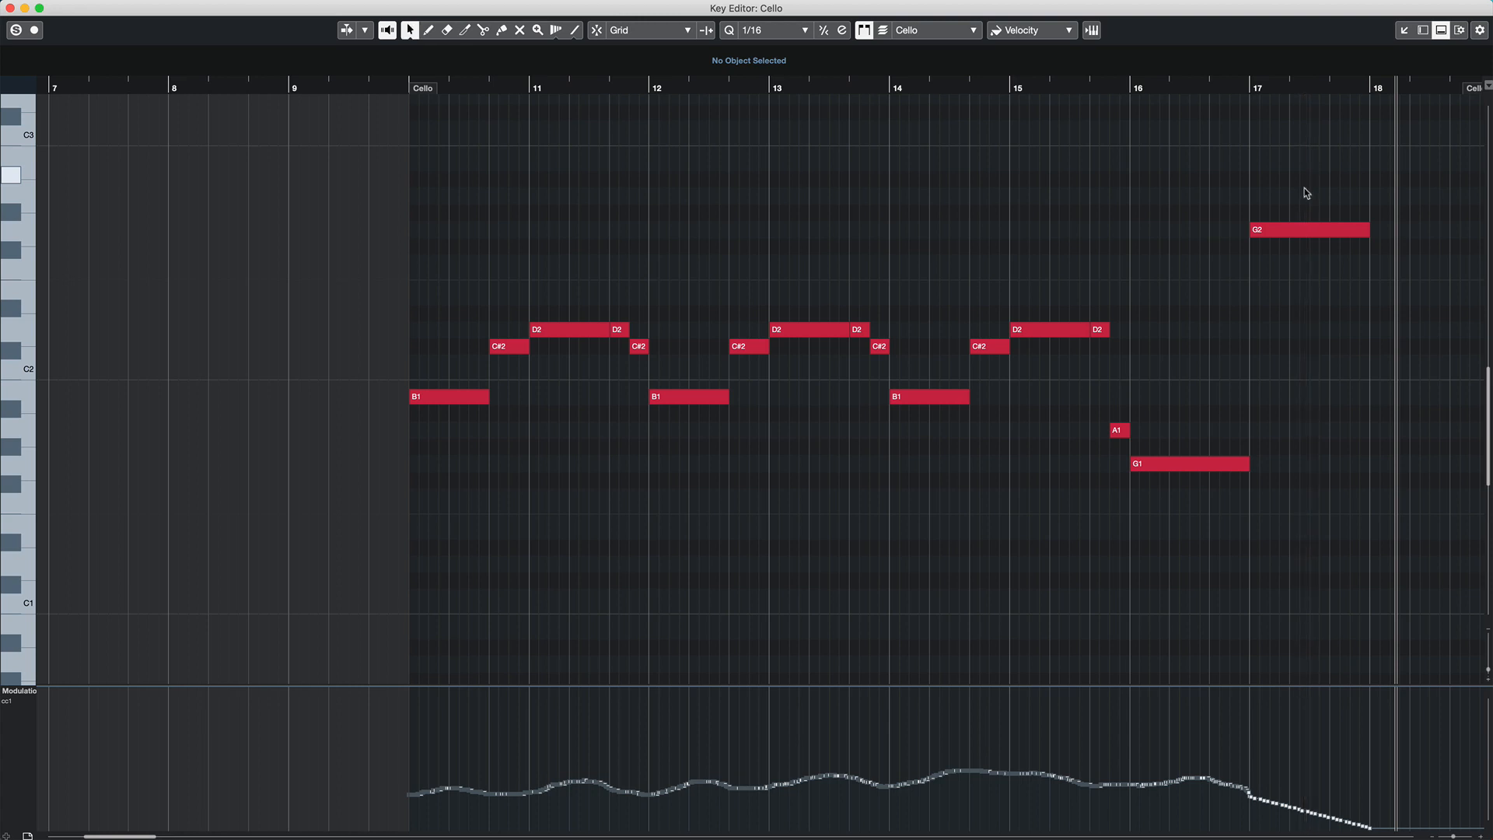
# Transpose all the copied notes up three octaves so the first note is B4, and listen from just before bar 10
pyautogui.moveTo(1306, 203); pyautogui.dragTo(455, 549)
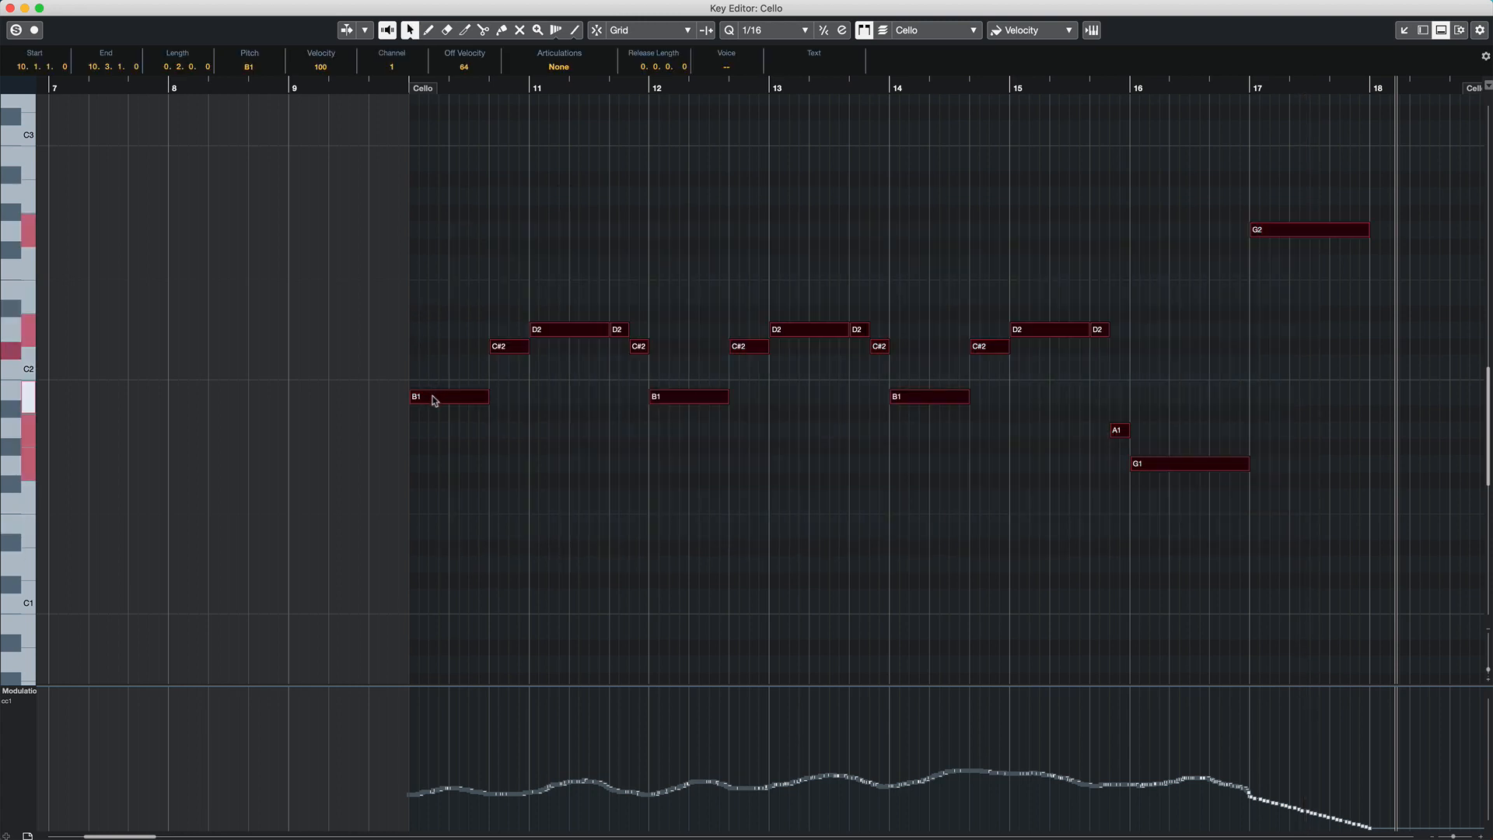
pyautogui.moveTo(434, 391); pyautogui.dragTo(436, 170)
pyautogui.click(426, 168)
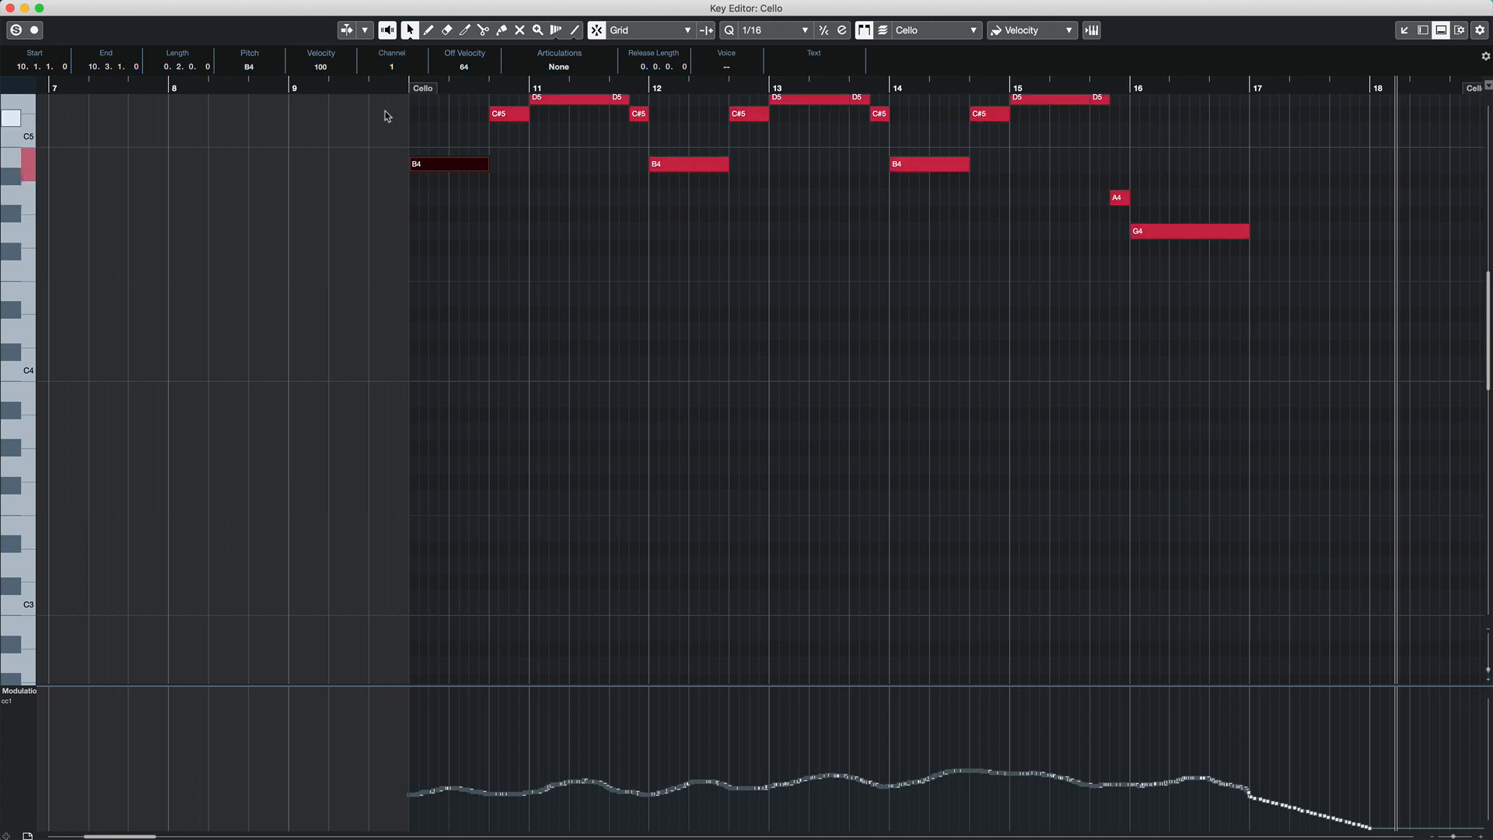
pyautogui.click(389, 88)
pyautogui.scroll(3, 439, 203)
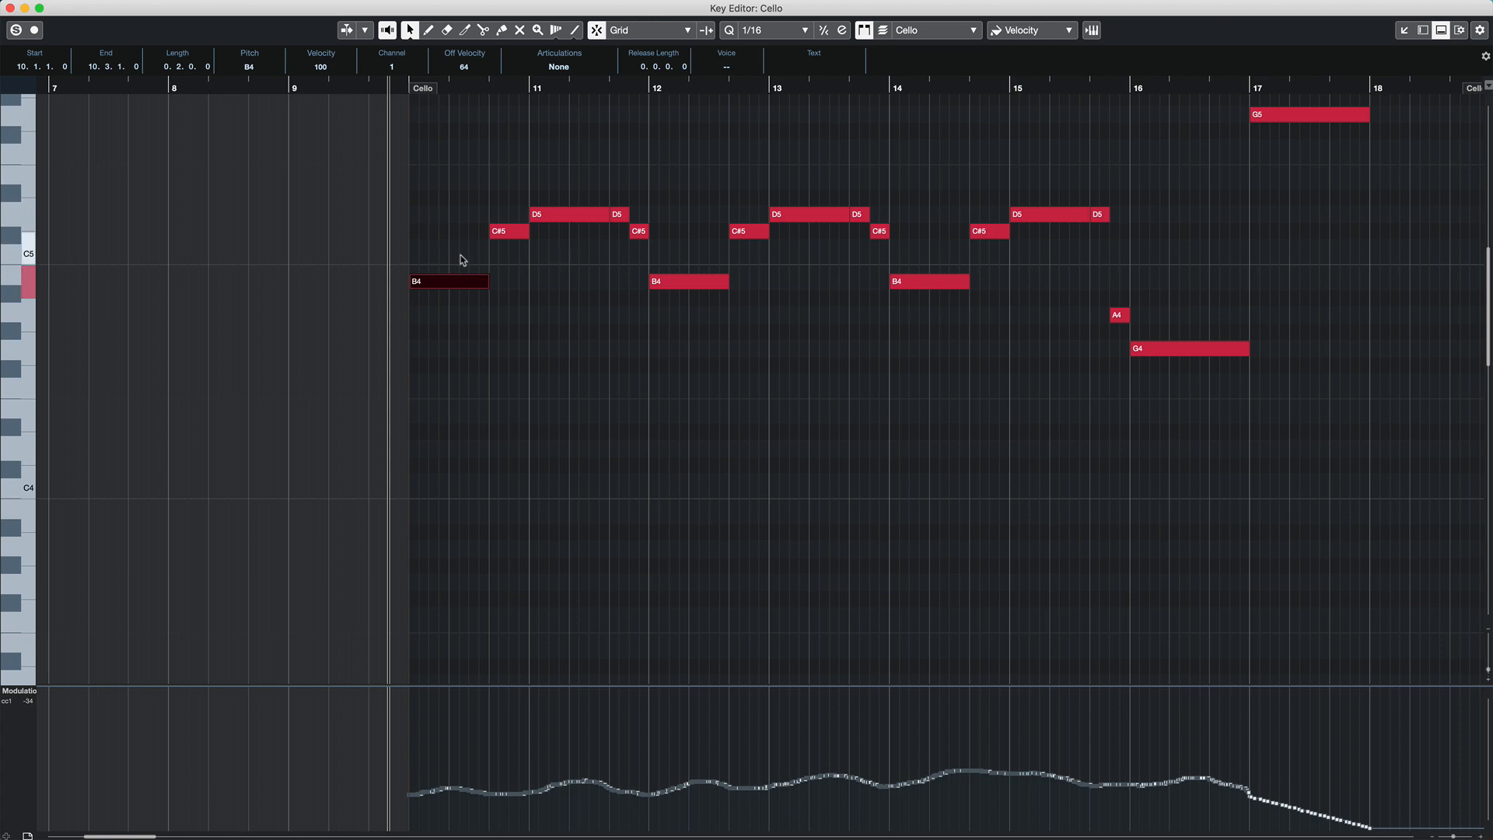
pyautogui.press('space')
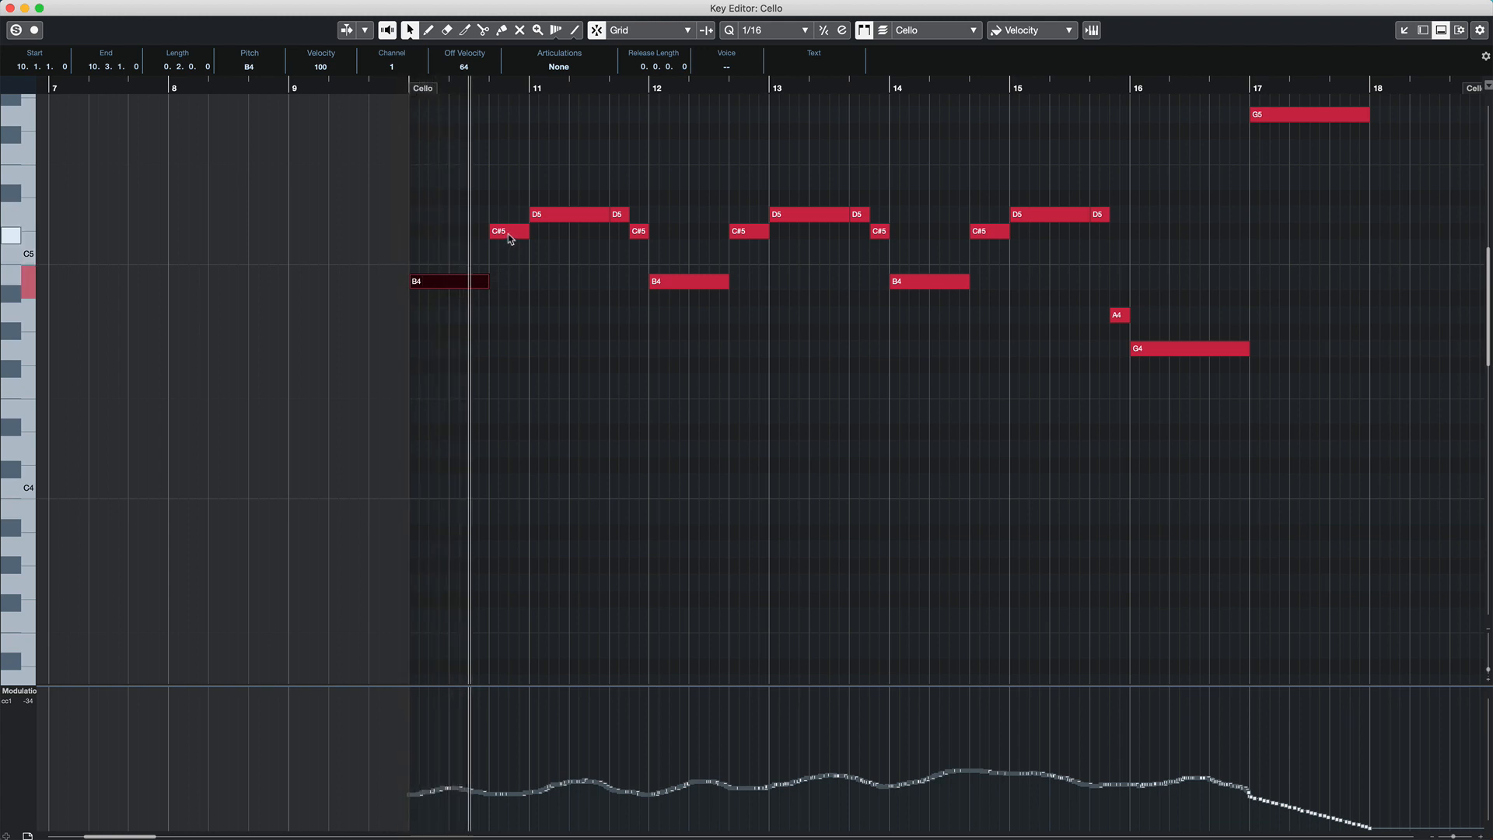
# Lower the C#5 in bar 10 to A4 and the long D5 at bar 11 to F#4, and listen to the change
pyautogui.moveTo(512, 237); pyautogui.dragTo(511, 320)
pyautogui.moveTo(552, 221); pyautogui.dragTo(552, 326)
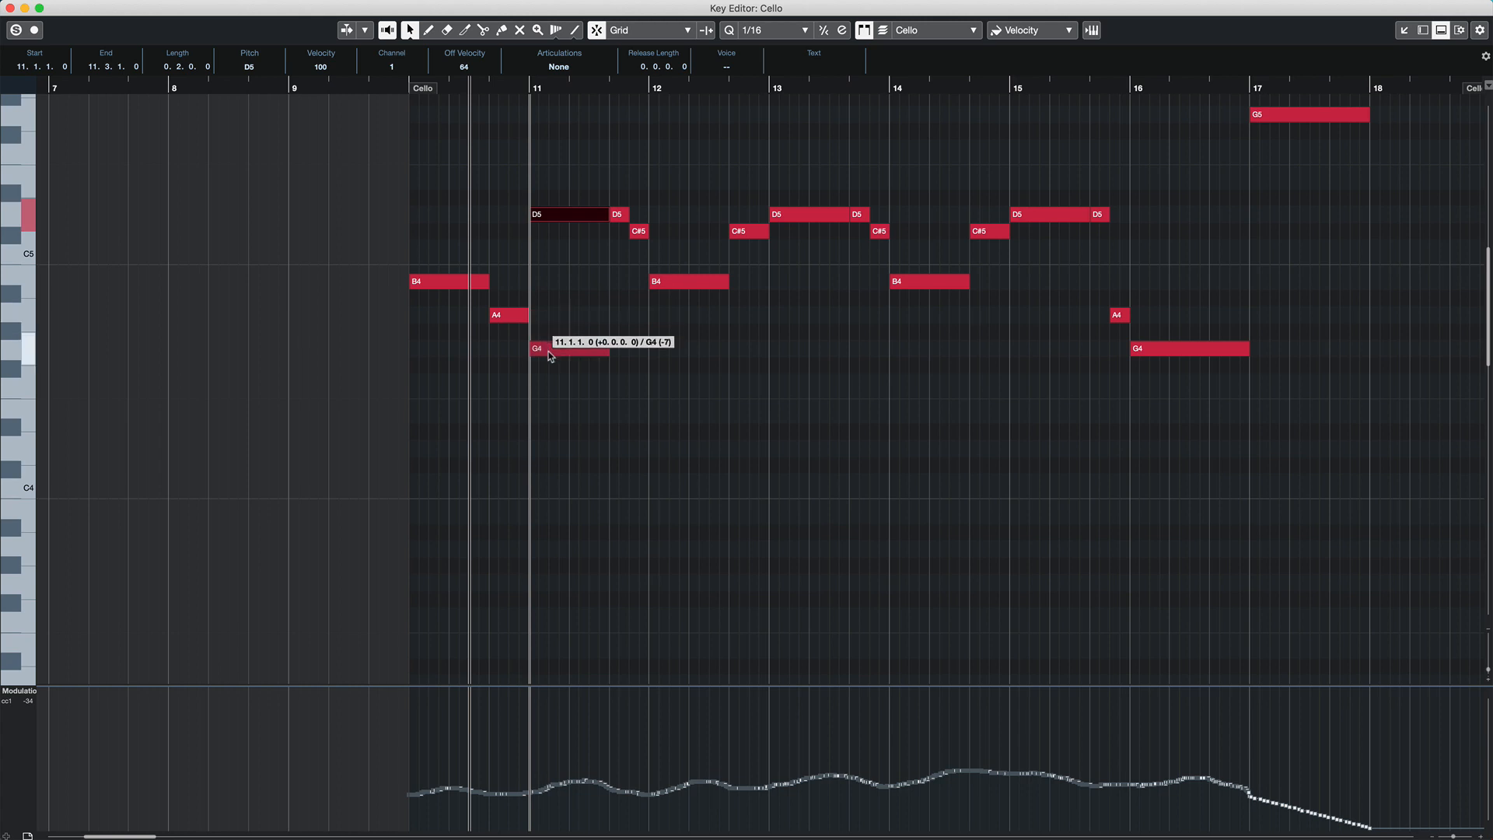
pyautogui.moveTo(548, 377); pyautogui.dragTo(542, 370)
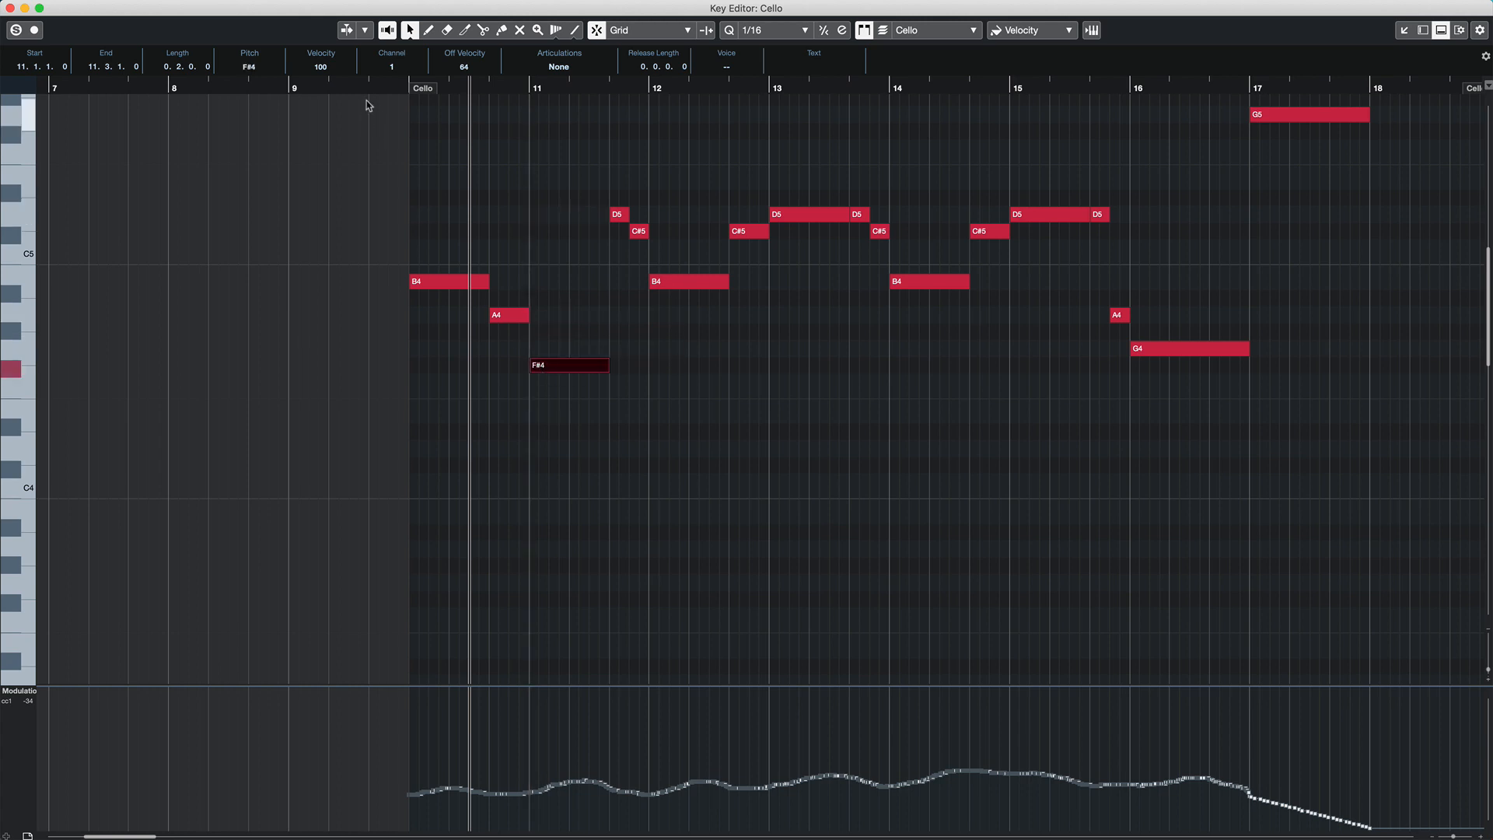
pyautogui.press('space')
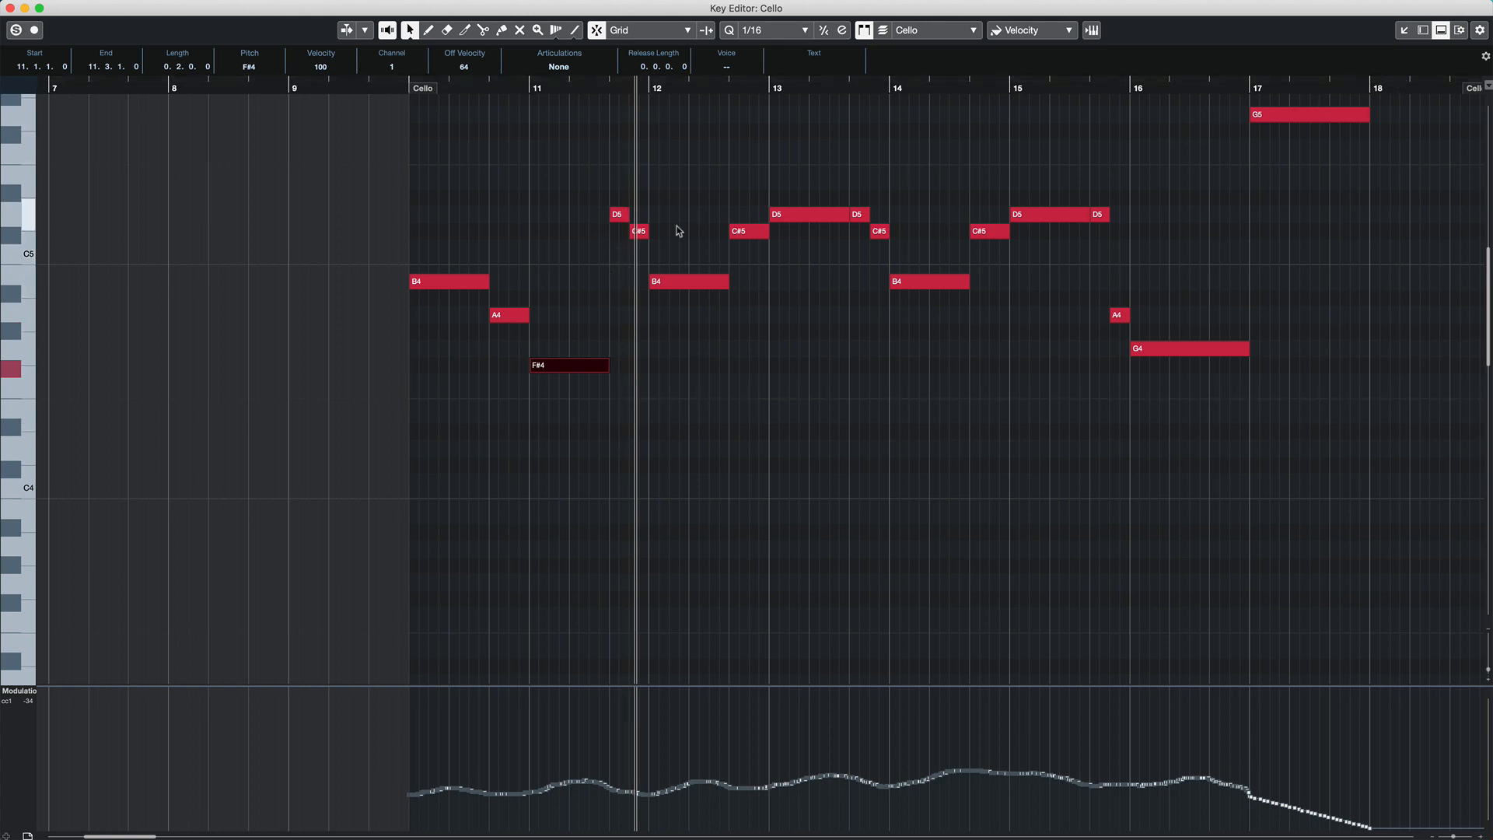
# Delete the short D5 and C#5 at the end of bar 11, extend the F#4 to bar 12, and listen from just before bar 10
pyautogui.moveTo(638, 243); pyautogui.dragTo(639, 246)
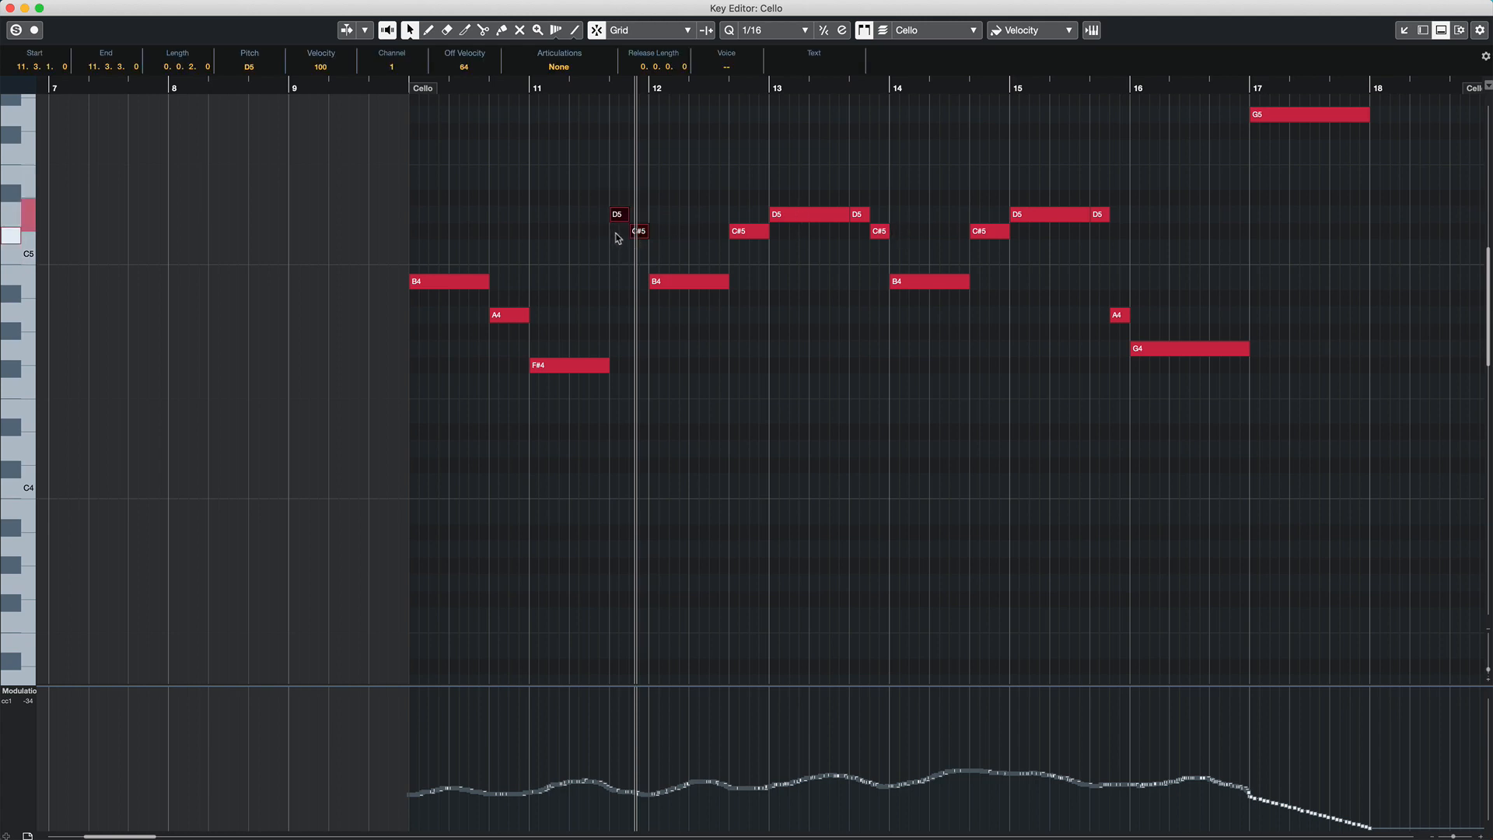
pyautogui.click(627, 353)
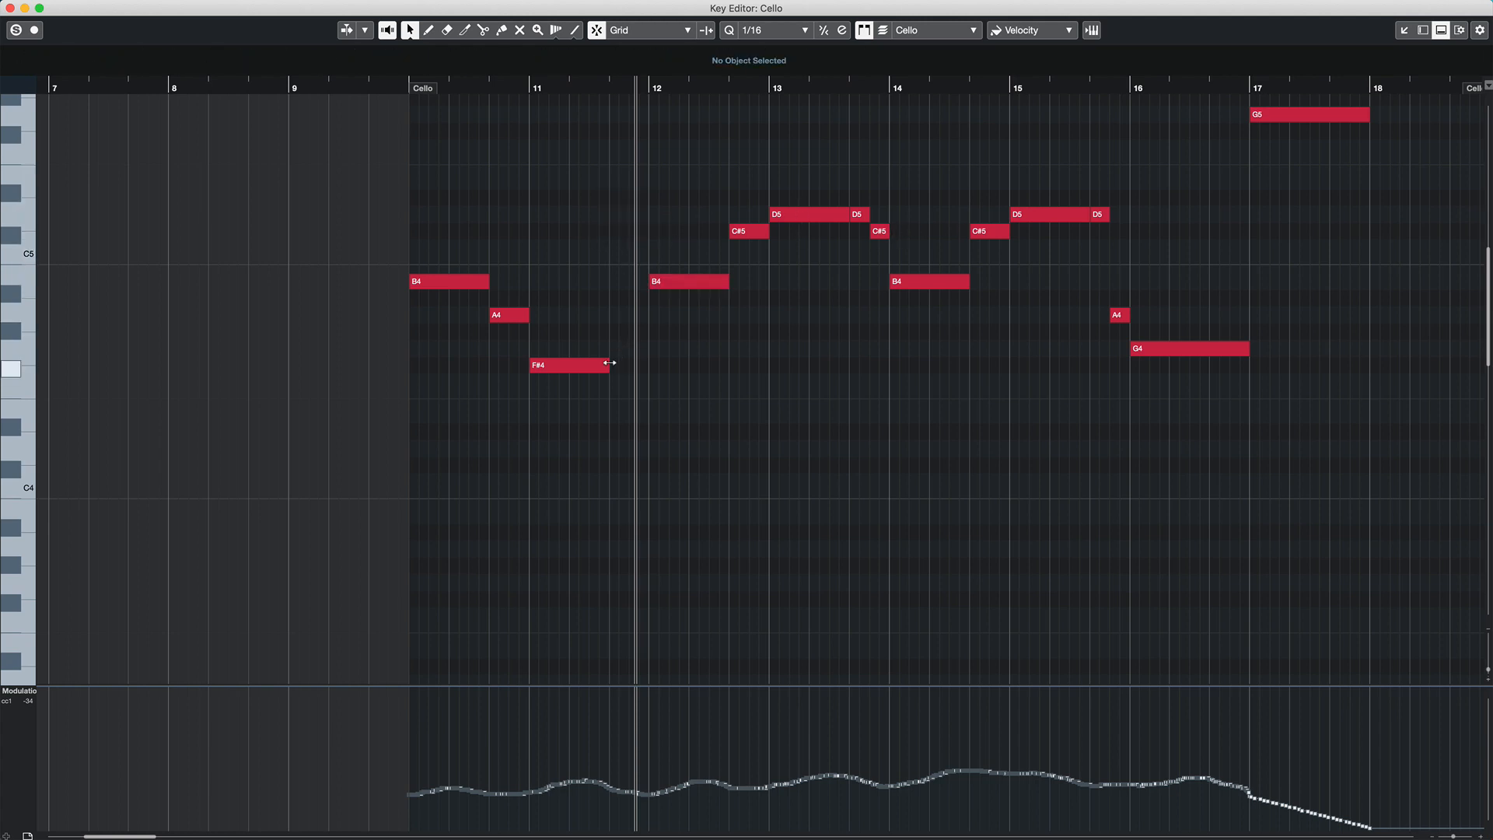
pyautogui.moveTo(609, 362); pyautogui.dragTo(649, 363)
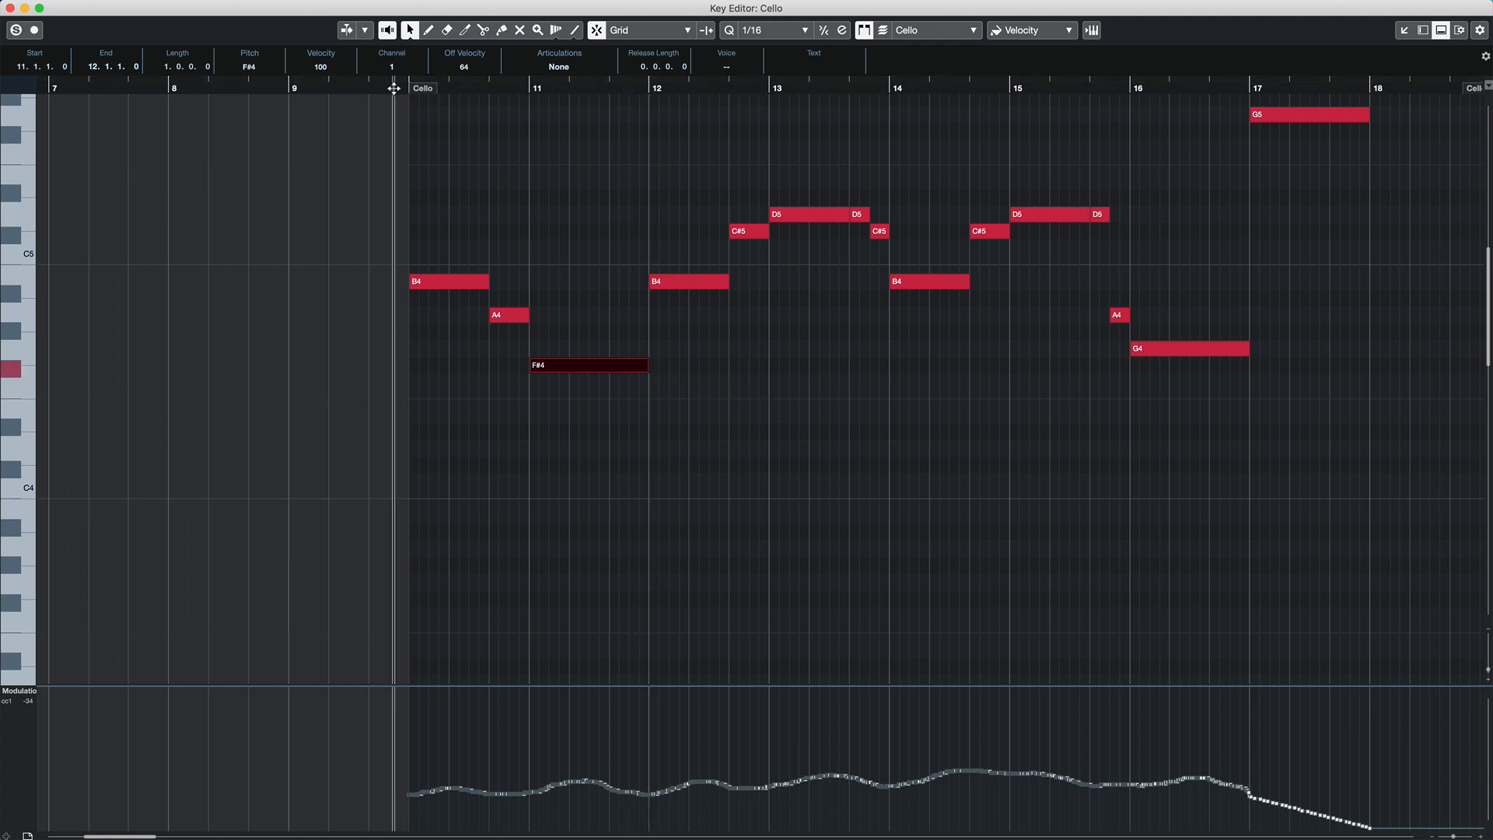
pyautogui.press('space')
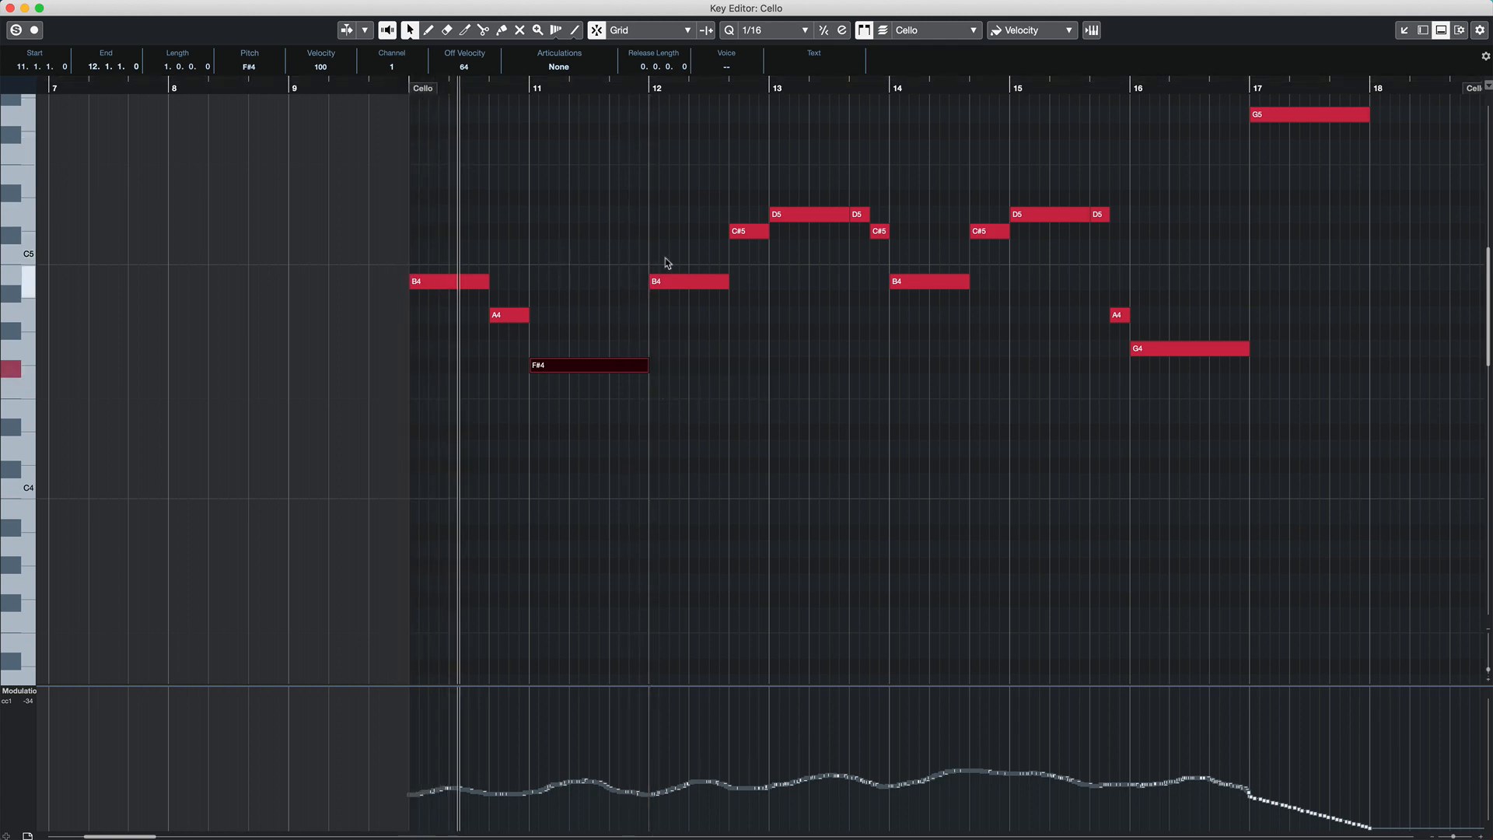
# Lower the C#5 in bar 12 to A4 and the three notes of bar 13 by eight semitones, and listen from late bar 11
pyautogui.click(745, 232)
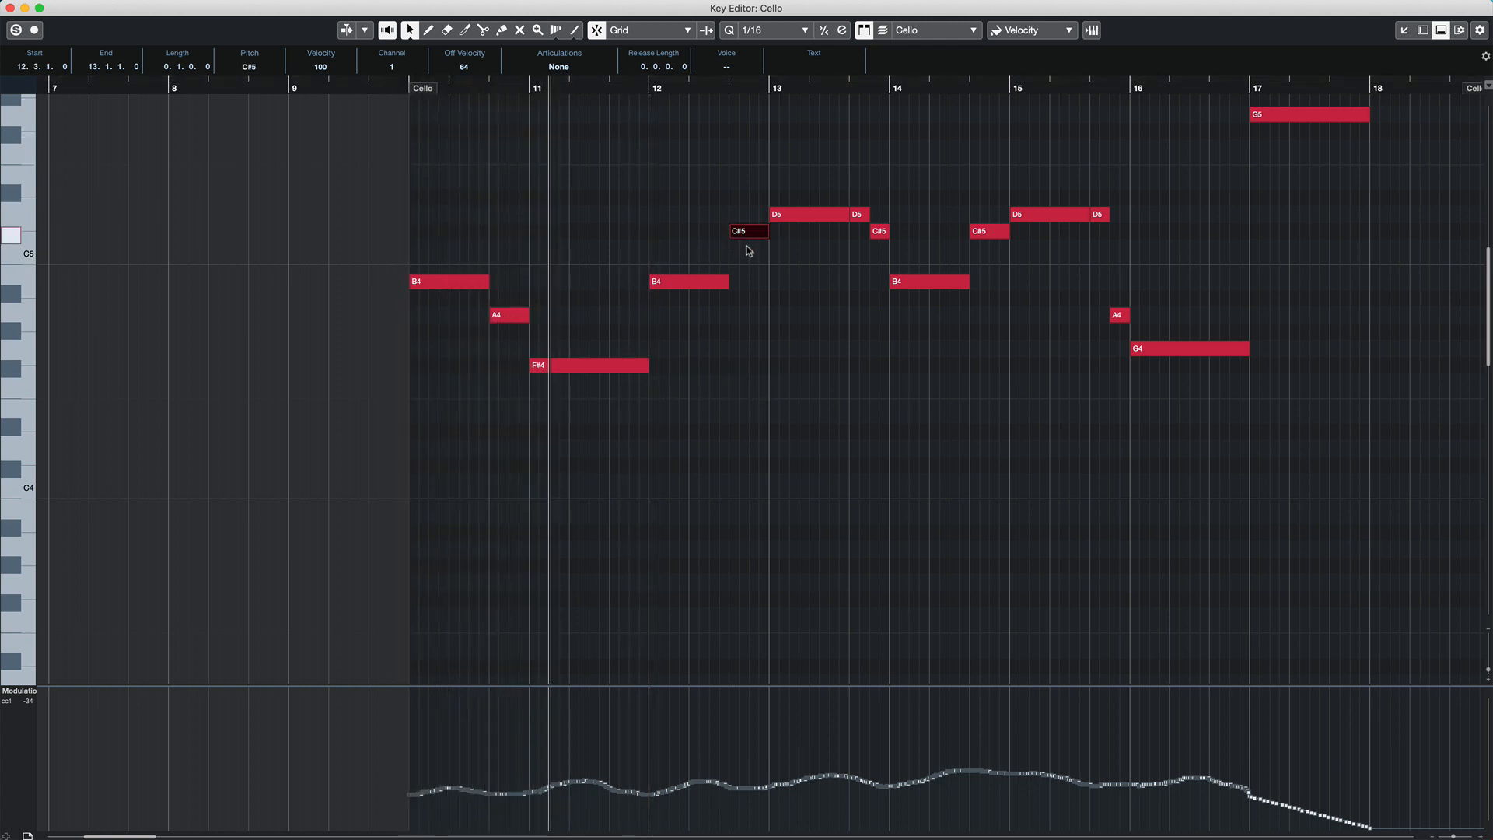
pyautogui.moveTo(746, 235); pyautogui.dragTo(748, 317)
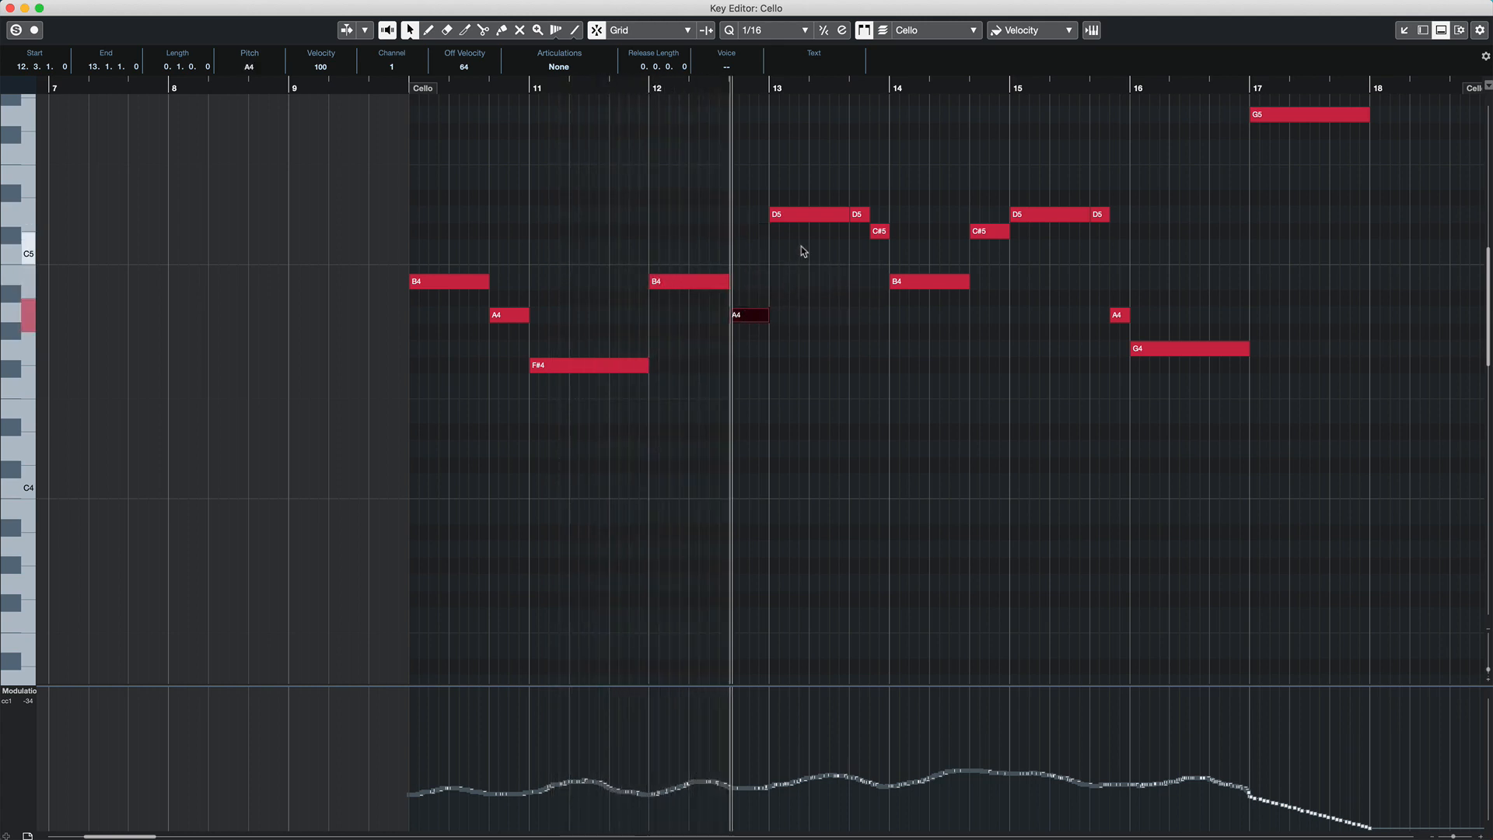
pyautogui.moveTo(785, 179); pyautogui.dragTo(883, 259)
pyautogui.moveTo(802, 294); pyautogui.dragTo(800, 367)
pyautogui.click(800, 393)
pyautogui.press('space')
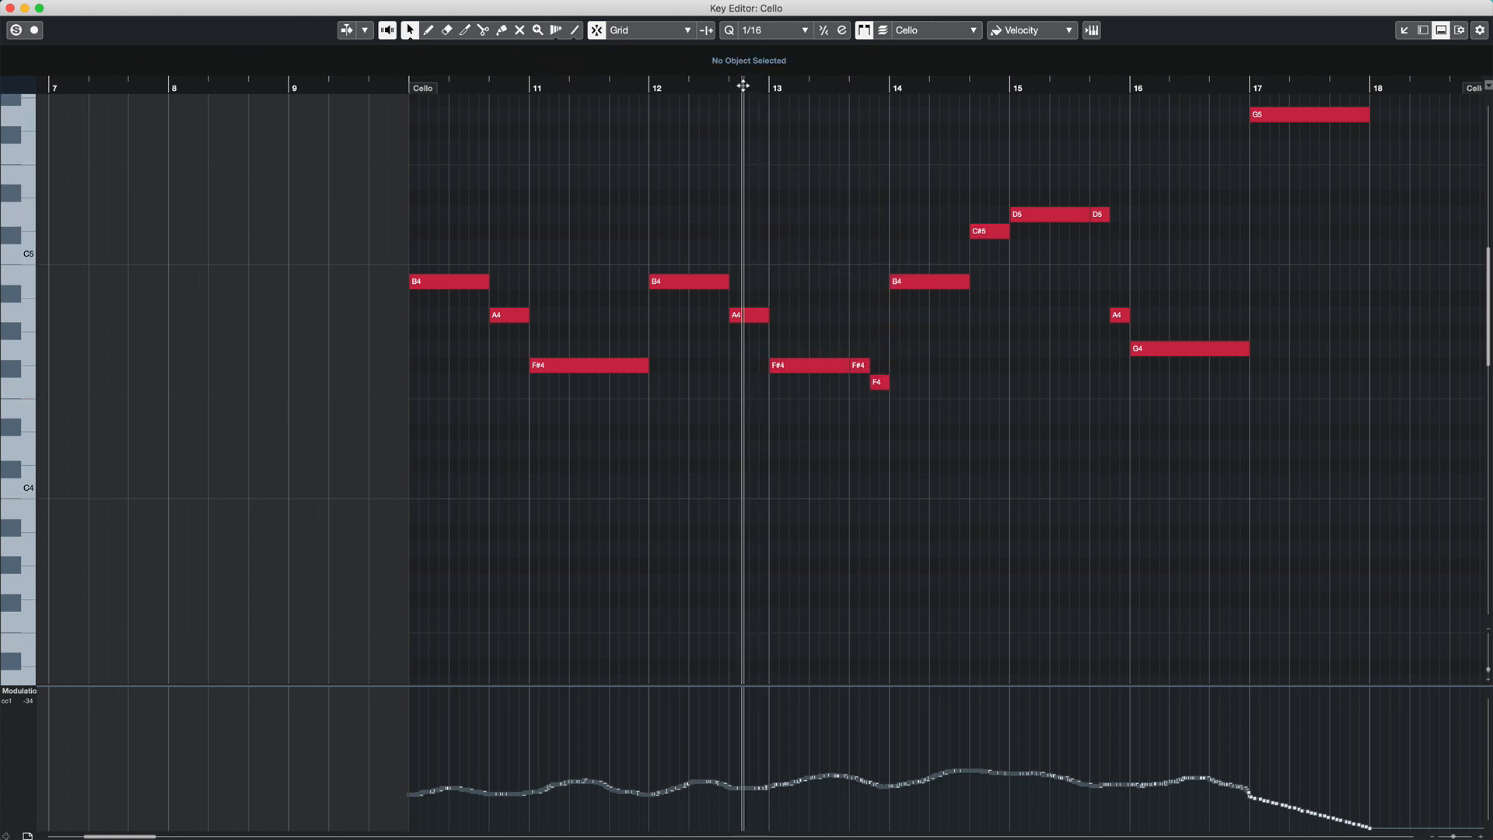
pyautogui.click(610, 87)
pyautogui.press('space')
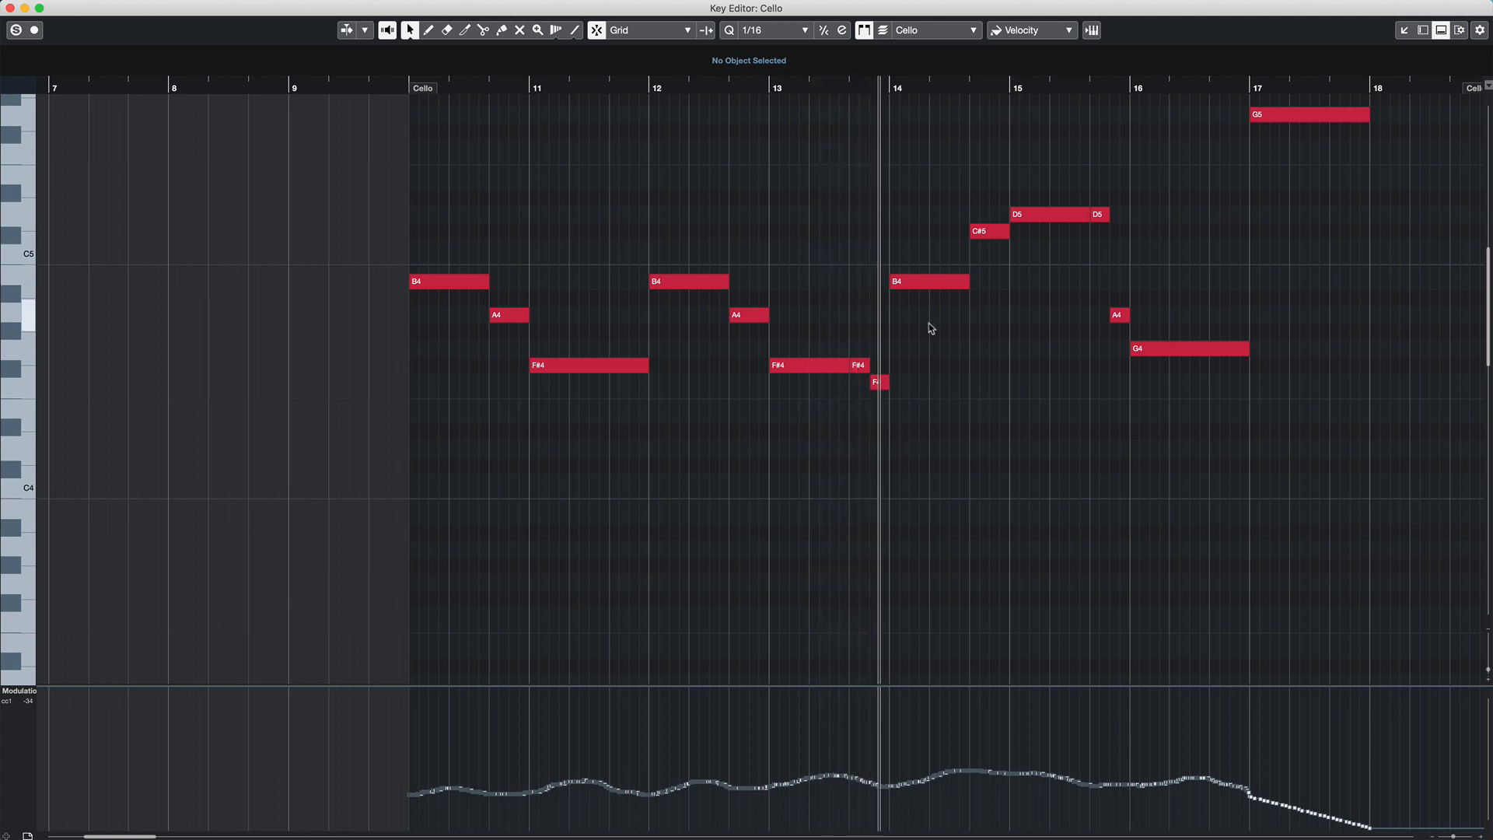
# Rework the end of bar 13 into a sixteenth-note run of F#4, E4, F#4 and A4 leading into bar 14, and listen to it
pyautogui.scroll(5, 928, 323)
pyautogui.scroll(1, 752, 319)
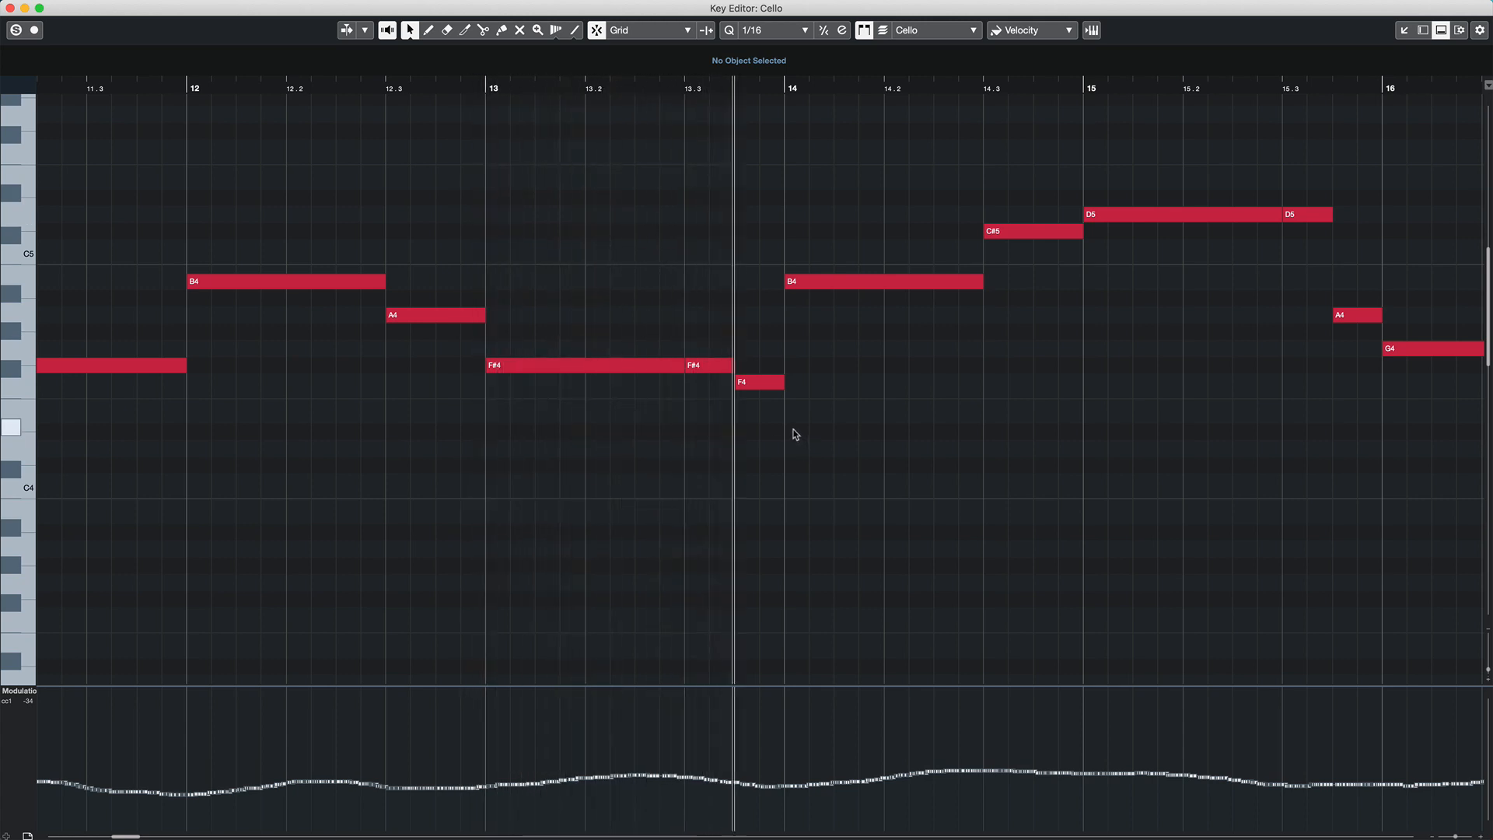
pyautogui.moveTo(730, 366)
pyautogui.mouseDown()
pyautogui.moveTo(702, 369)
pyautogui.moveTo(759, 382)
pyautogui.moveTo(730, 382)
pyautogui.moveTo(727, 417)
pyautogui.mouseUp()
pyautogui.keyDown('alt'); pyautogui.click(748, 365); pyautogui.keyUp('alt')
pyautogui.keyDown('alt'); pyautogui.click(768, 314); pyautogui.keyUp('alt')
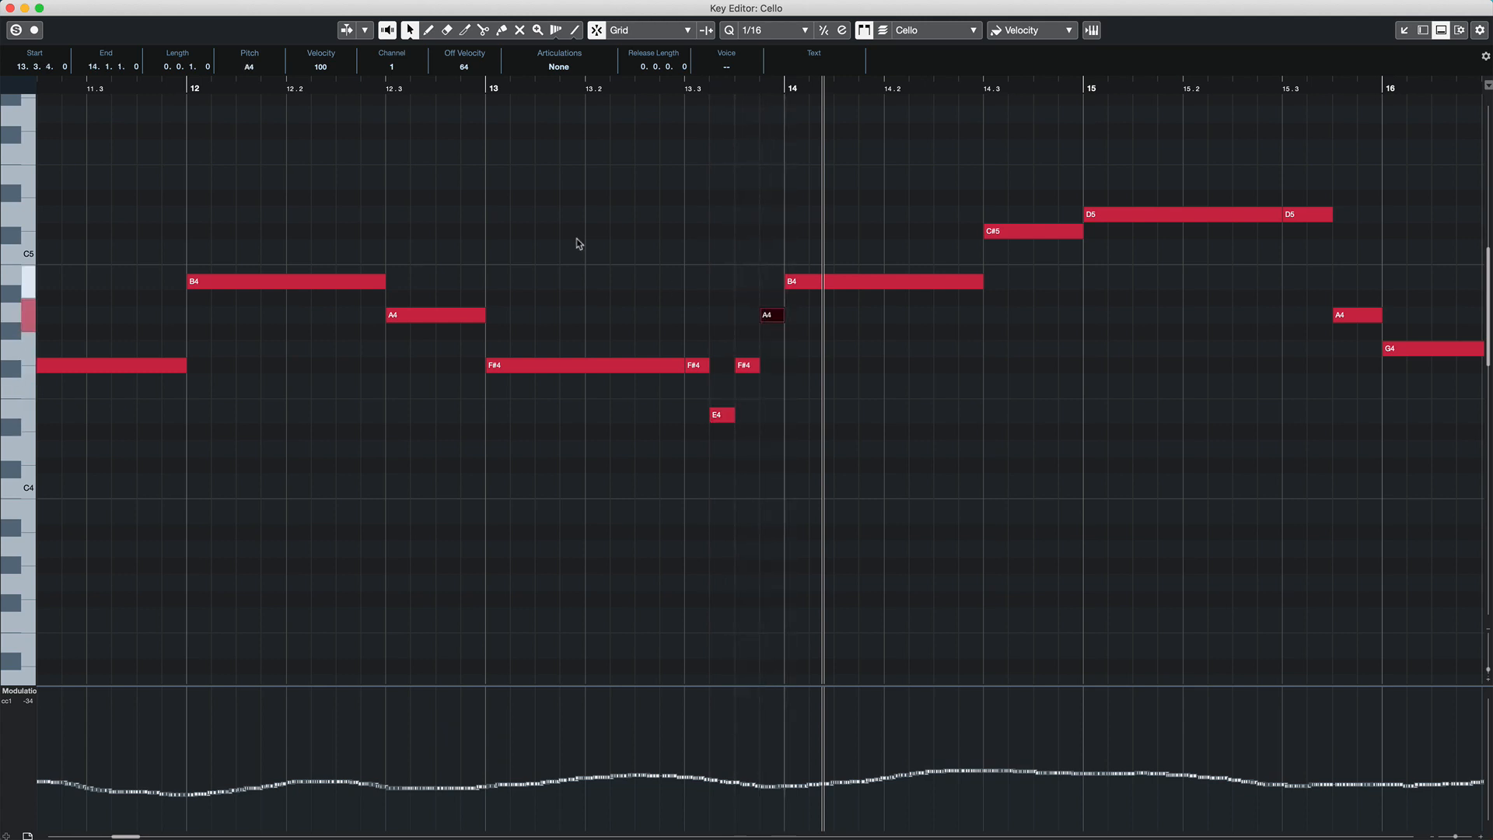
pyautogui.click(461, 87)
pyautogui.press('space')
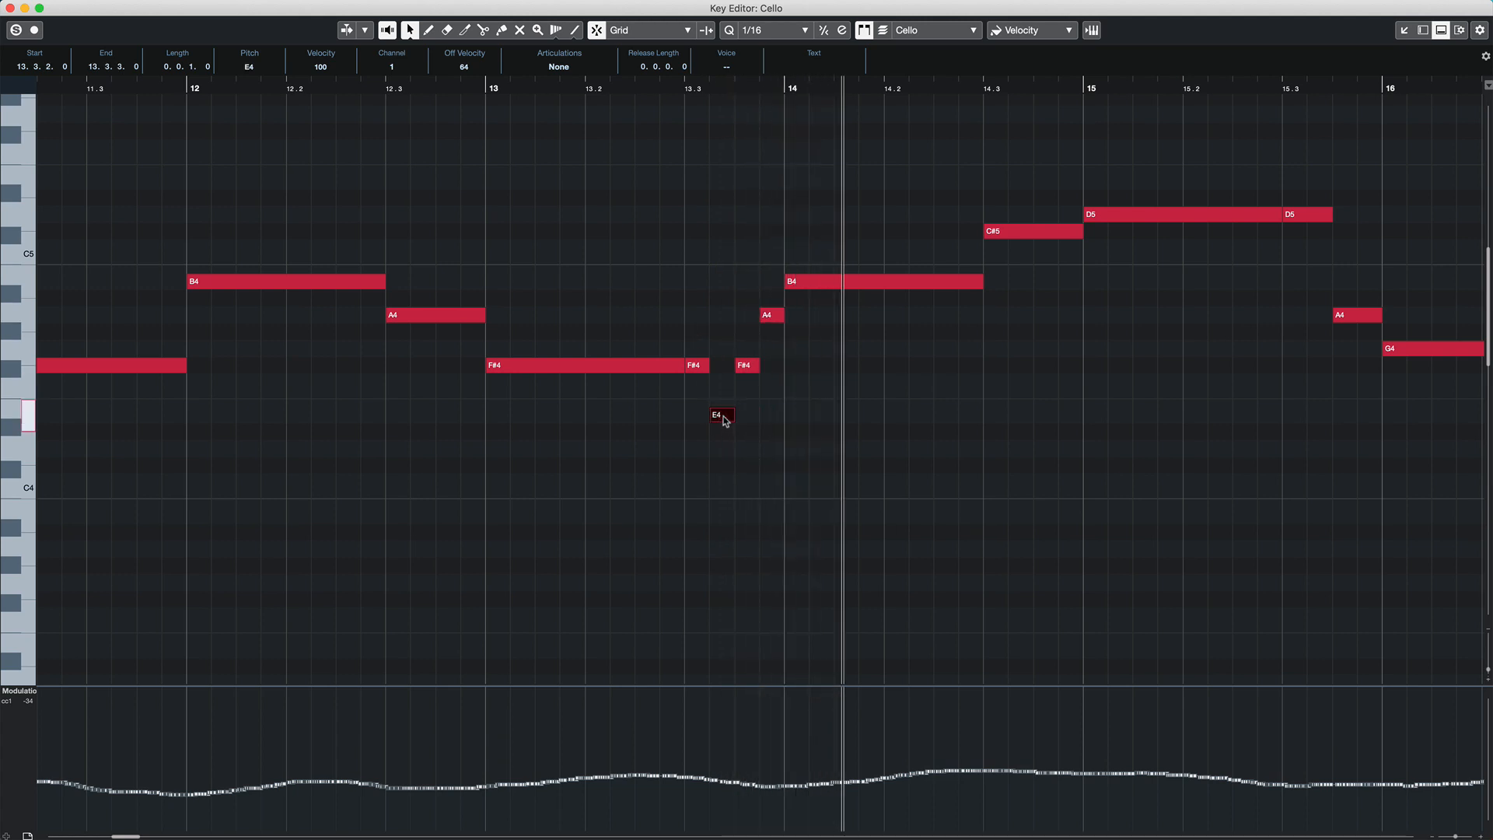
pyautogui.press('space')
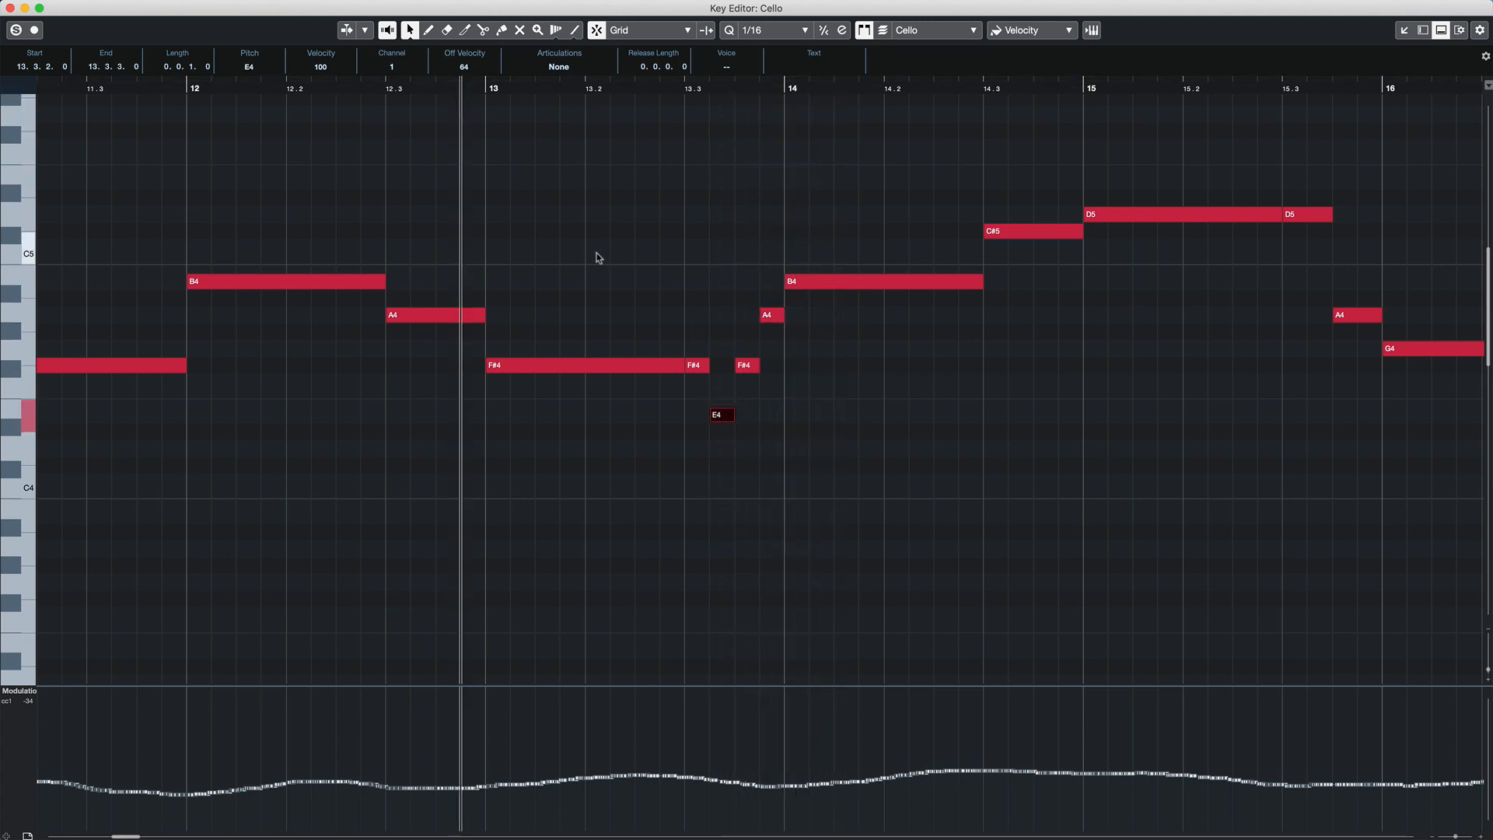
pyautogui.press('space')
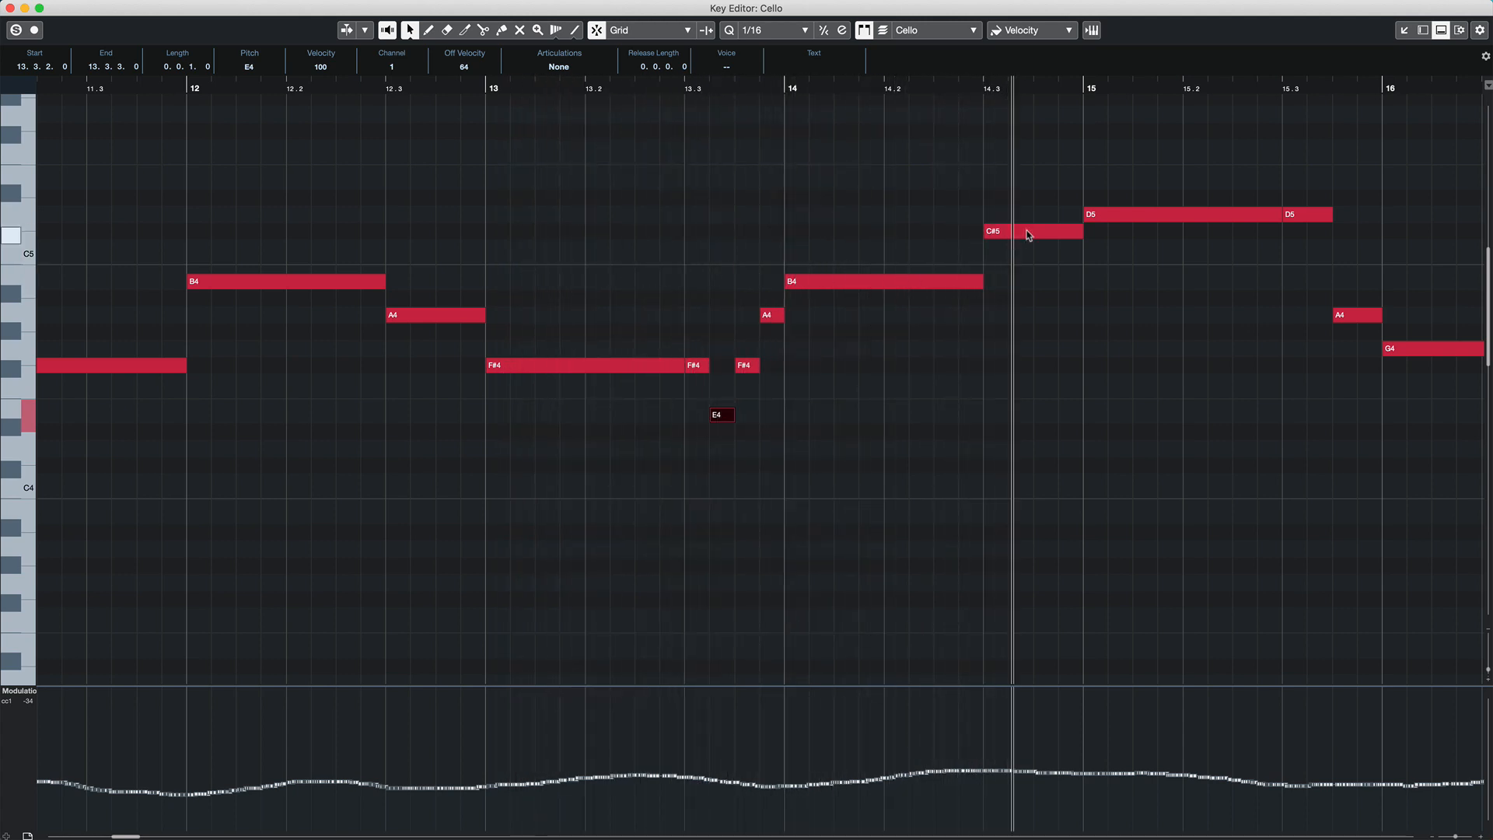
# Lower the C#5 in bar 14 to A4 and the long D5 at bar 15 to F#4, and listen from bar 13 onward
pyautogui.moveTo(1028, 235); pyautogui.dragTo(1035, 317)
pyautogui.moveTo(1117, 221); pyautogui.dragTo(1122, 368)
pyautogui.click(660, 100)
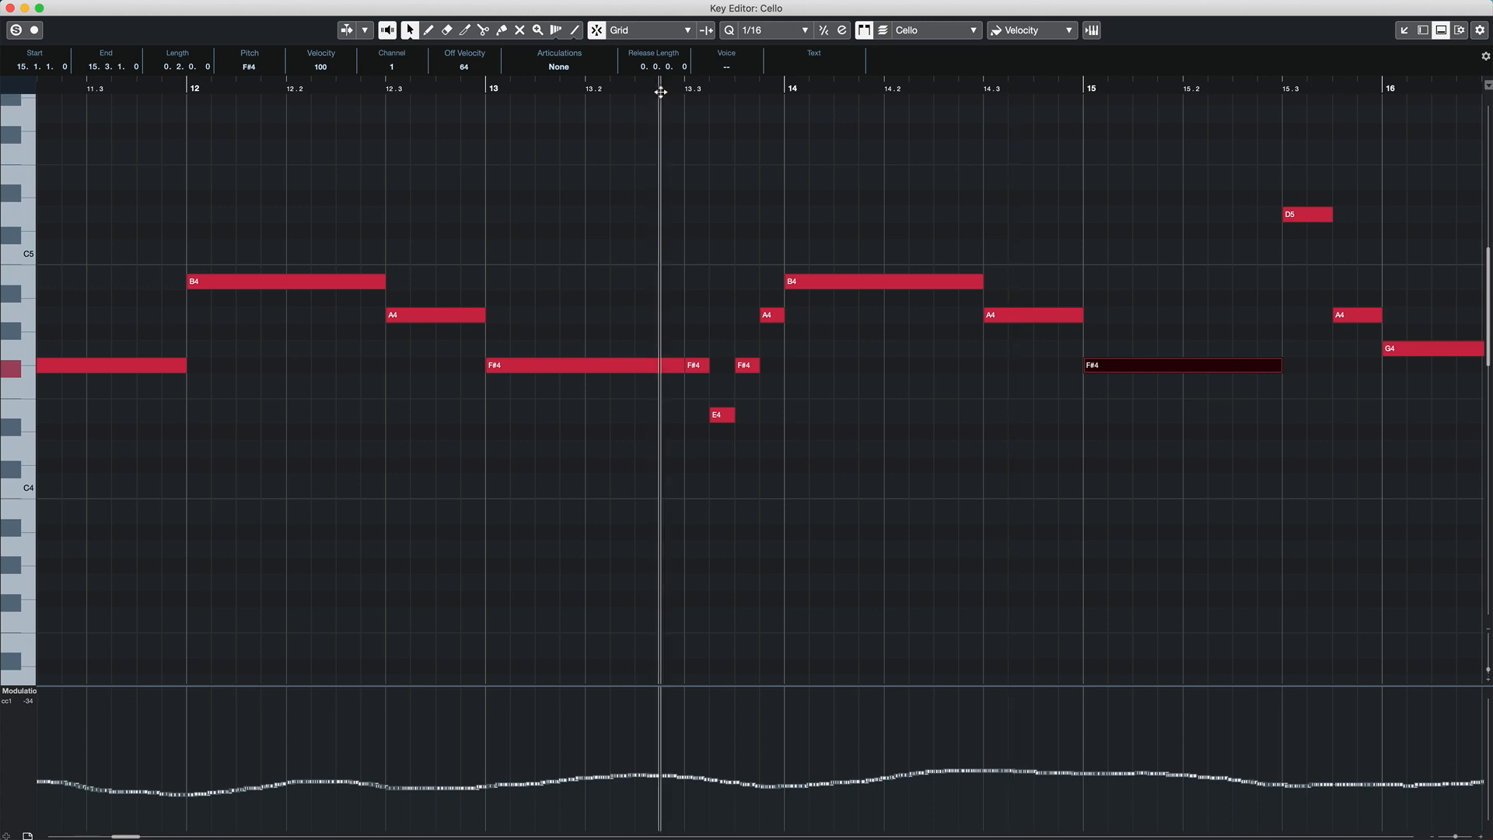
pyautogui.press('space')
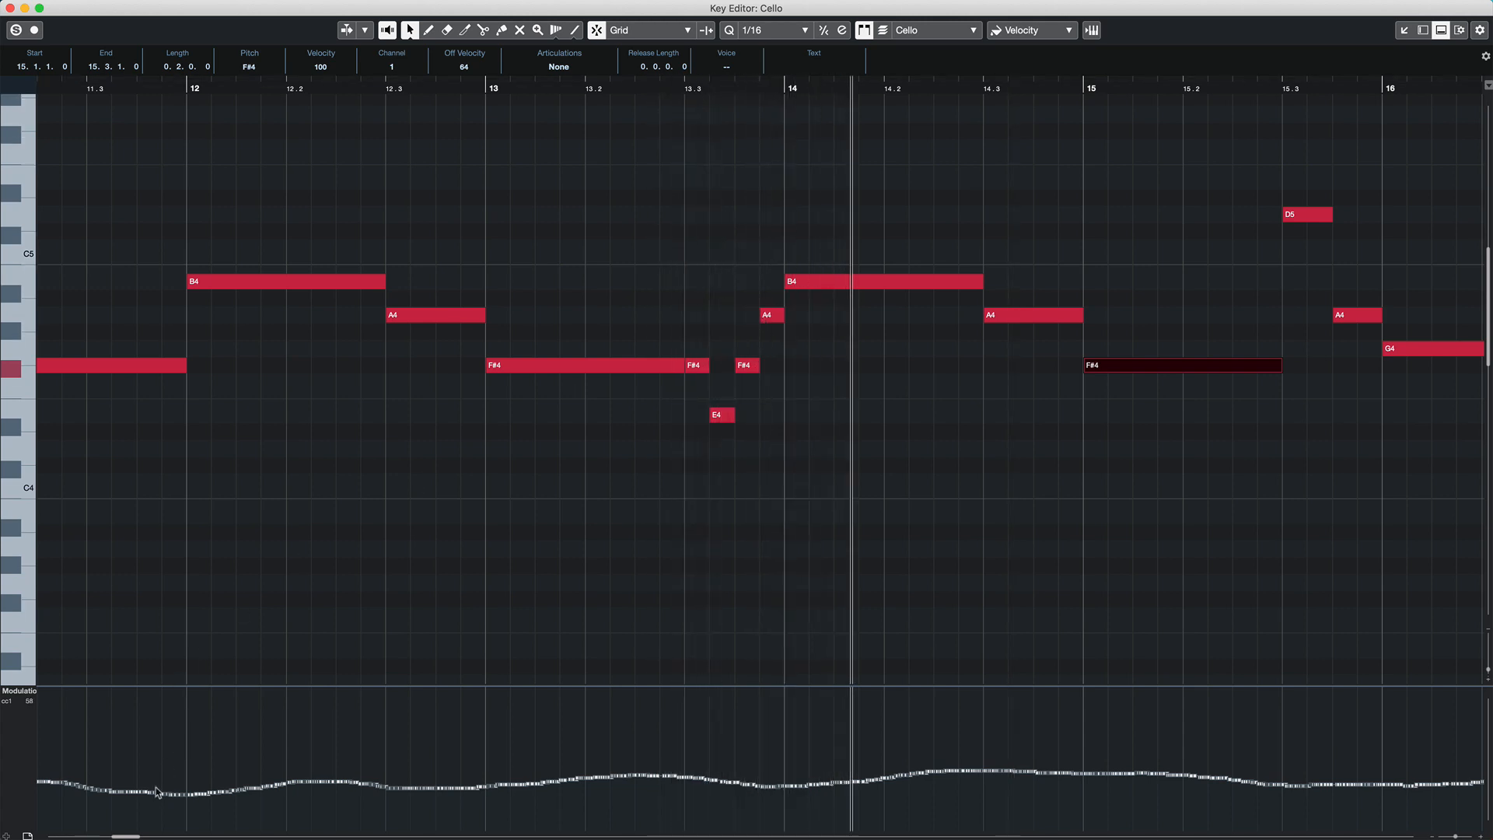
pyautogui.moveTo(127, 835); pyautogui.dragTo(140, 837)
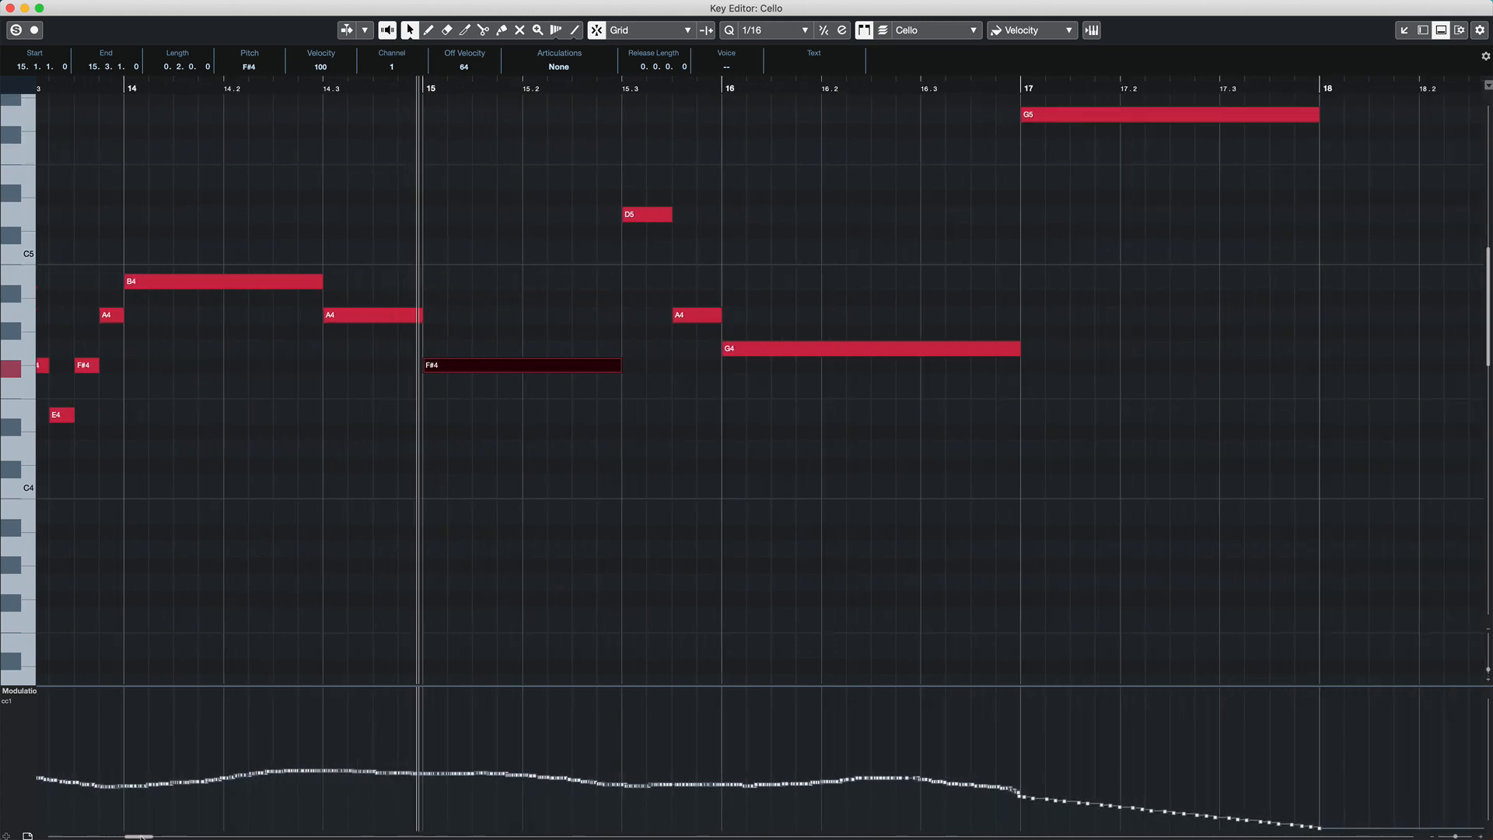
# Replace the D5 and A4 at the end of bar 15 with a descending sixteenth-note run of F#5, E5, D5 and C#5
pyautogui.scroll(5, 580, 493)
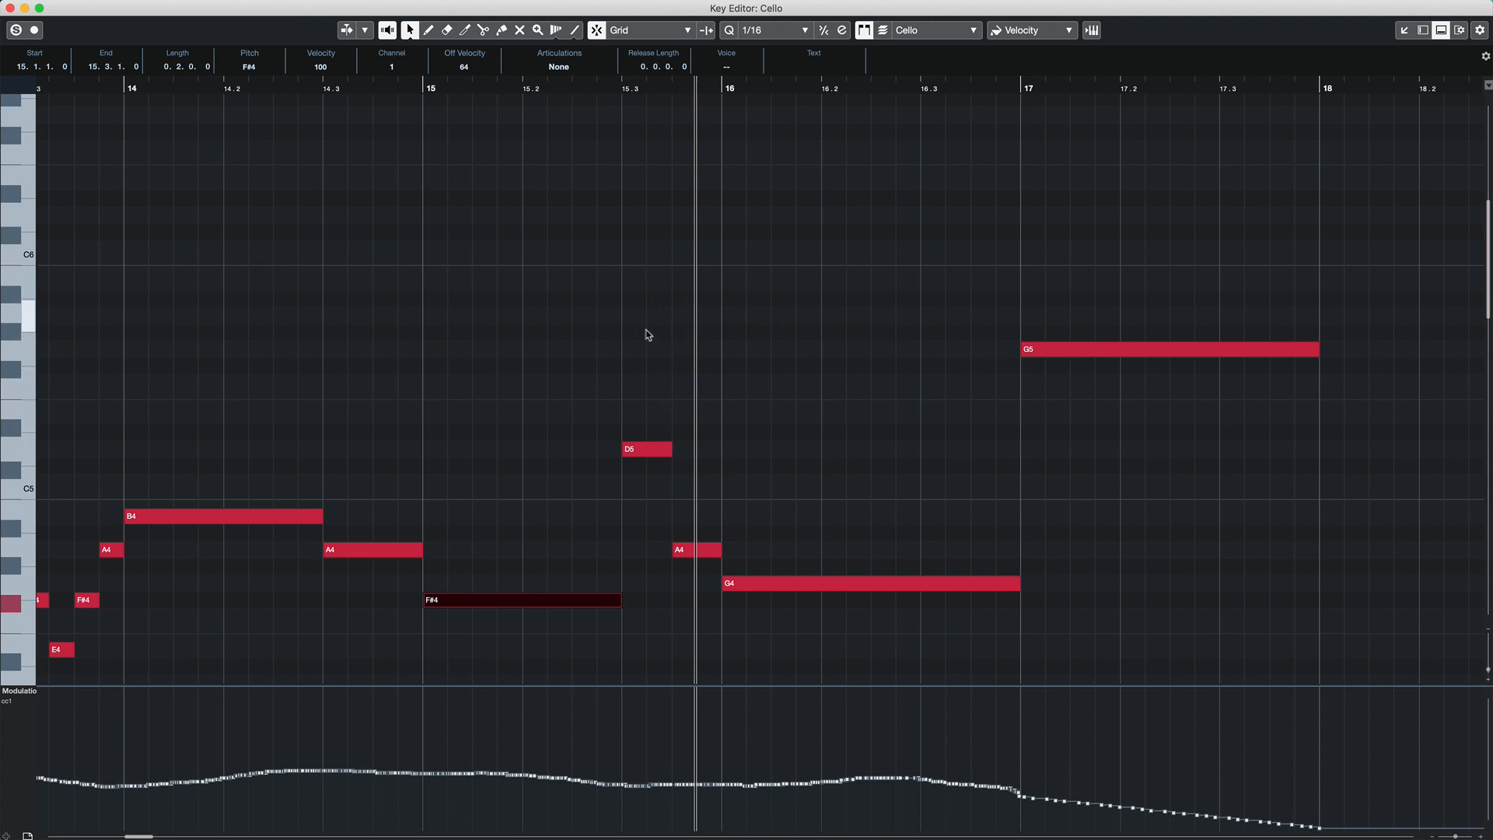
pyautogui.moveTo(650, 454); pyautogui.dragTo(645, 366)
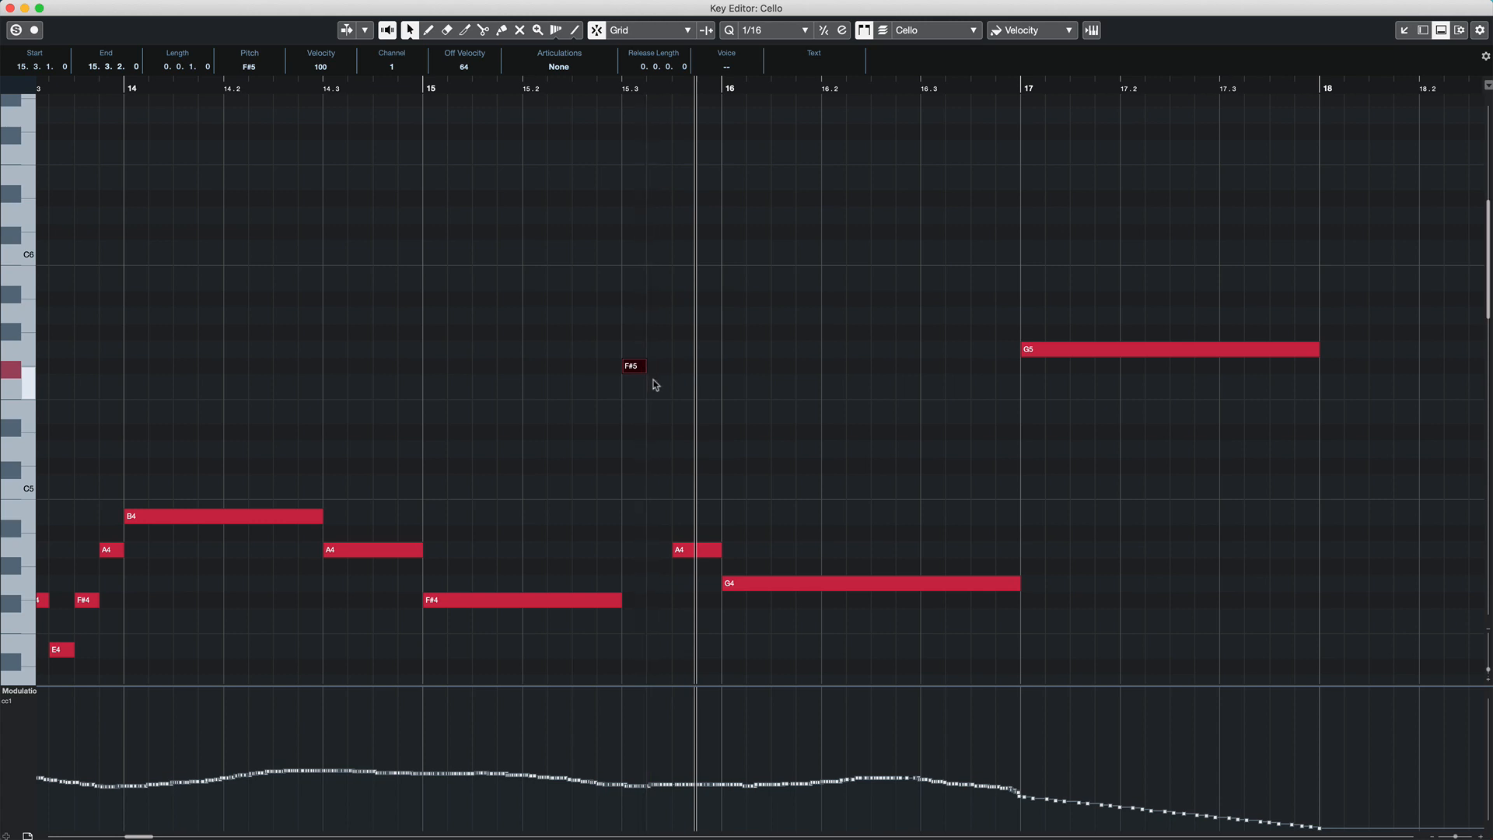
pyautogui.click(650, 382)
pyautogui.moveTo(663, 394); pyautogui.dragTo(662, 427)
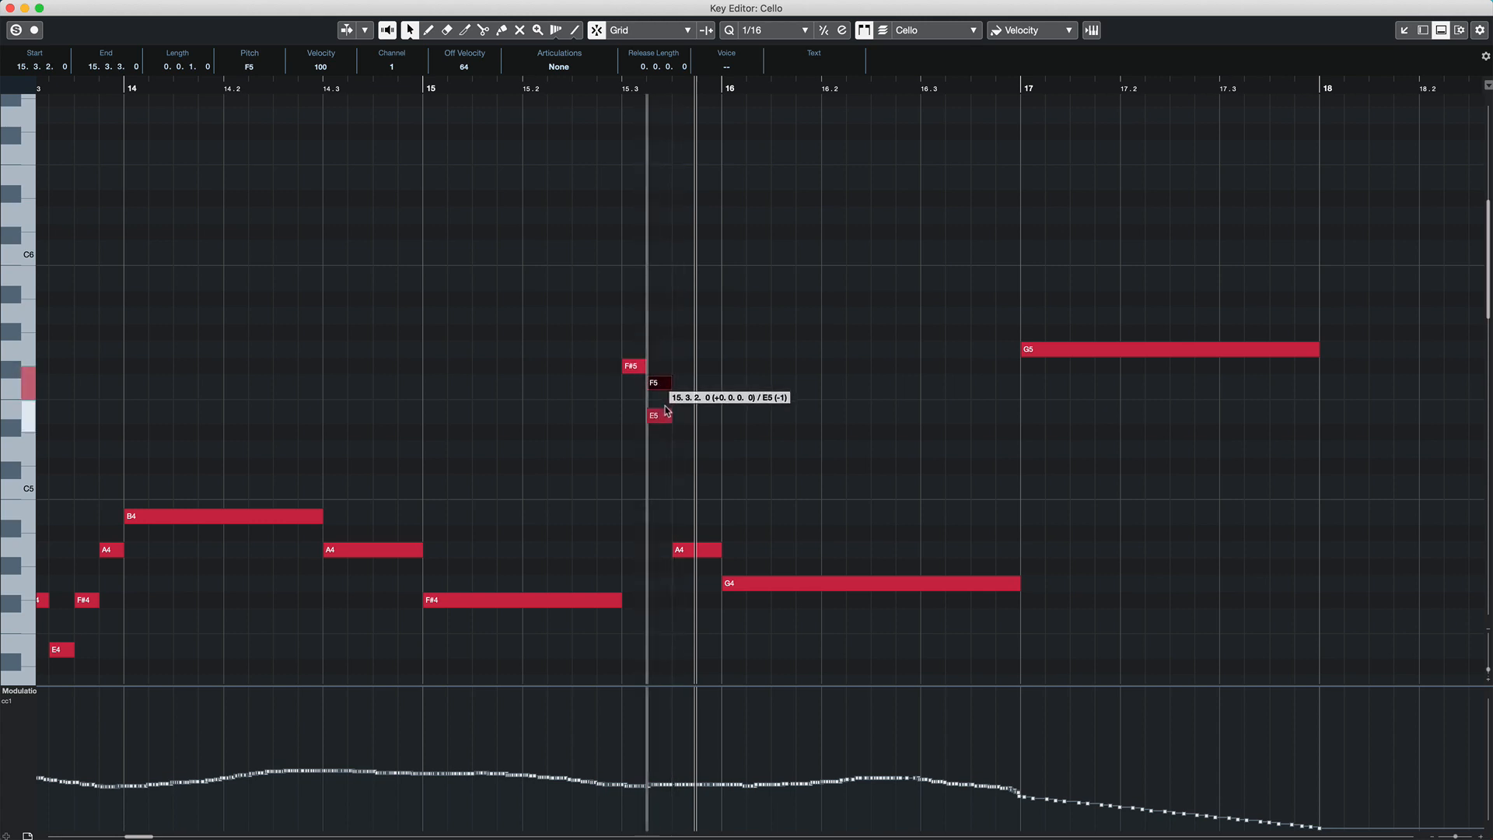
pyautogui.click(636, 368)
pyautogui.click(682, 451)
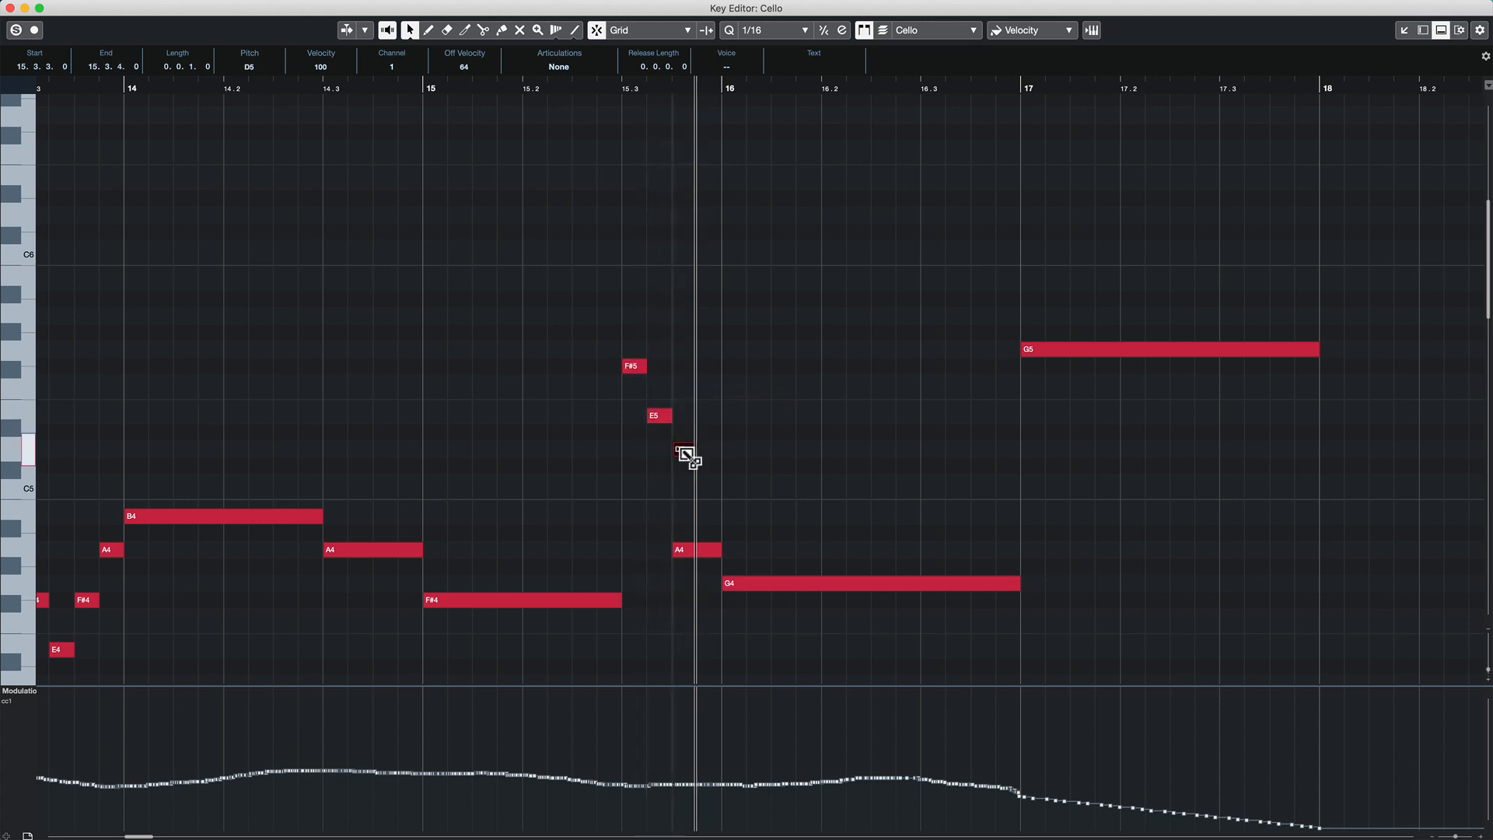
pyautogui.click(708, 467)
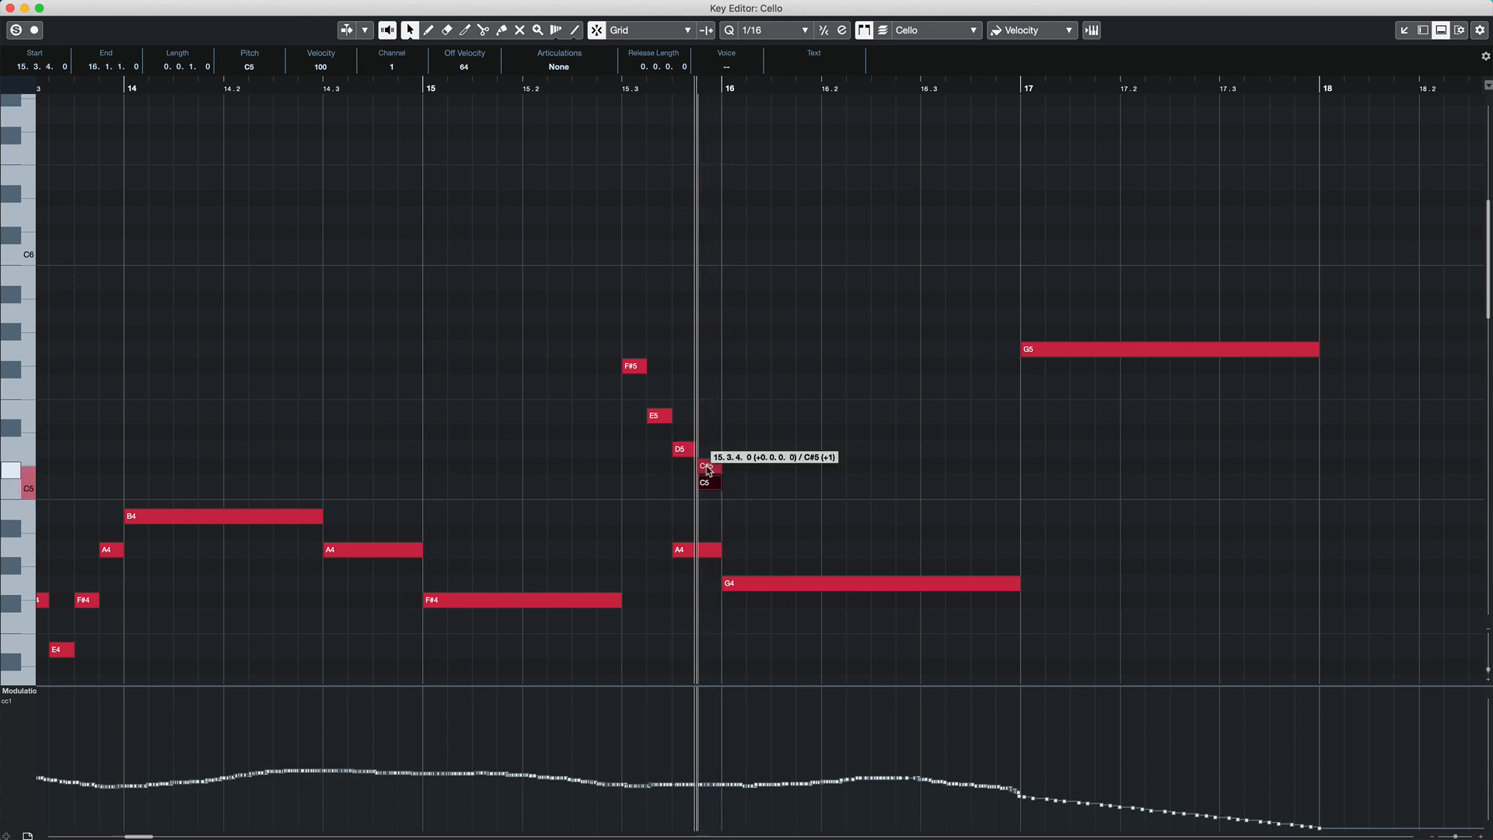
pyautogui.click(681, 549)
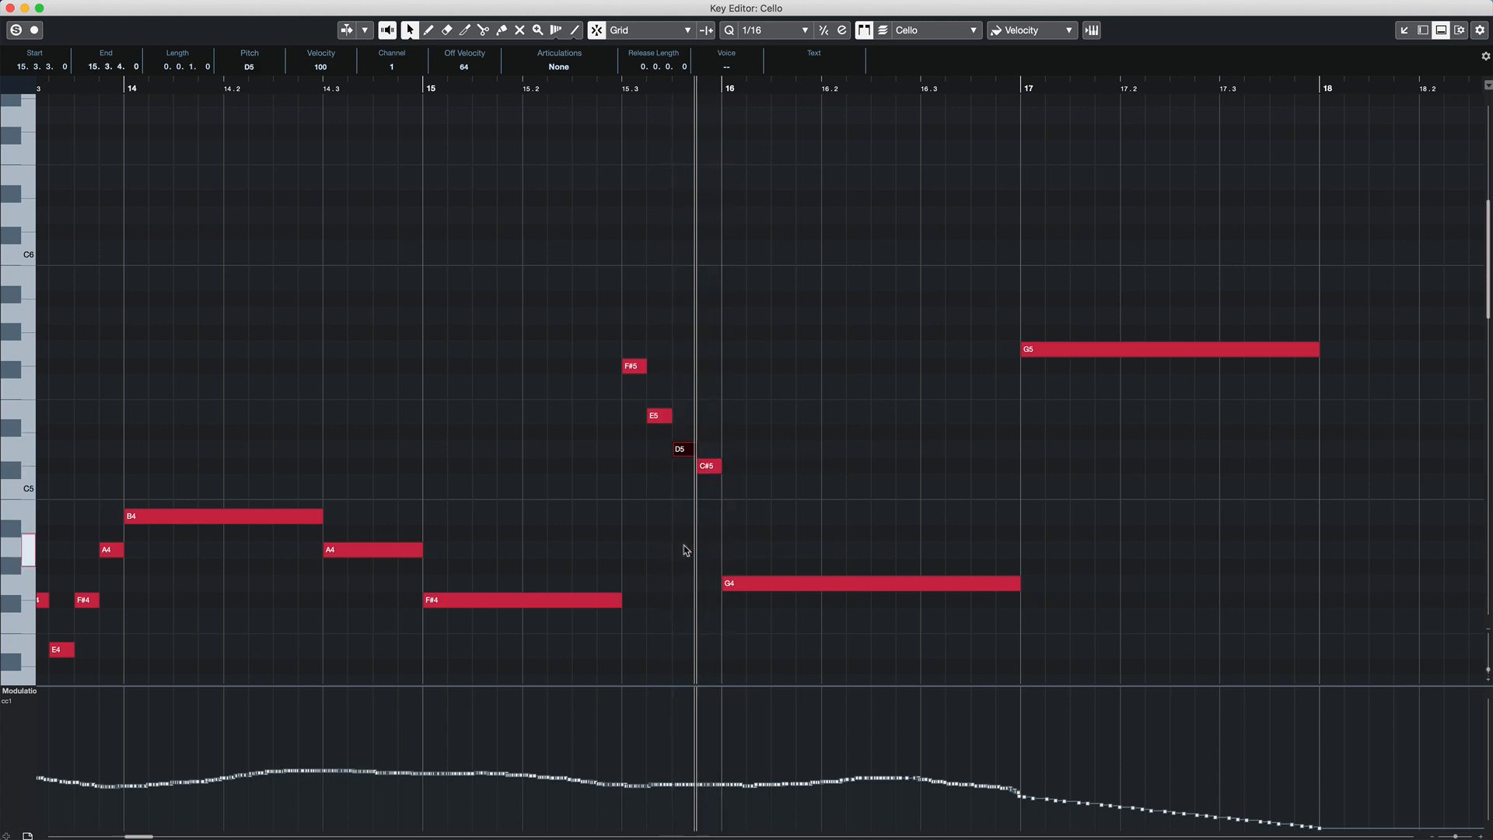
# Raise the long G4 in bar 16 to B4, lower the G5 in bar 17 to A4, and listen from bar 15
pyautogui.moveTo(731, 583); pyautogui.dragTo(727, 515)
pyautogui.press('space')
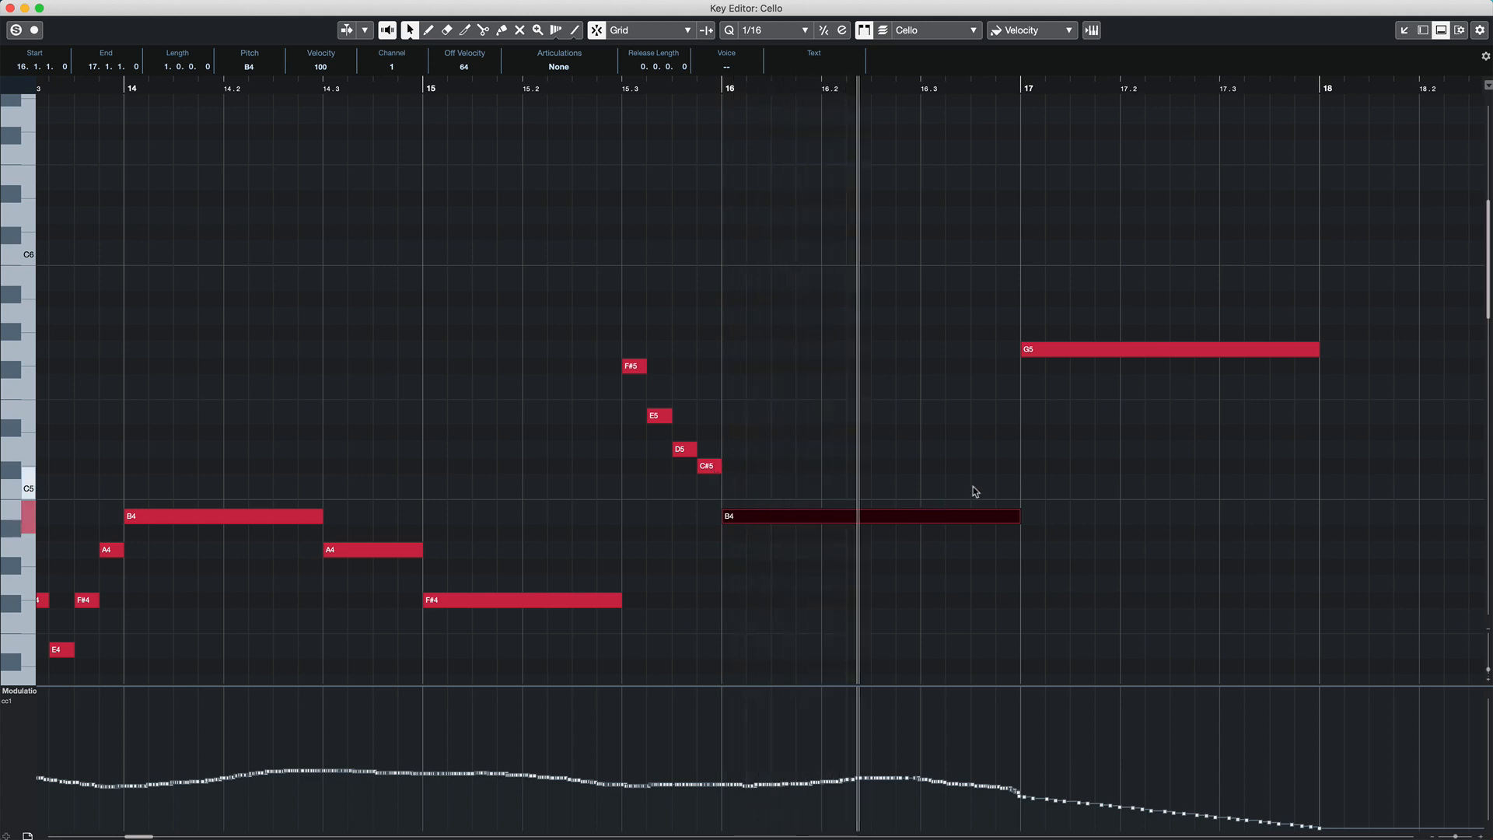
pyautogui.click(1083, 352)
pyautogui.moveTo(1083, 355); pyautogui.dragTo(1091, 557)
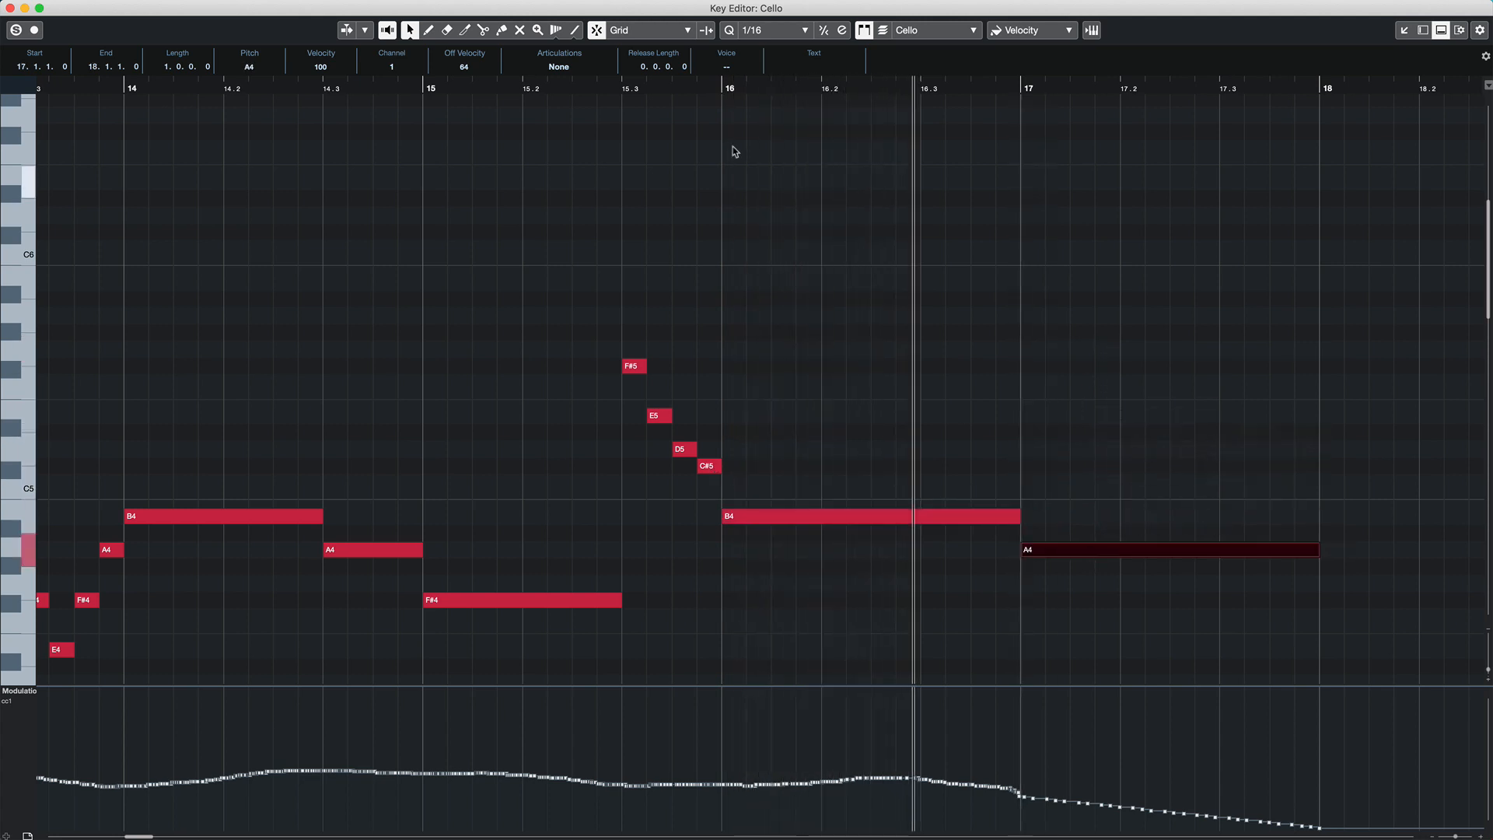
pyautogui.click(561, 81)
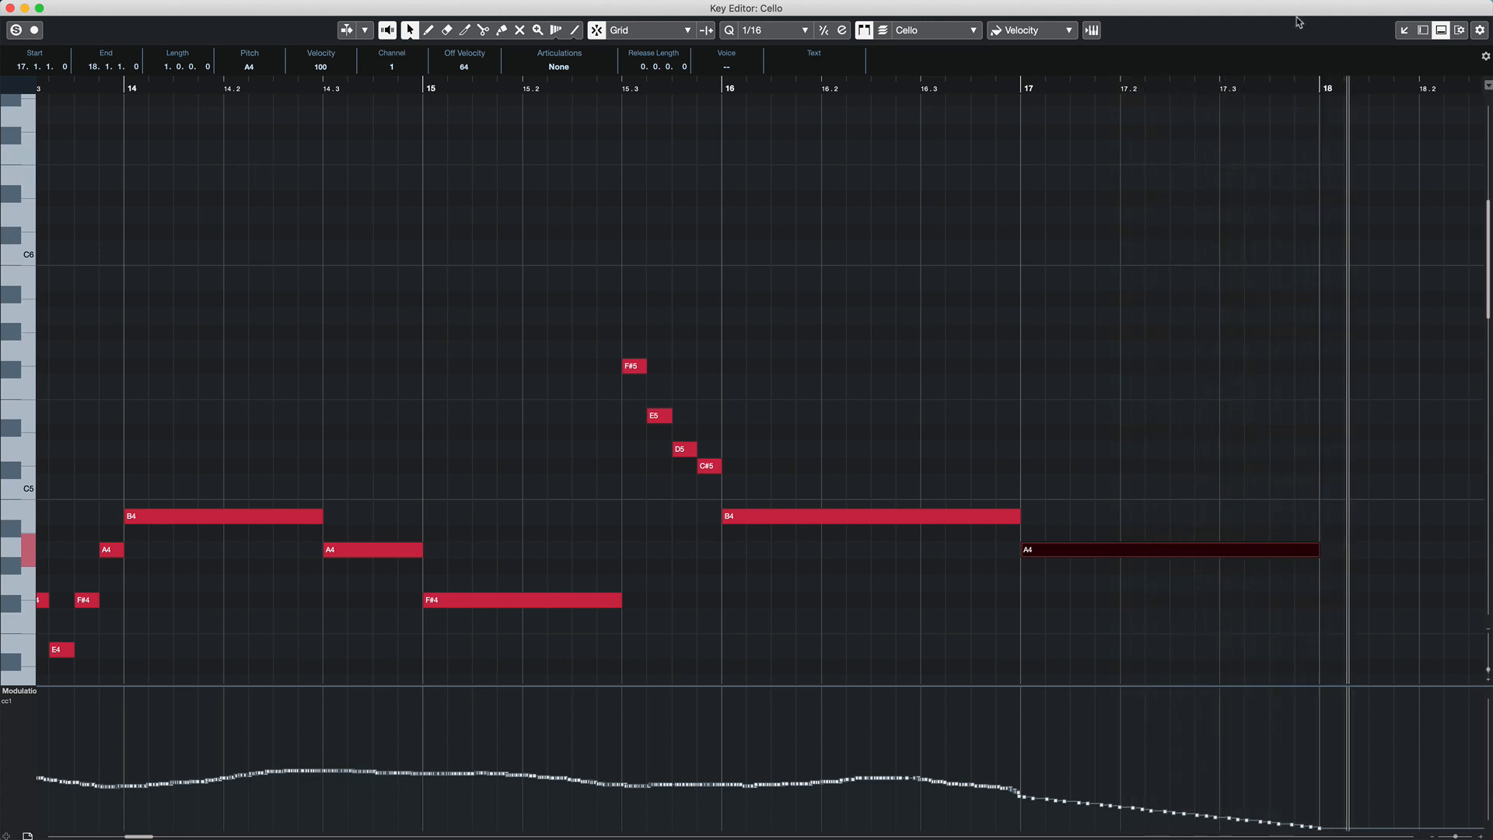
# Return to the project window and listen to the Violin 1 part together with the piano from bar 10 to the end
pyautogui.press('Escape')
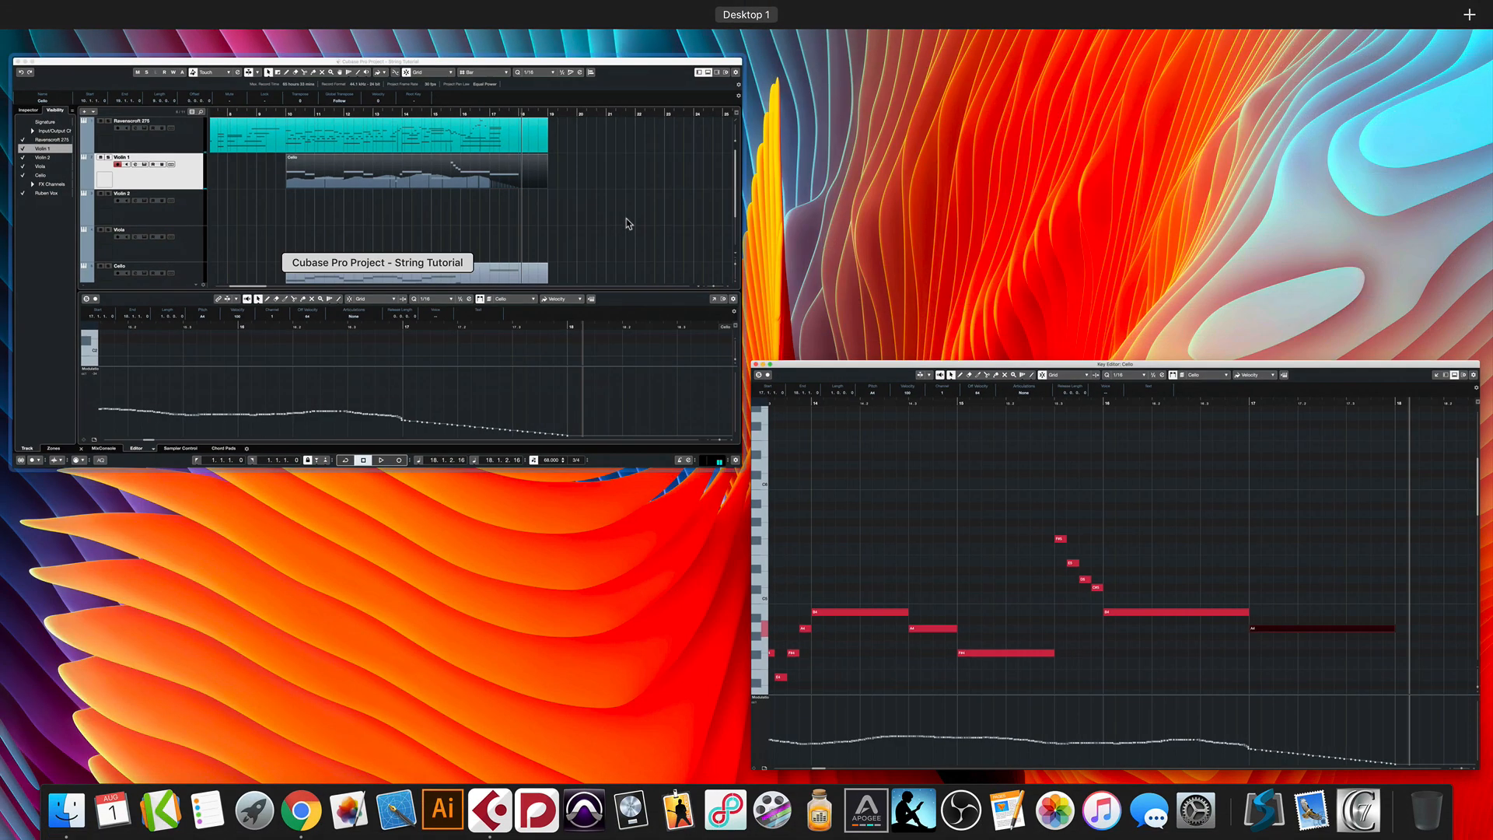
pyautogui.press('space')
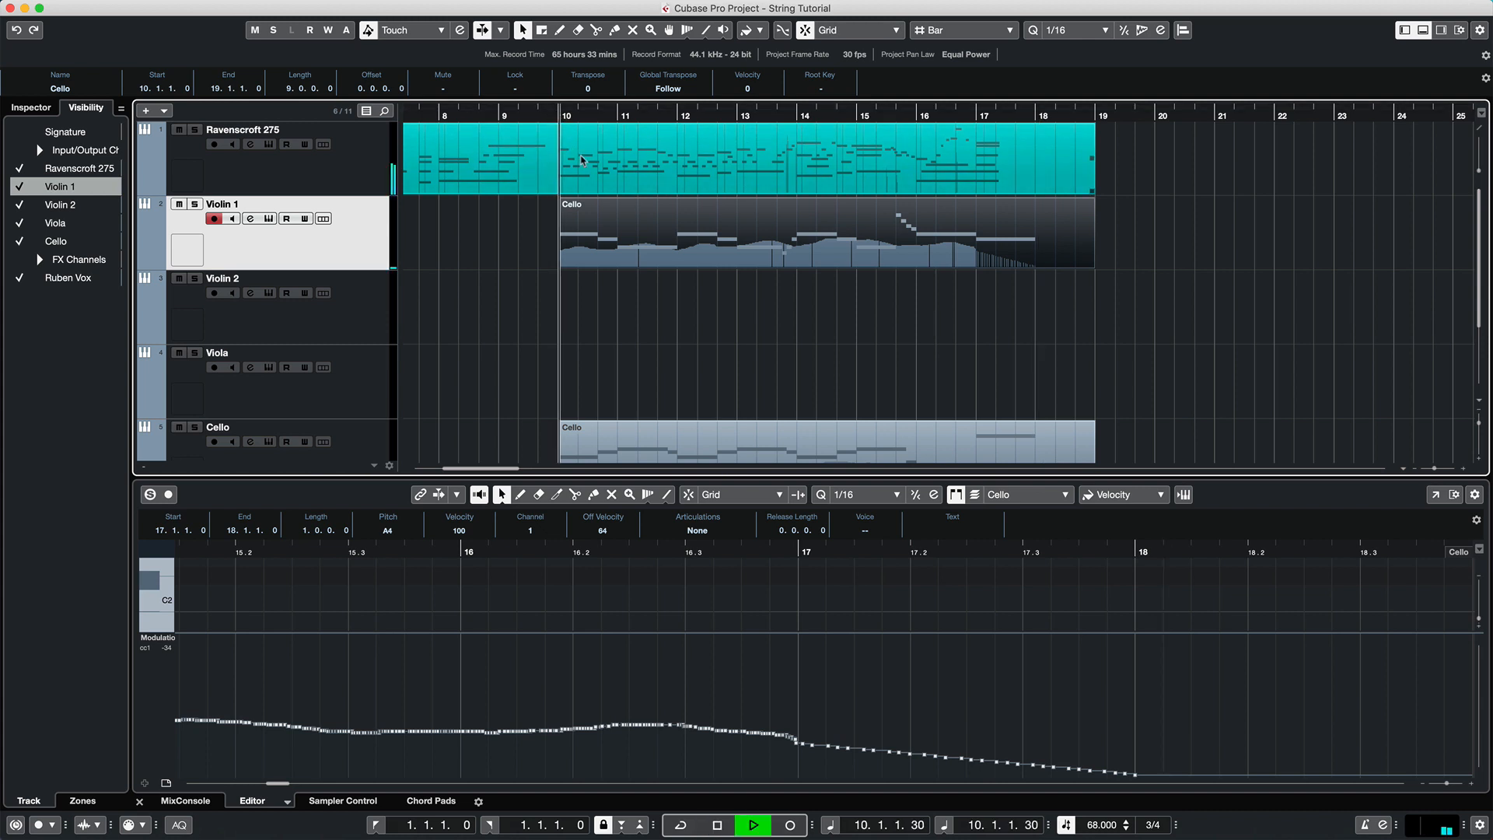
pyautogui.rightClick(570, 207)
pyautogui.click(570, 206)
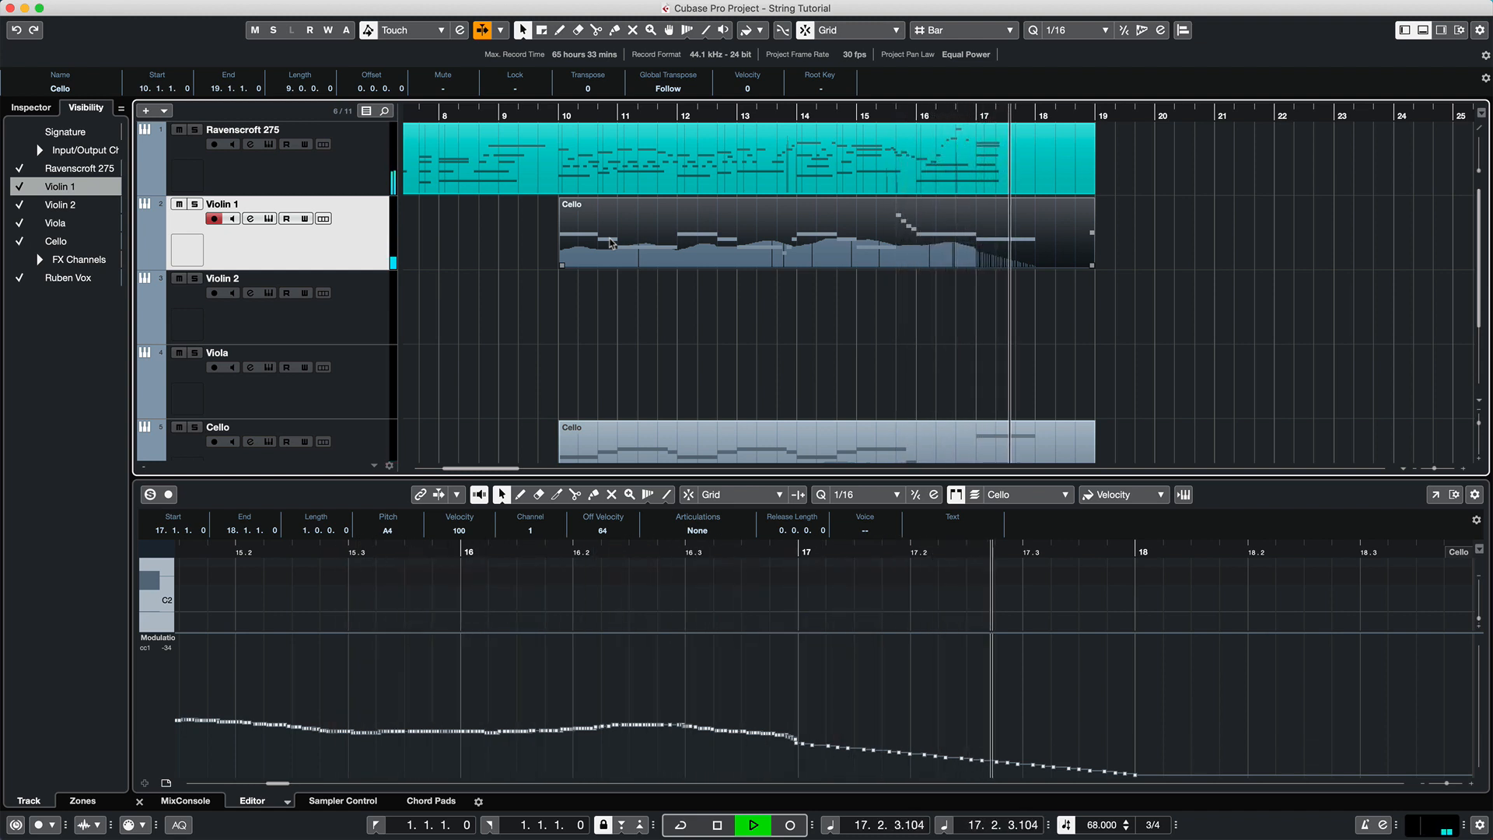
pyautogui.press('space')
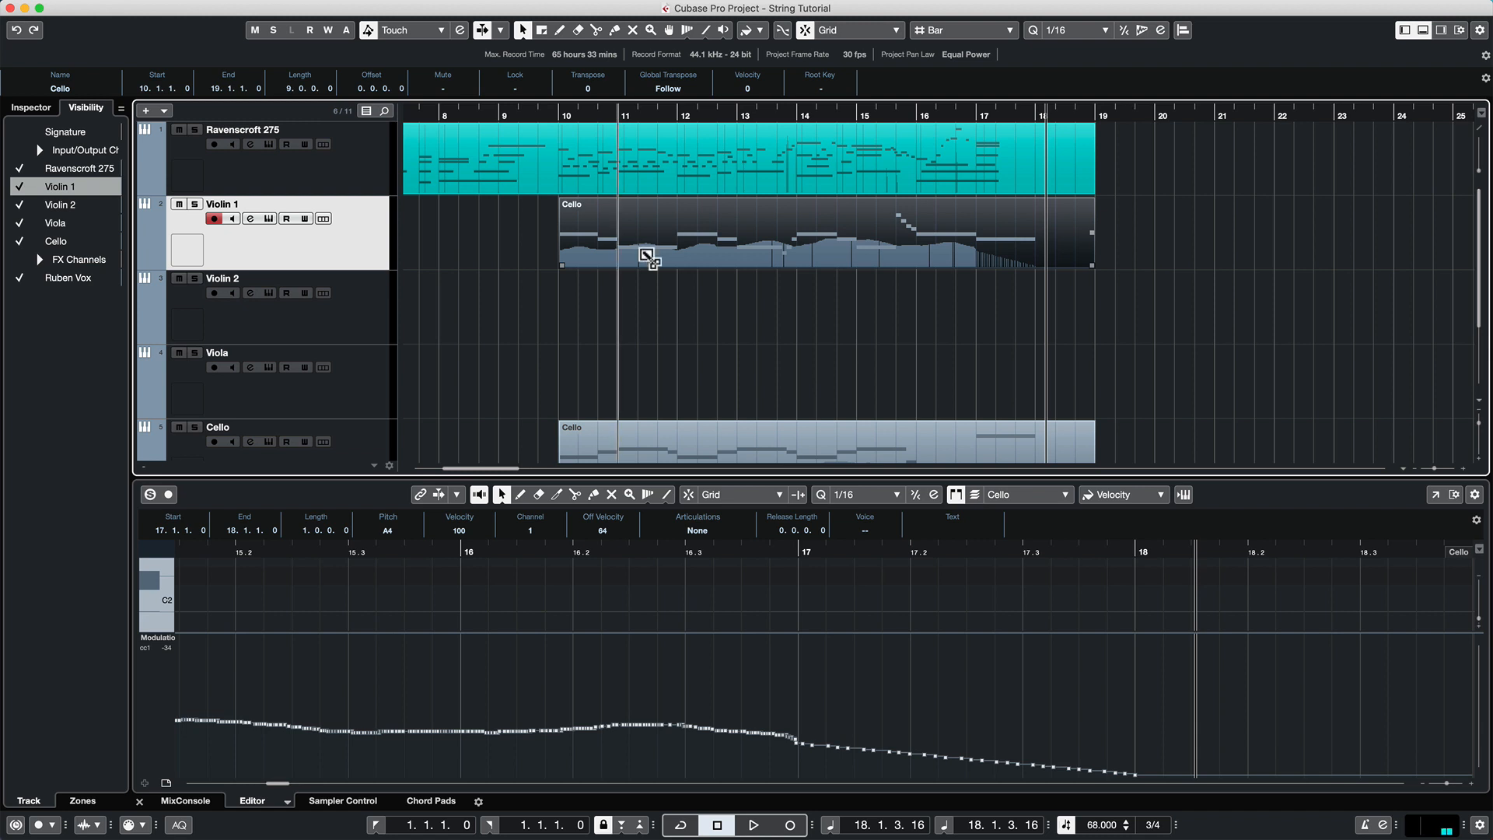
# Copy the Violin 1 part onto the Violin 2 track, select that track, and show the whole copy in the separate Key Editor
pyautogui.keyDown('alt'); pyautogui.moveTo(645, 255); pyautogui.dragTo(639, 292); pyautogui.keyUp('alt')
pyautogui.click(353, 311)
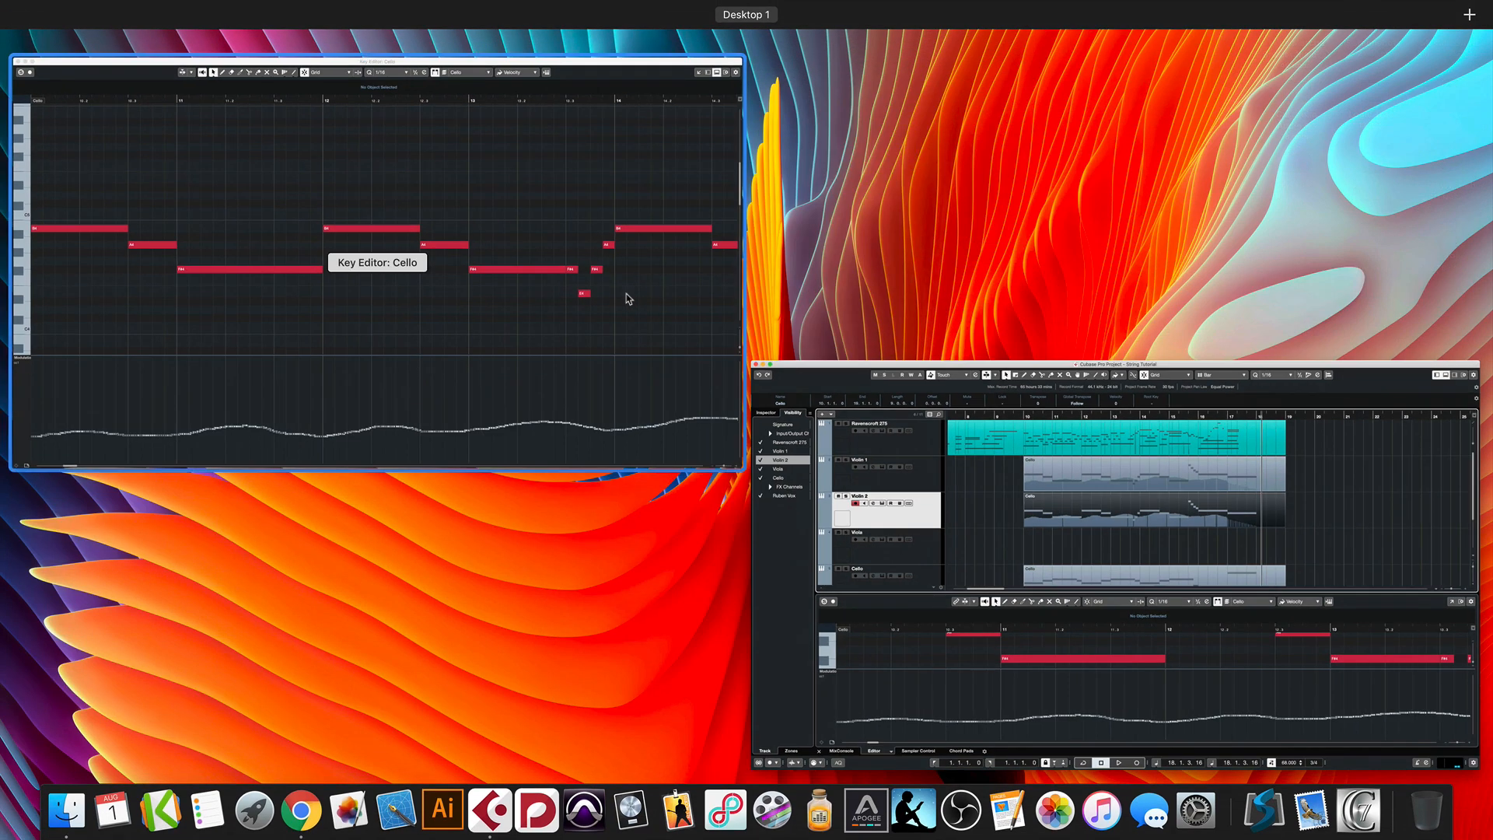
pyautogui.hscroll(-10, 527, 321)
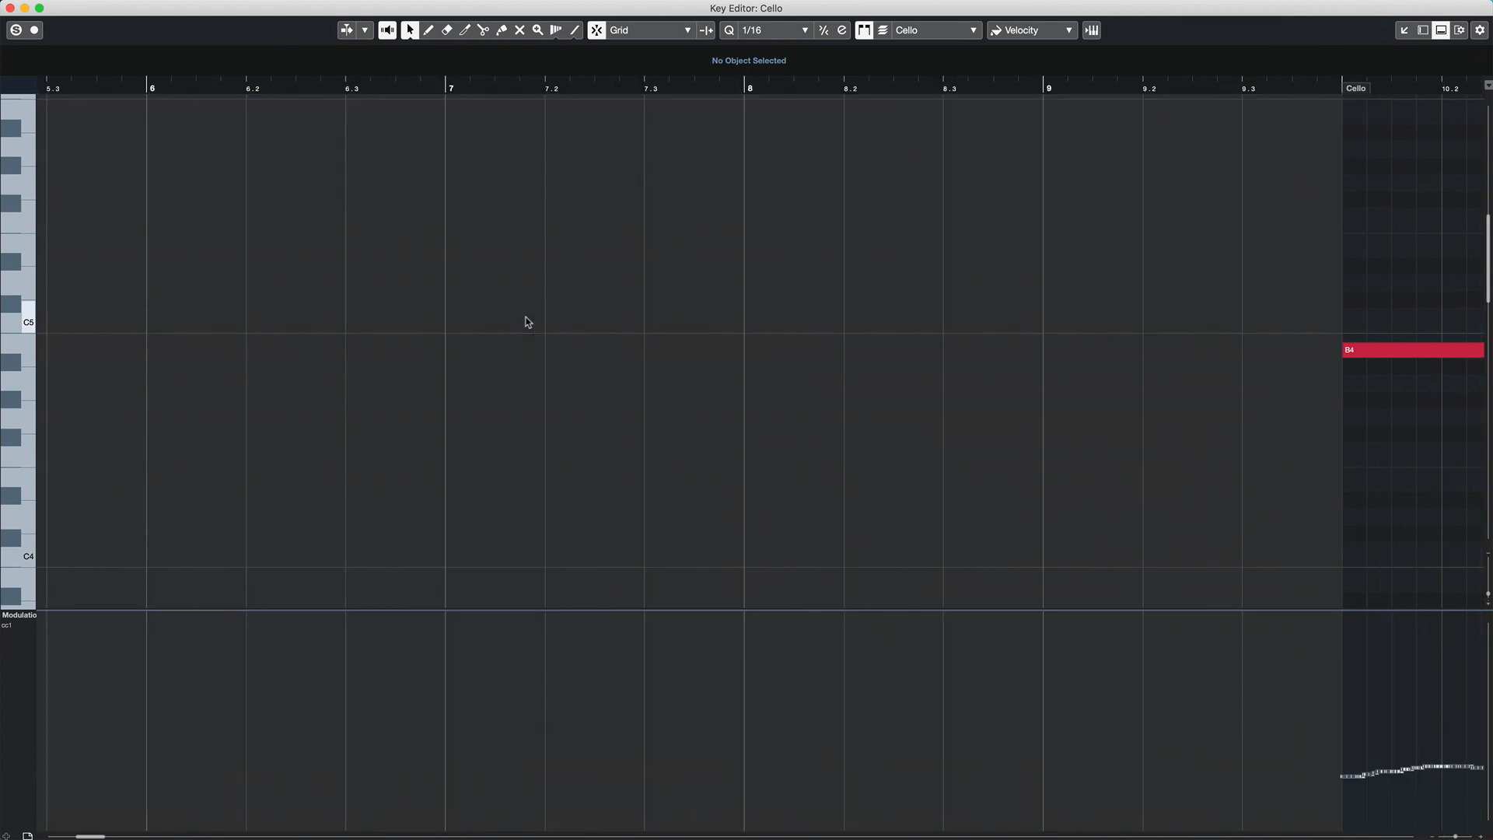
pyautogui.hscroll(12, 531, 322)
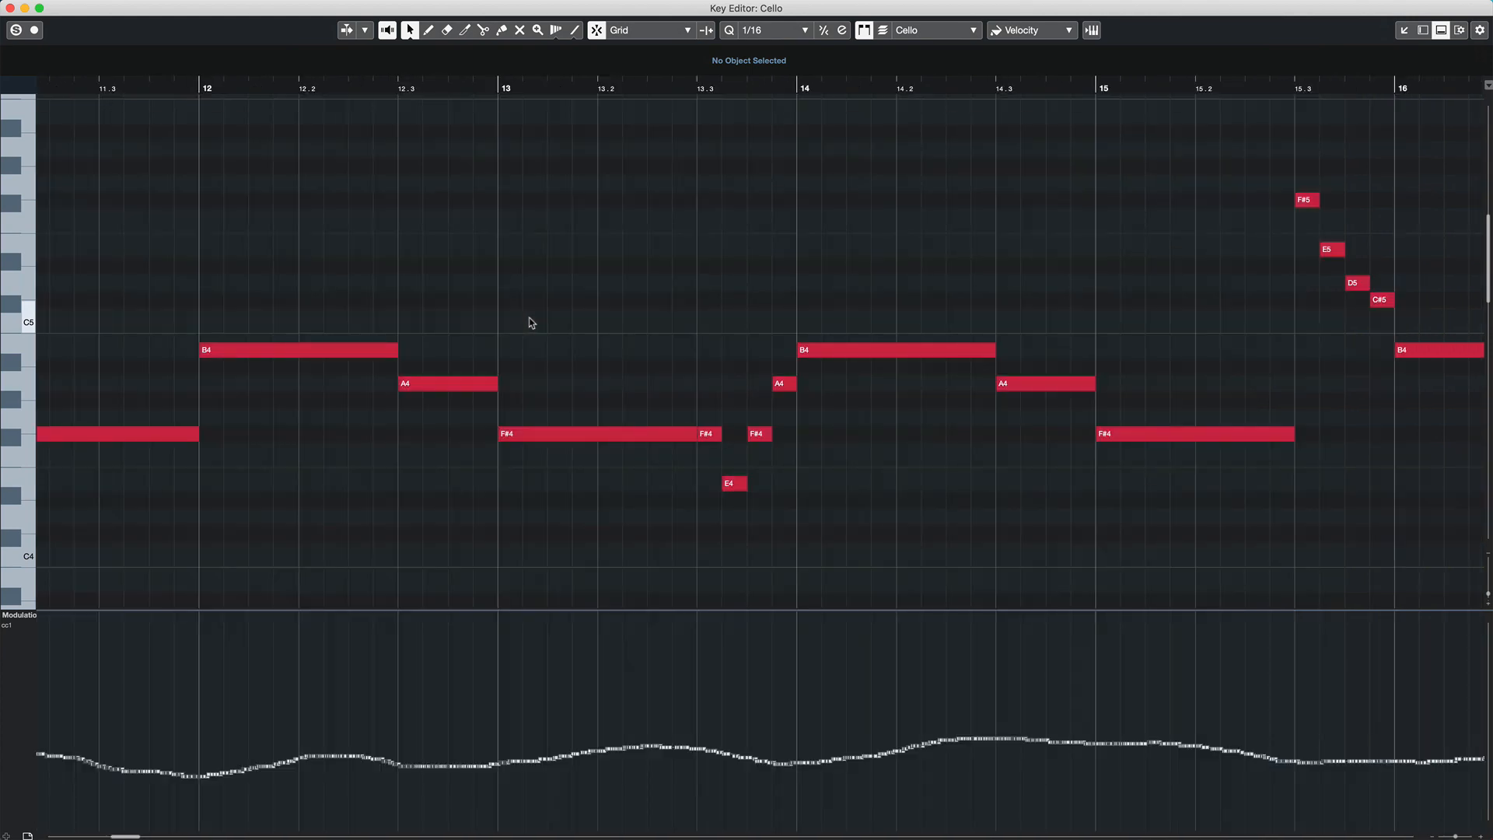
pyautogui.press('g')
pyautogui.press('g')
pyautogui.press('g')
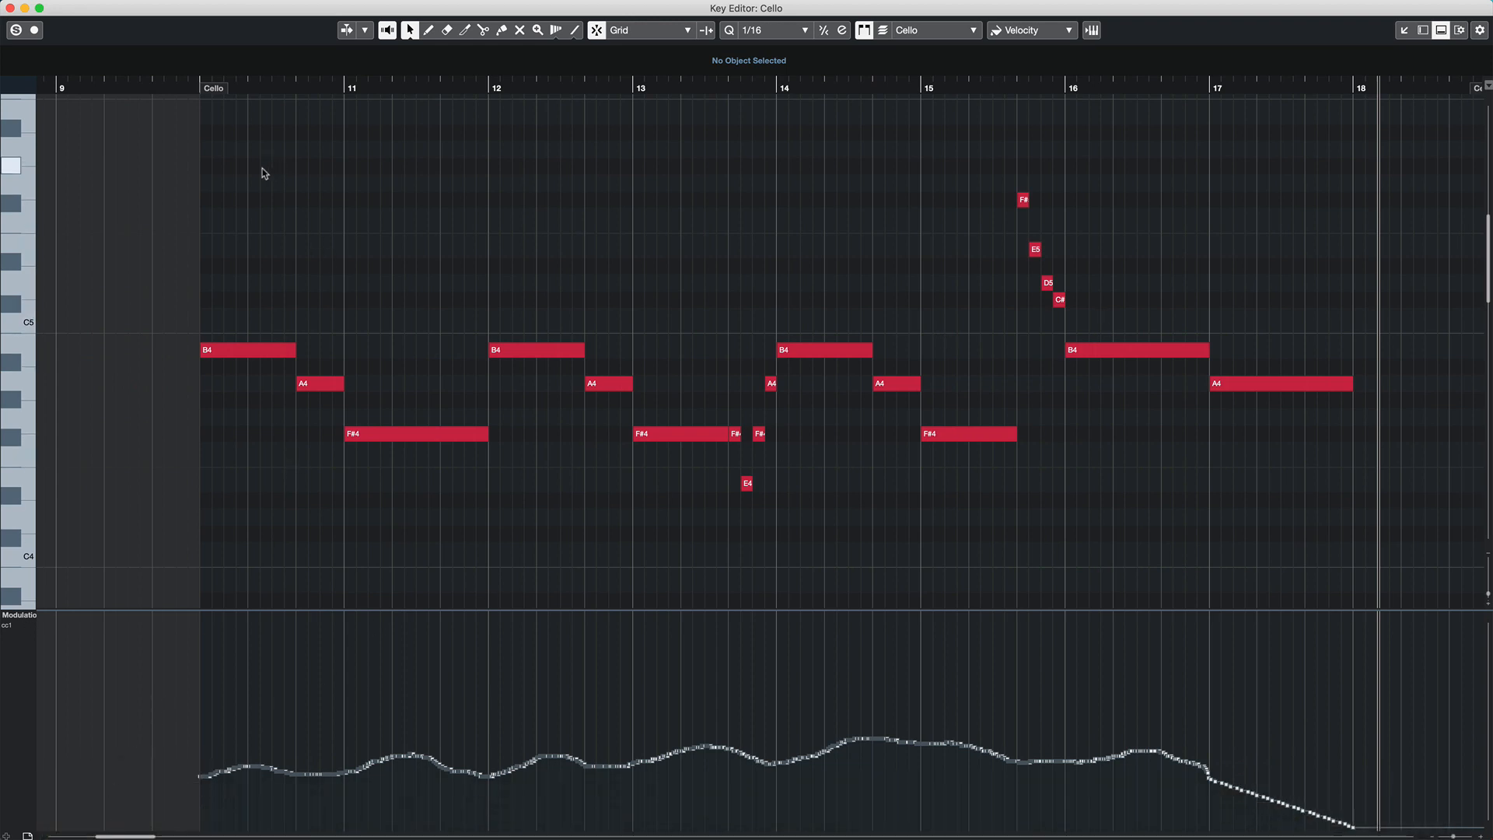
# Lower all notes of the Violin 2 copy by one octave and listen to it from late bar 9
pyautogui.moveTo(215, 163); pyautogui.dragTo(1341, 553)
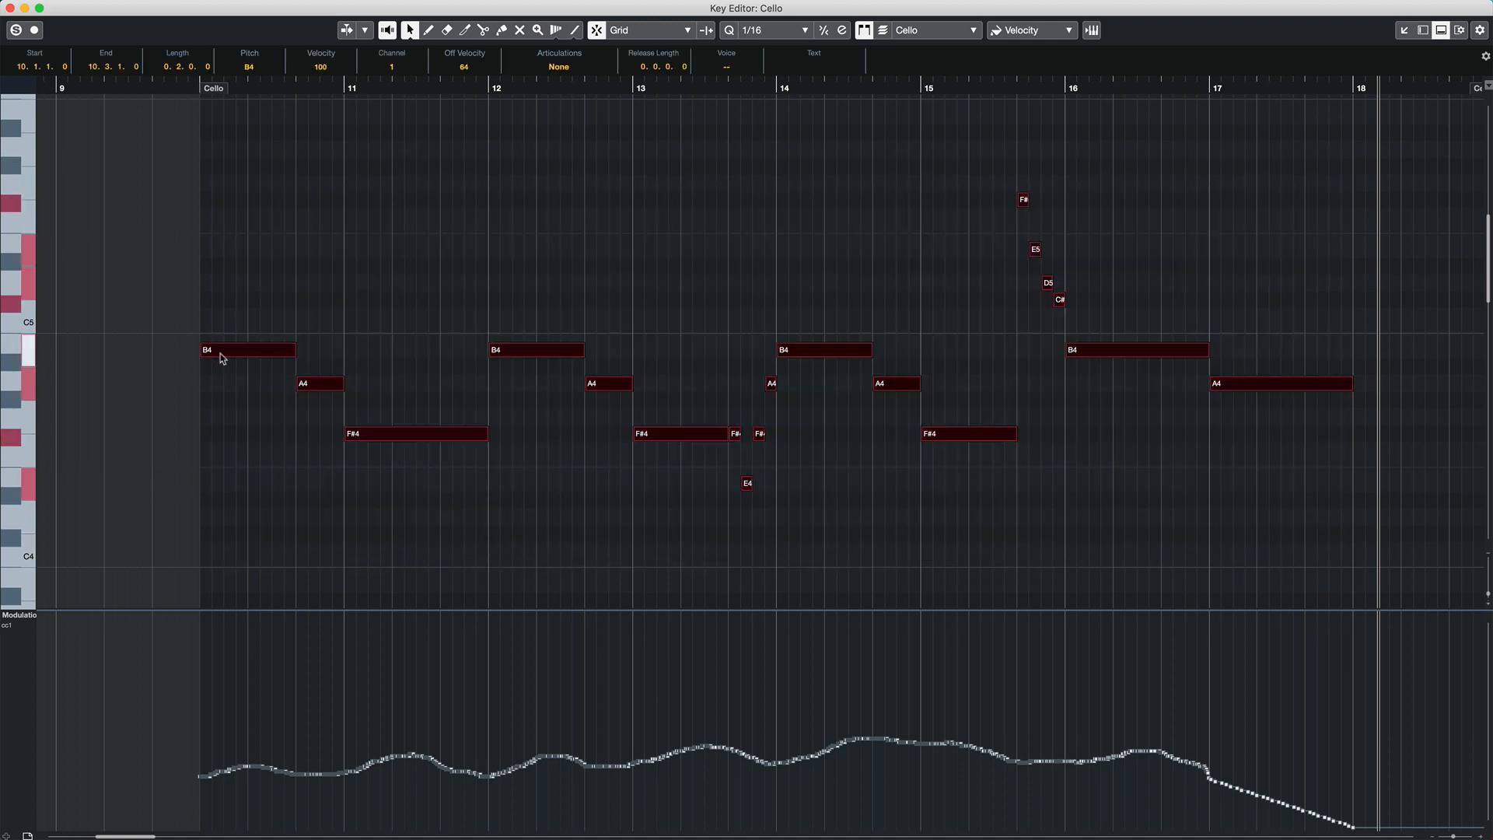
pyautogui.moveTo(220, 356); pyautogui.dragTo(220, 570)
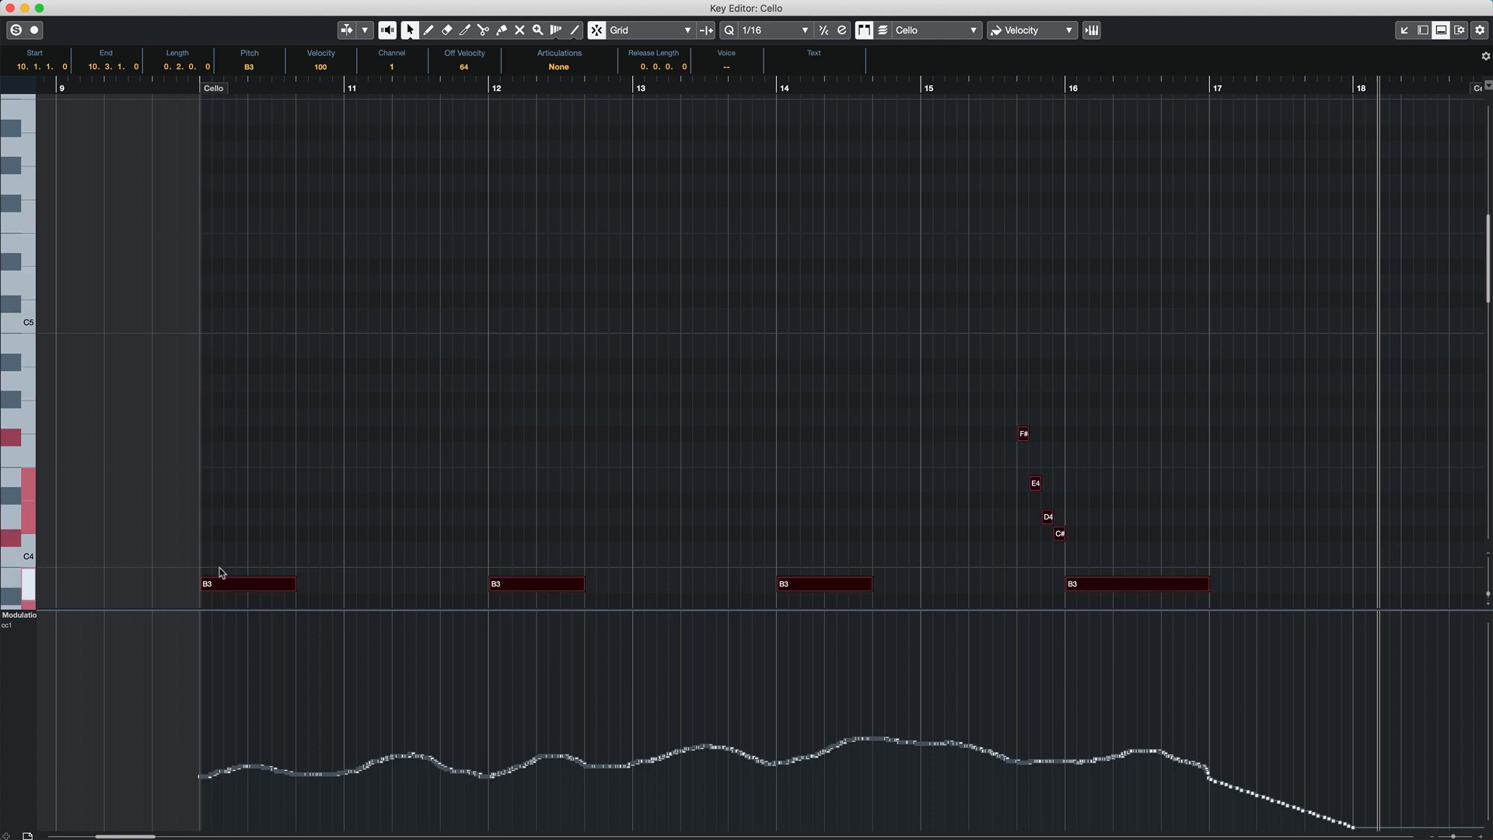
pyautogui.click(148, 89)
pyautogui.scroll(-2, 356, 281)
pyautogui.scroll(-1, 356, 281)
pyautogui.scroll(1, 356, 281)
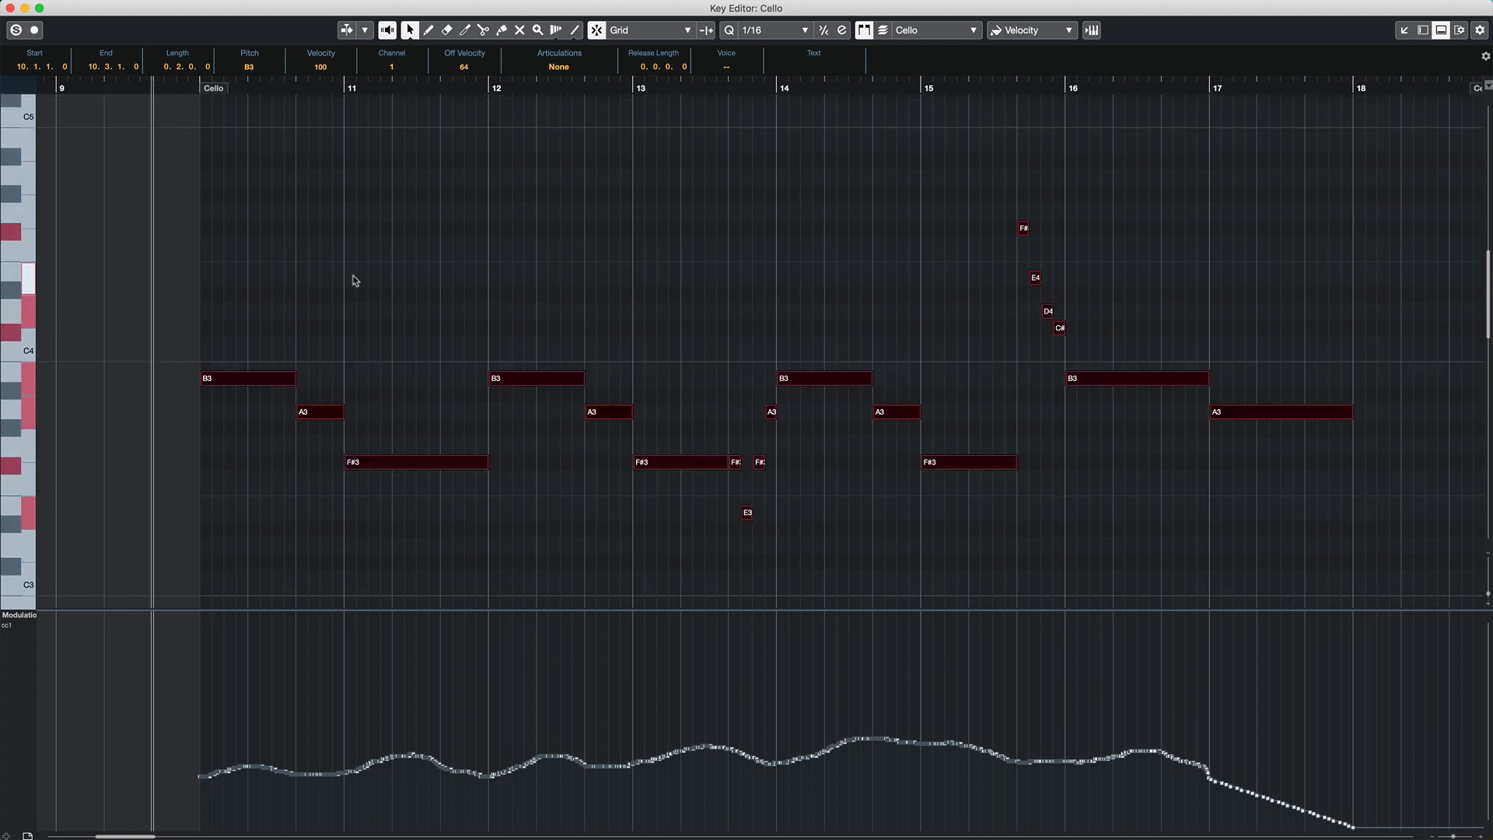
pyautogui.press('space')
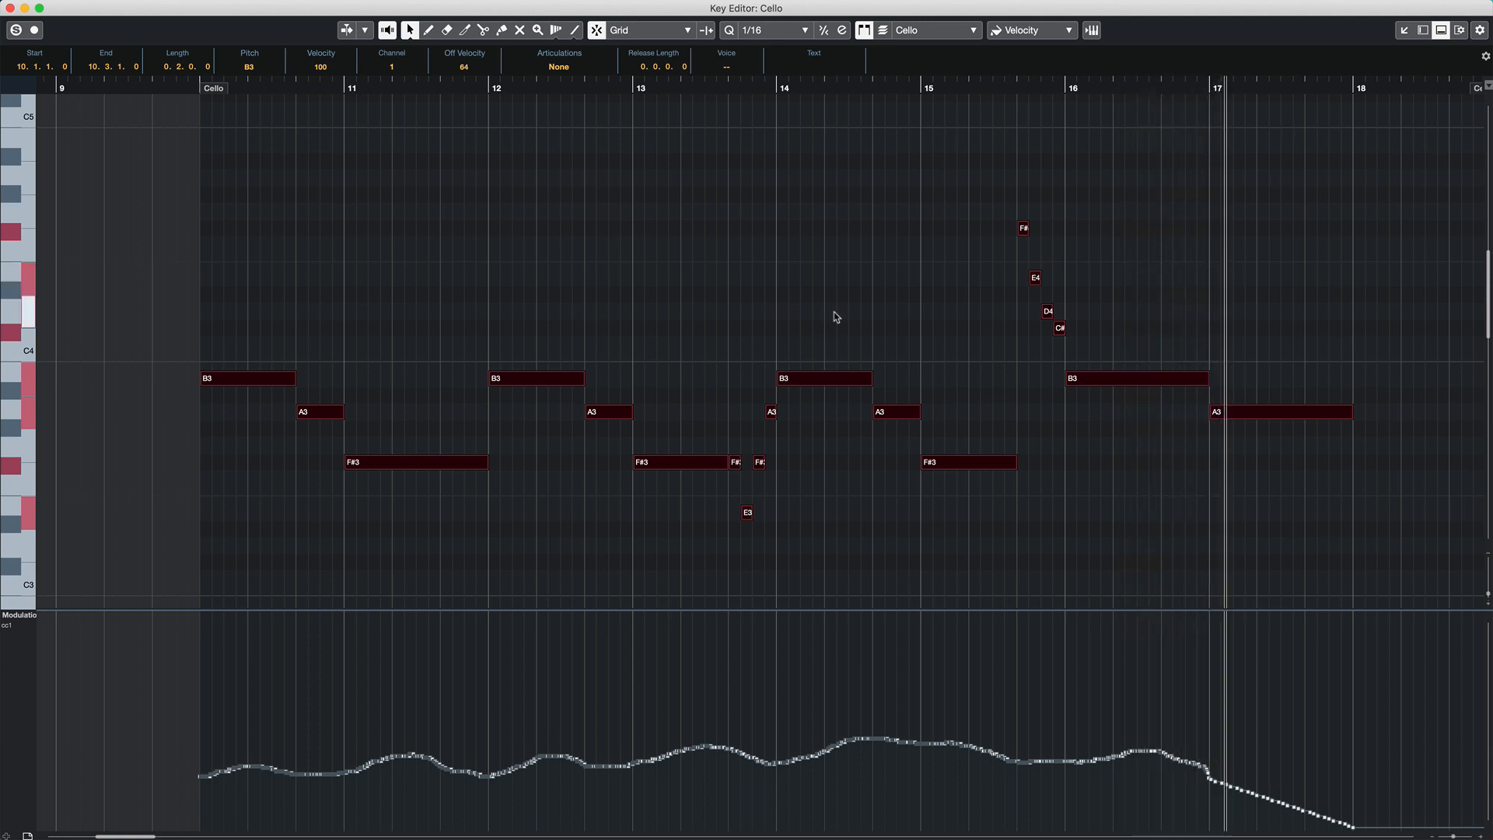
# Raise the final long note in bar 17 to B3 and listen to the ending from the middle of bar 15
pyautogui.click(1228, 368)
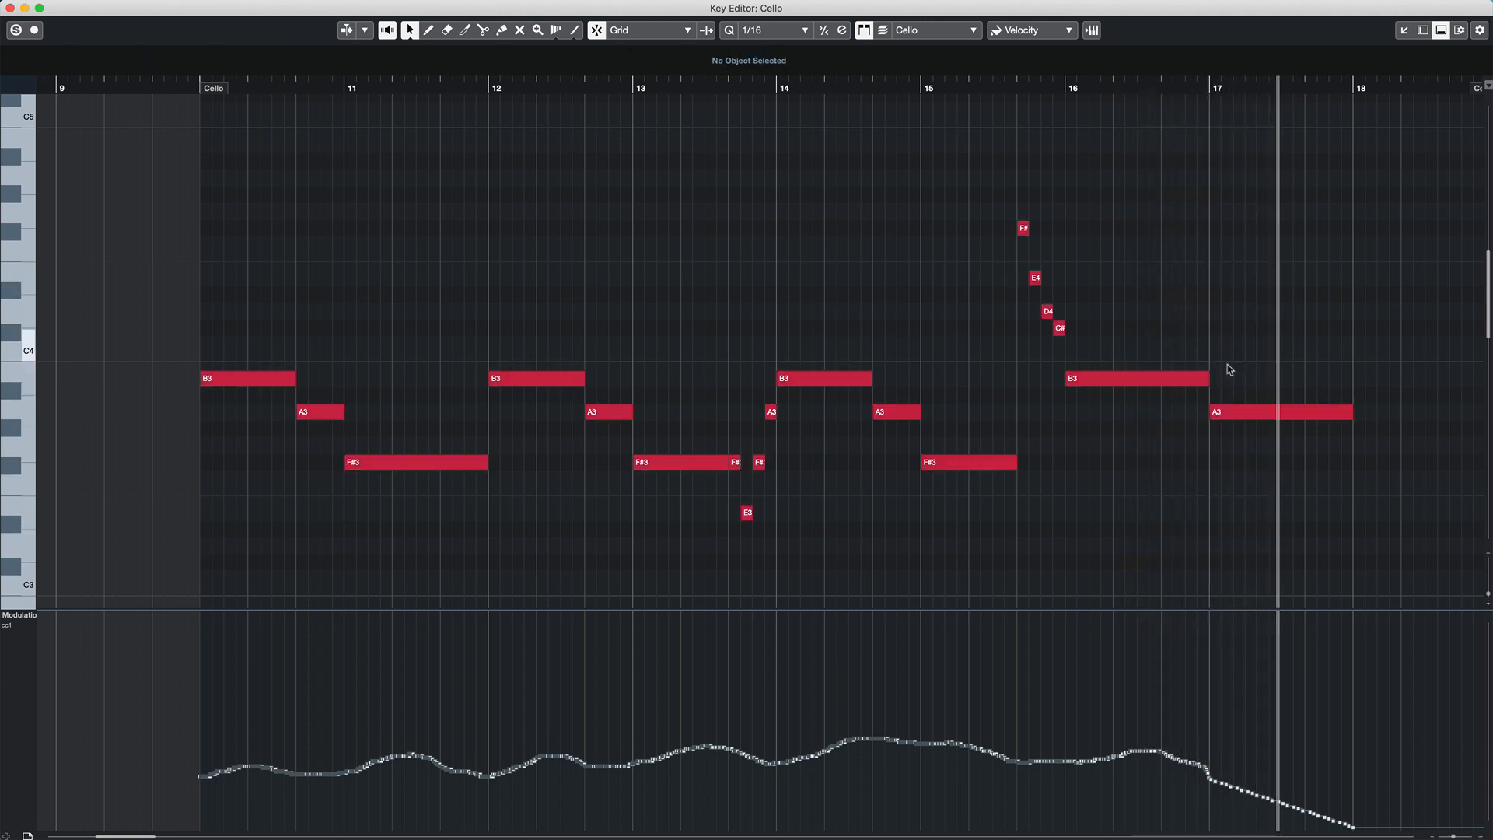
pyautogui.click(1230, 413)
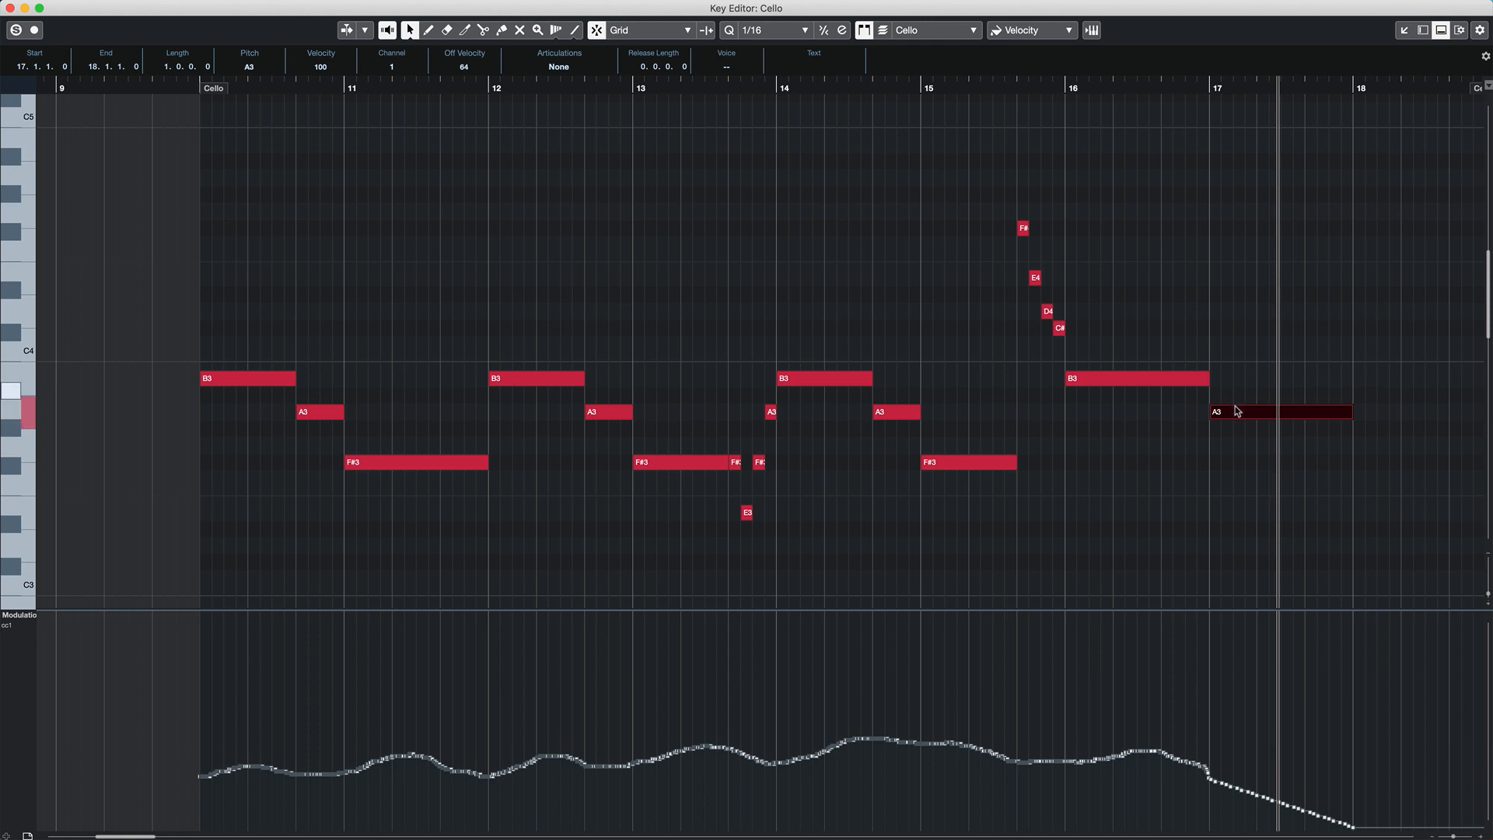
pyautogui.moveTo(1236, 410); pyautogui.dragTo(1236, 382)
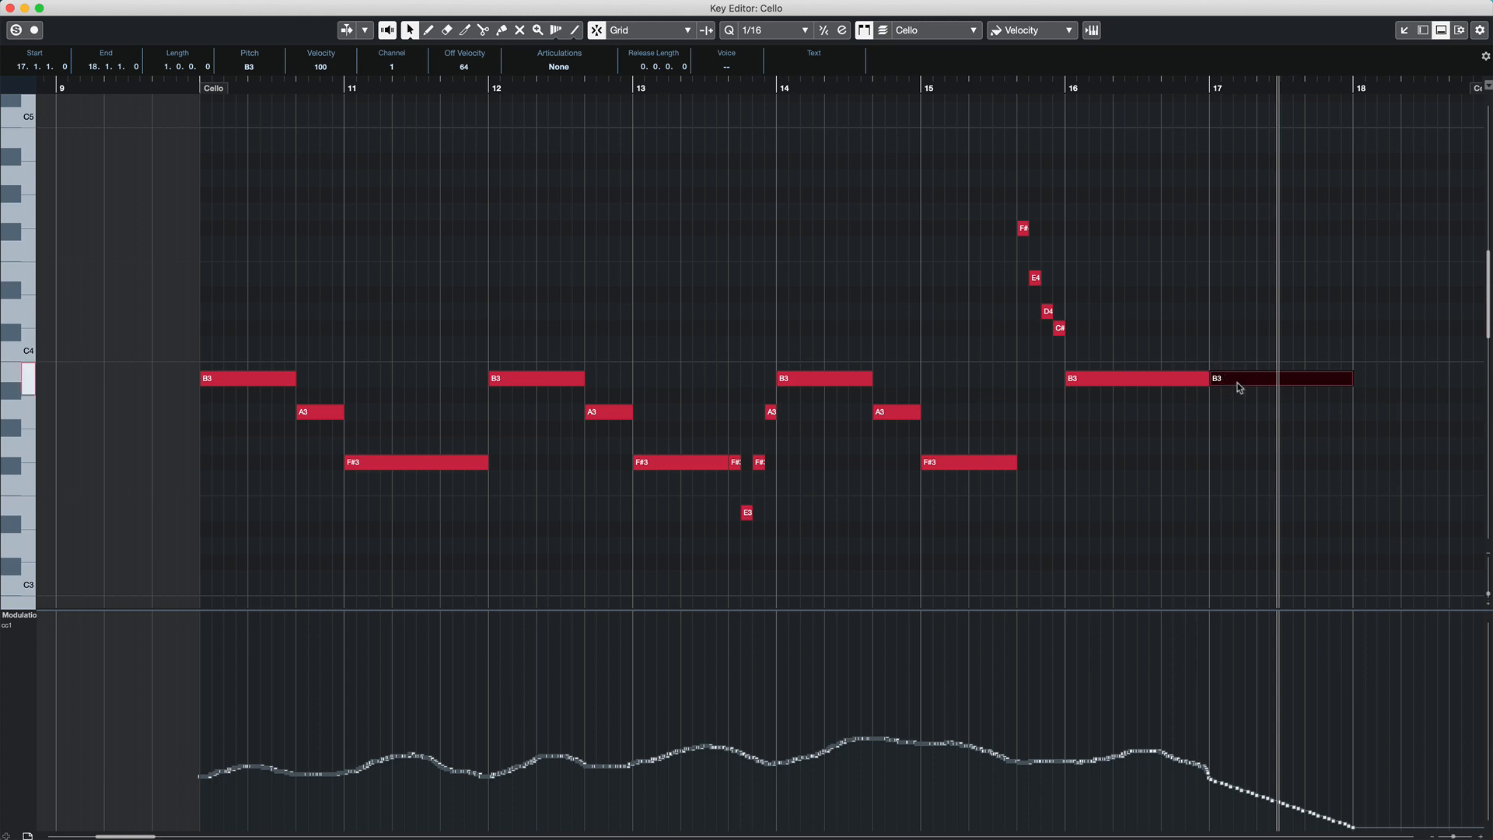
pyautogui.click(1045, 87)
pyautogui.click(998, 87)
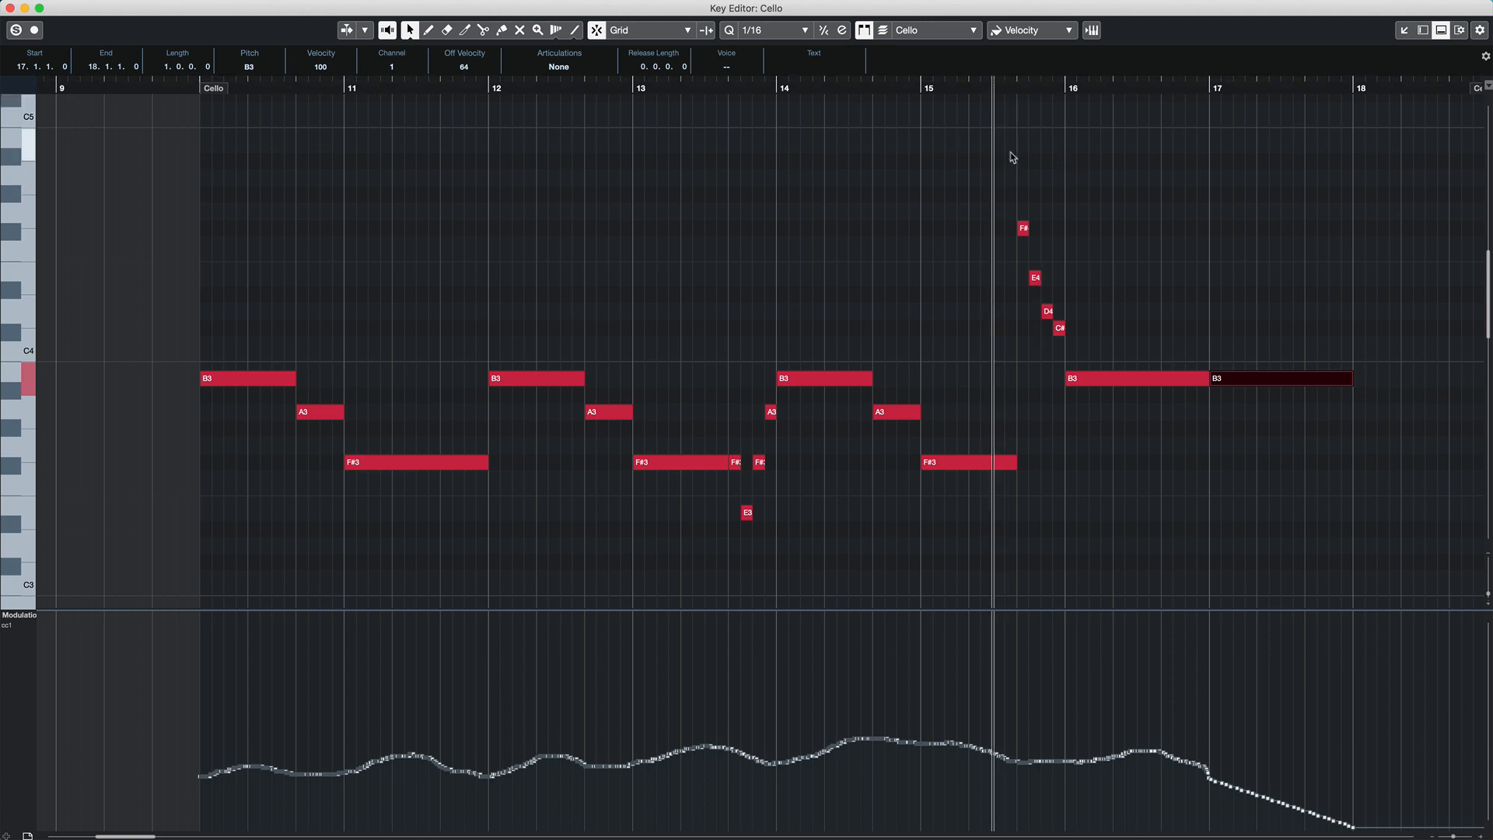
pyautogui.press('space')
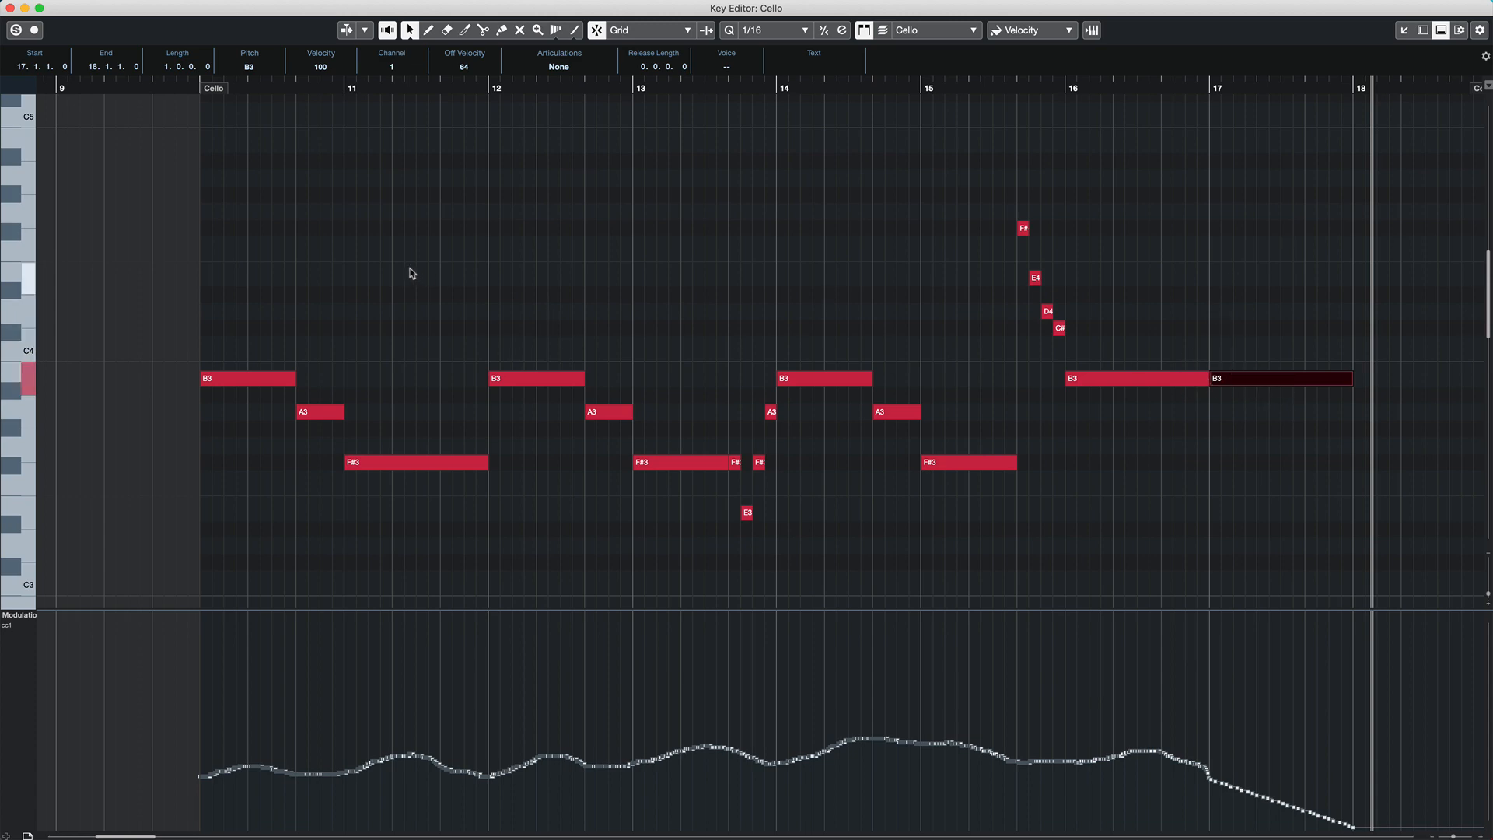
# Return to the project window, select the Viola track, and copy the Violin 2 part onto it at bar 10
pyautogui.hotkey('ctrl', 'Up')
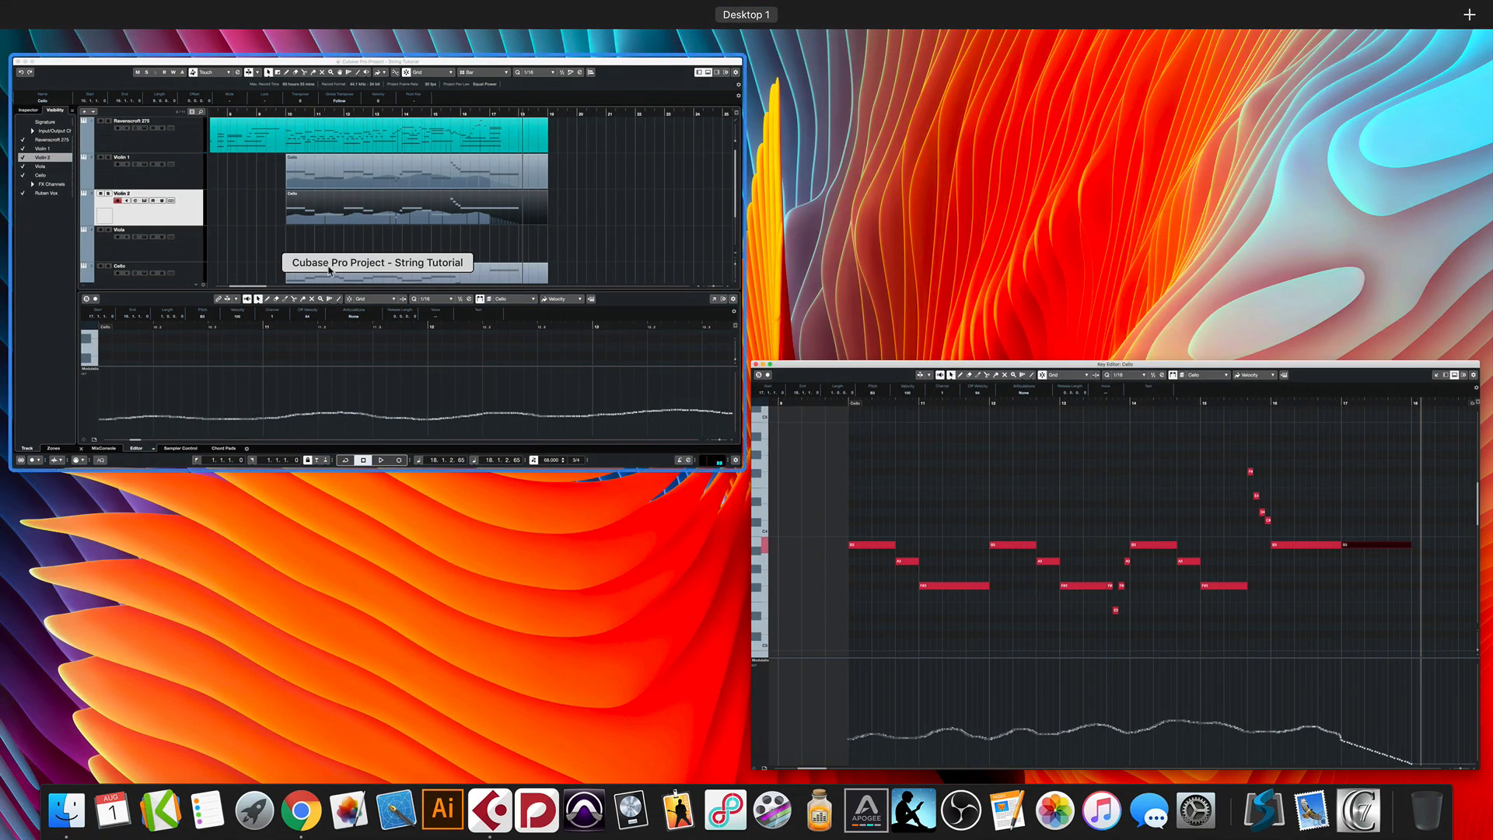
pyautogui.click(305, 254)
pyautogui.click(333, 377)
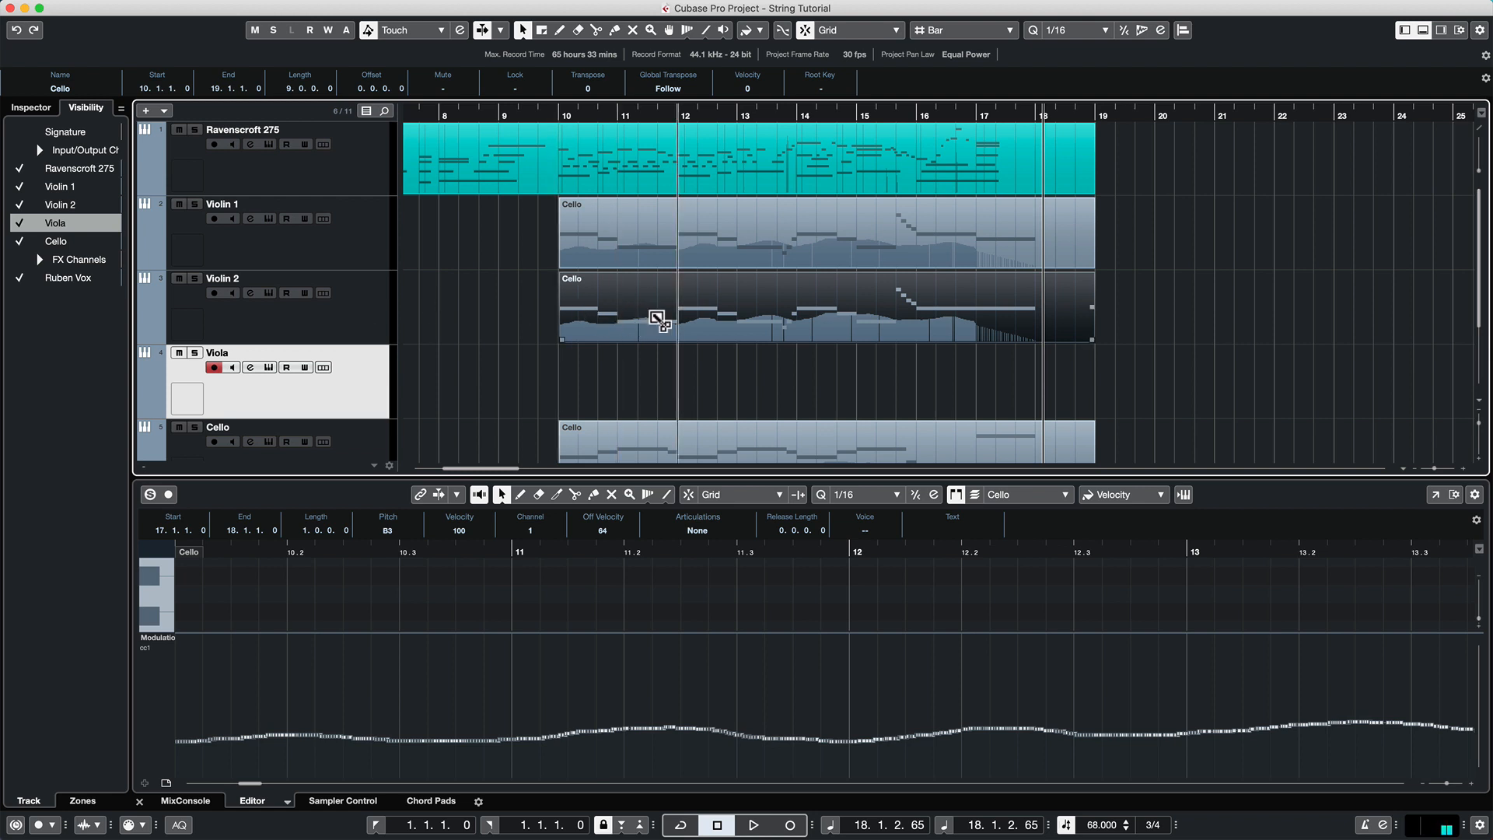
pyautogui.moveTo(656, 323); pyautogui.dragTo(652, 368)
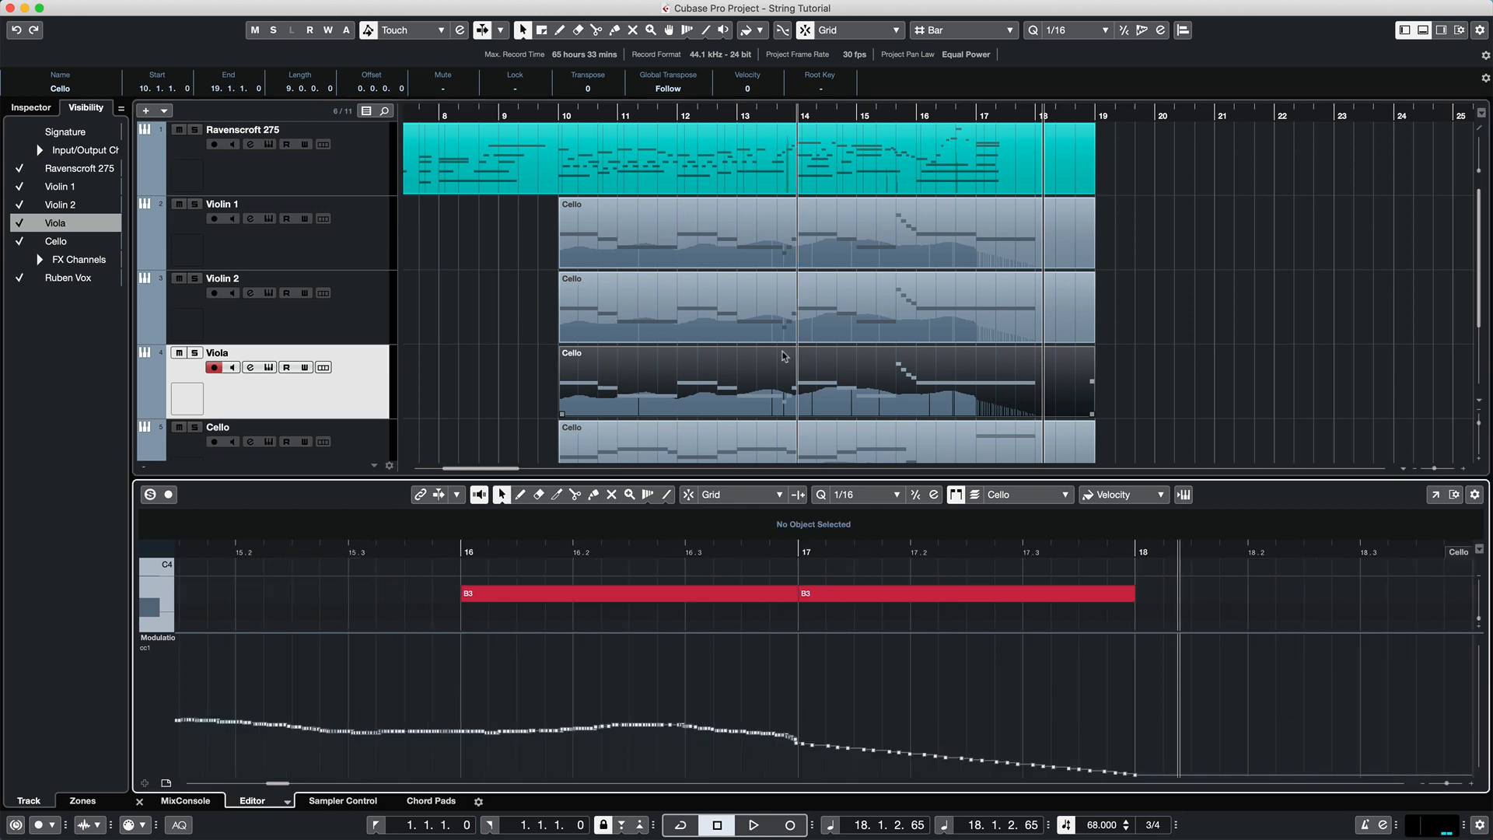
# Hide the project window's lower editor and bring the Viola copy into view in the separate Key Editor
pyautogui.click(1421, 35)
pyautogui.click(1422, 35)
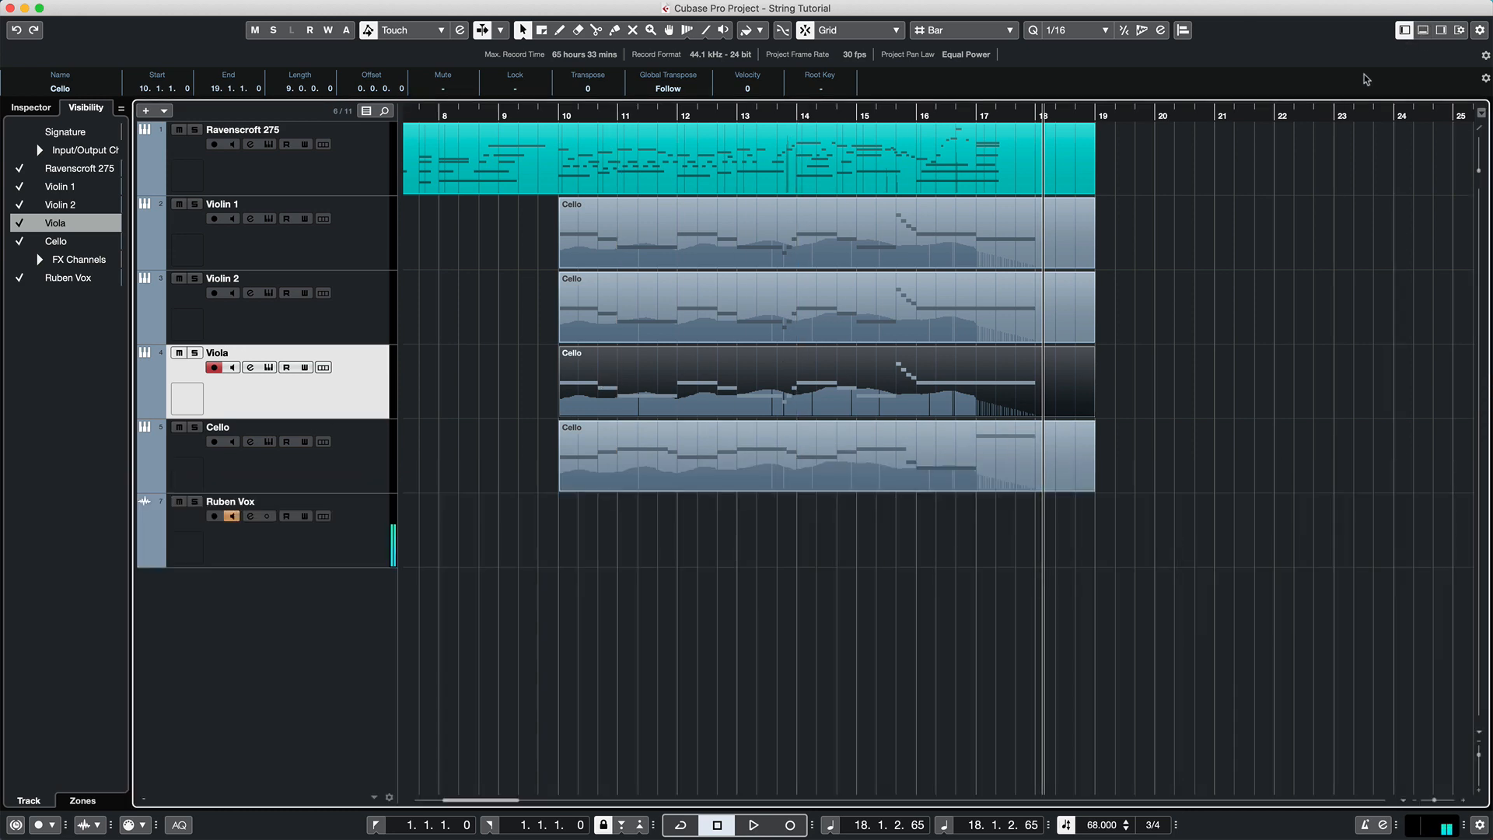
pyautogui.hotkey('ctrl', 'Up')
pyautogui.click(515, 375)
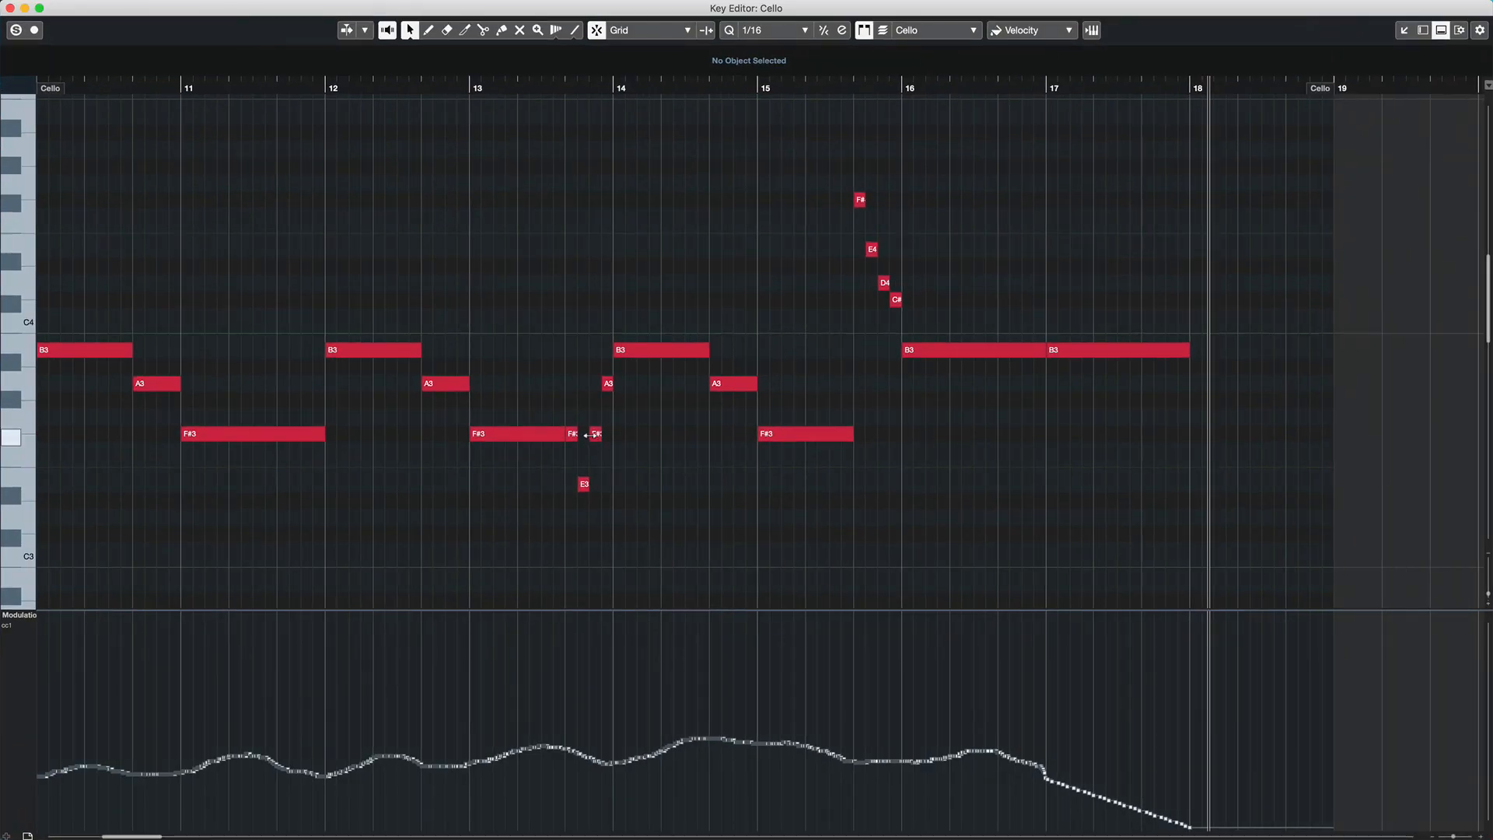
pyautogui.press('Home')
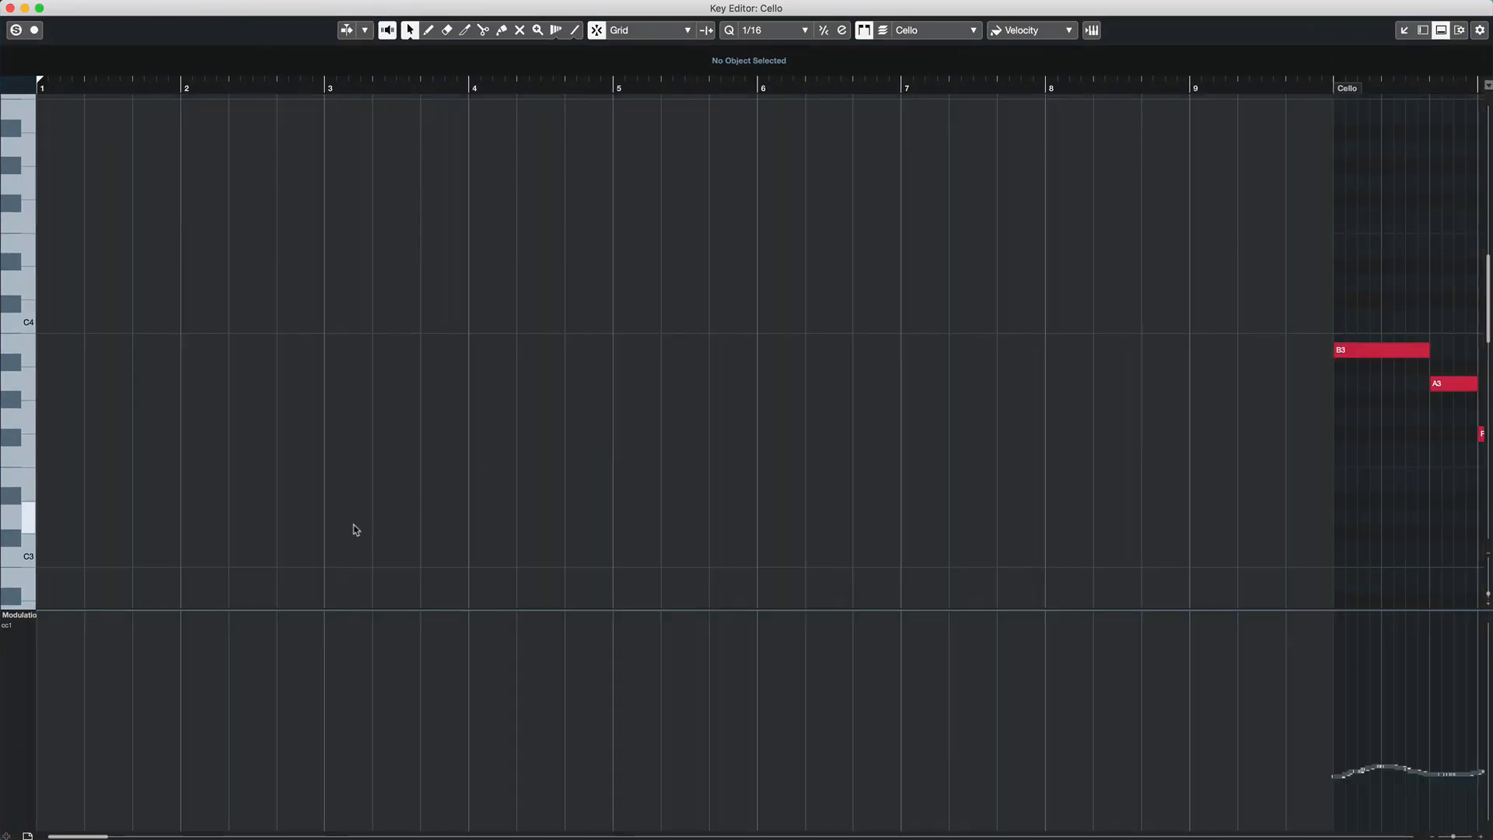
pyautogui.moveTo(94, 836); pyautogui.dragTo(142, 835)
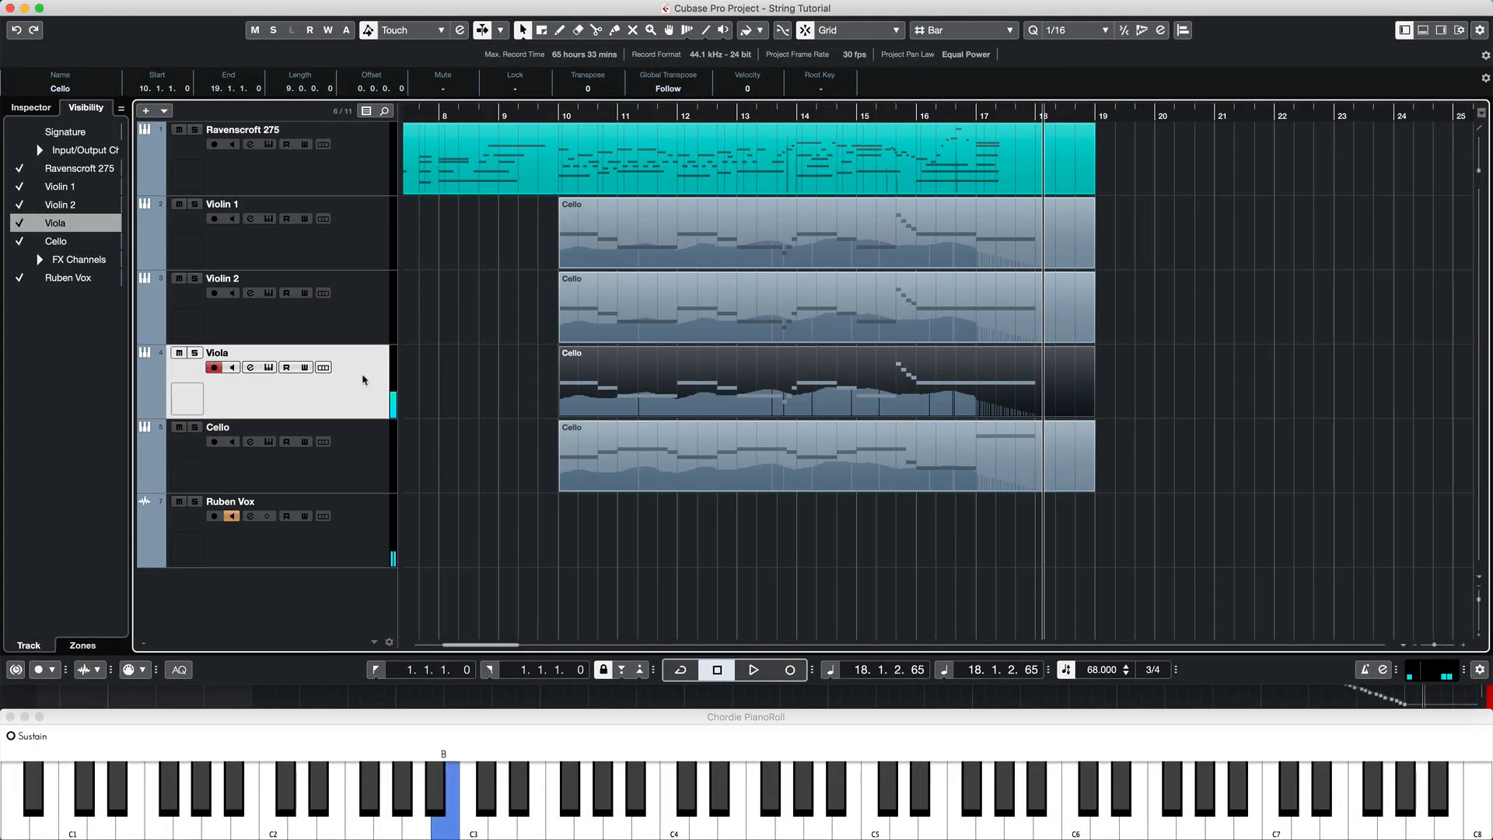
# Select the Cello track and the Violin 2 track in turn to audition notes on each instrument
pyautogui.click(360, 458)
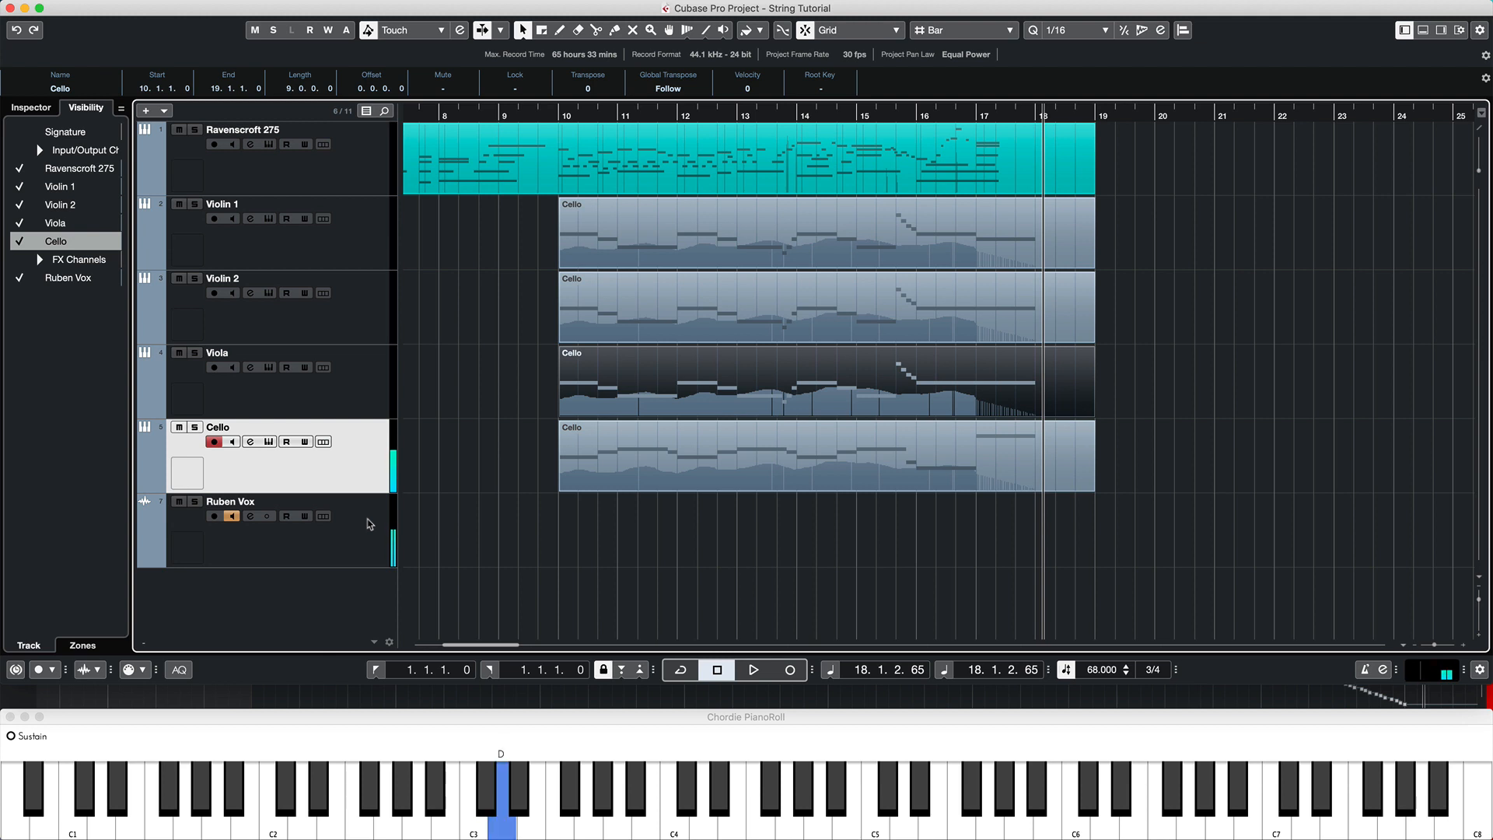
pyautogui.click(353, 321)
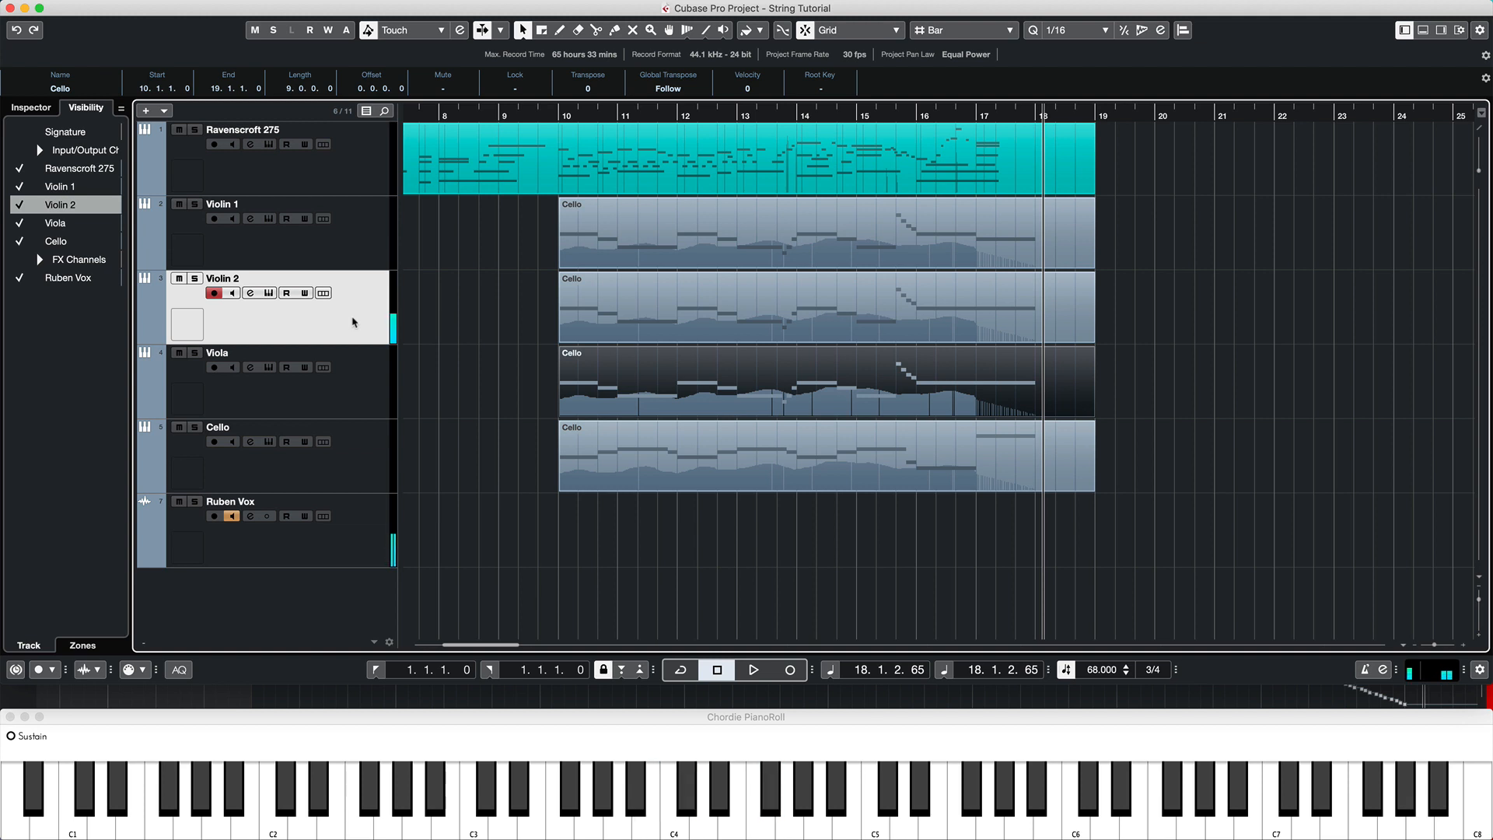
# Open the Viola track's part in the Key Editor, lower the two bar 10 notes to F#3 and E3, and listen
pyautogui.click(368, 394)
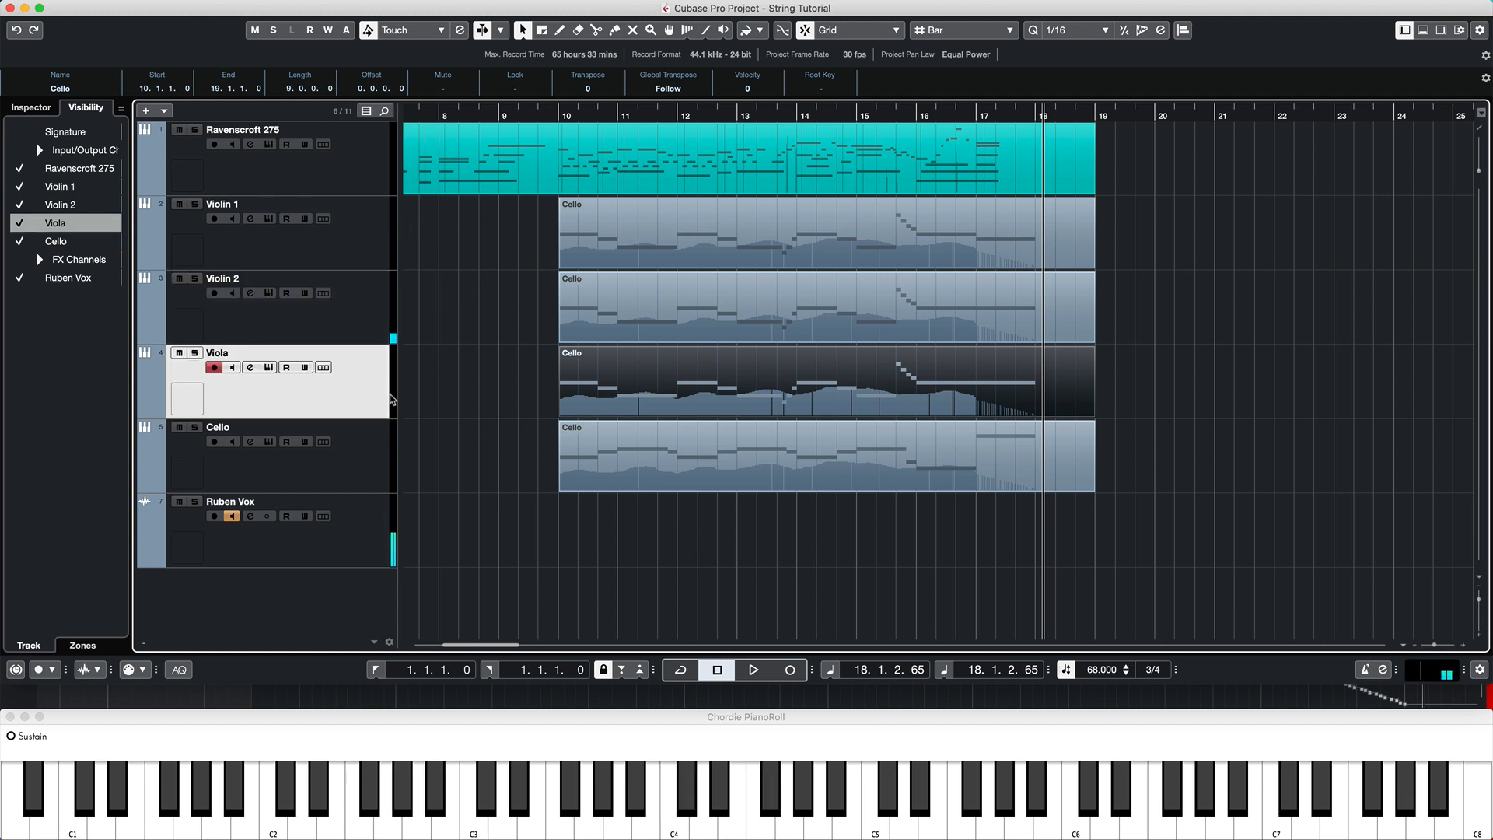
pyautogui.doubleClick(603, 389)
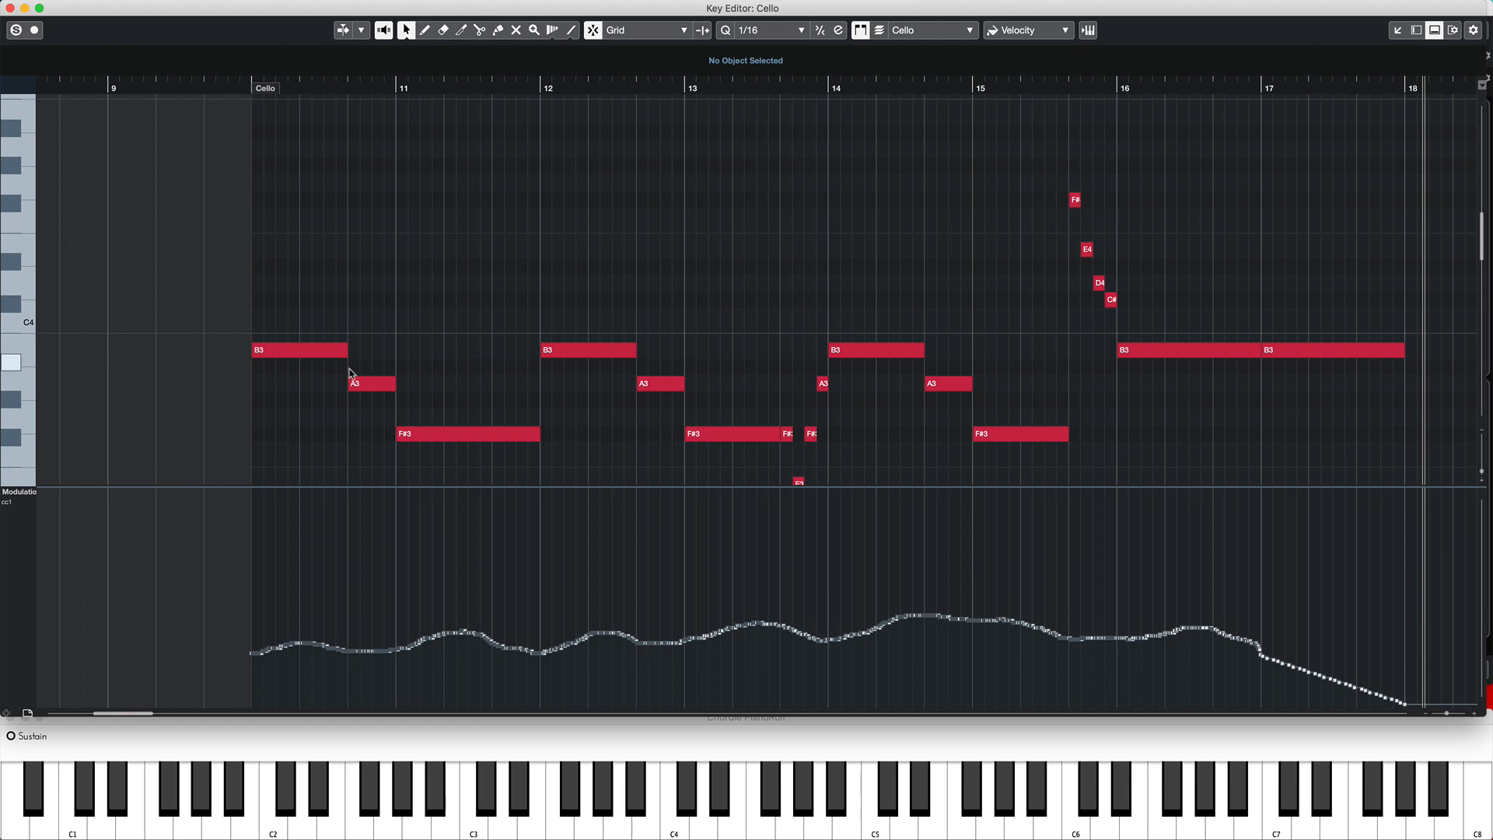
pyautogui.moveTo(286, 351); pyautogui.dragTo(286, 433)
pyautogui.scroll(-4, 287, 433)
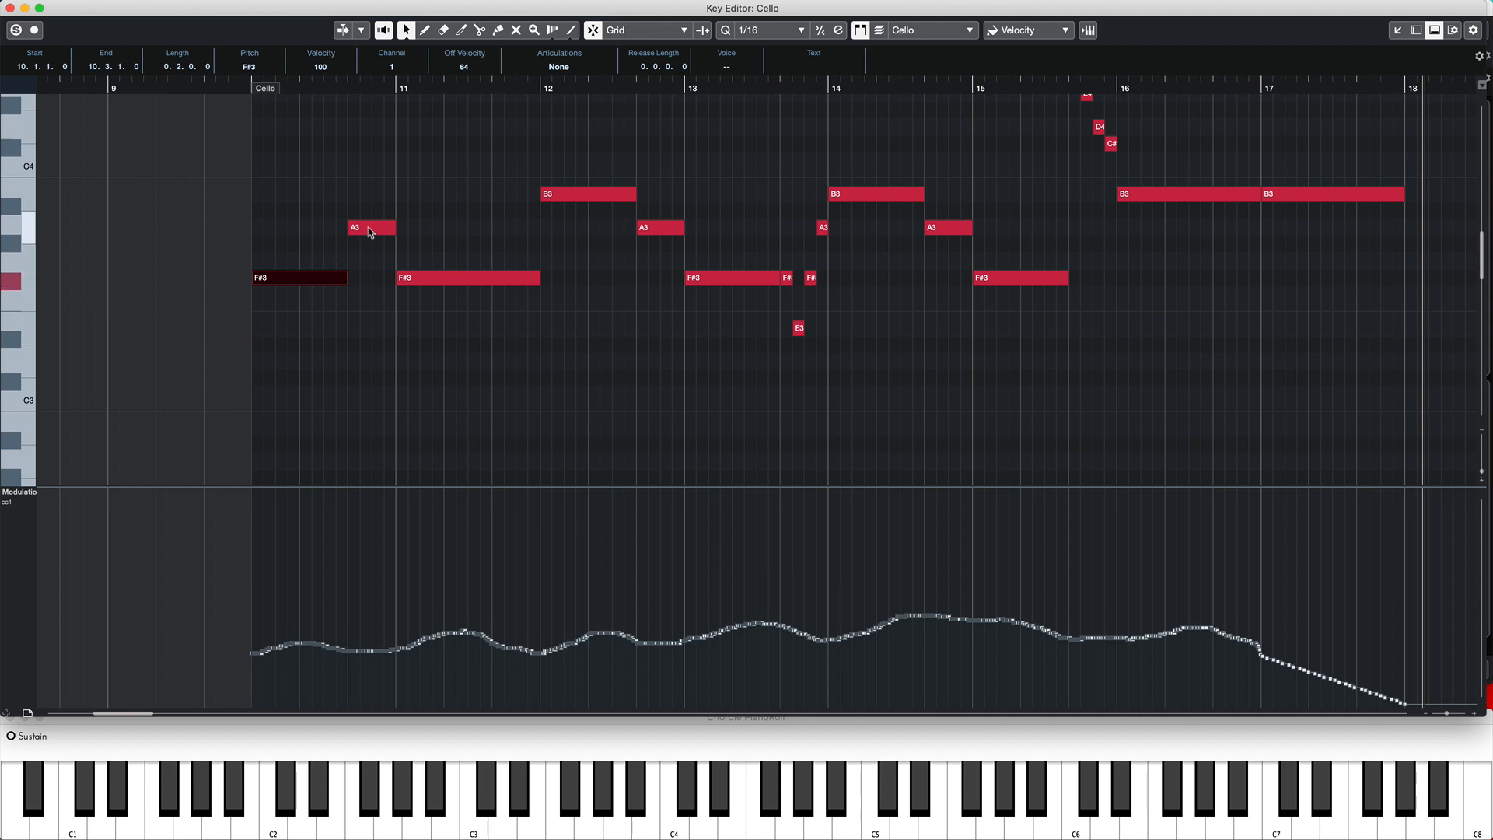
pyautogui.moveTo(365, 227); pyautogui.dragTo(365, 327)
pyautogui.press('space')
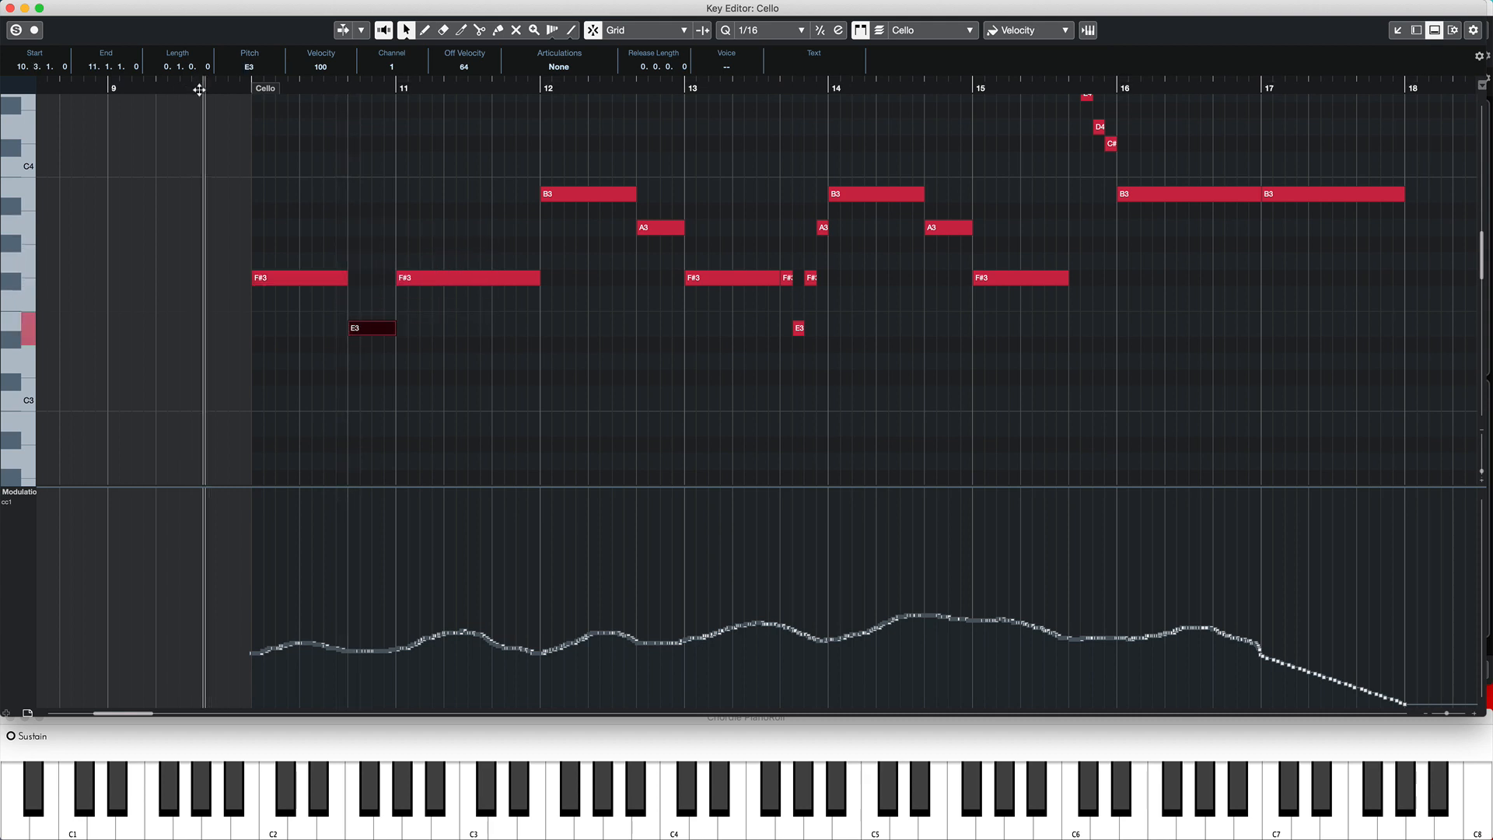
pyautogui.click(294, 231)
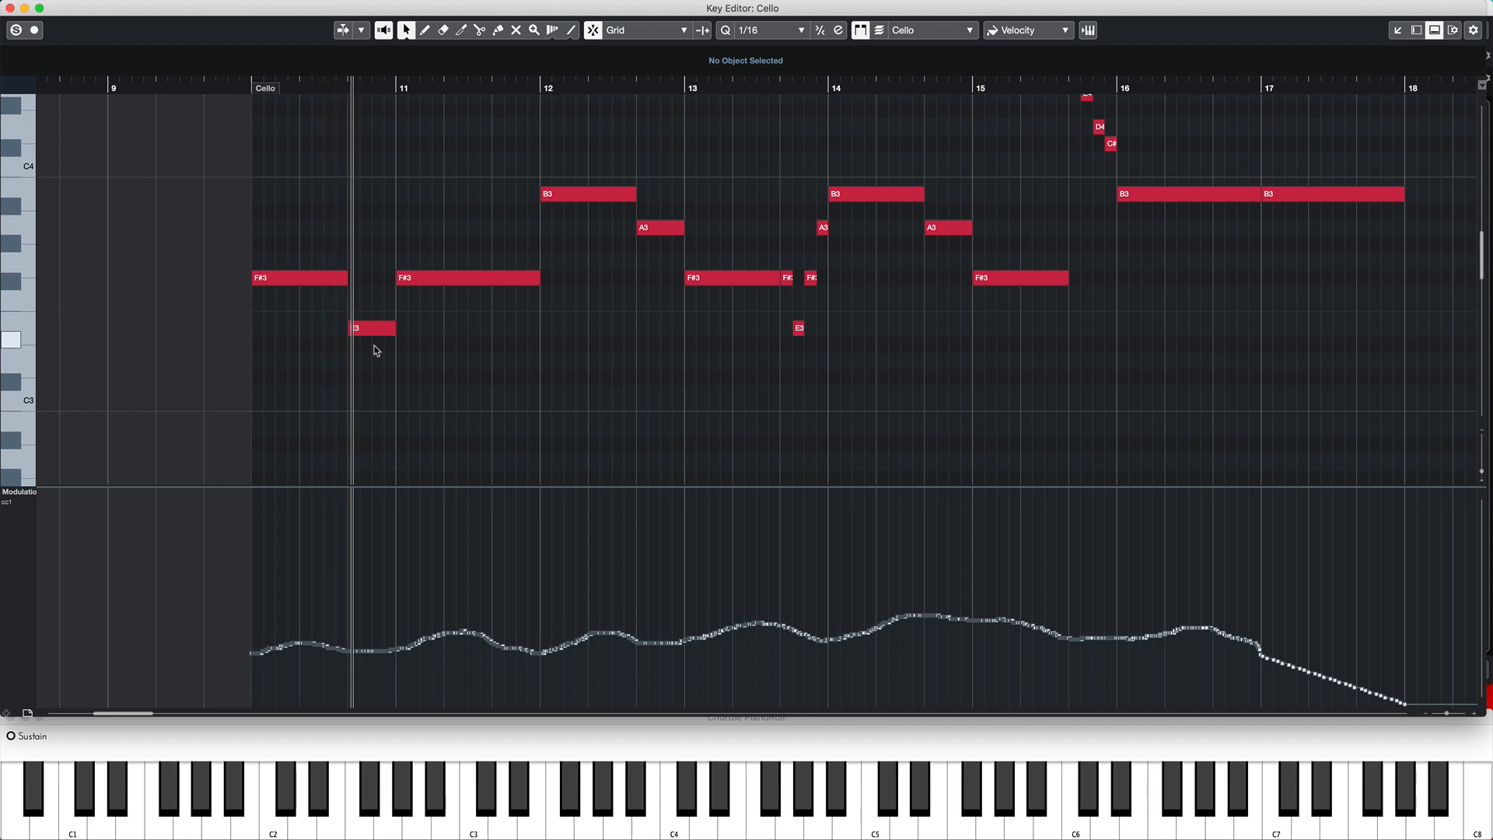
# Audition the first notes of bars 10 and 11 in turn and compare chord tones on the piano keyboard
pyautogui.click(434, 278)
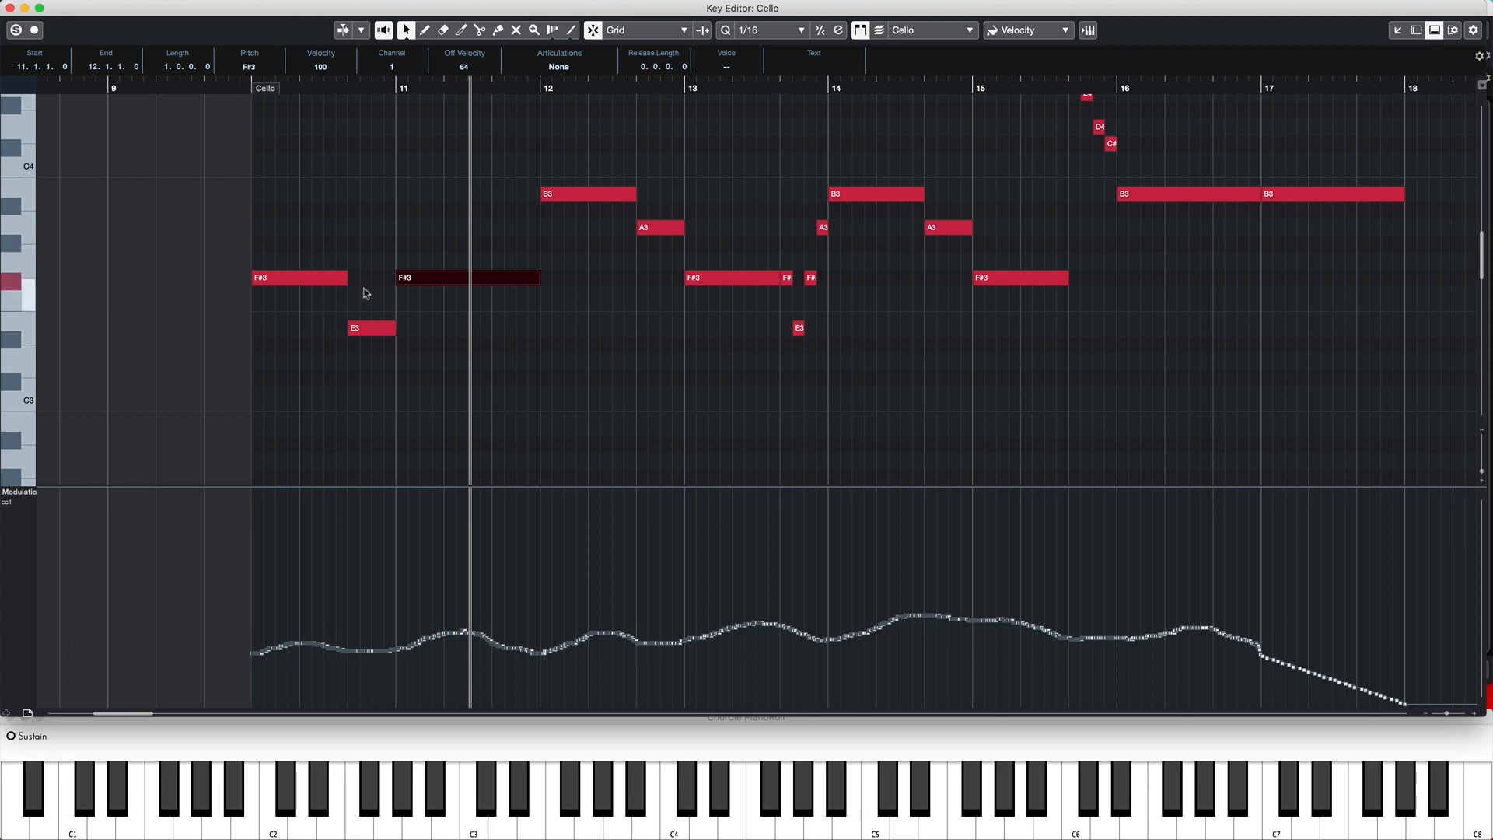
pyautogui.click(314, 283)
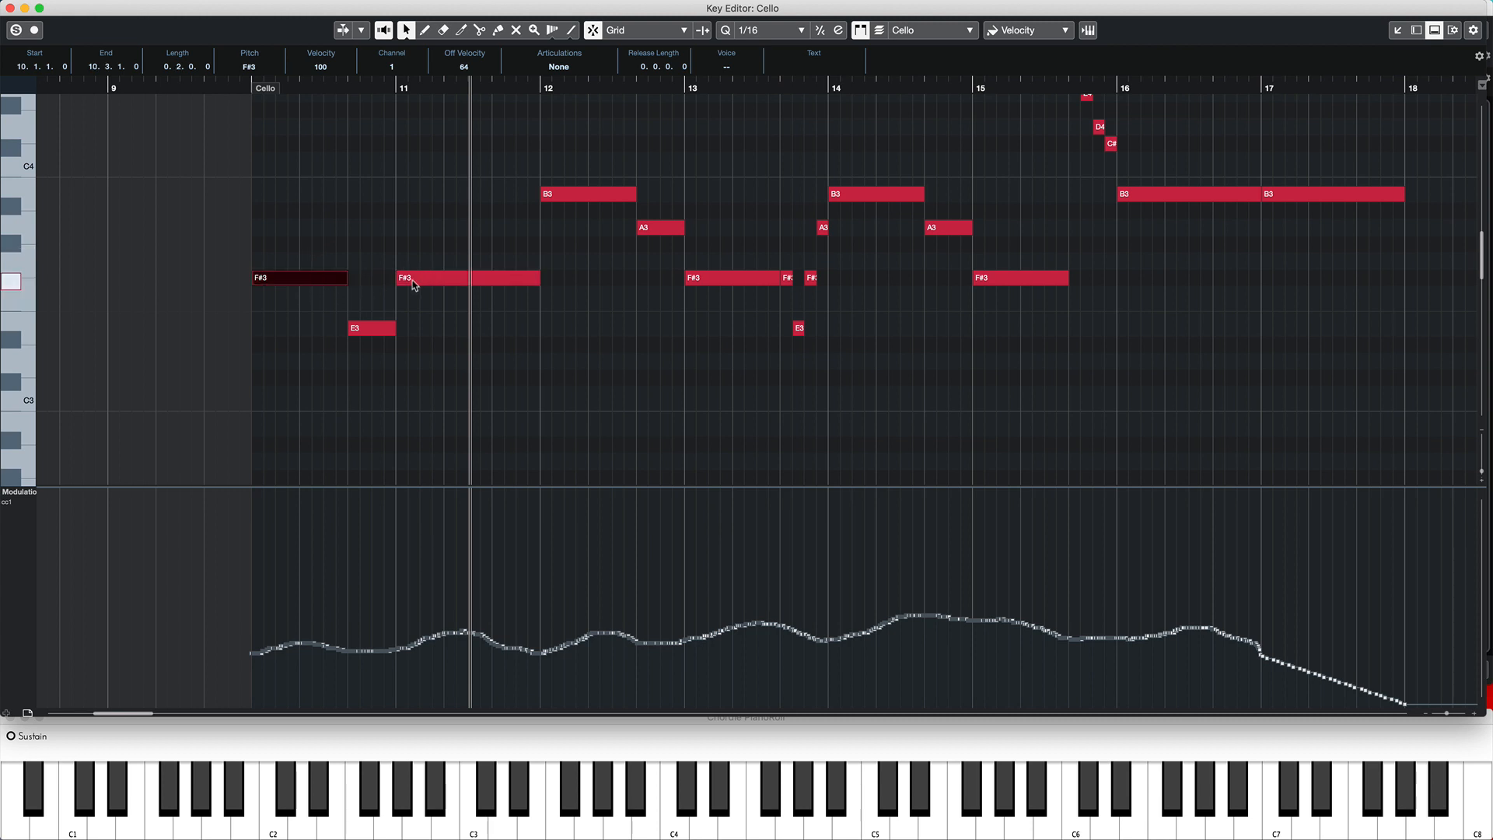
pyautogui.click(426, 282)
pyautogui.click(278, 283)
pyautogui.click(449, 283)
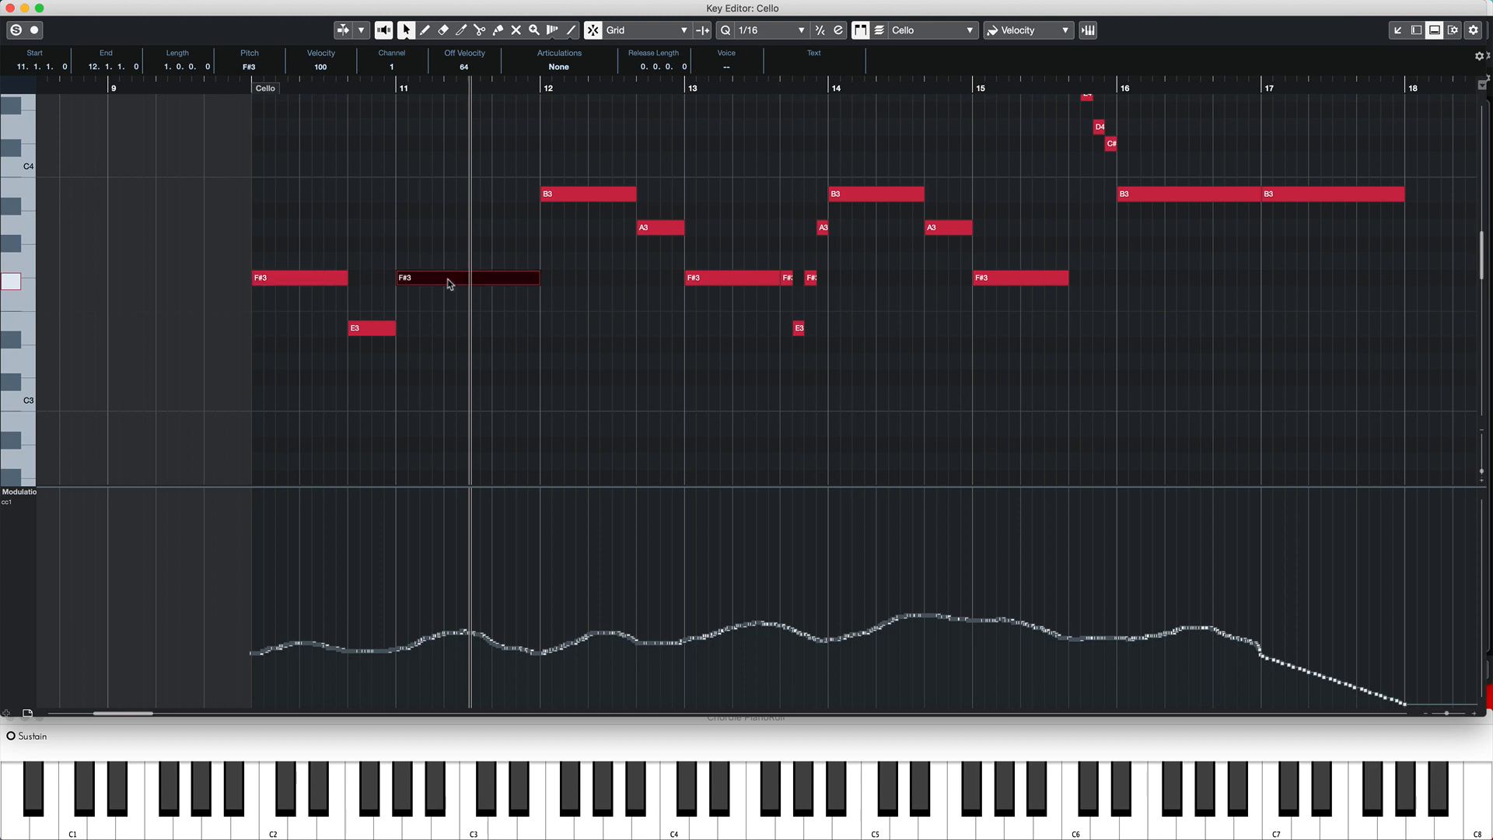
pyautogui.click(319, 287)
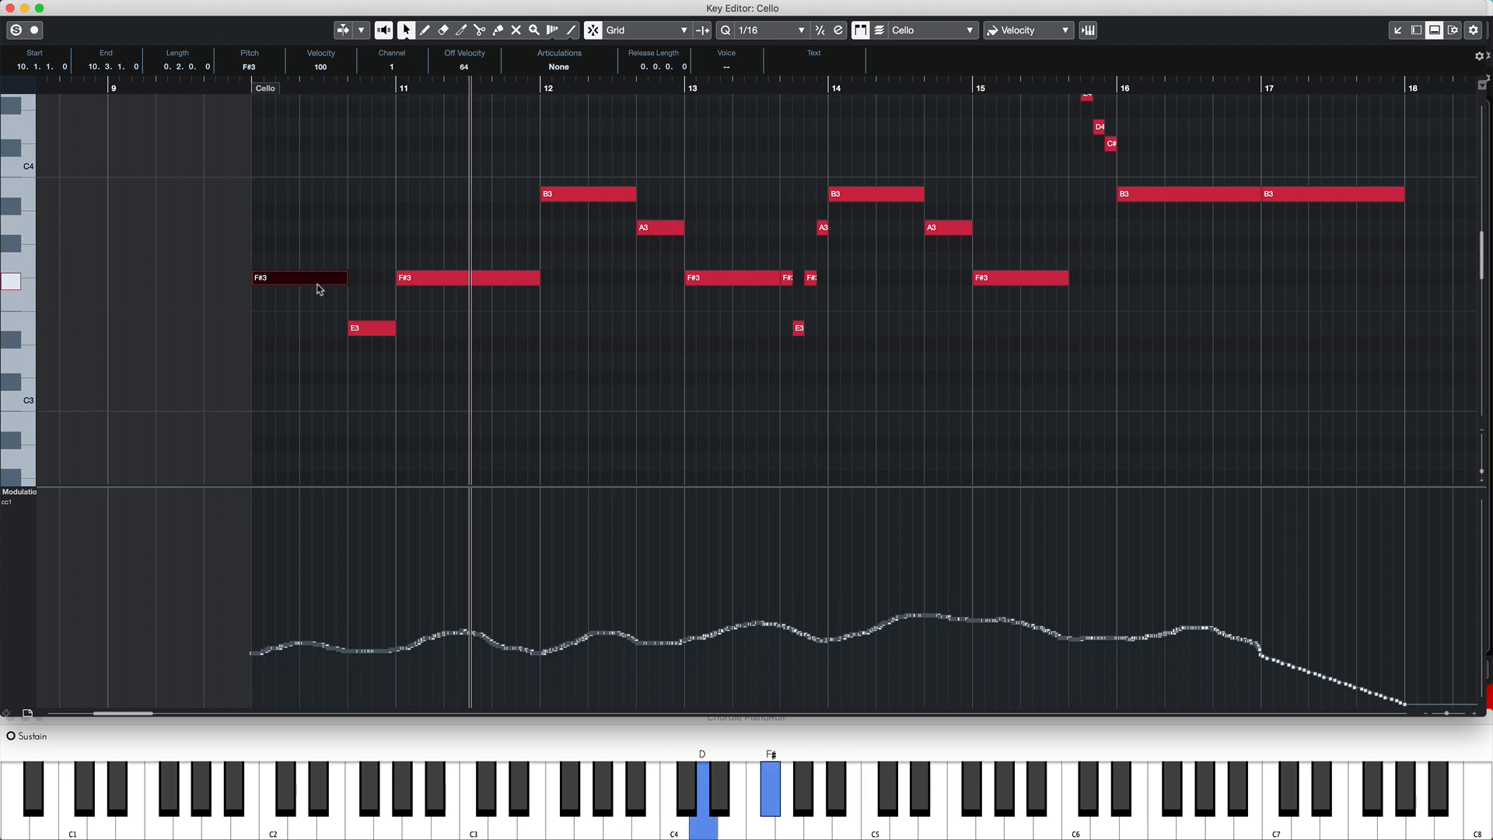
pyautogui.click(773, 802)
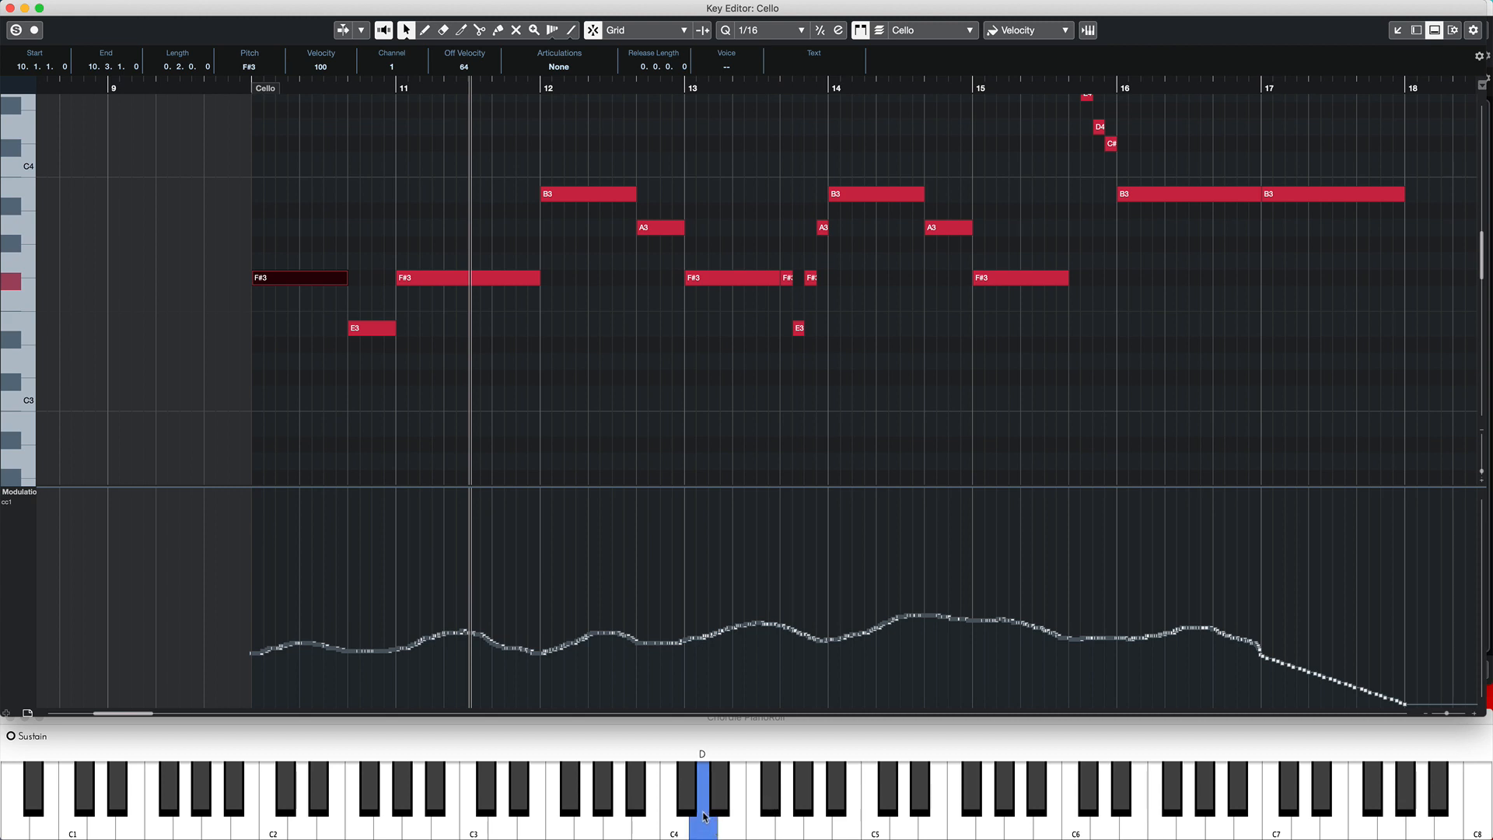
pyautogui.click(822, 832)
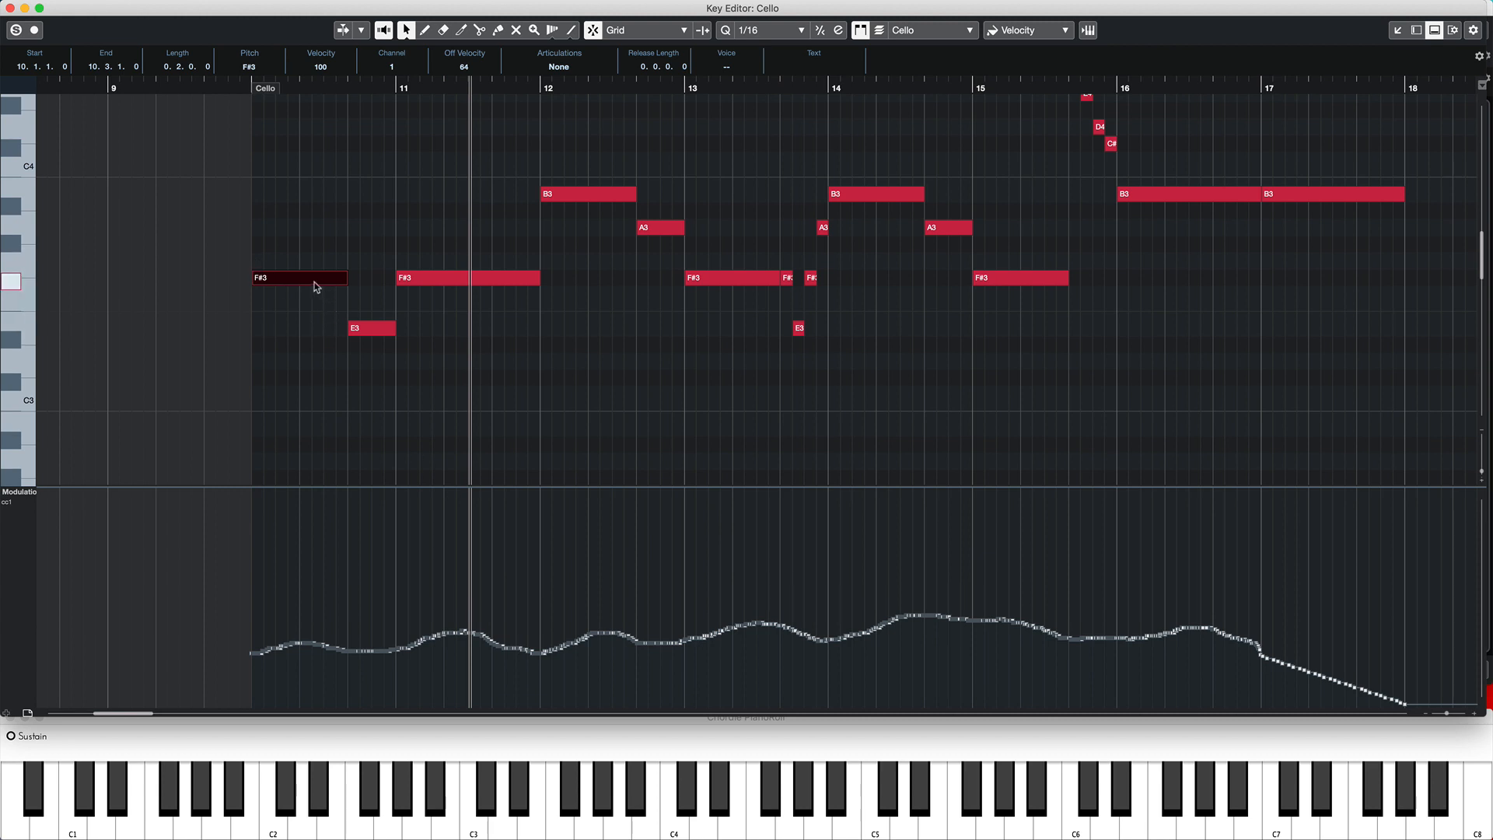
# Lower the bar 11 note to D3, move the bars 12–13 phrase to F#3, E3 and D3, and play from before bar 10
pyautogui.moveTo(443, 282); pyautogui.dragTo(448, 375)
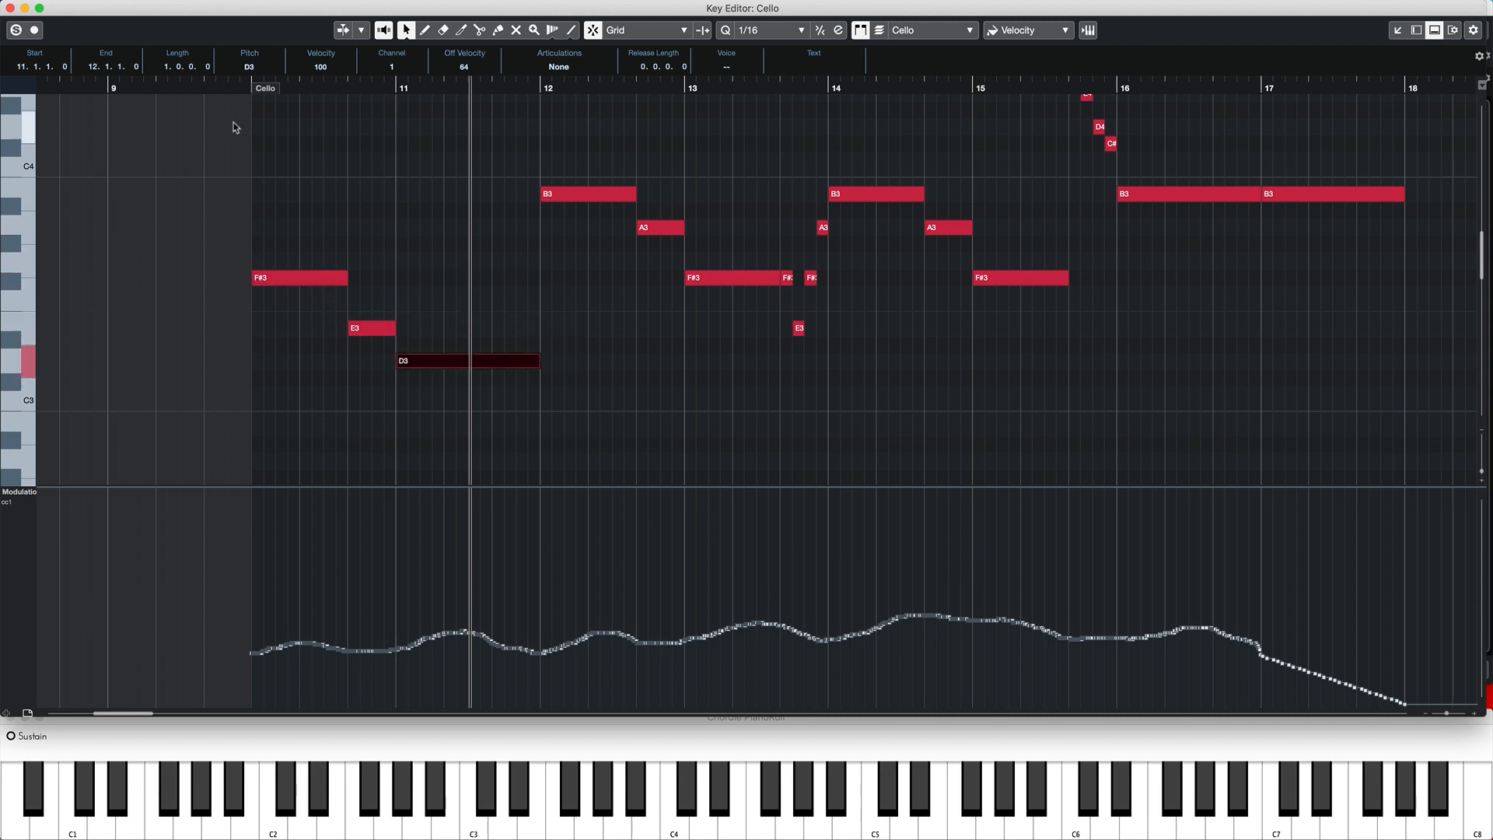
pyautogui.press('space')
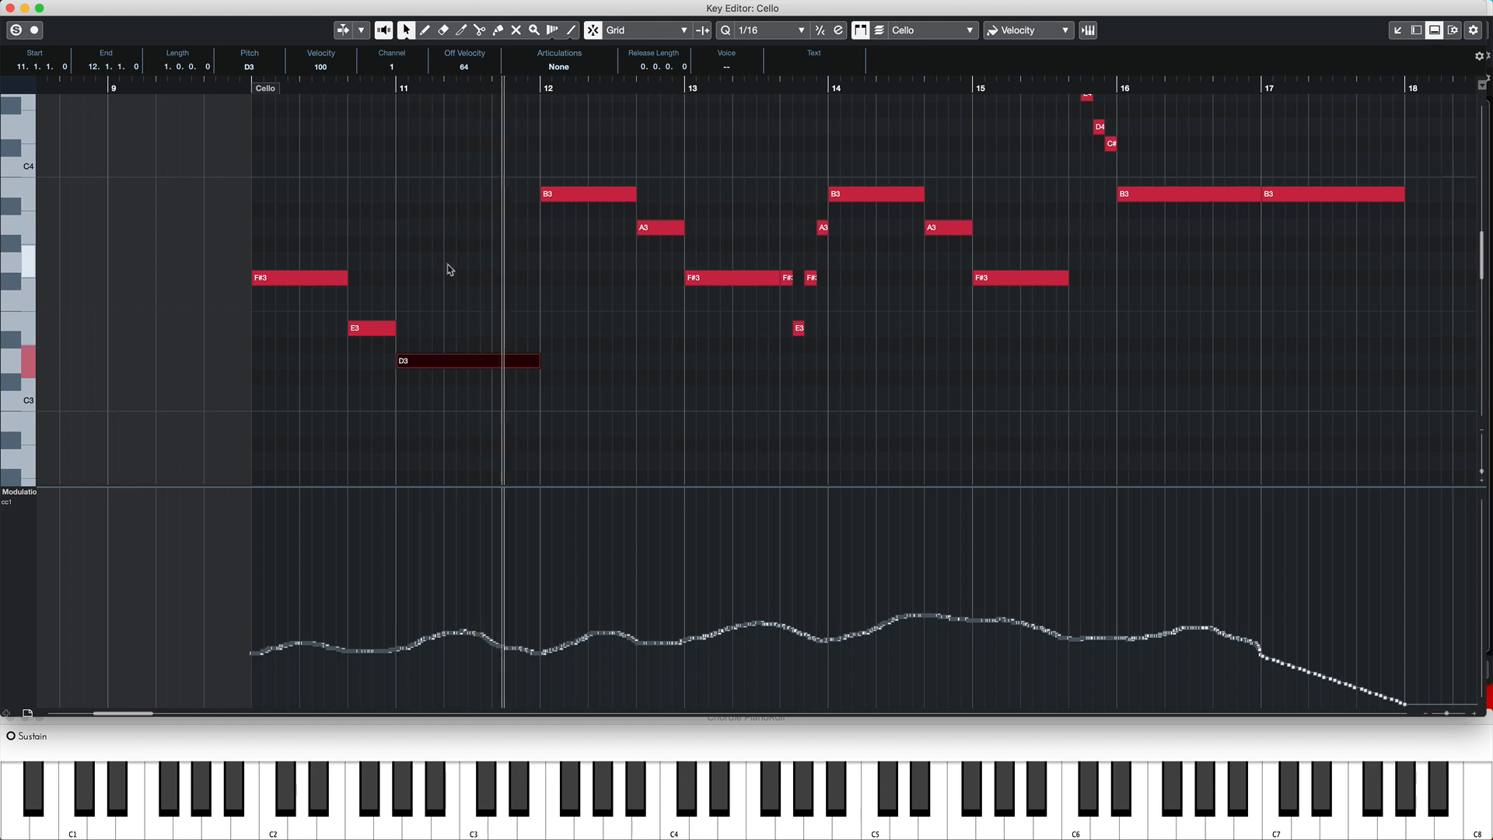
pyautogui.click(571, 206)
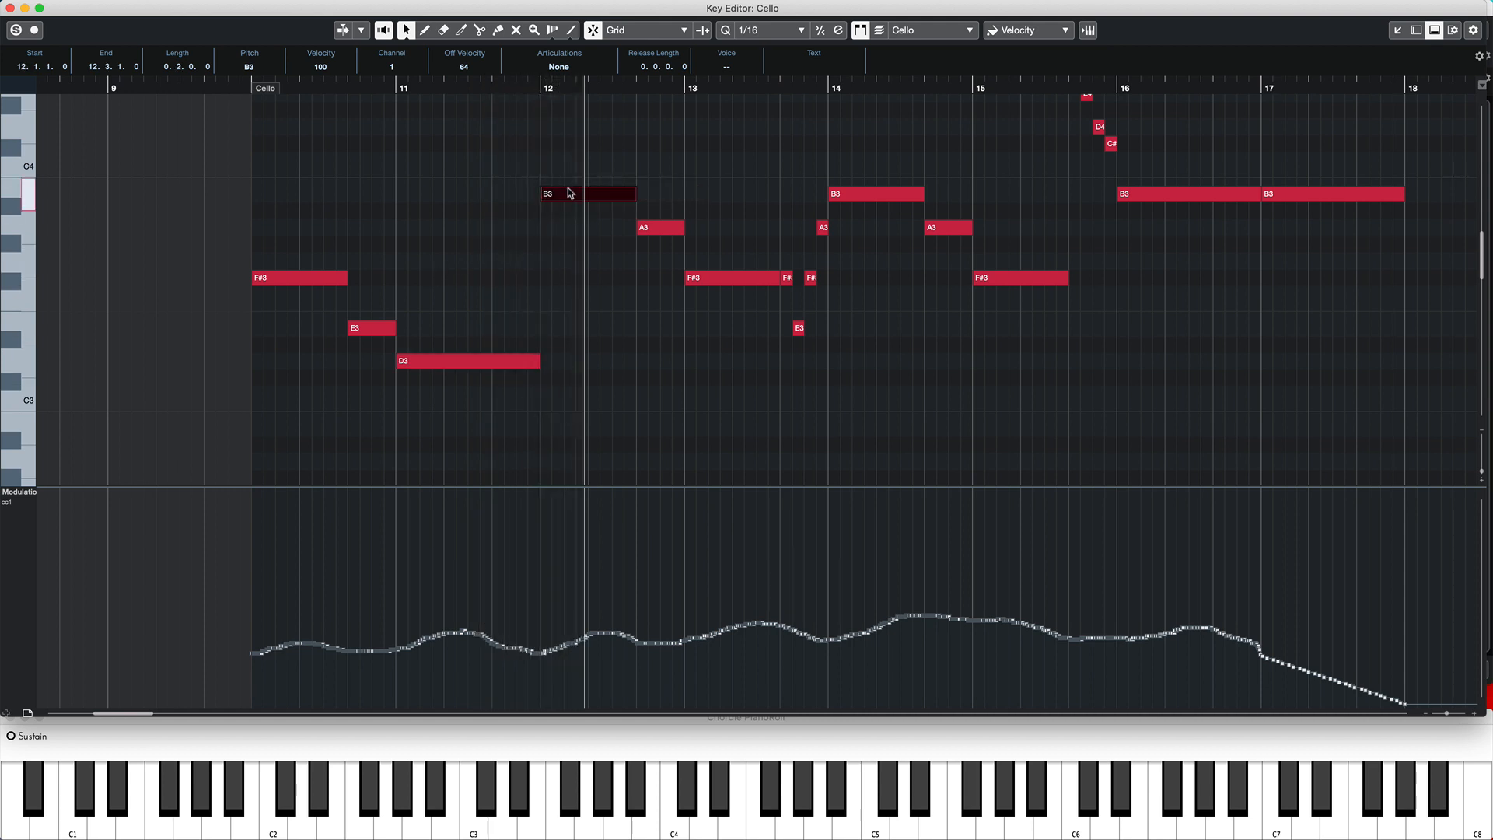
pyautogui.moveTo(565, 170); pyautogui.dragTo(816, 289)
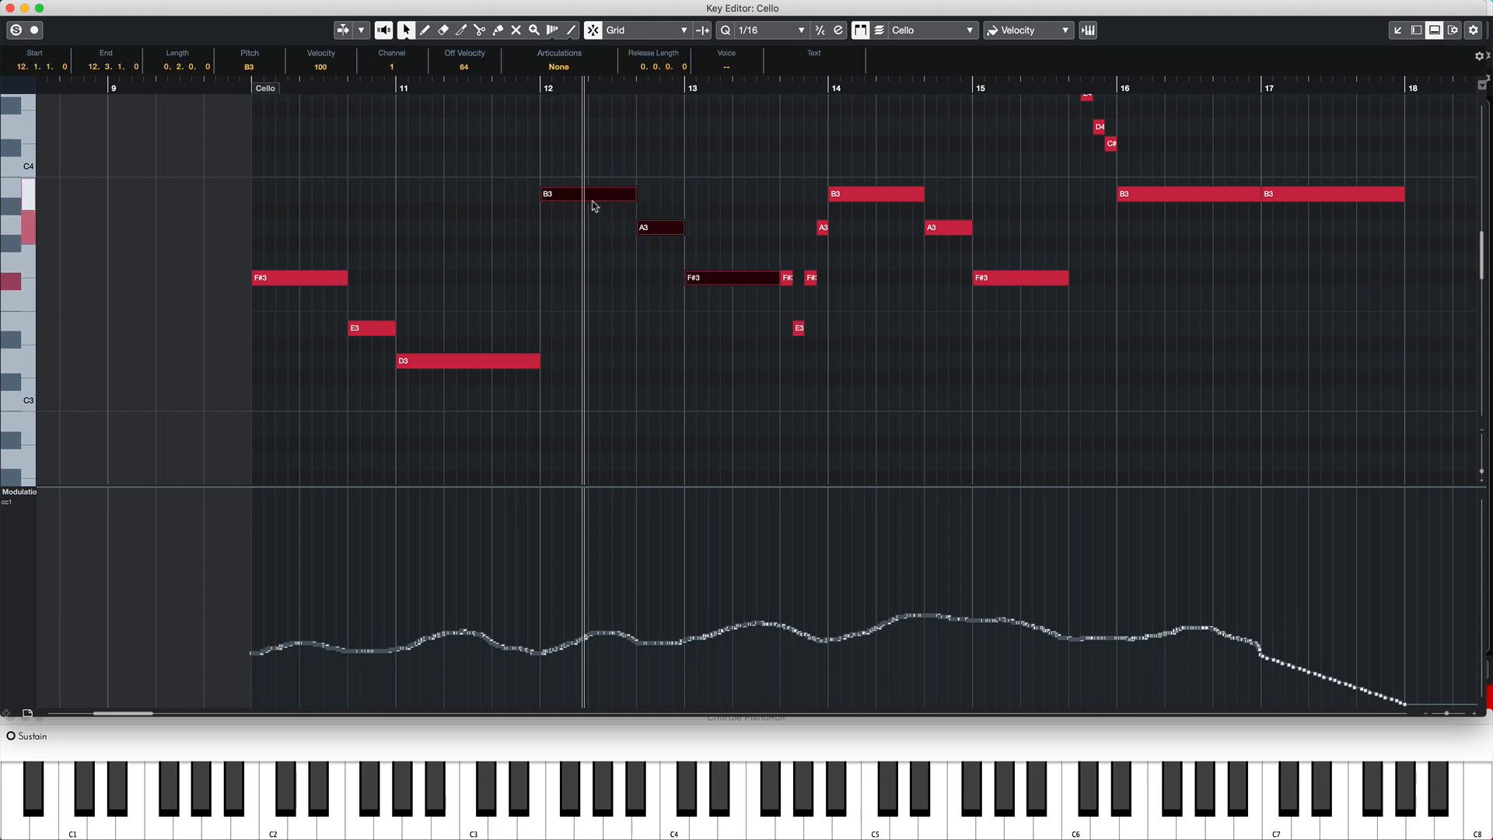
pyautogui.moveTo(593, 205); pyautogui.dragTo(625, 327)
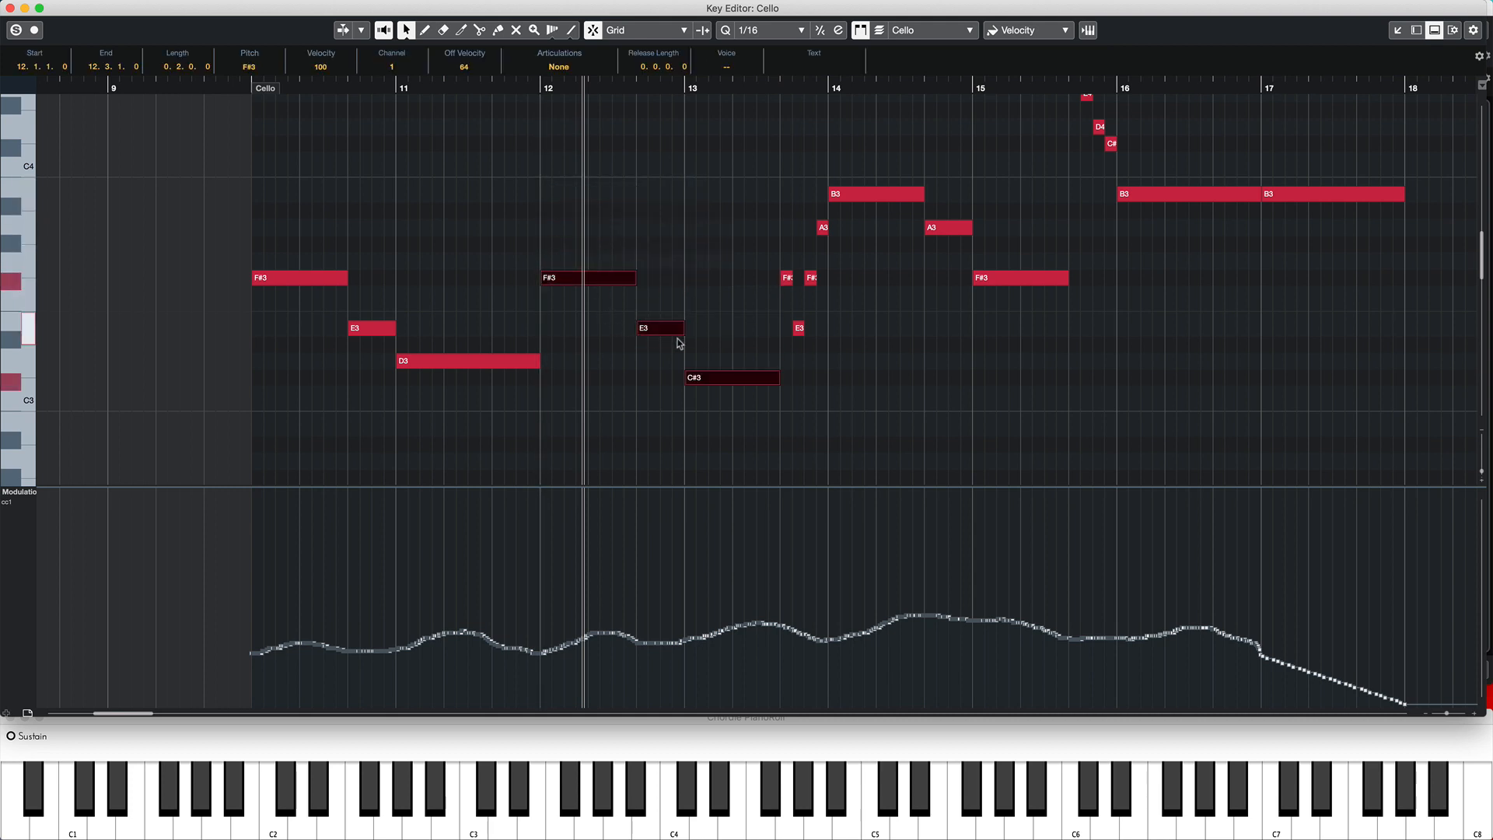
pyautogui.click(710, 389)
pyautogui.moveTo(710, 377); pyautogui.dragTo(711, 361)
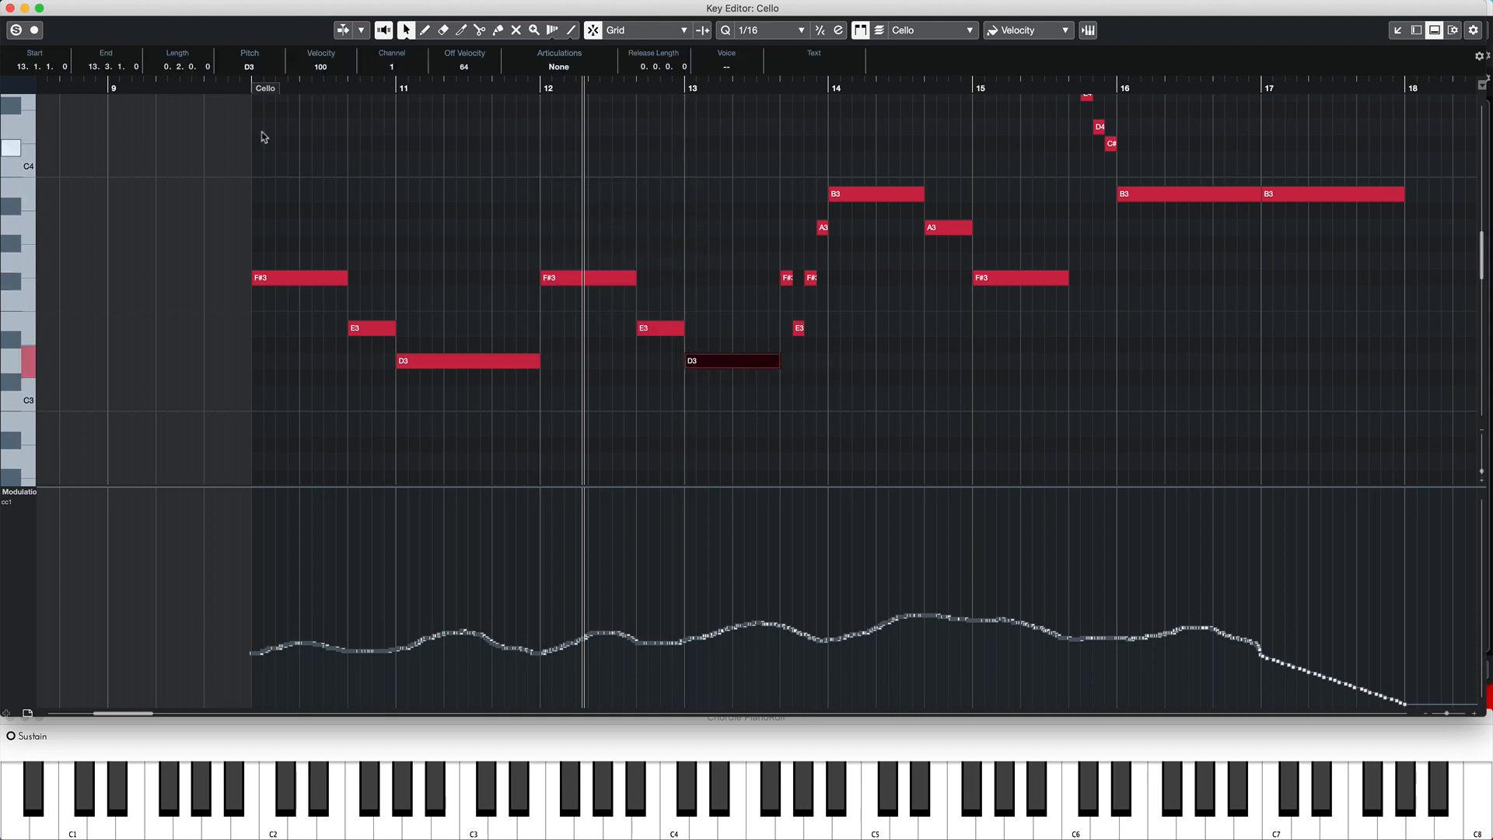
pyautogui.click(241, 99)
pyautogui.click(230, 87)
pyautogui.press('space')
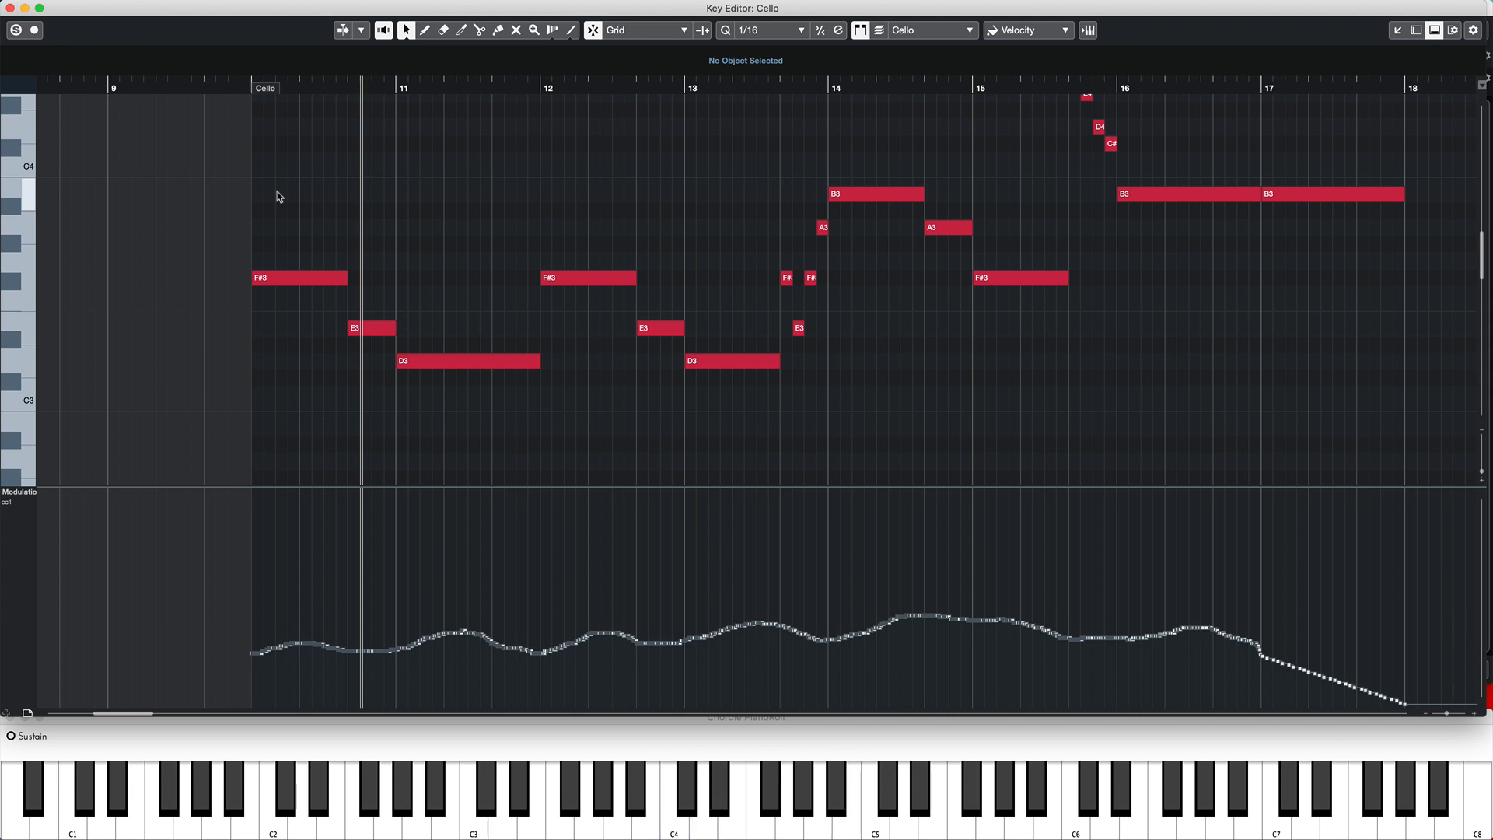
# Lower the opening notes of bars 10 and 12 to D3 and listen from just before bar 10
pyautogui.click(279, 281)
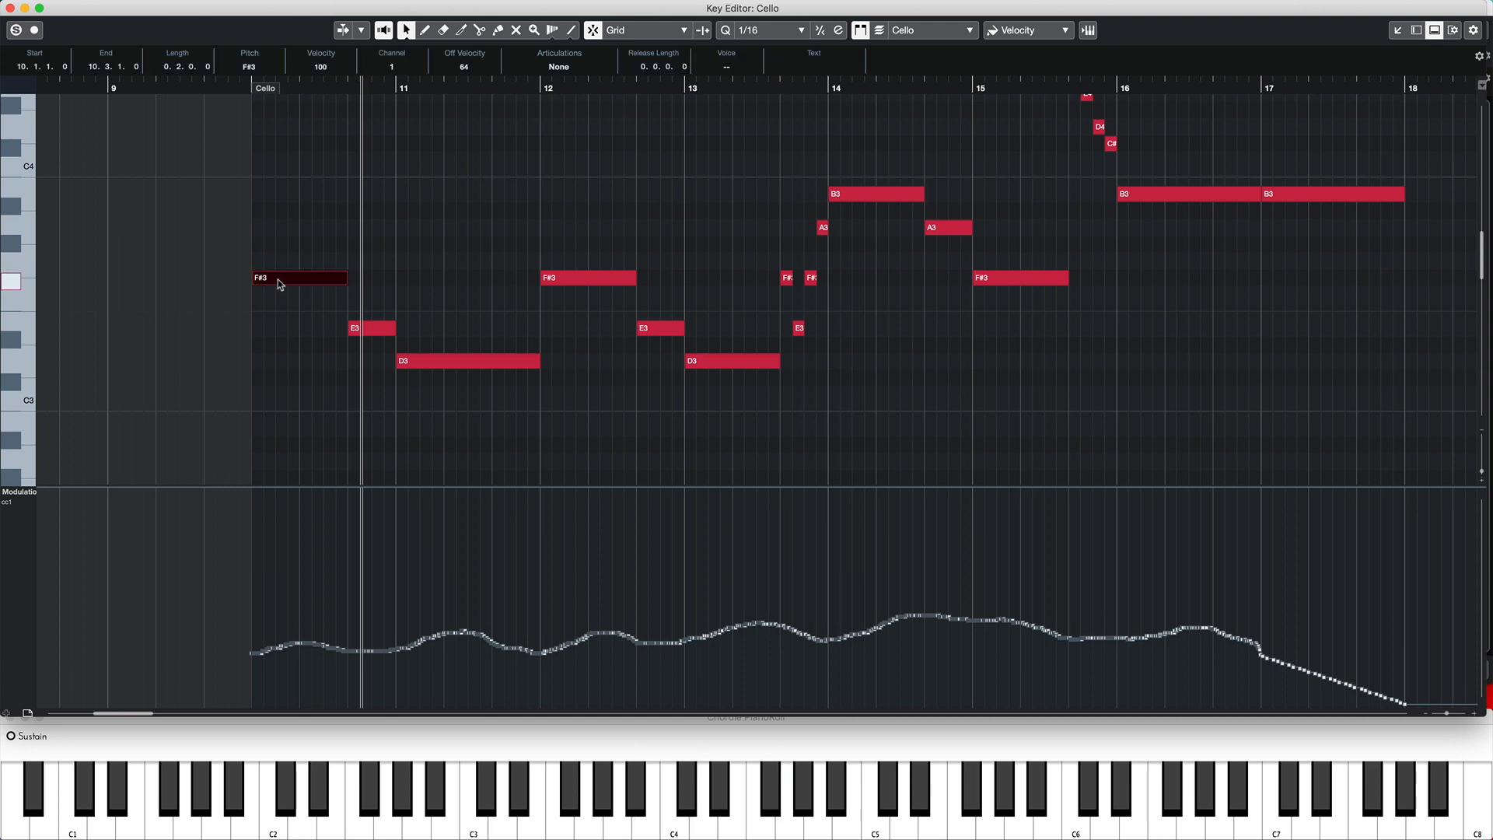
pyautogui.moveTo(280, 284); pyautogui.dragTo(283, 363)
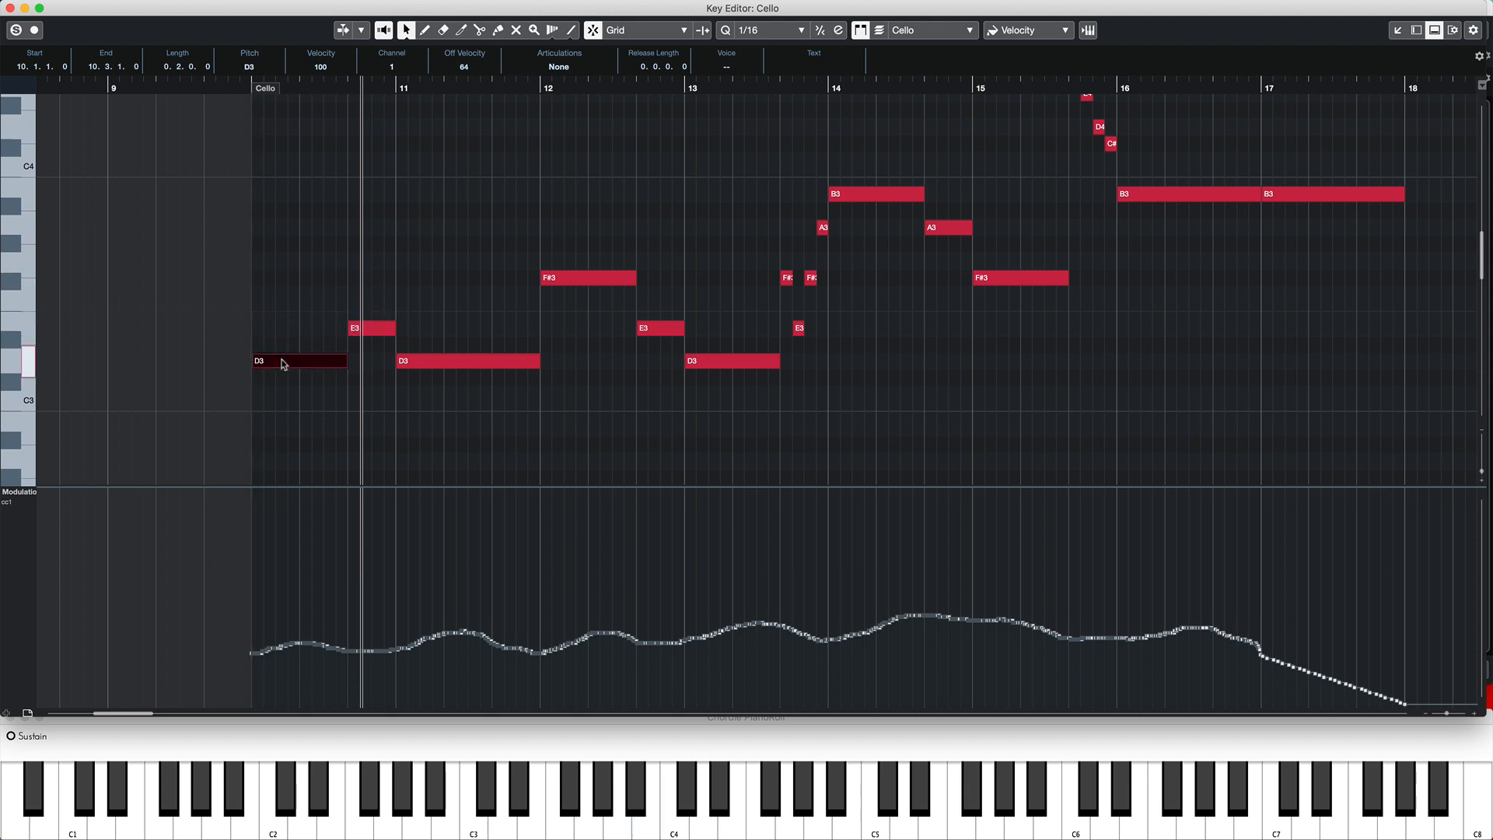
pyautogui.click(222, 87)
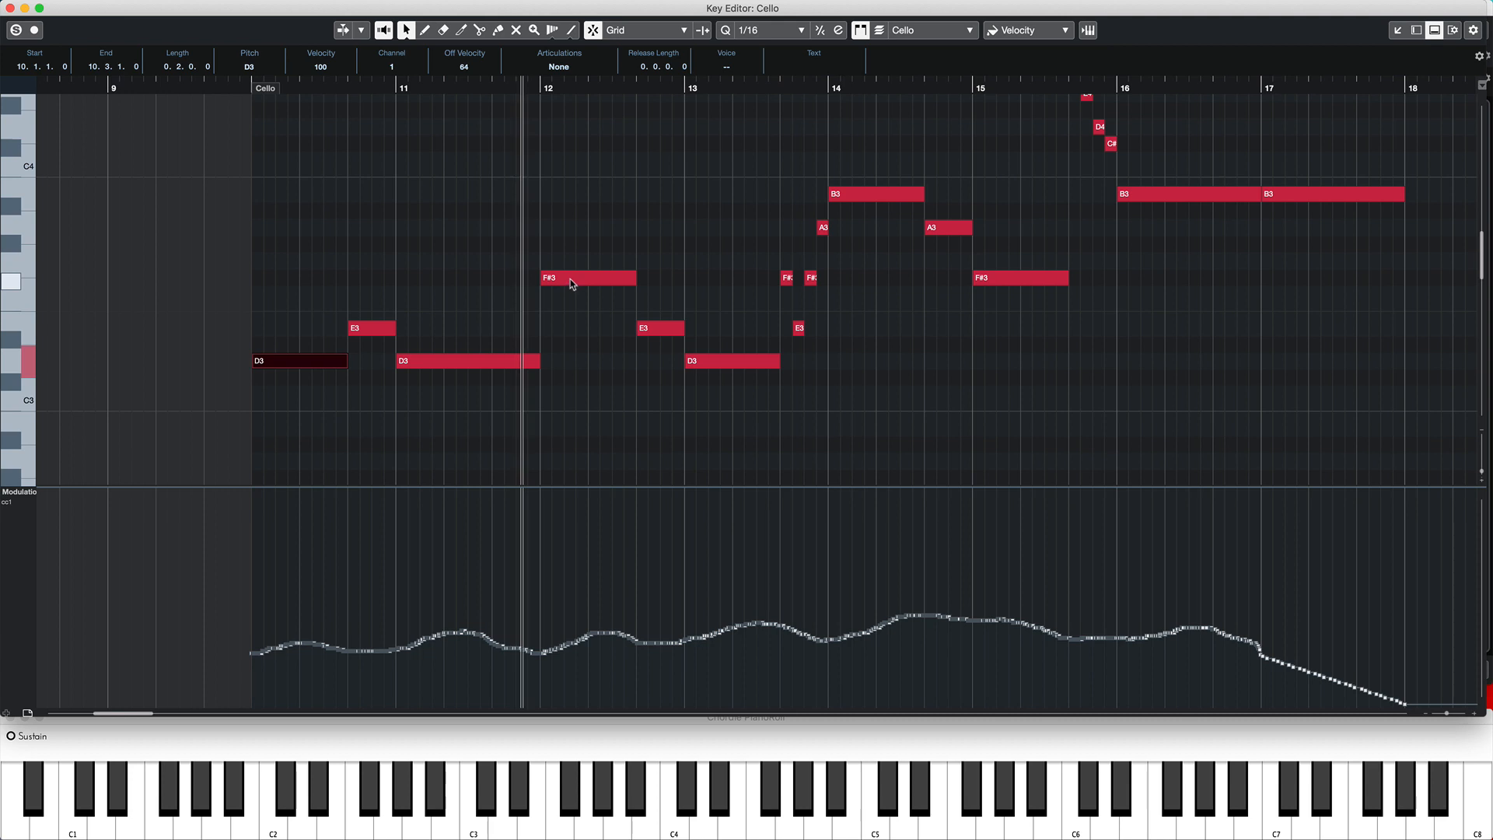
pyautogui.moveTo(571, 284); pyautogui.dragTo(572, 367)
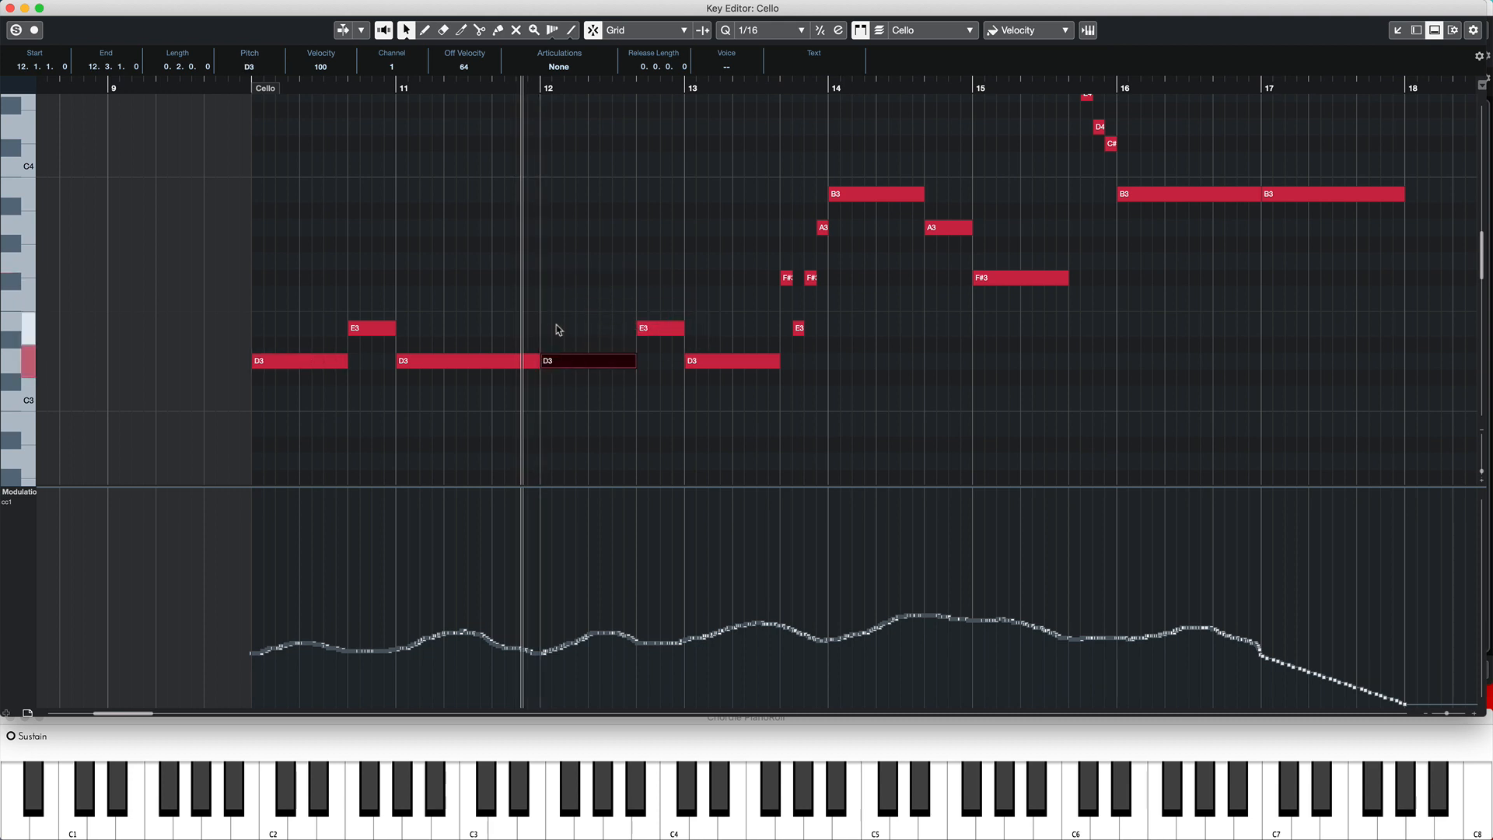
pyautogui.click(386, 238)
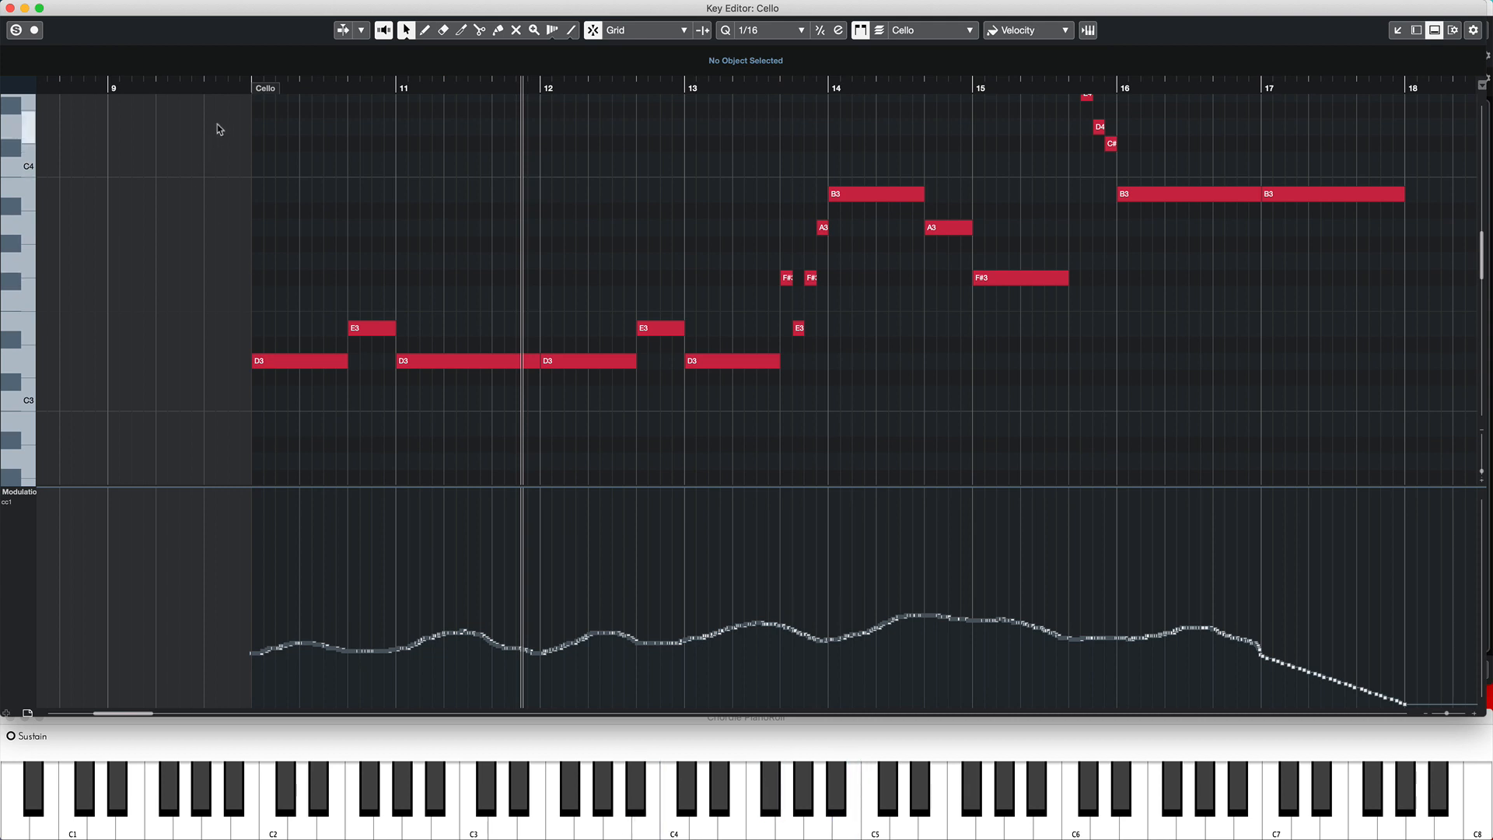
pyautogui.click(225, 86)
pyautogui.press('space')
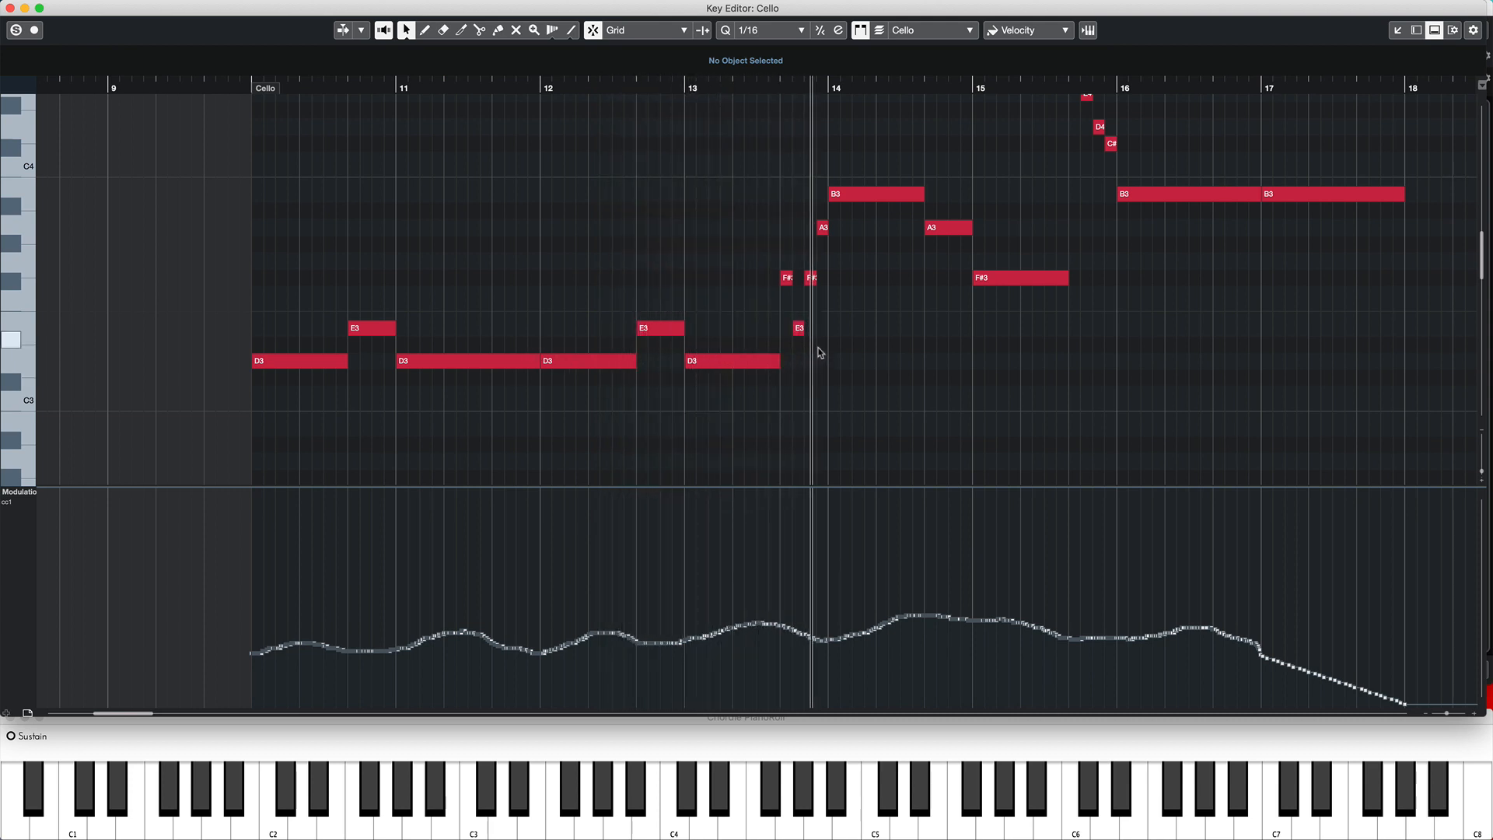
# Lower the first short note near the end of bar 13 to D3 and delete the three short notes after it
pyautogui.moveTo(786, 287); pyautogui.dragTo(788, 367)
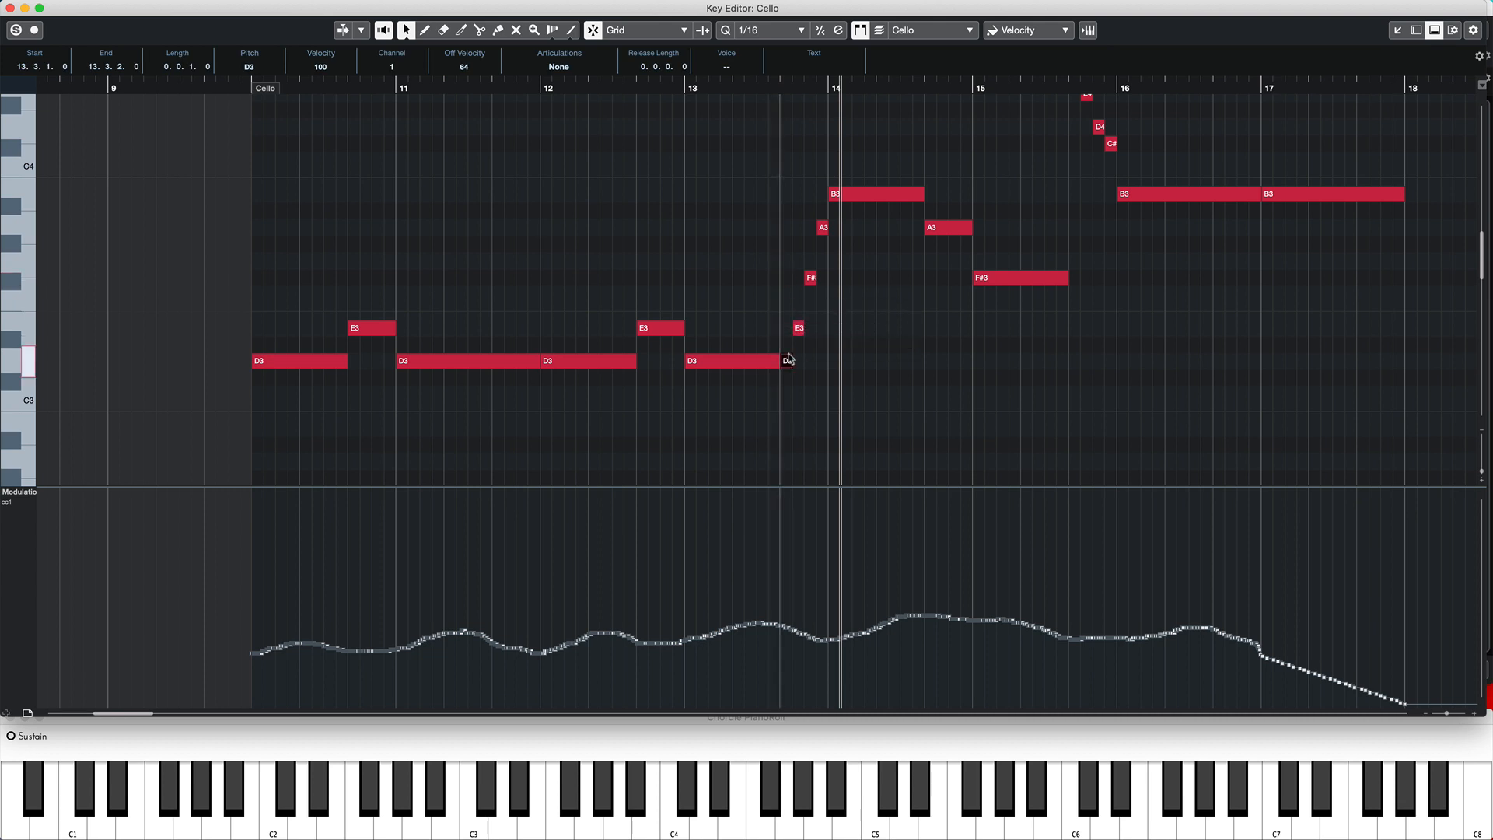
pyautogui.click(799, 330)
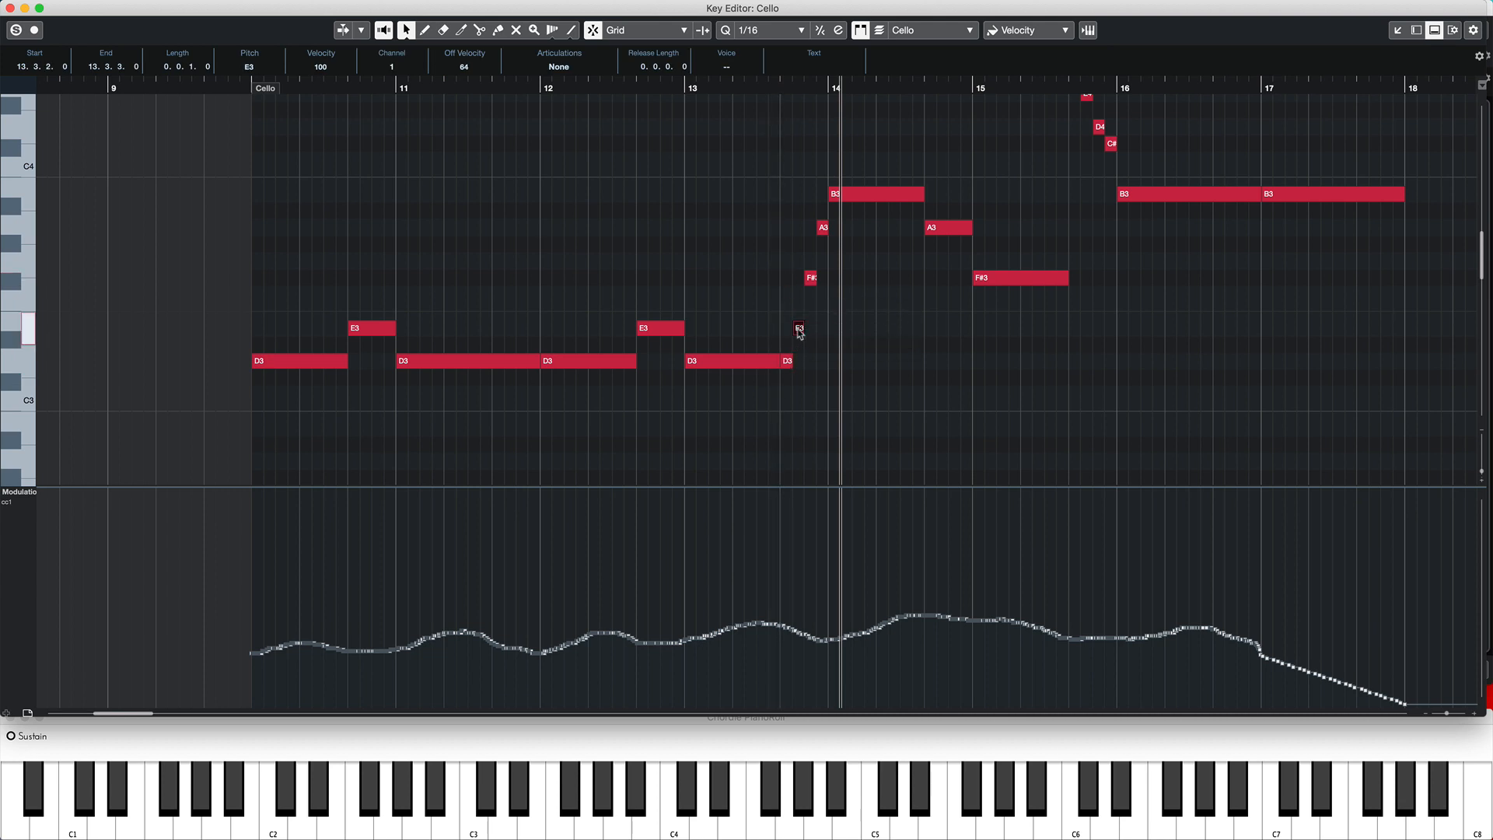
pyautogui.press('BackSpace')
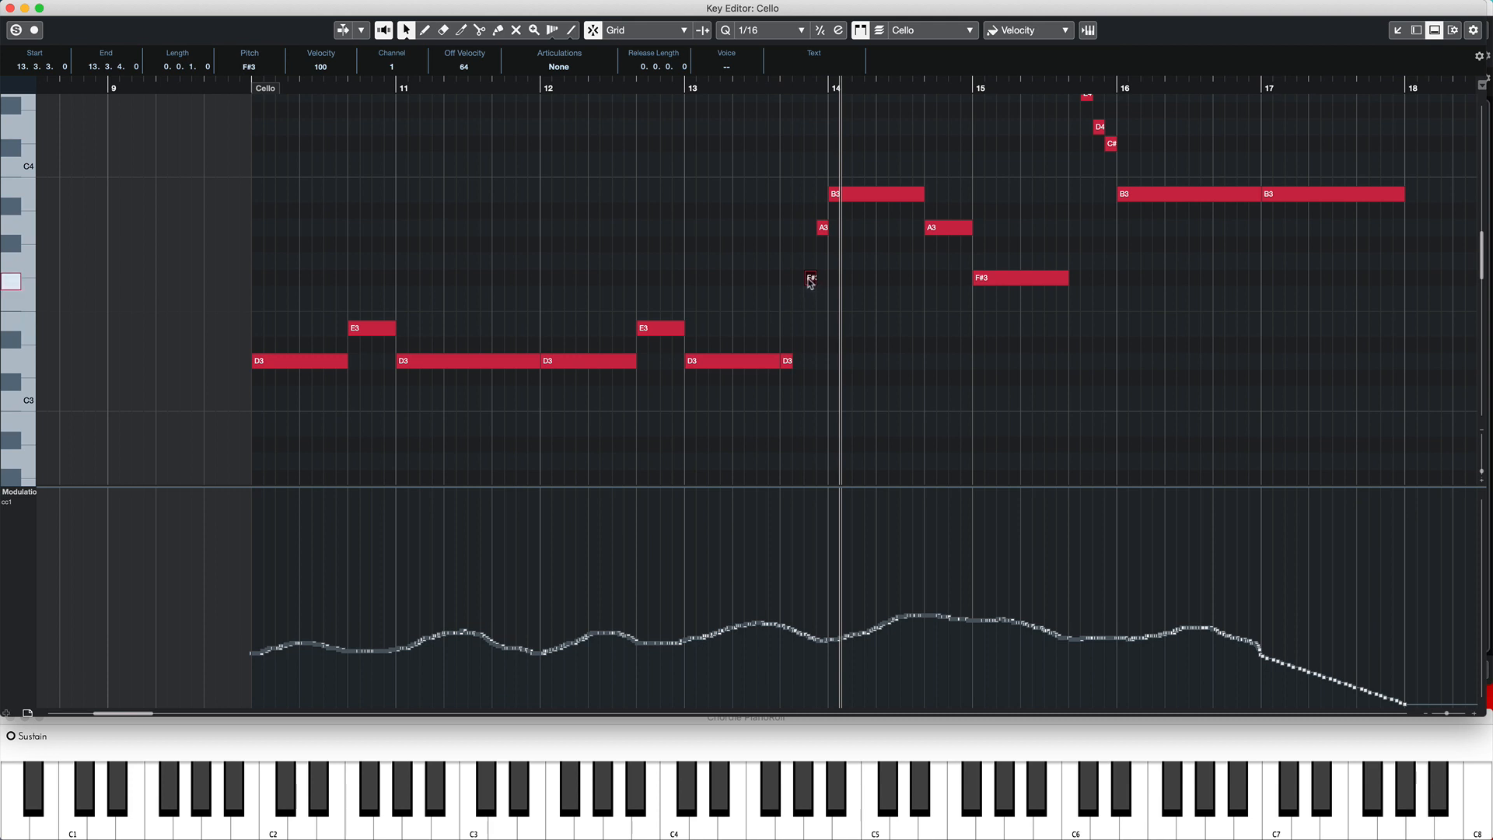
pyautogui.press('BackSpace')
pyautogui.press('BackSpace')
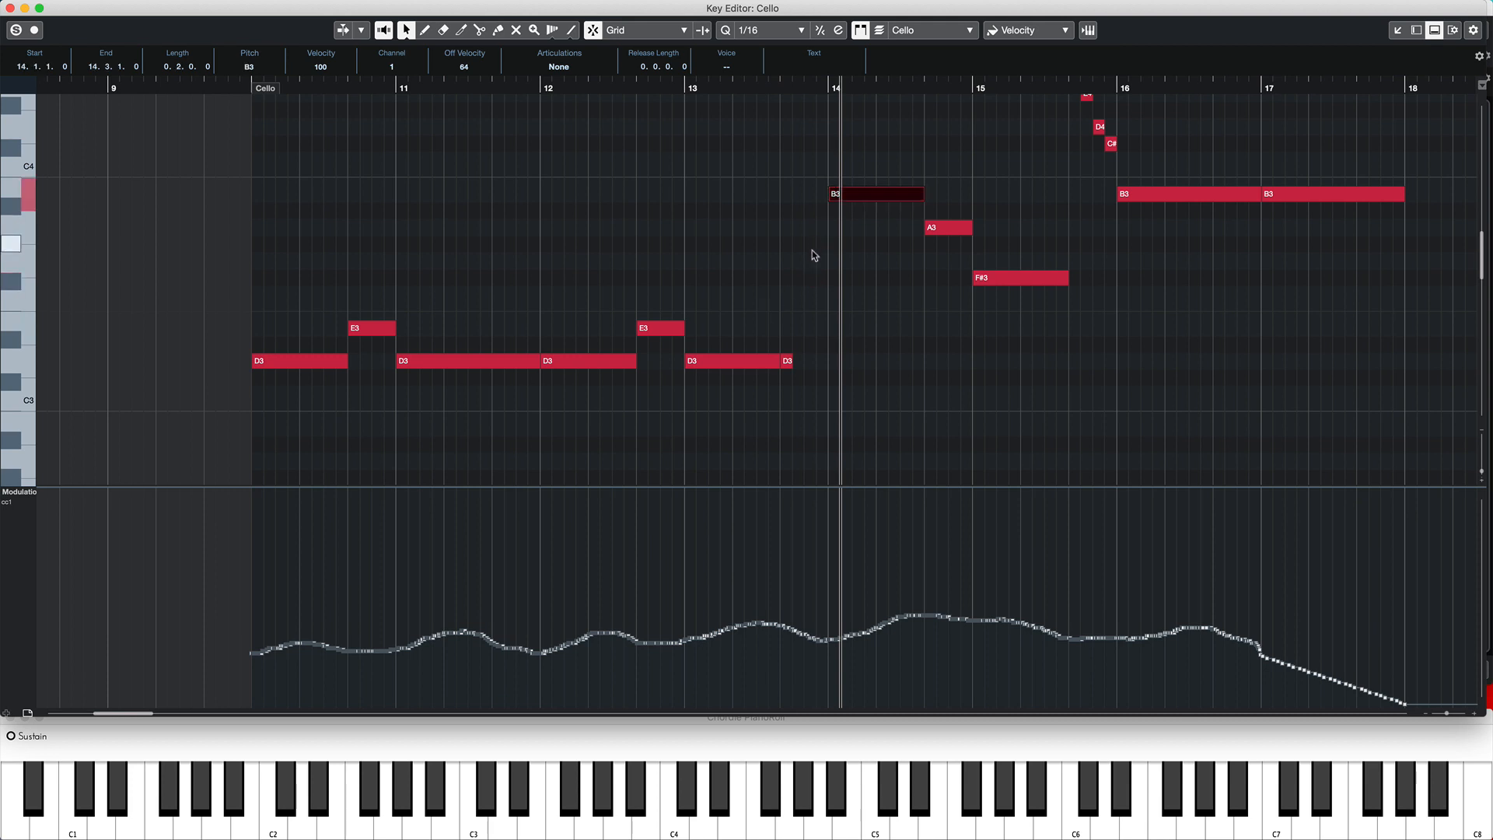
# Move the three-note phrase in bars 14 and 15 down to D3, E3 and D3
pyautogui.moveTo(852, 164); pyautogui.dragTo(1022, 319)
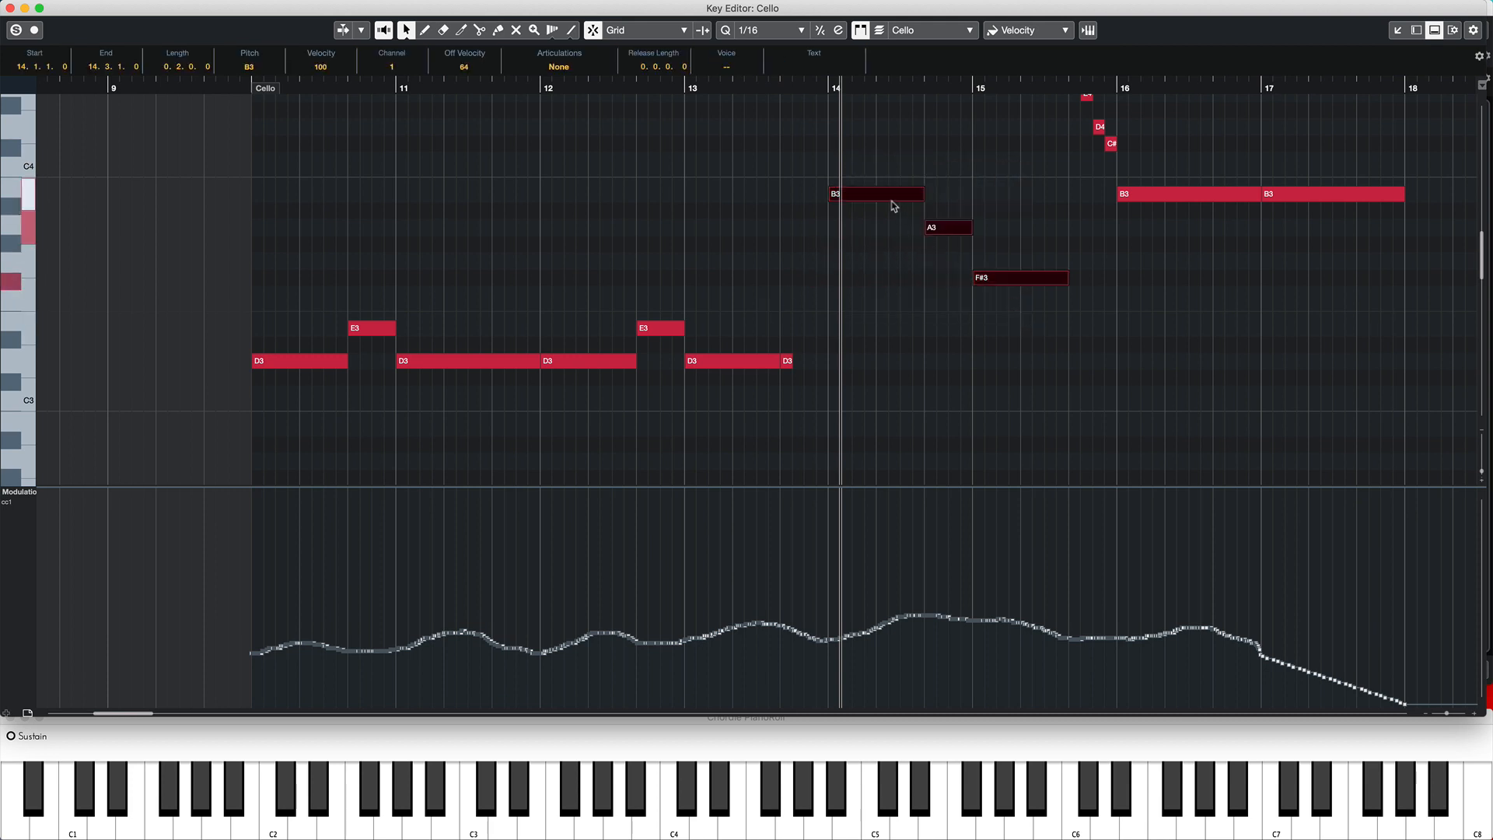
pyautogui.moveTo(894, 195); pyautogui.dragTo(949, 328)
pyautogui.click(950, 394)
pyautogui.moveTo(990, 451); pyautogui.dragTo(990, 366)
pyautogui.click(850, 387)
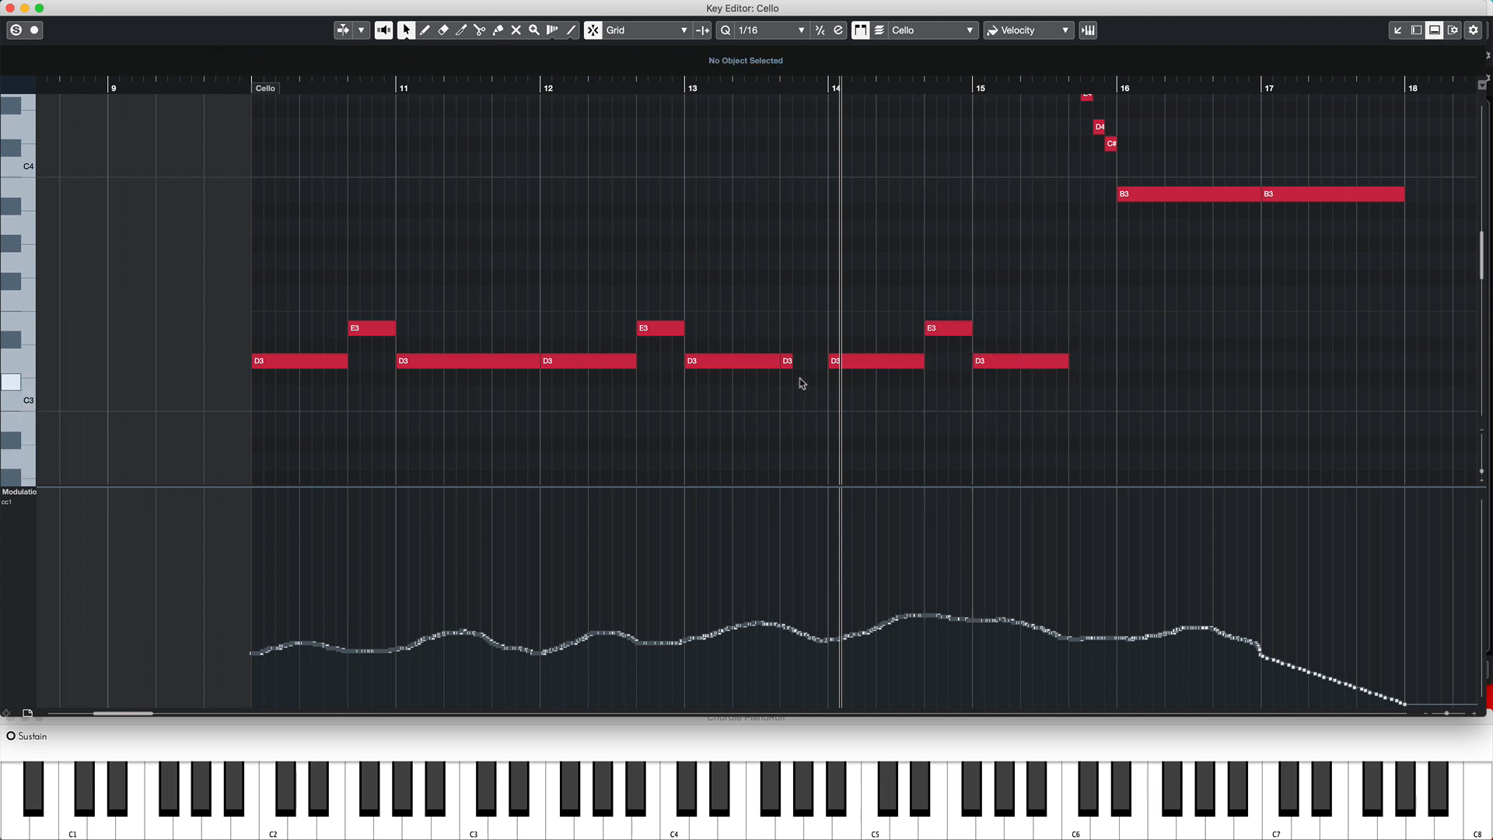
# Lengthen the short D3 in bar 13 to two sixteenths and fill the gap before bar 14 with an E3 of equal length
pyautogui.moveTo(789, 362); pyautogui.dragTo(801, 364)
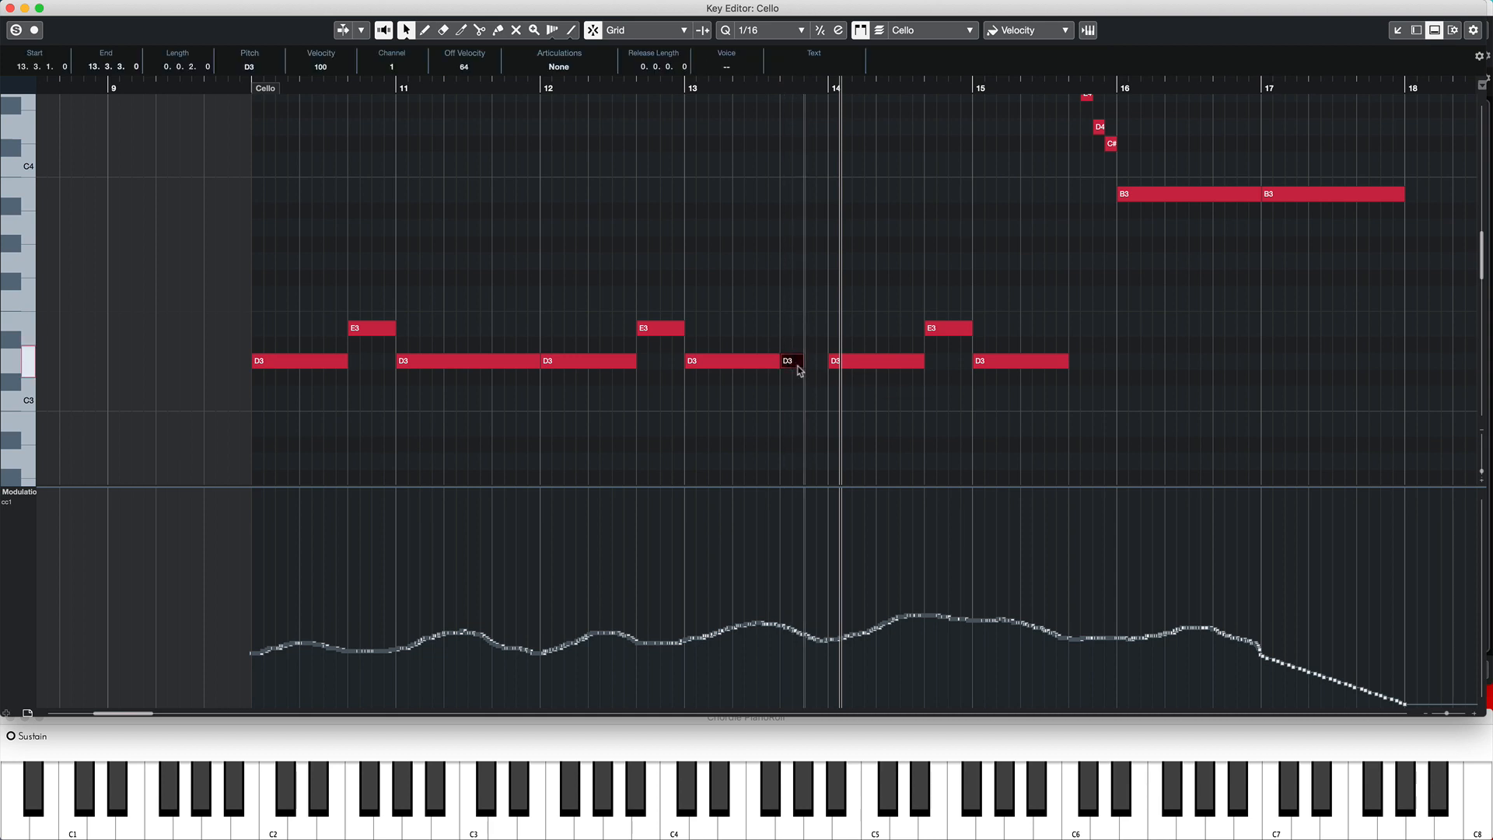
pyautogui.click(809, 378)
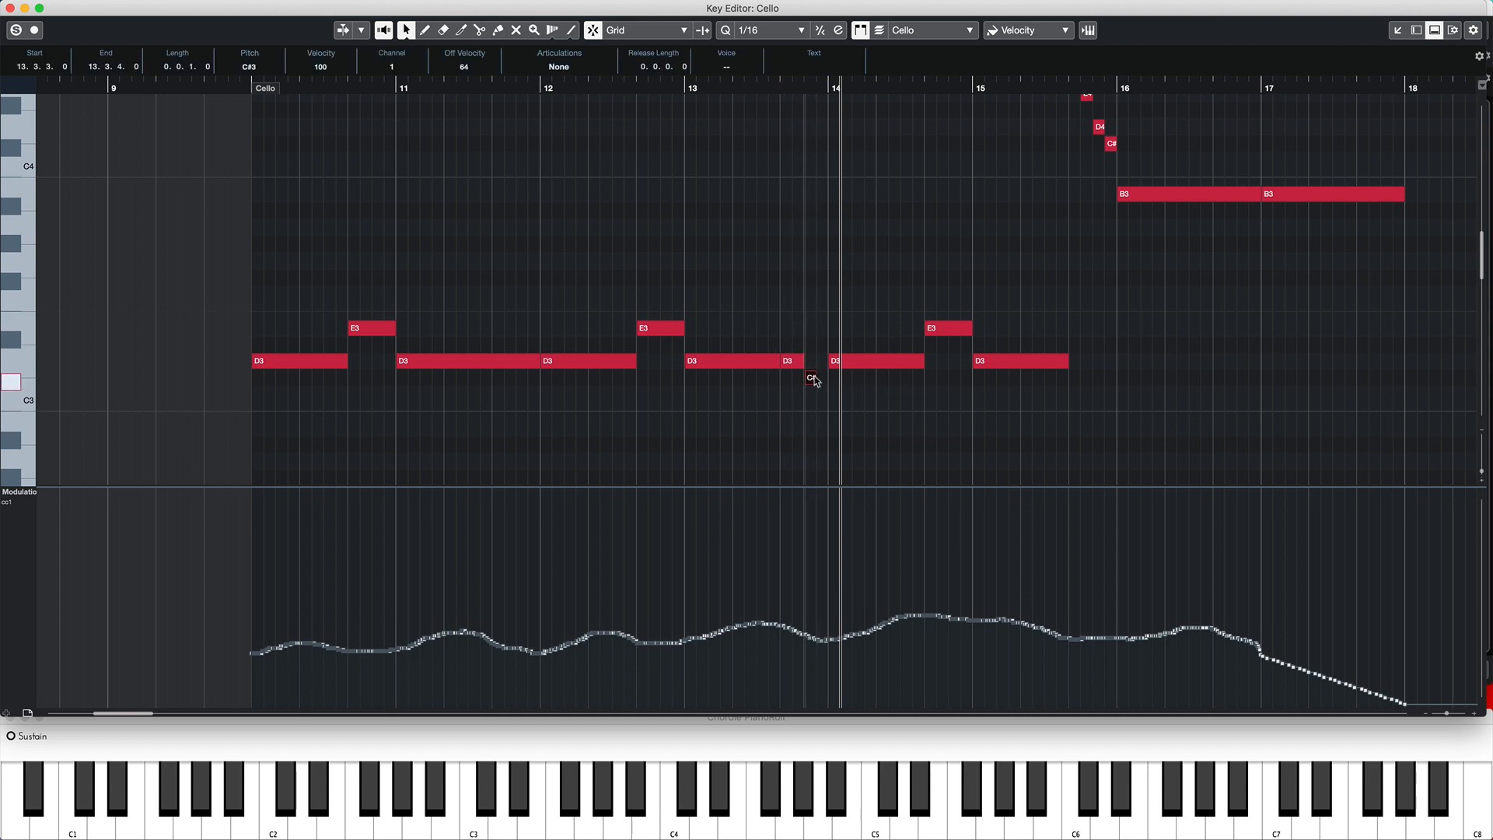
pyautogui.moveTo(814, 381); pyautogui.dragTo(827, 381)
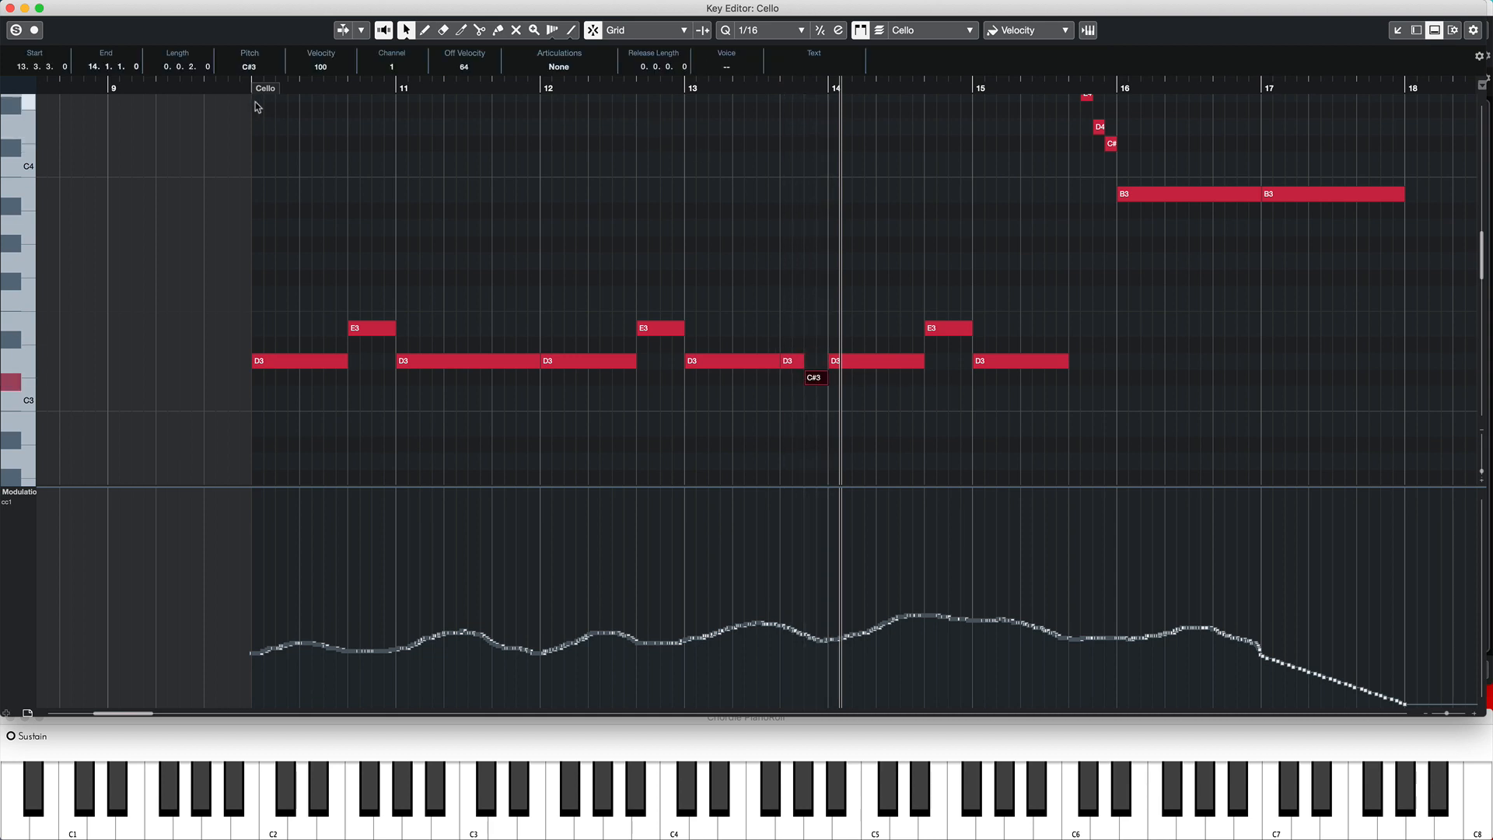
pyautogui.click(592, 96)
pyautogui.press('space')
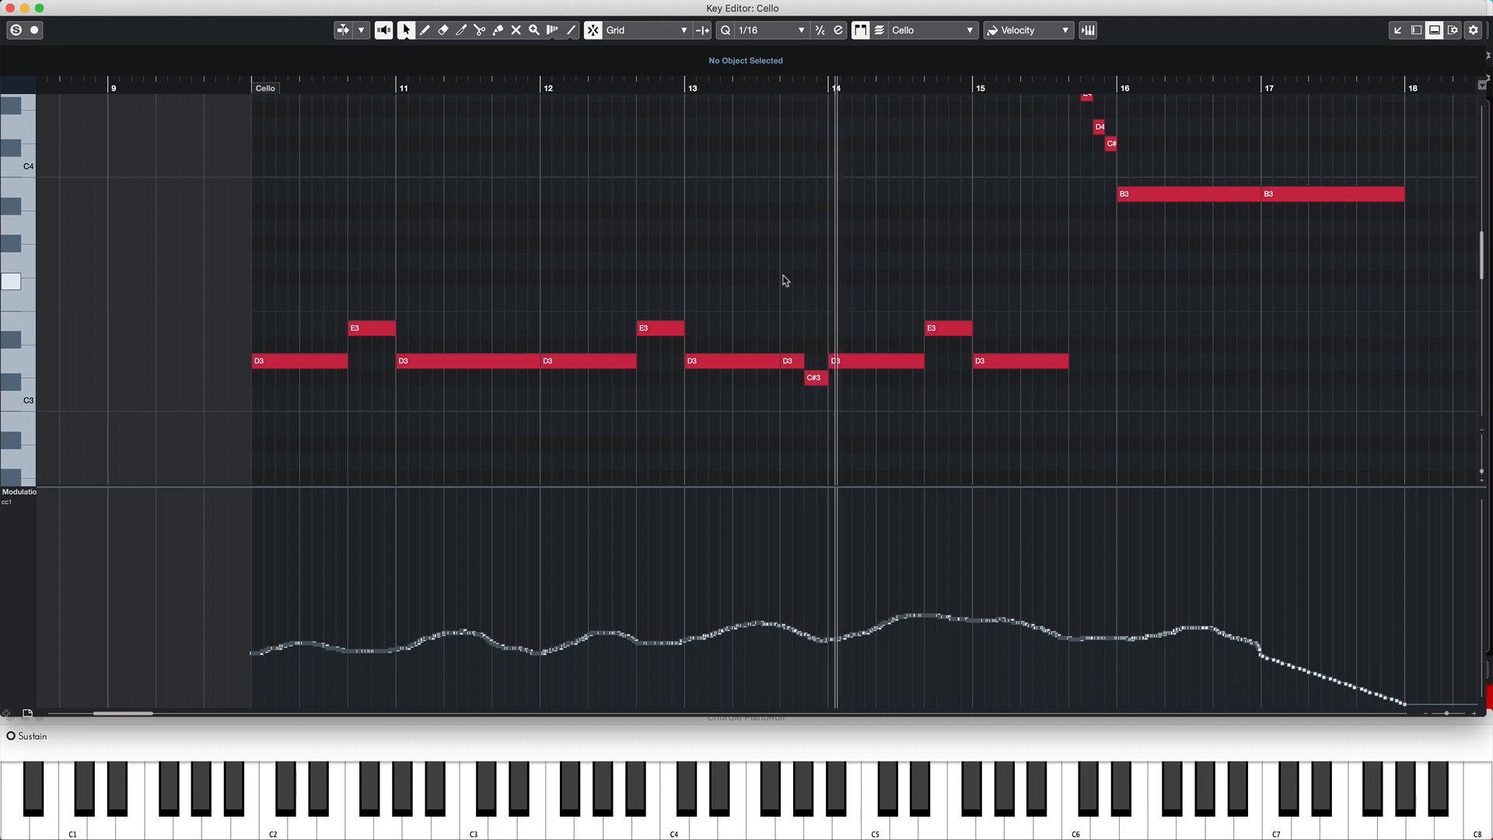
pyautogui.moveTo(812, 378); pyautogui.dragTo(816, 330)
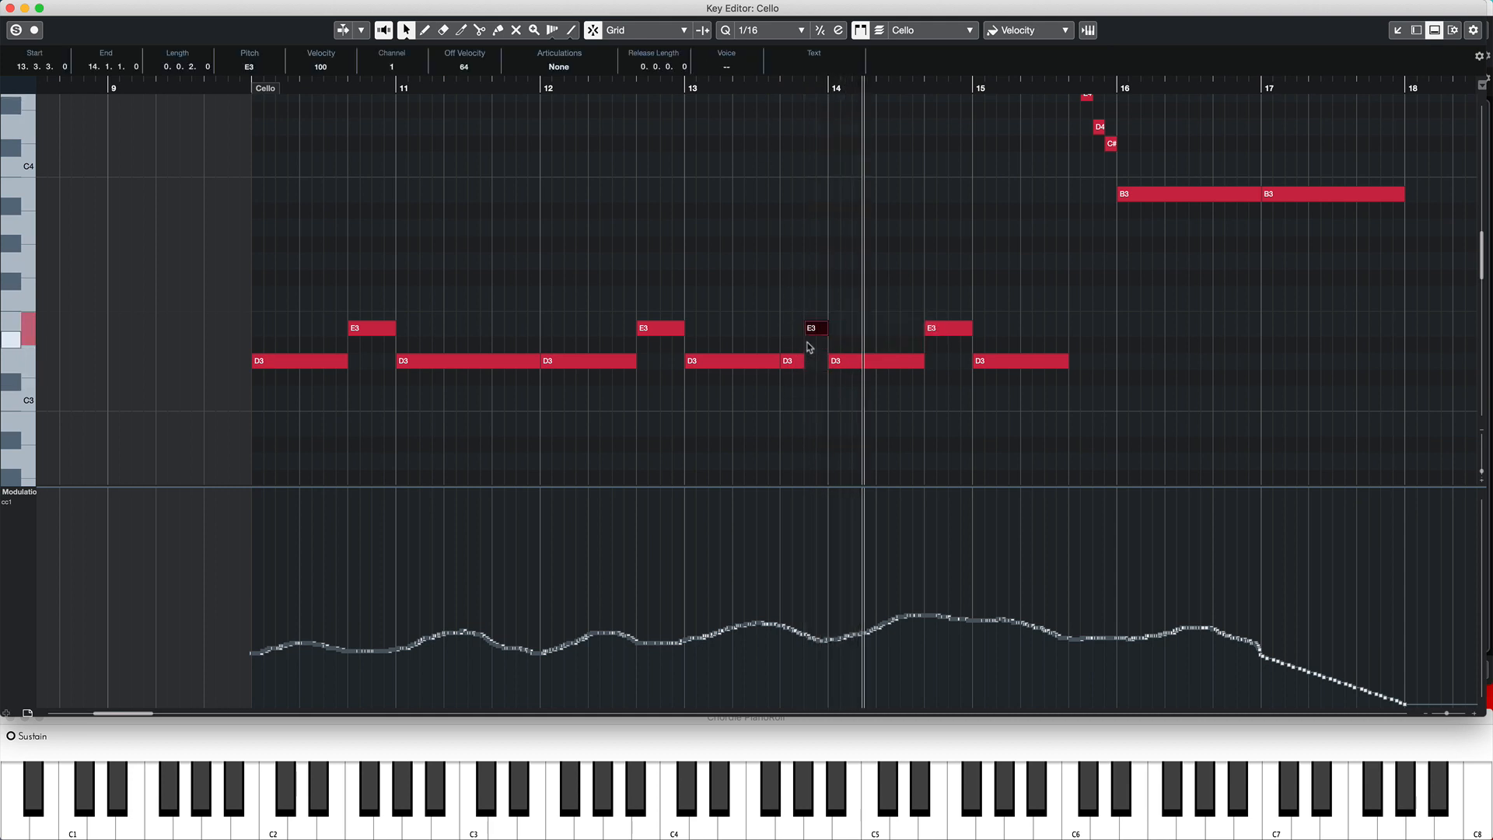
# Listen to the Viola line from the middle of bar 13 into bar 16
pyautogui.click(754, 89)
pyautogui.press('space')
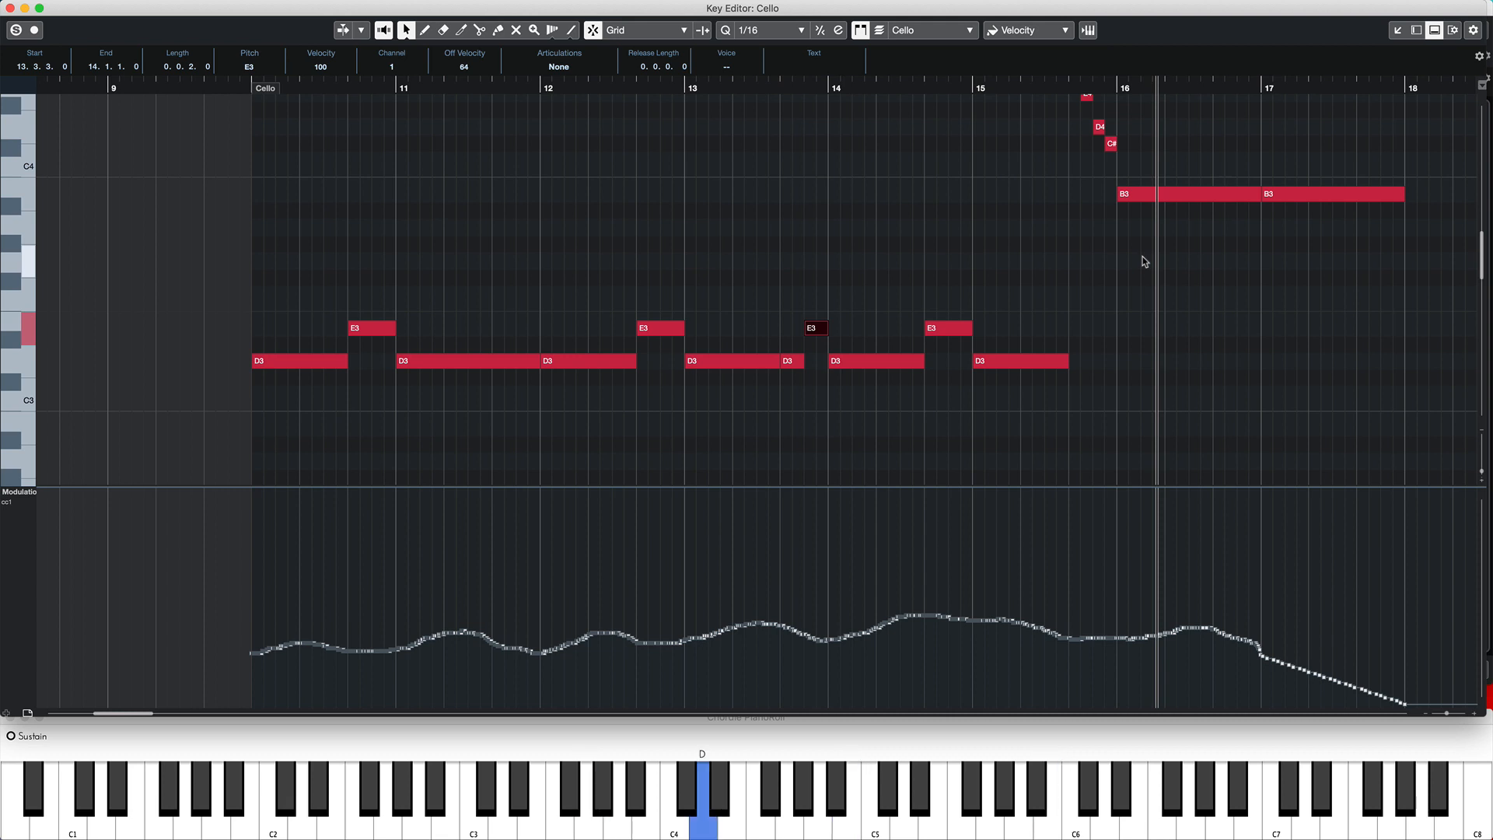
pyautogui.click(1045, 367)
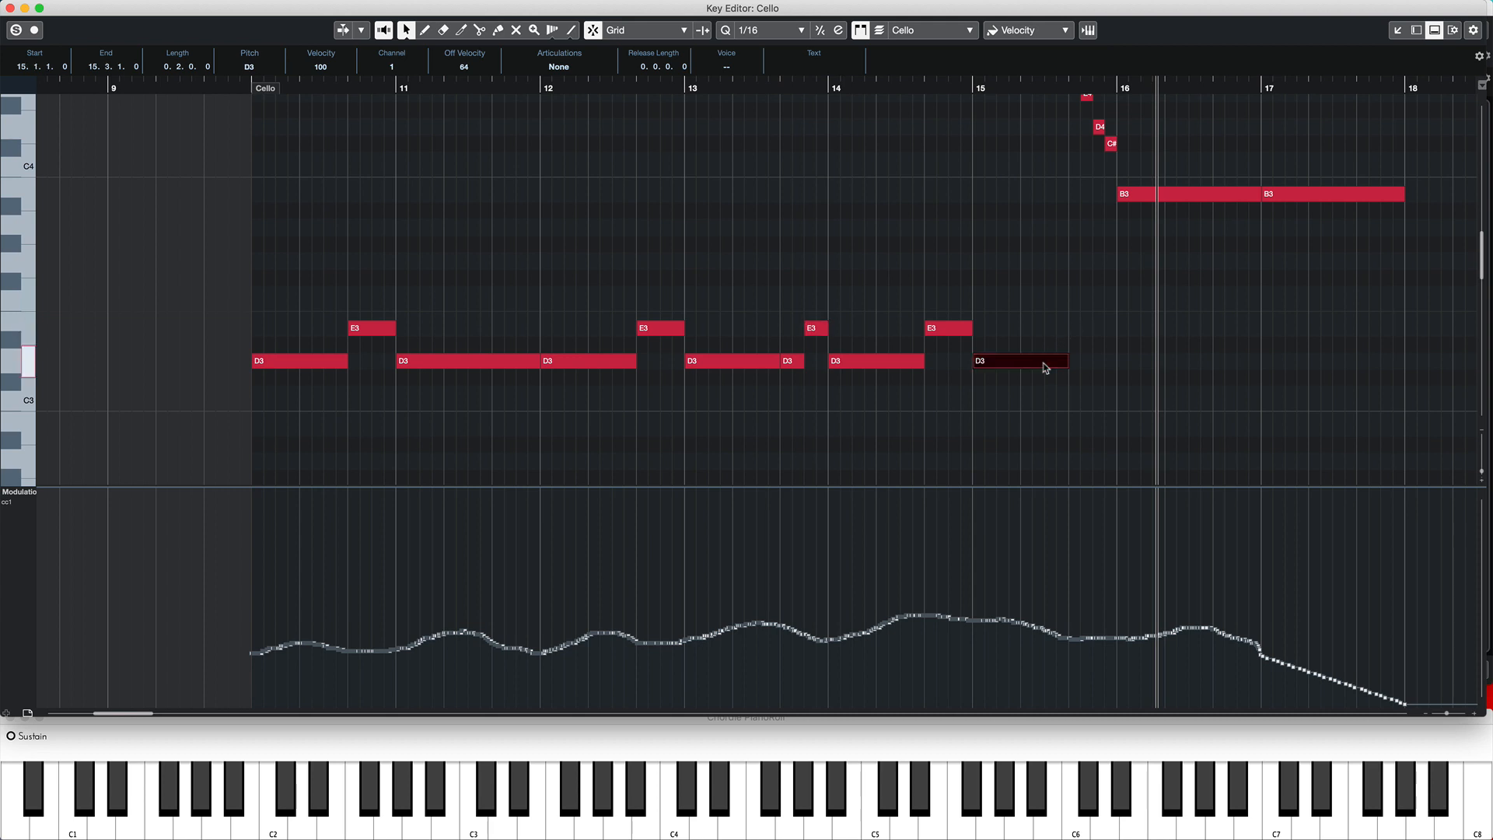
pyautogui.click(1079, 359)
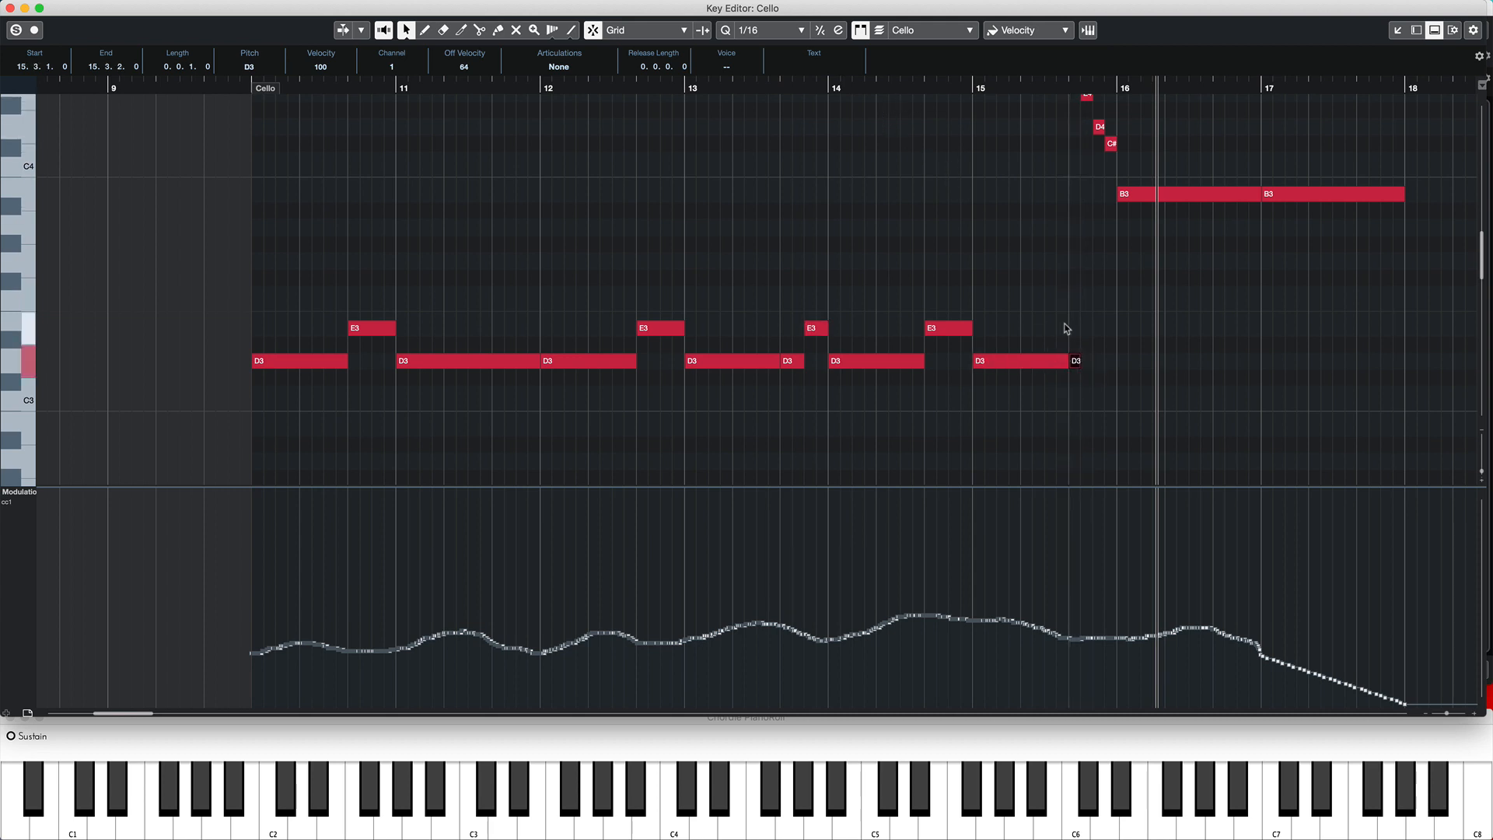
pyautogui.click(1076, 361)
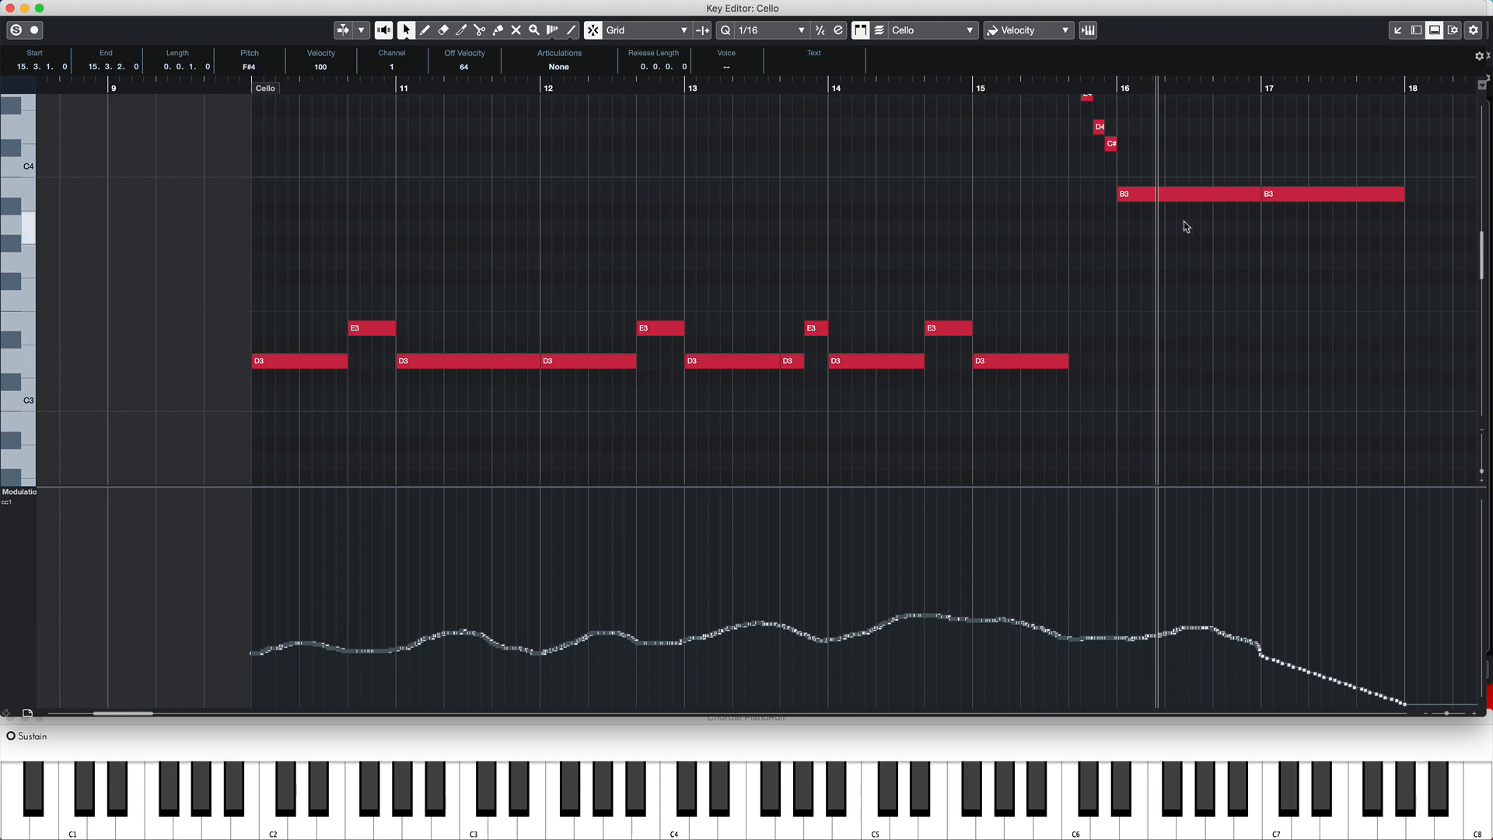
# Lower the long note in bar 16 to D3 and delete the four short descending notes at the end of bar 15
pyautogui.moveTo(1156, 196); pyautogui.dragTo(1155, 360)
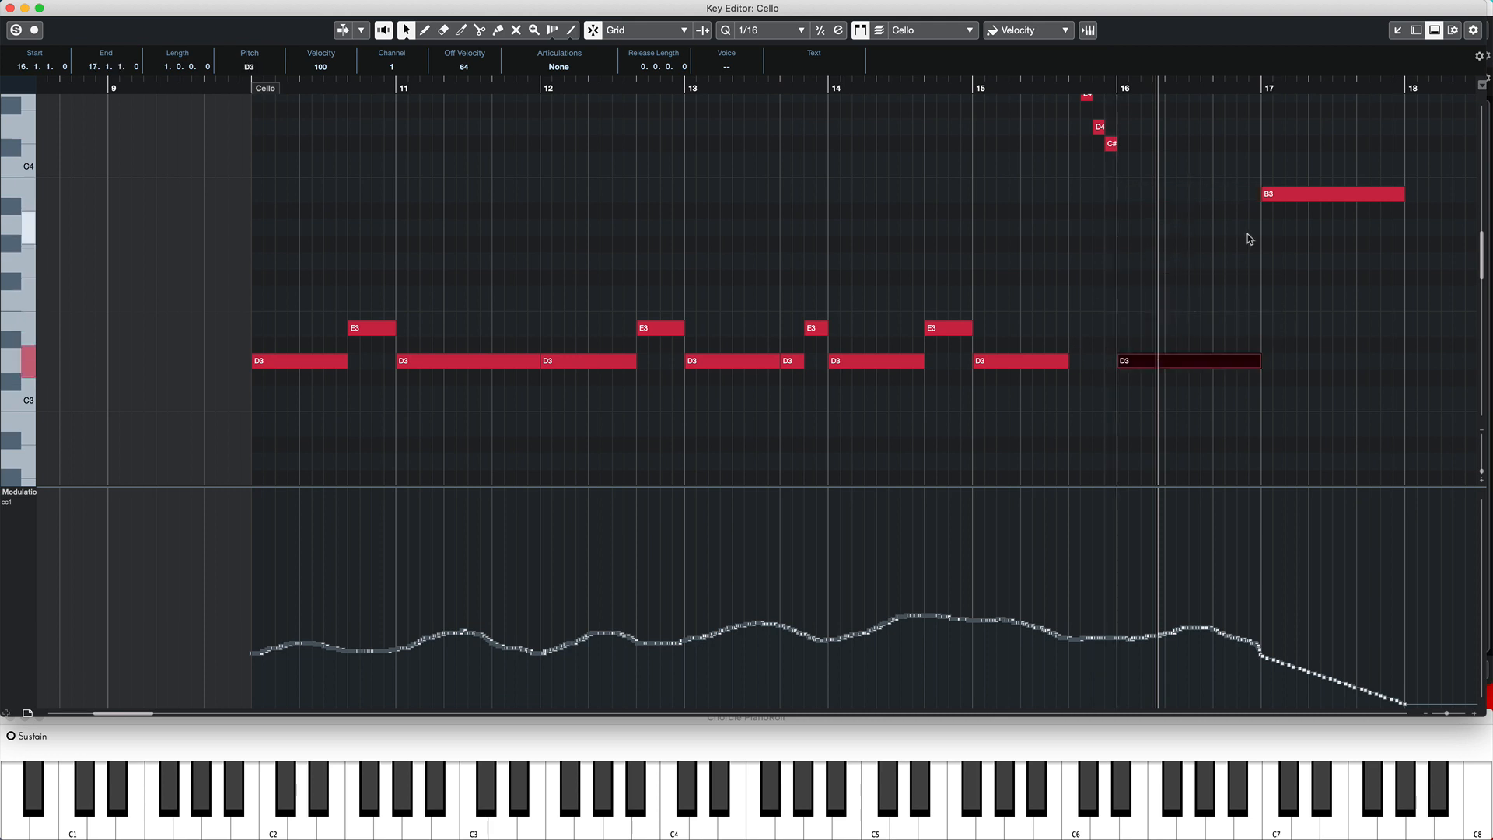
pyautogui.click(1034, 87)
pyautogui.scroll(3, 1107, 199)
pyautogui.scroll(-3, 1107, 199)
pyautogui.scroll(3, 1106, 200)
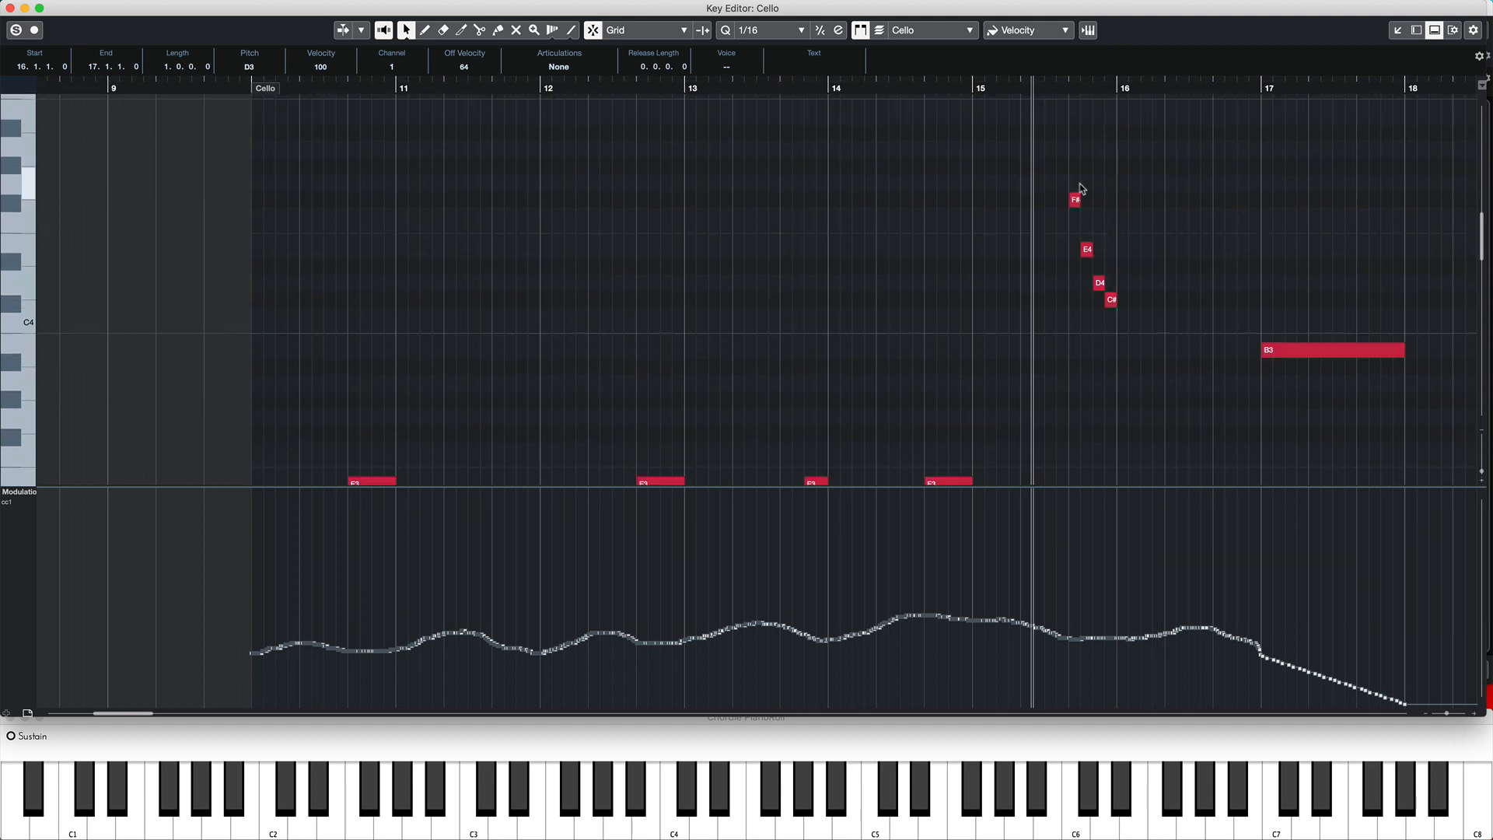
pyautogui.moveTo(1073, 178); pyautogui.dragTo(1110, 314)
pyautogui.press('Delete')
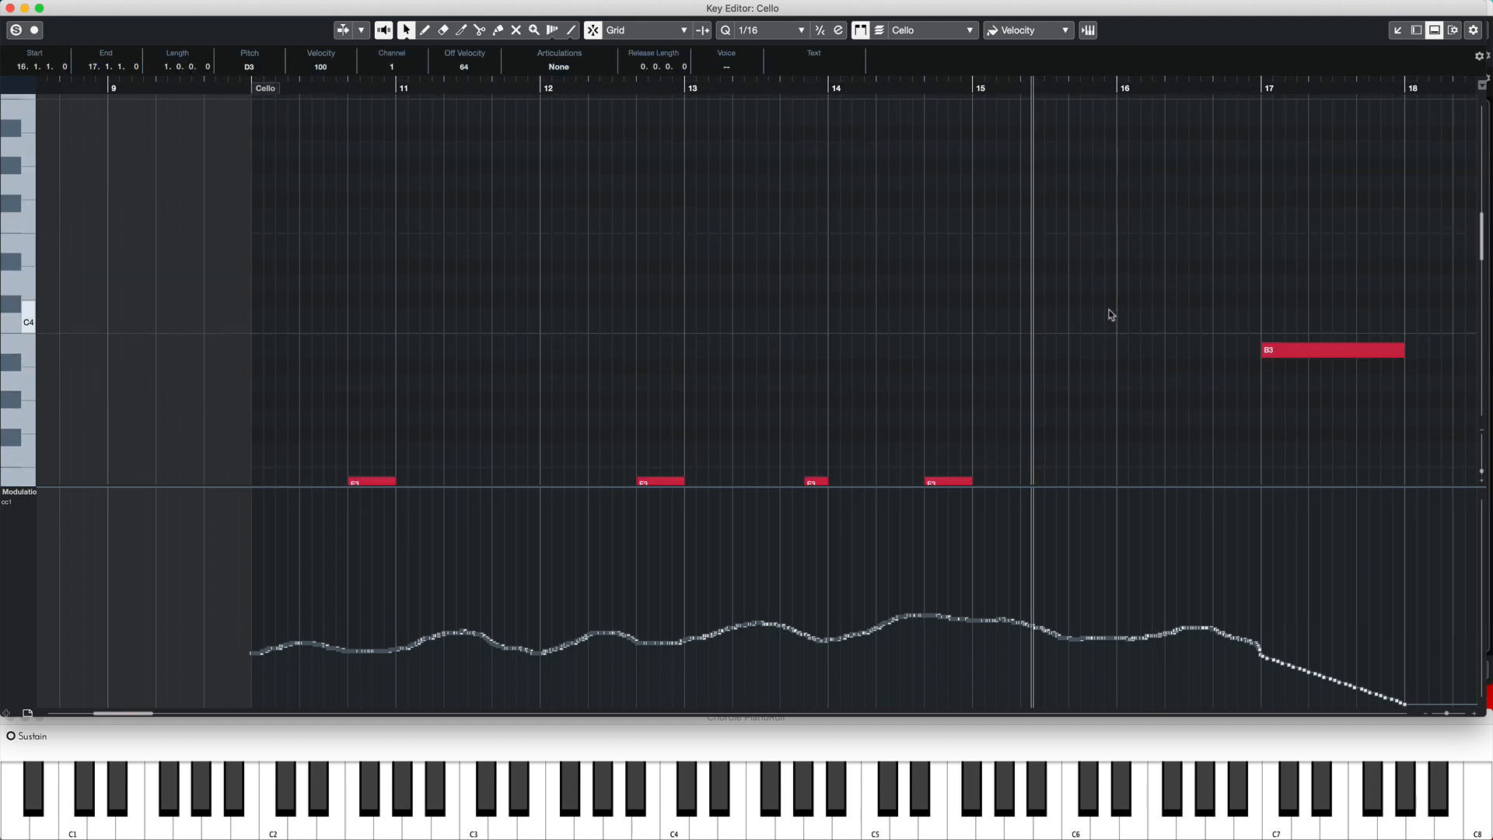
pyautogui.scroll(-3, 1111, 314)
pyautogui.click(961, 88)
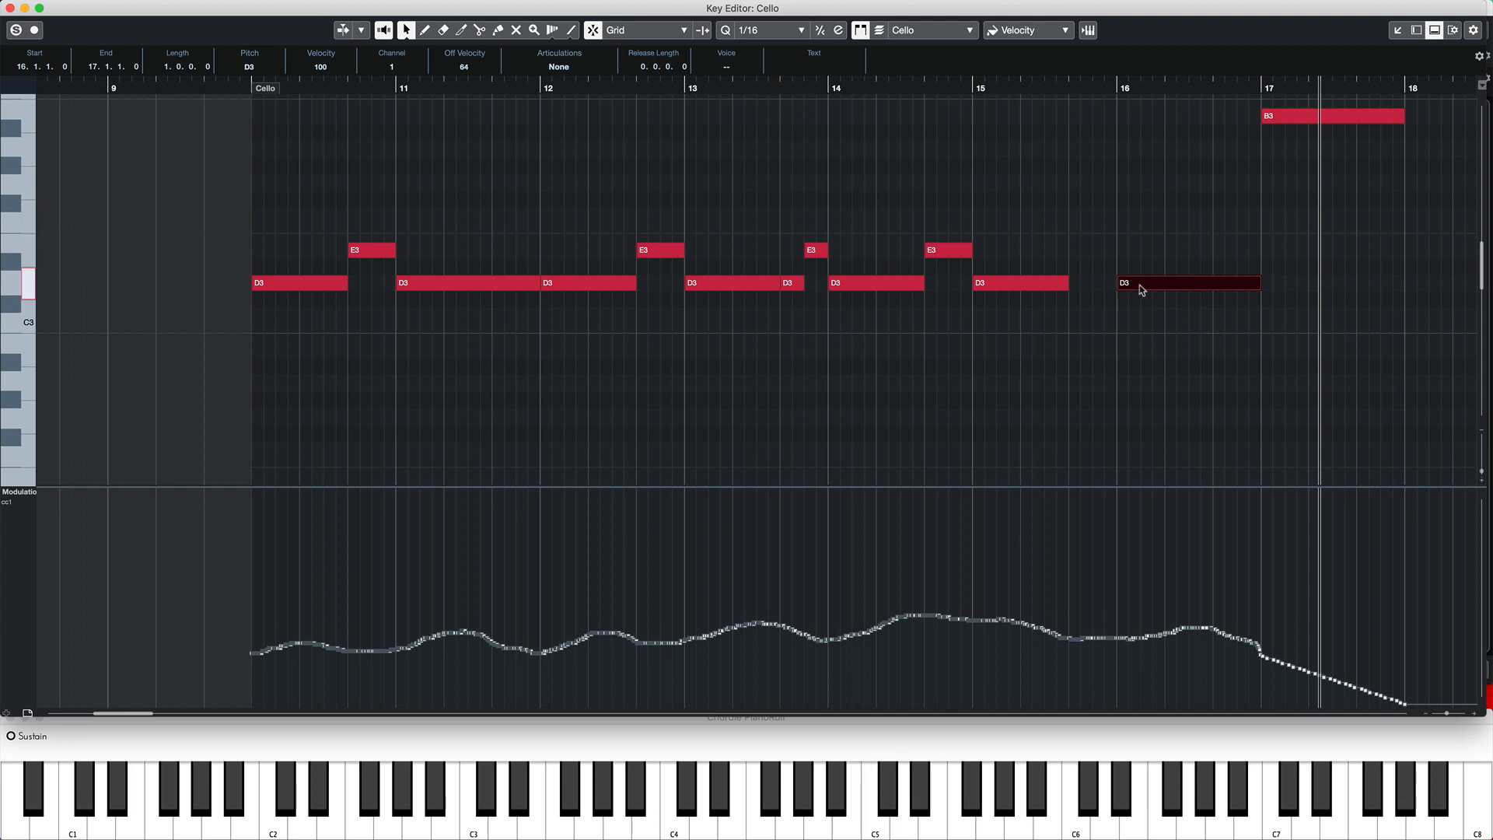
# Return to the project window and open the Violin 2 part in the Key Editor
pyautogui.click(1287, 116)
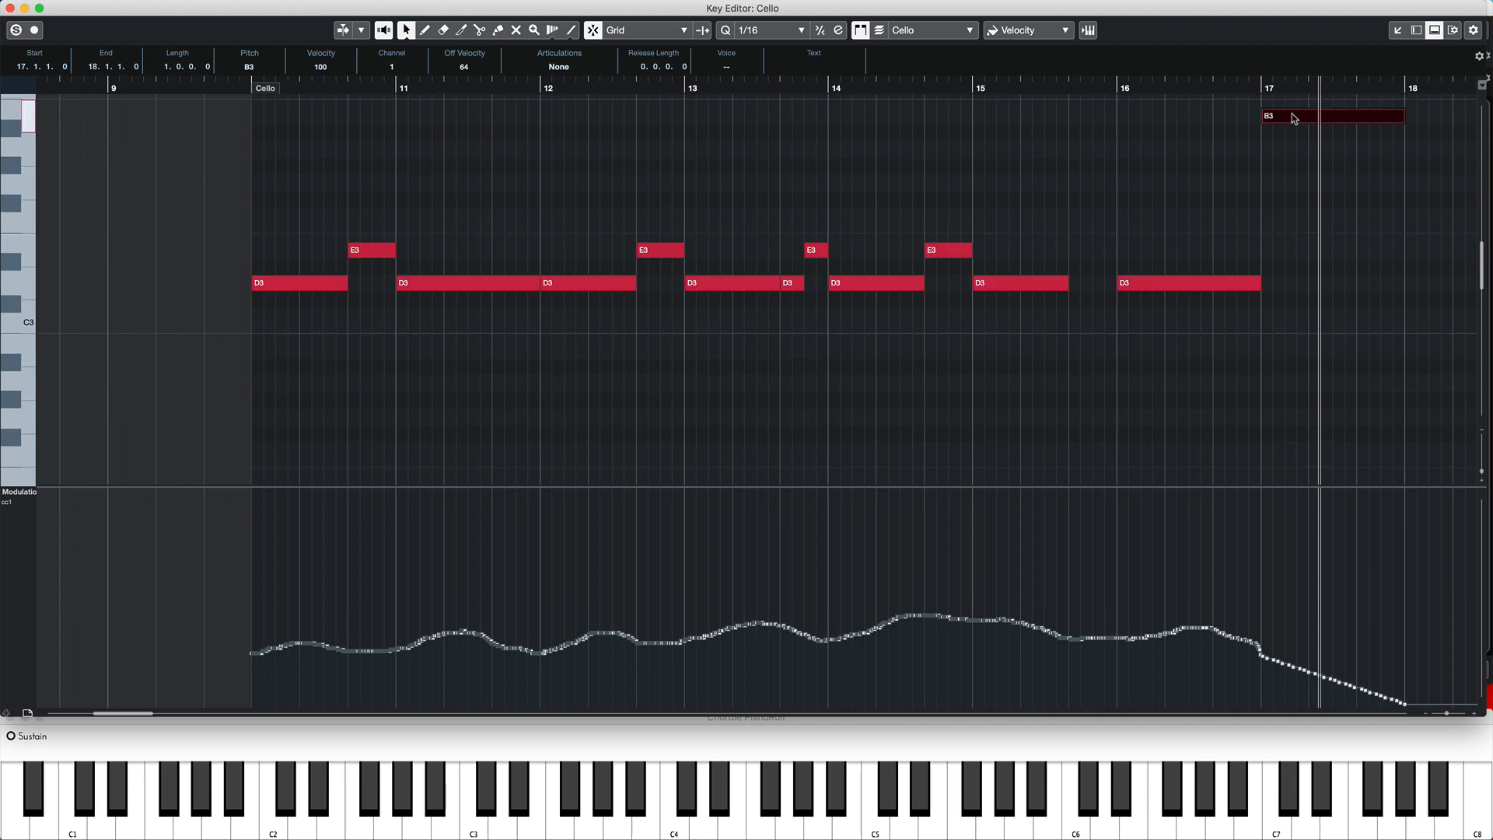
pyautogui.hotkey('ctrl', 'Up')
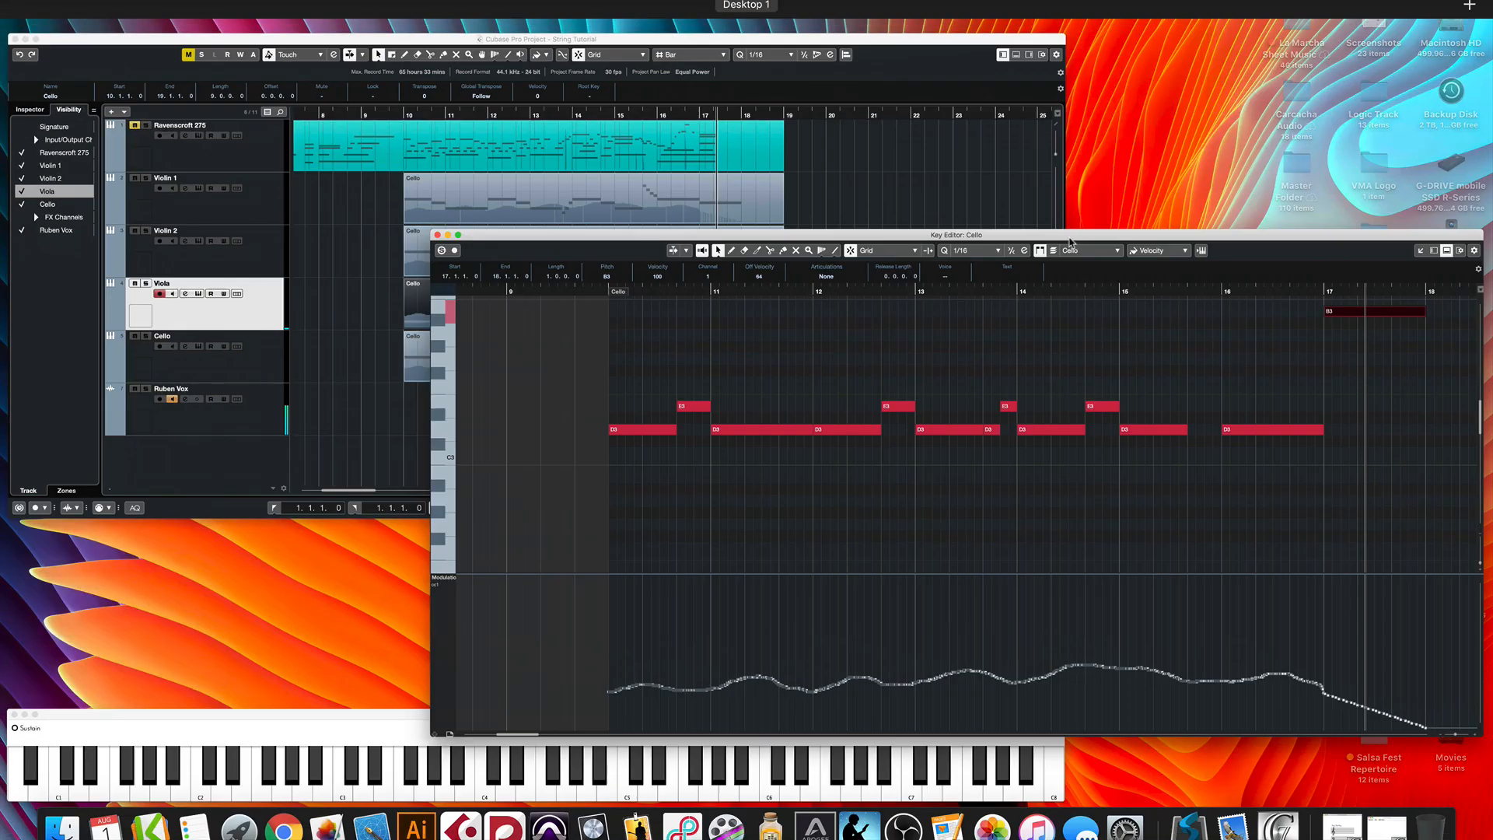
pyautogui.click(572, 270)
pyautogui.click(370, 306)
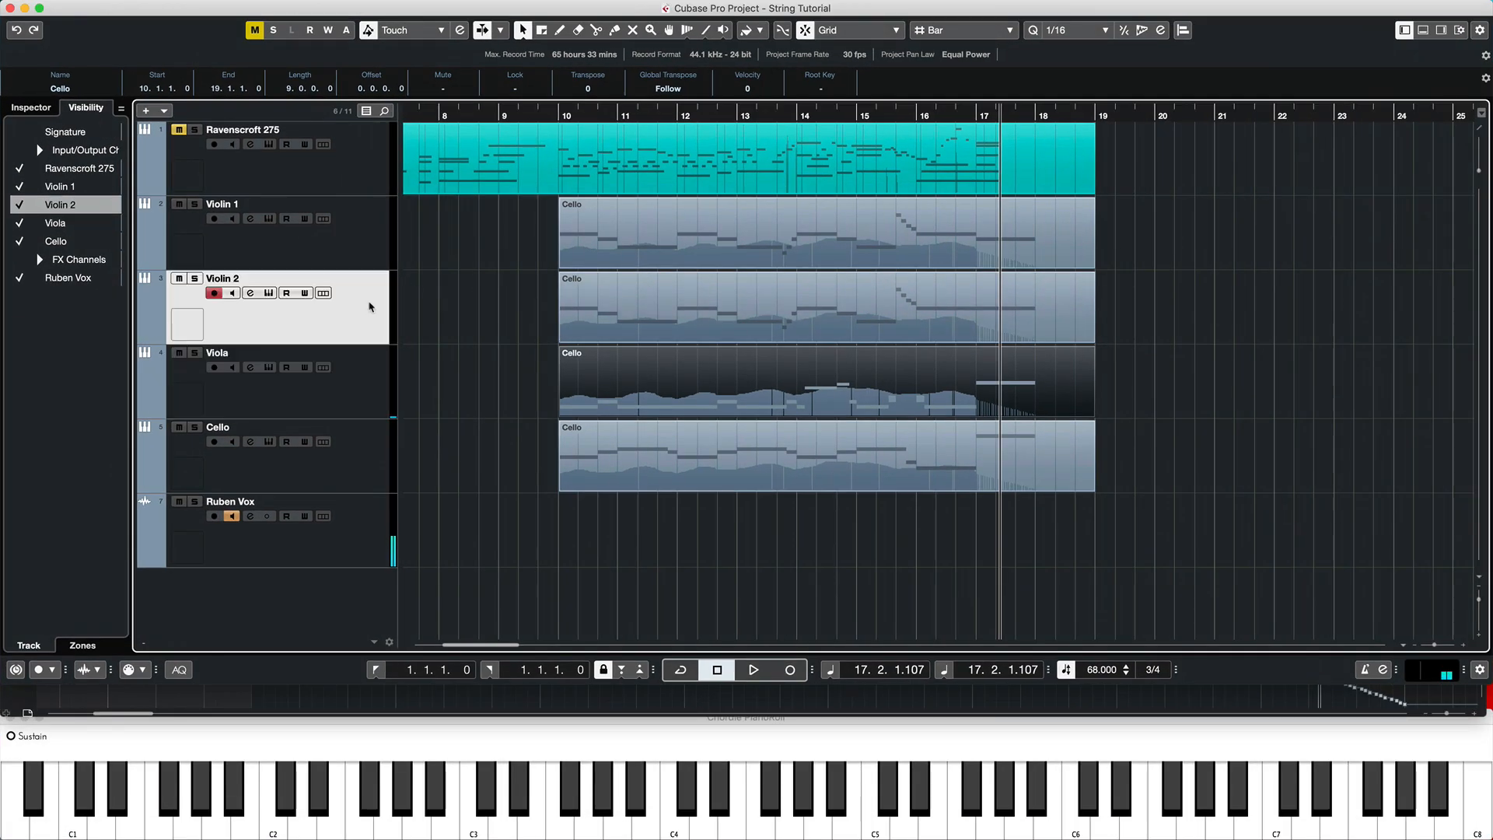
pyautogui.click(610, 316)
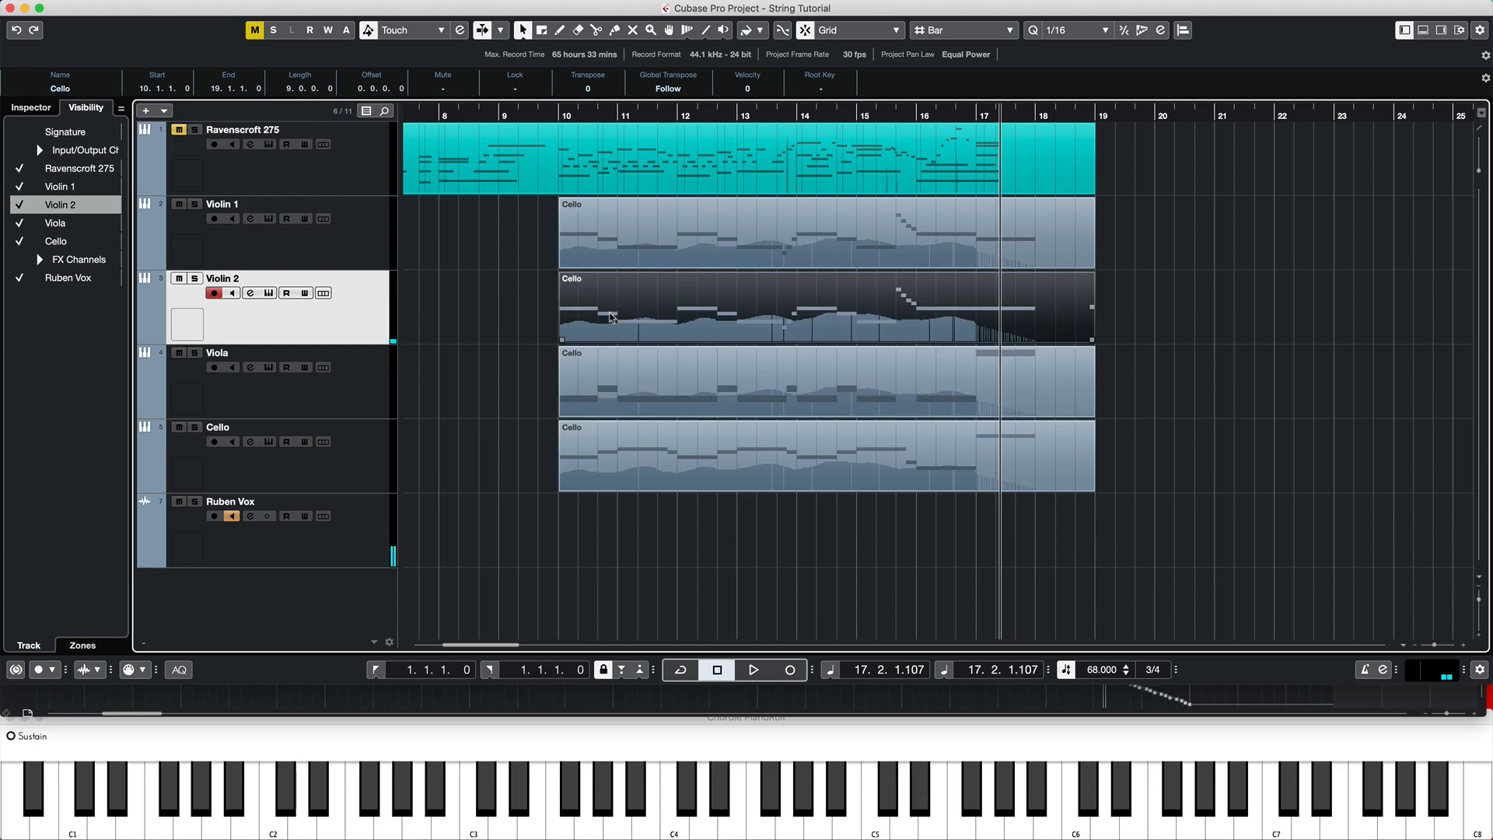
pyautogui.doubleClick(610, 317)
pyautogui.doubleClick(612, 316)
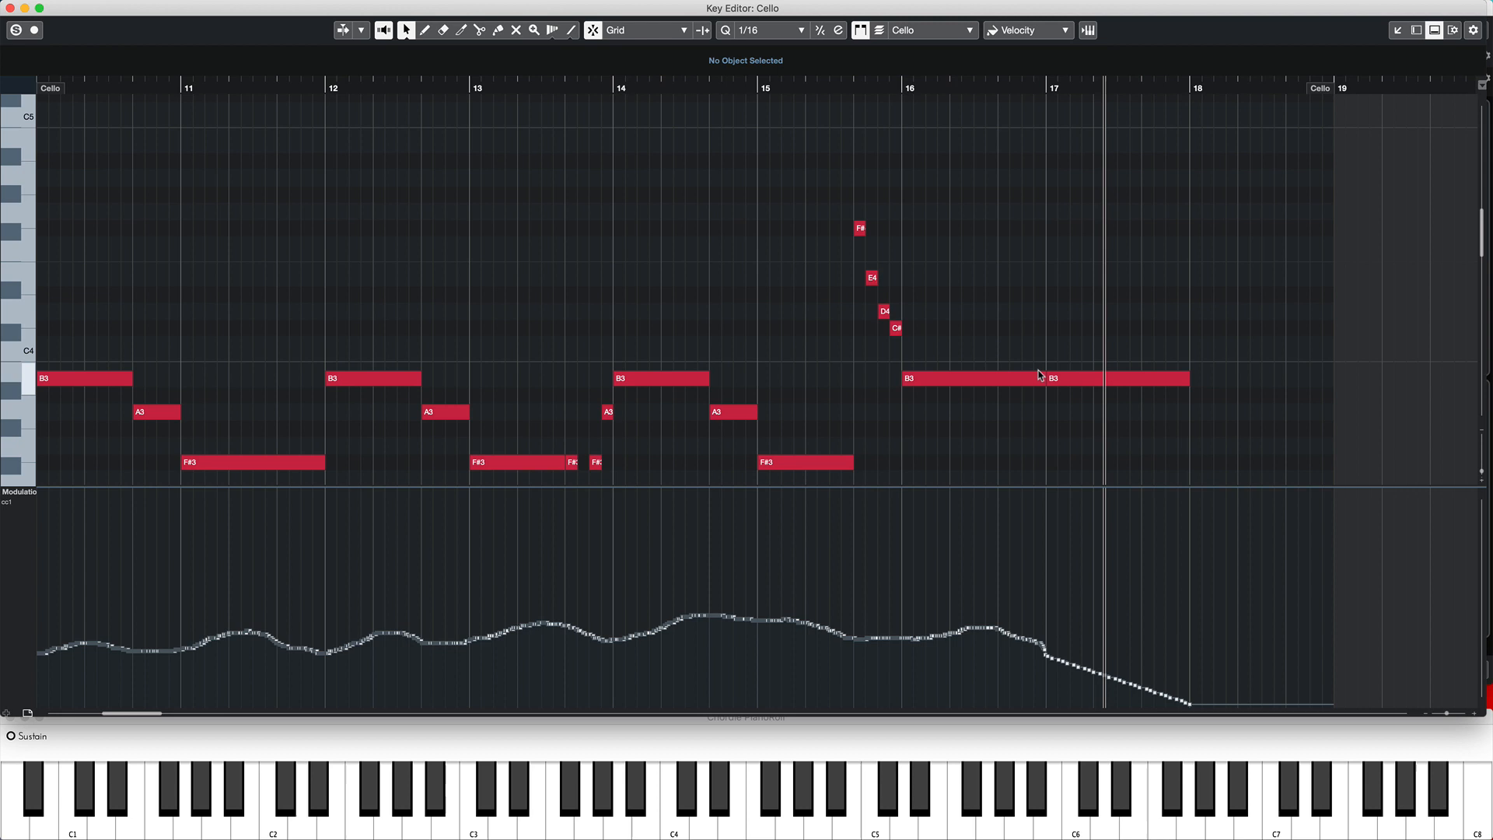
# Raise the Violin 2 note in bar 17 to D4 and listen from the middle of bar 14
pyautogui.moveTo(1069, 376); pyautogui.dragTo(1070, 315)
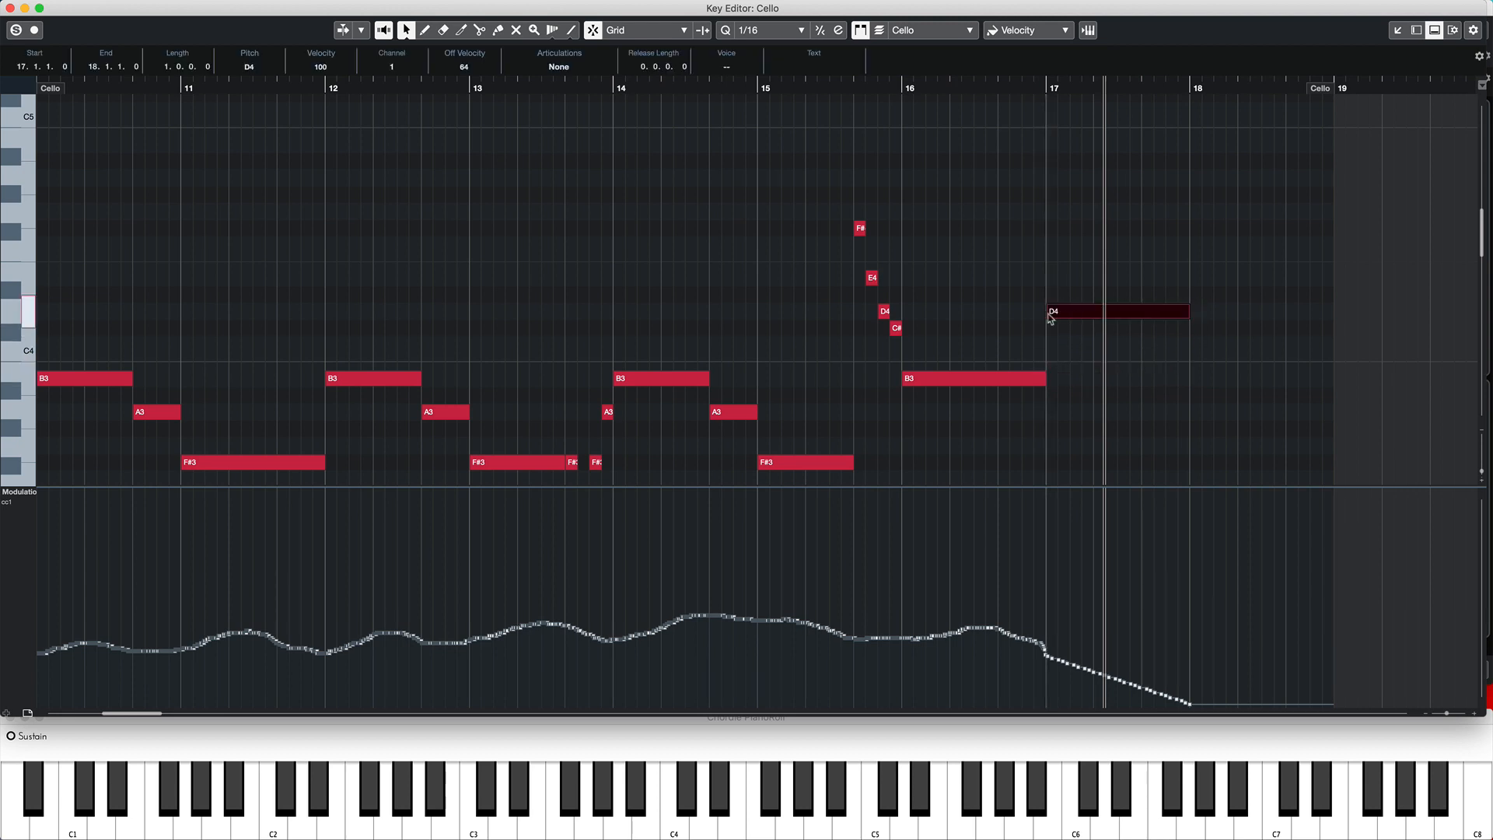
pyautogui.click(686, 89)
pyautogui.press('space')
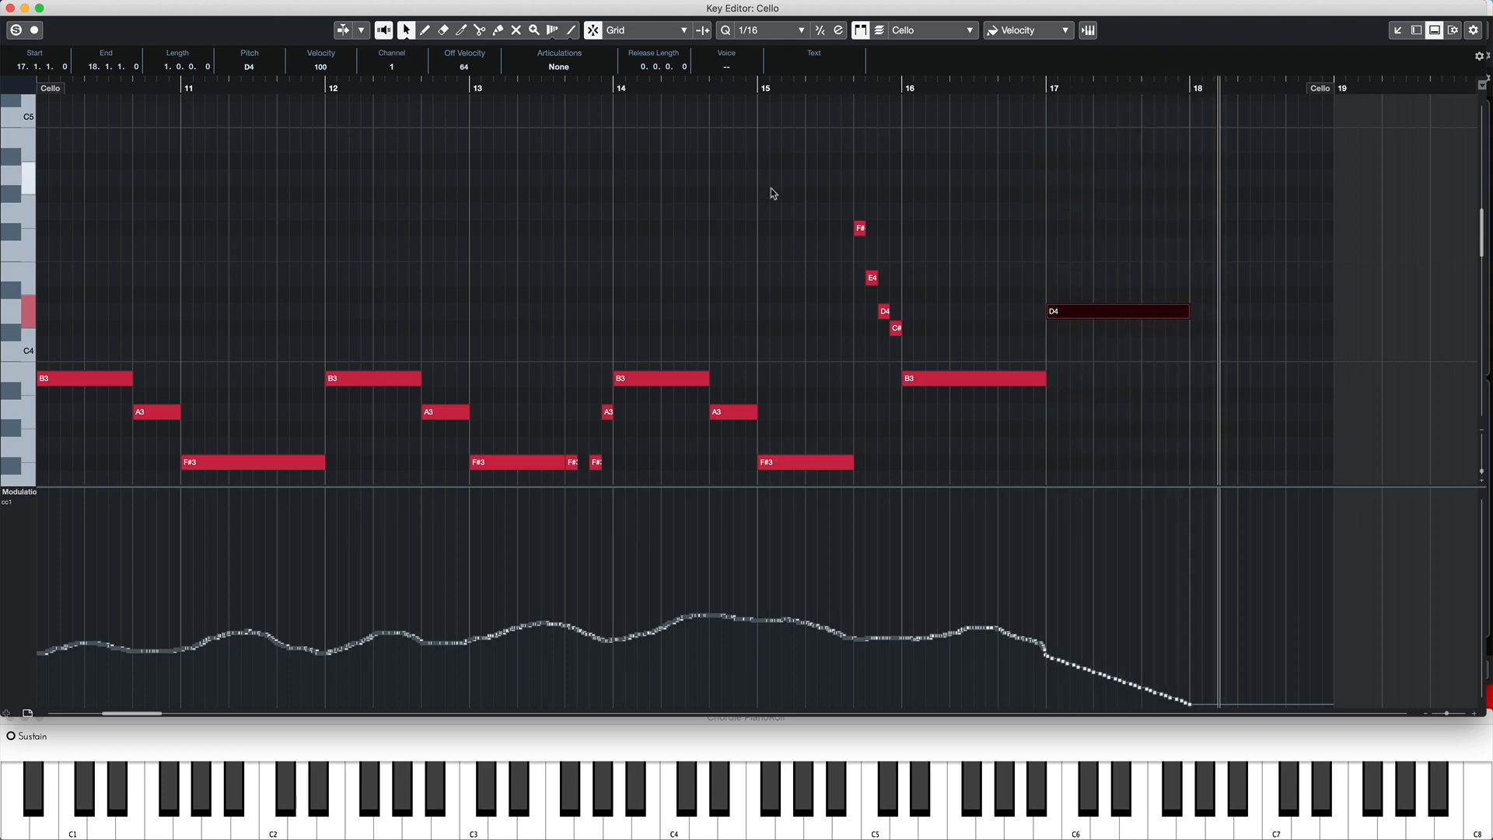
# Select the Viola part in the project and bring up its notes in the separate Key Editor window
pyautogui.hotkey('ctrl', 'Up')
pyautogui.click(684, 206)
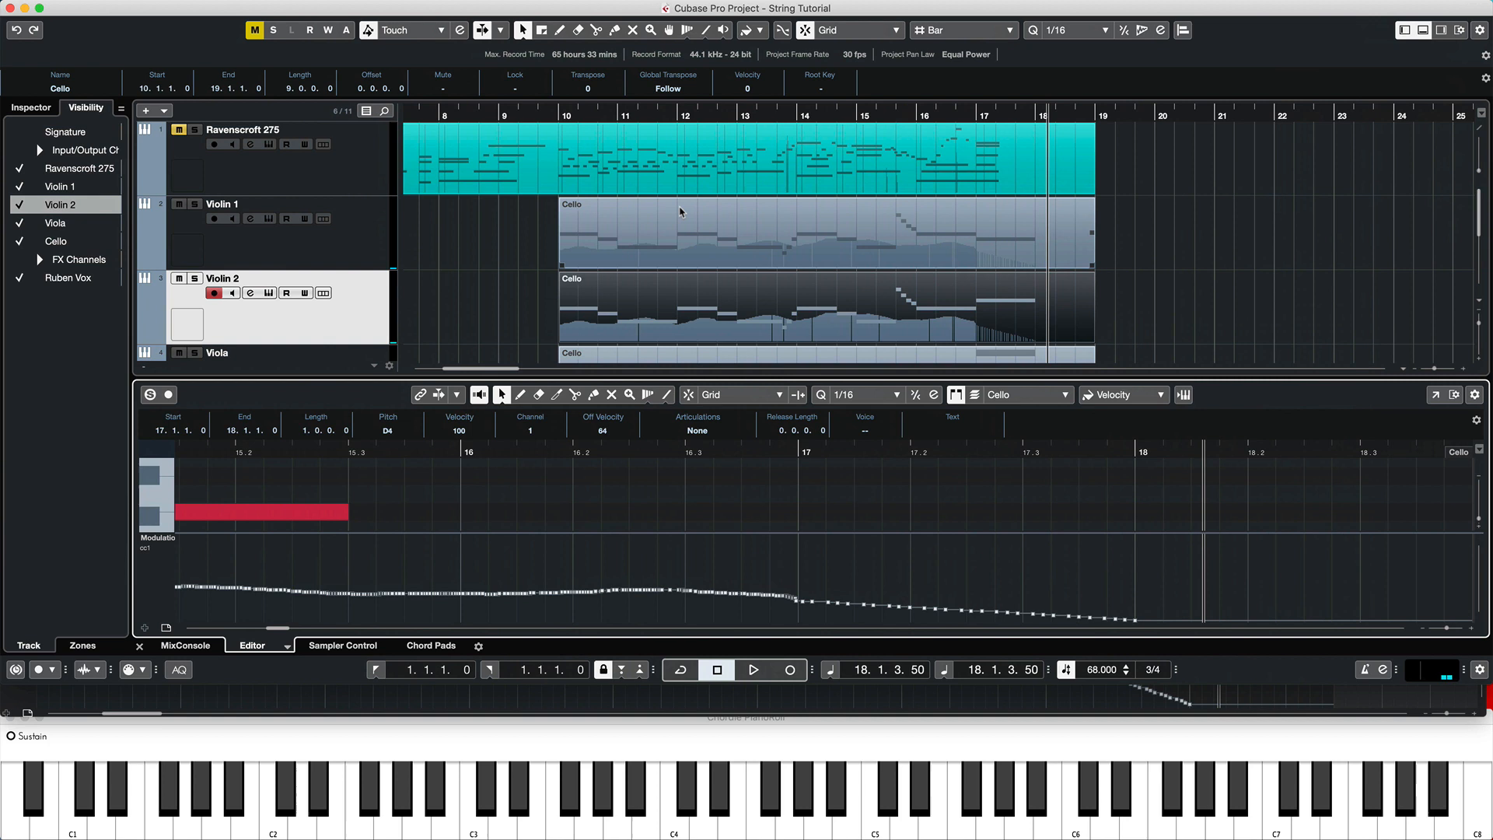
pyautogui.scroll(-2, 389, 289)
pyautogui.click(356, 293)
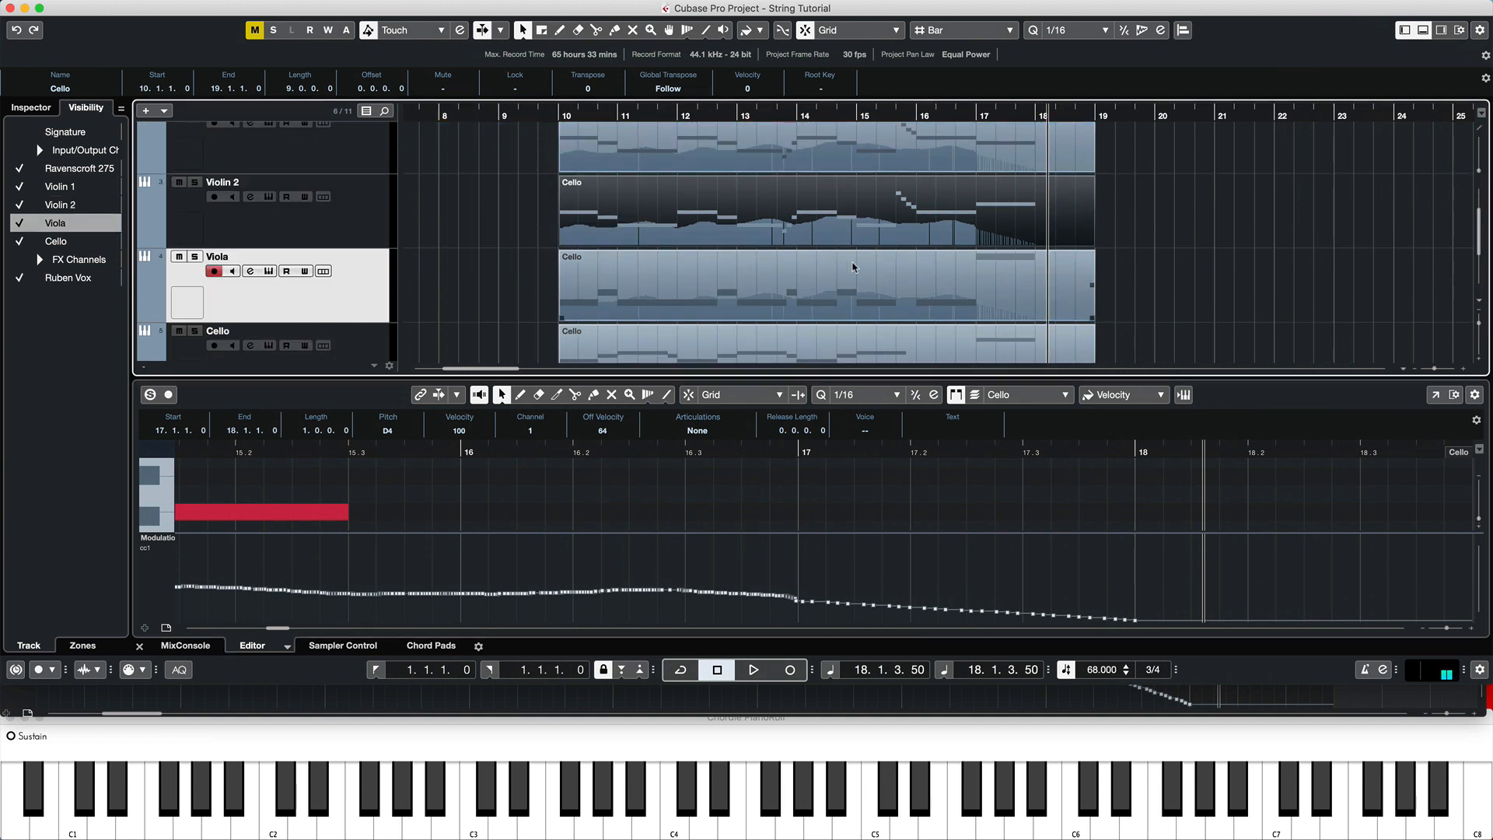
pyautogui.click(962, 285)
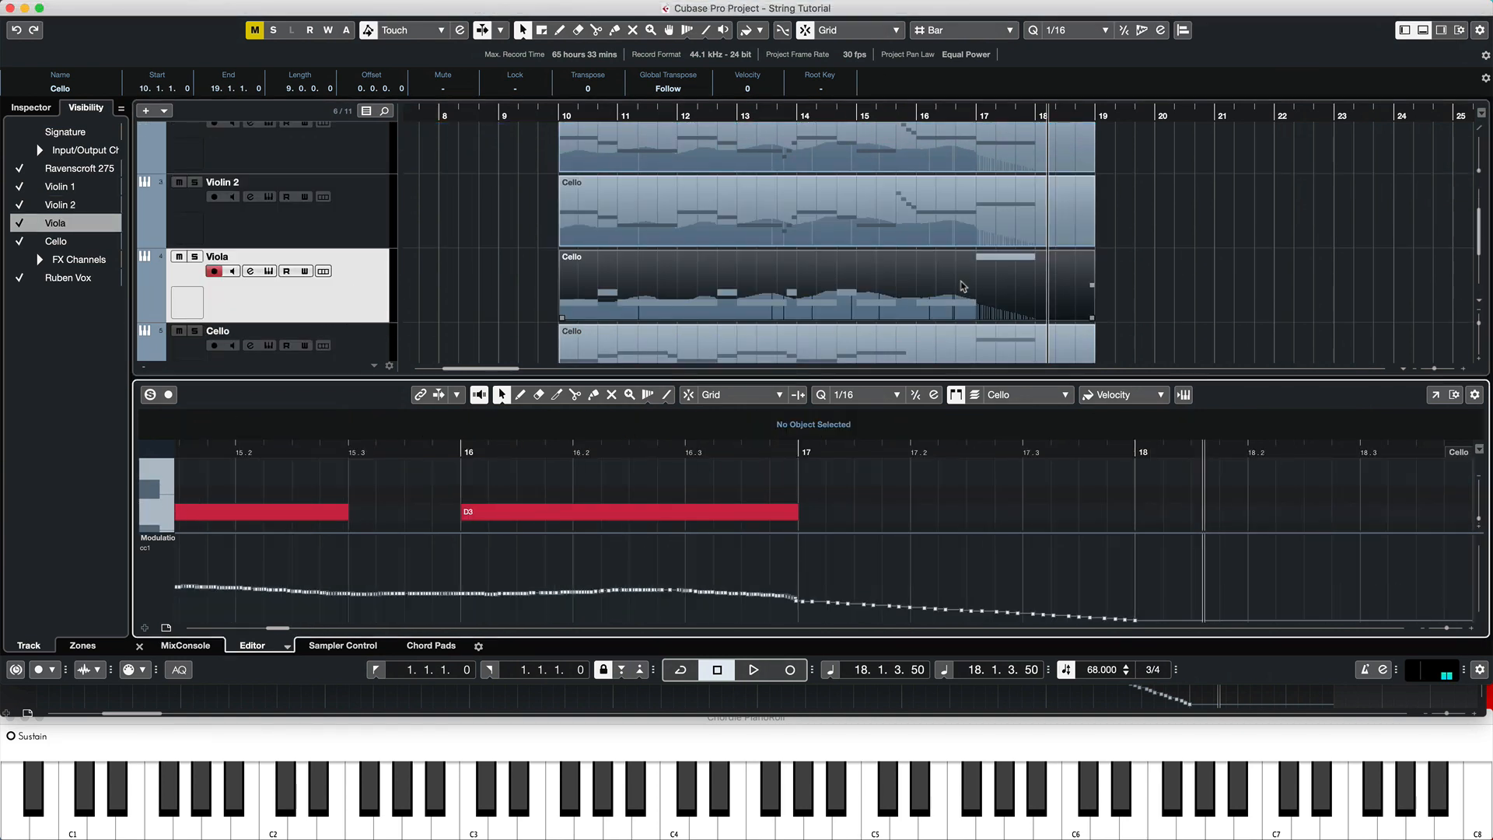
pyautogui.hotkey('ctrl', 'Up')
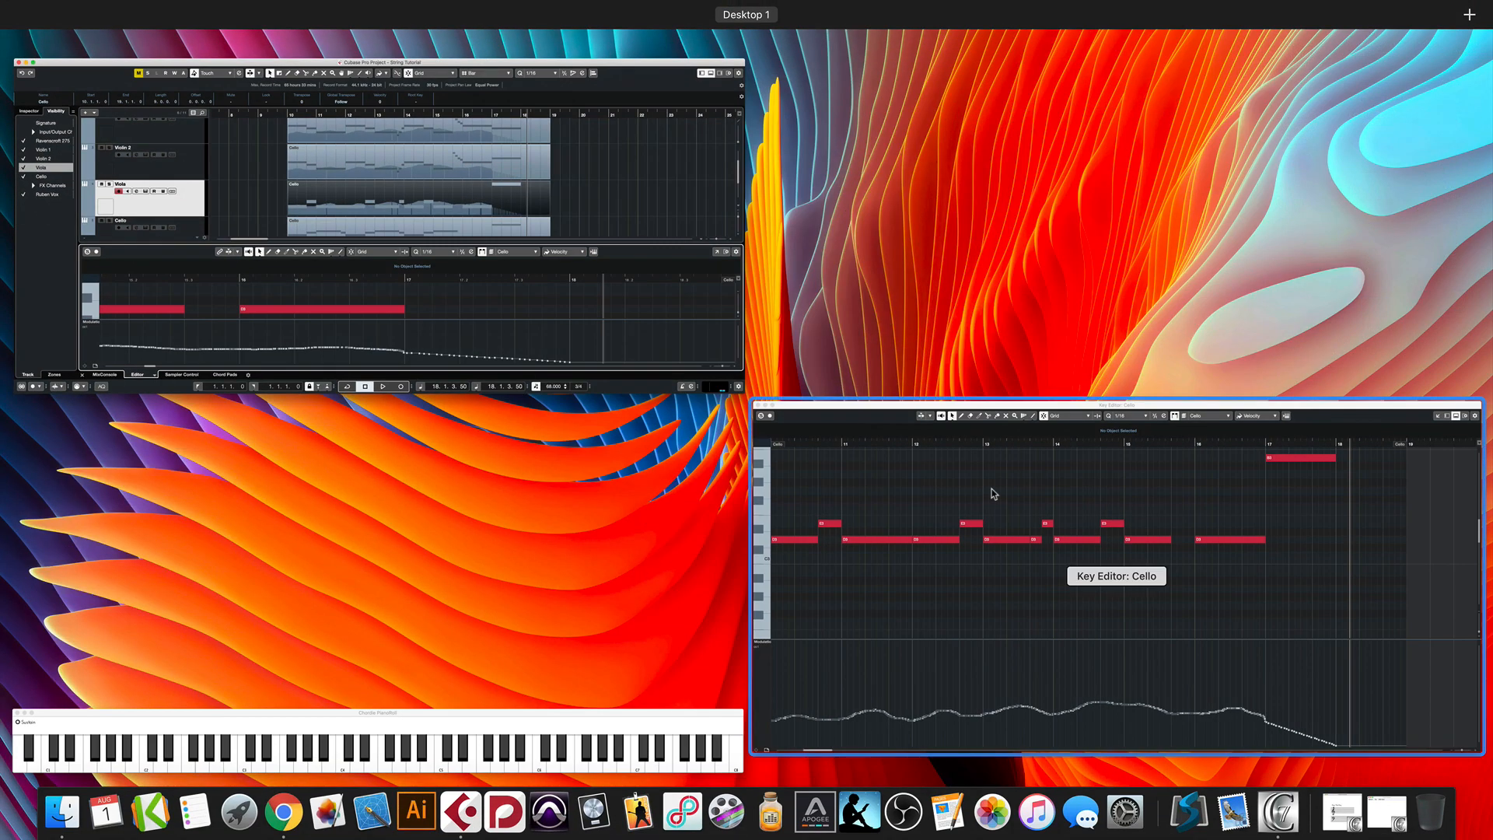
pyautogui.click(991, 489)
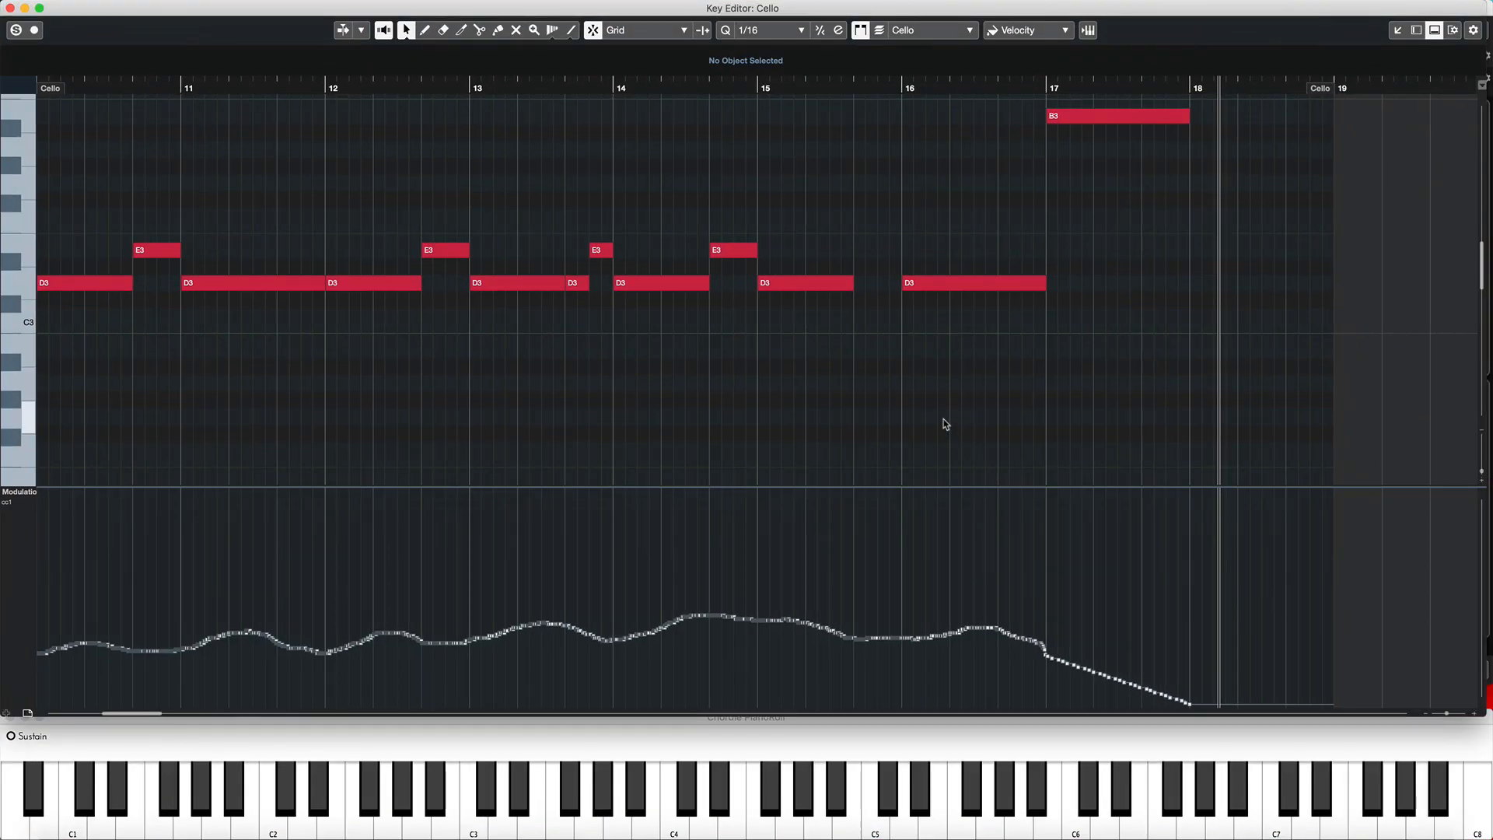
# Fill the gap before bar 16 with a one-beat E3 and listen from just before bar 15
pyautogui.click(733, 88)
pyautogui.press('space')
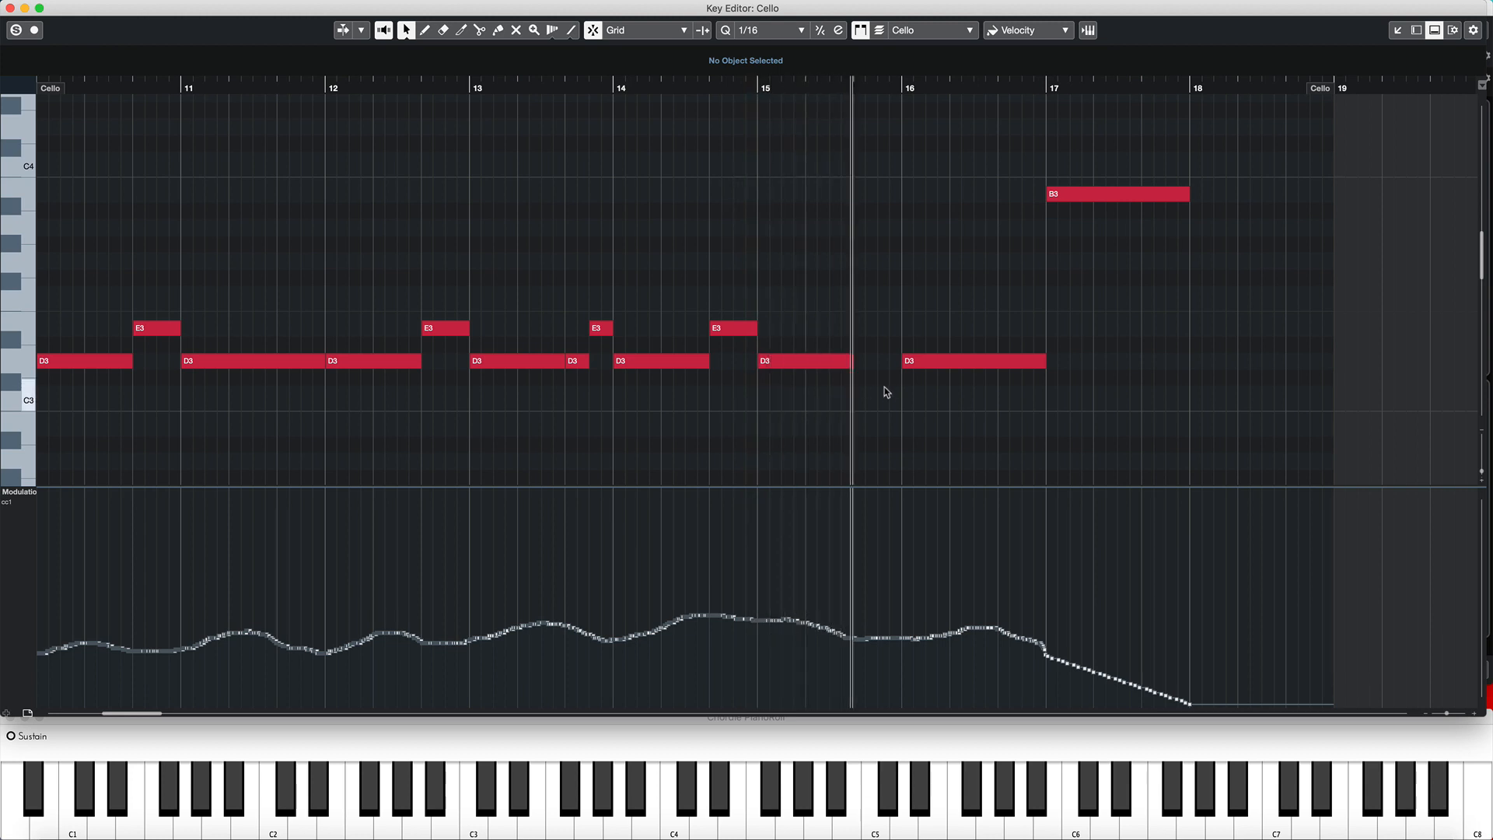
pyautogui.click(924, 365)
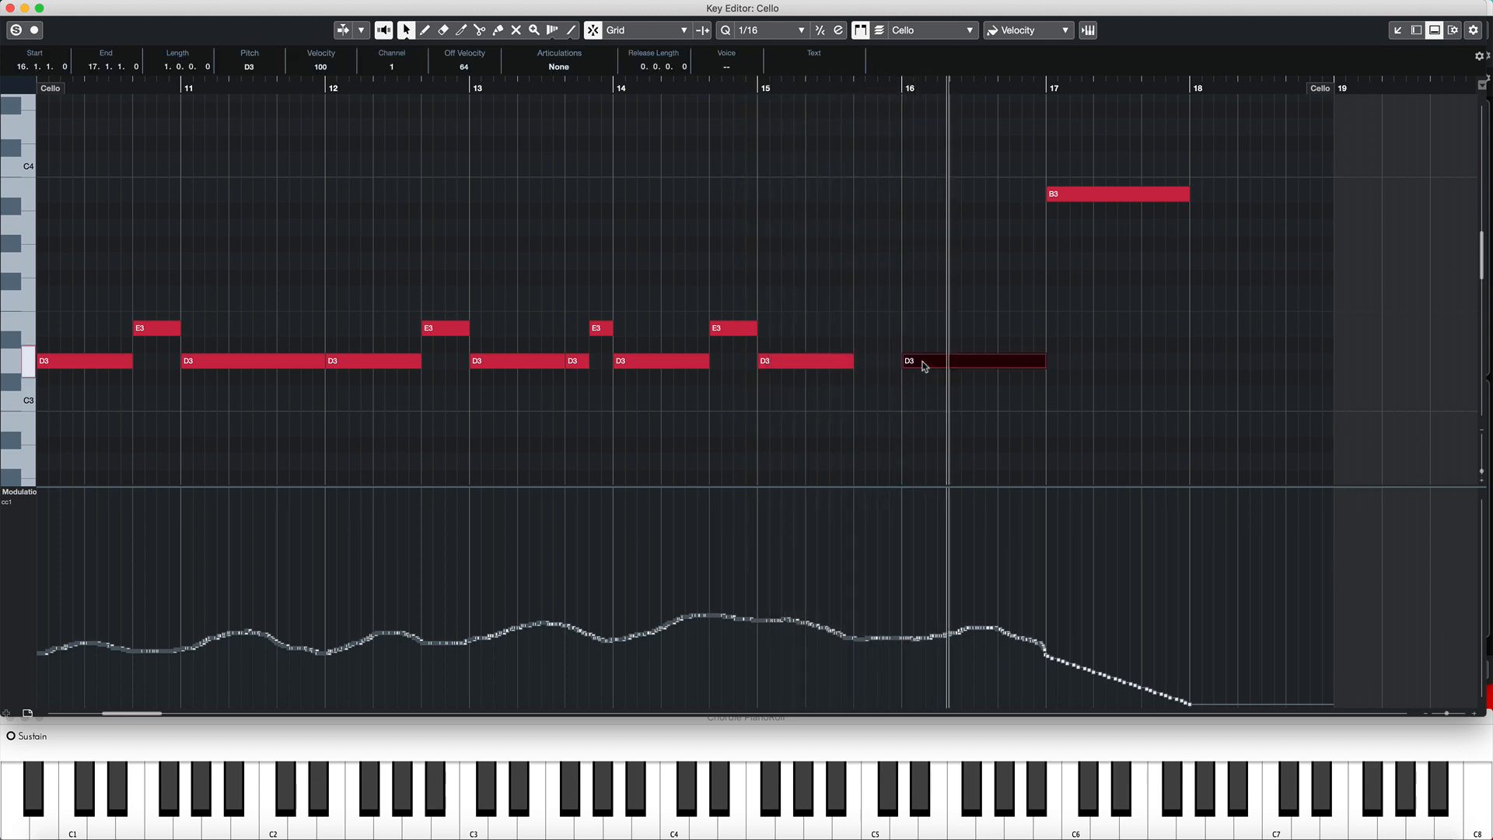
pyautogui.click(836, 367)
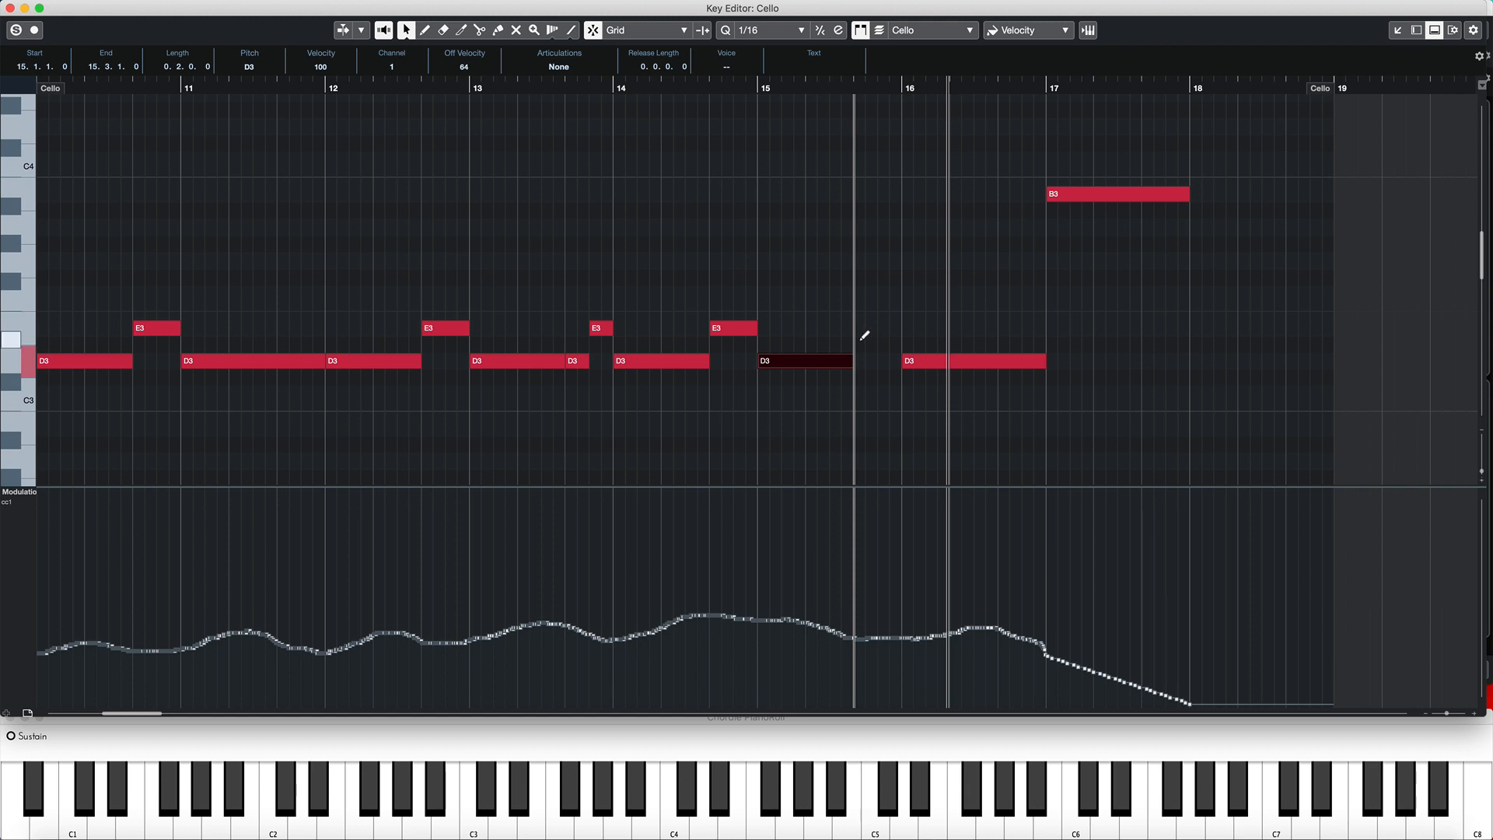
pyautogui.moveTo(859, 327); pyautogui.dragTo(897, 328)
pyautogui.click(745, 87)
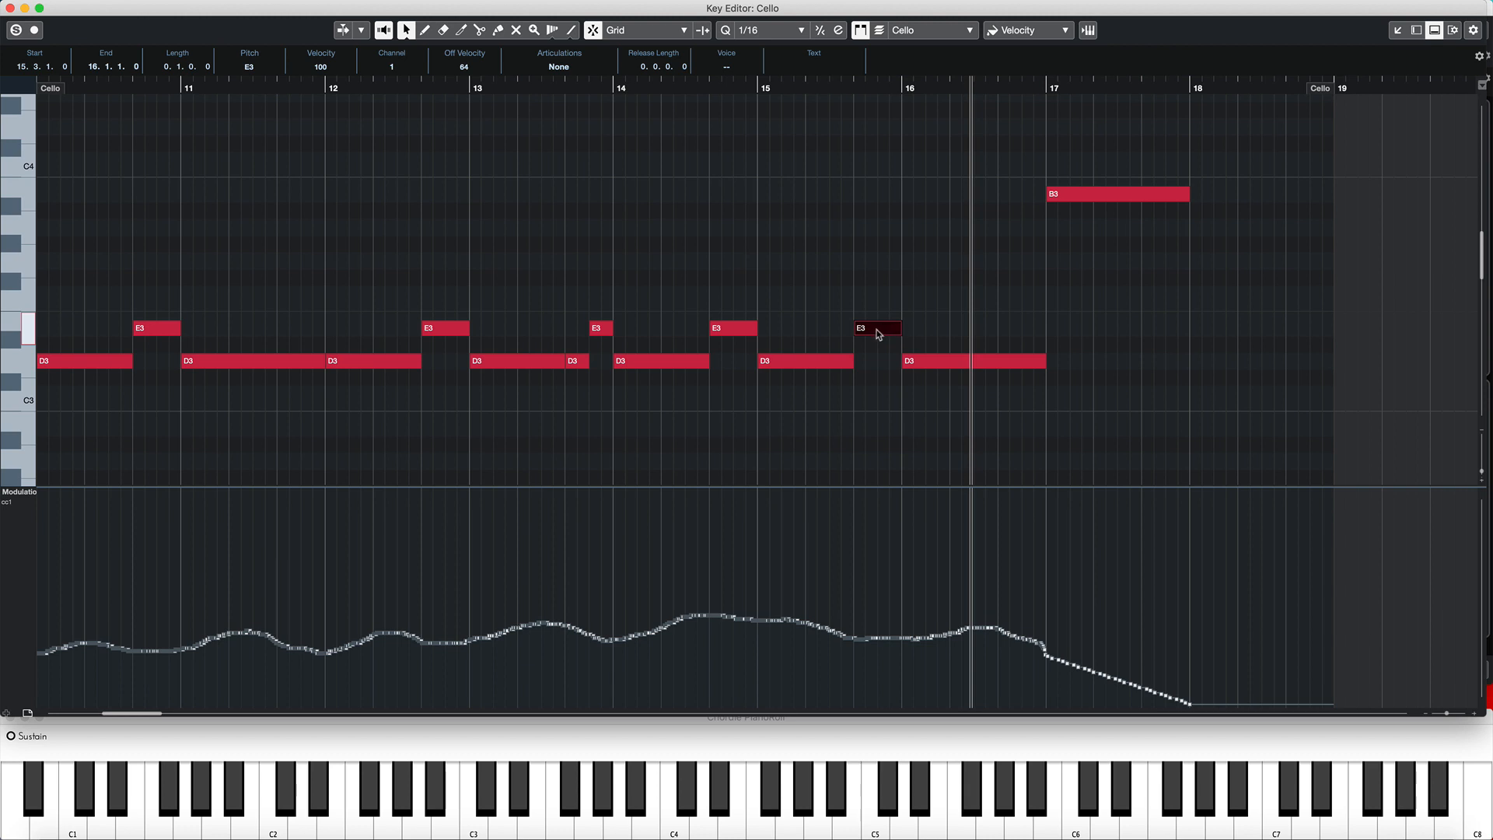
# Replace the last beat of bar 15 with a D3 and a C#3 of two sixteenths each, and listen to the change
pyautogui.press('Down')
pyautogui.press('Down')
pyautogui.moveTo(899, 361)
pyautogui.mouseDown()
pyautogui.moveTo(871, 361)
pyautogui.moveTo(899, 377)
pyautogui.mouseUp()
pyautogui.click(806, 85)
pyautogui.press('space')
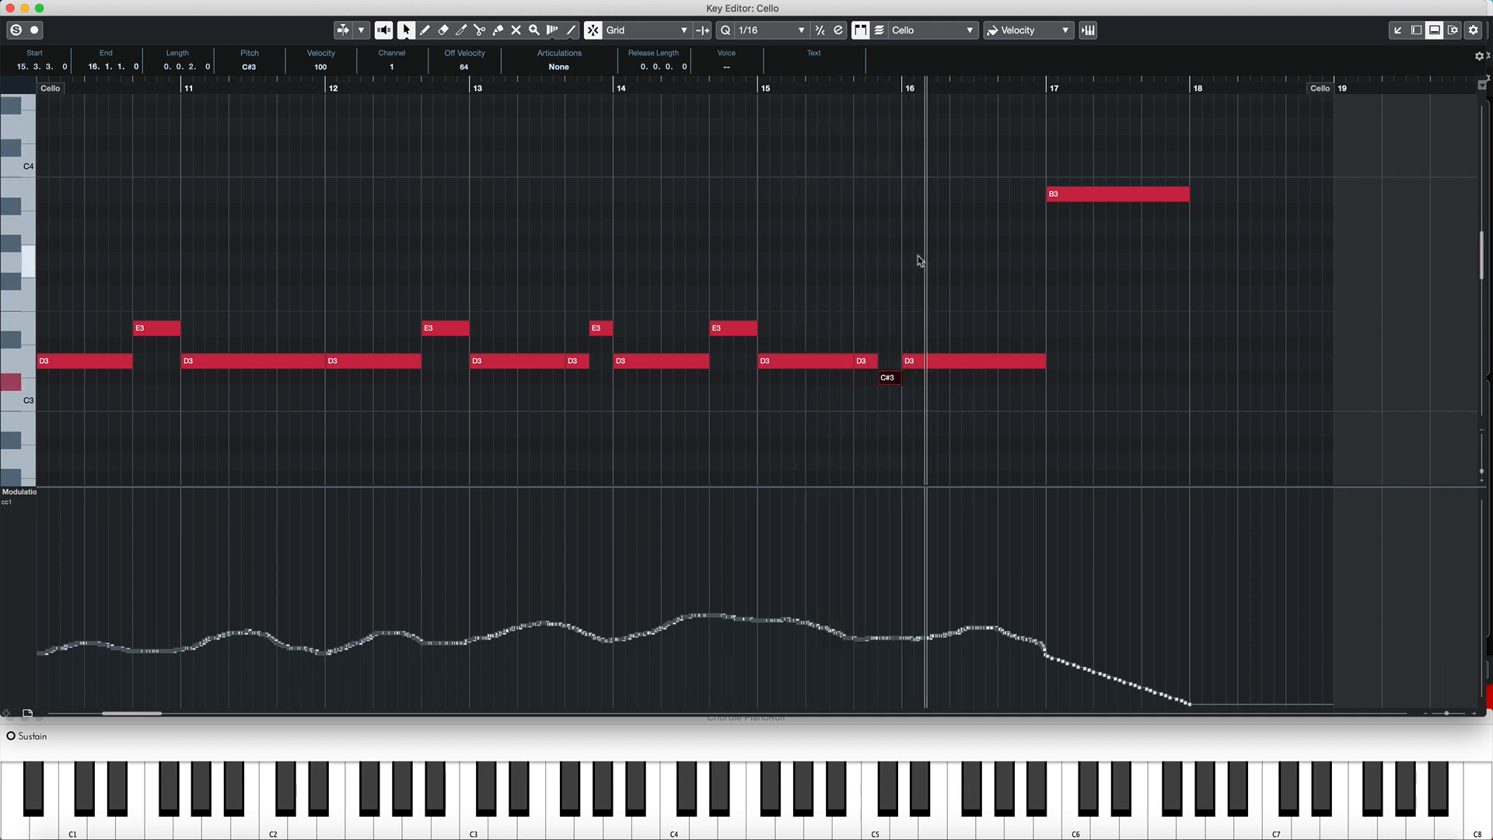
pyautogui.press('space')
pyautogui.scroll(-4, 824, 306)
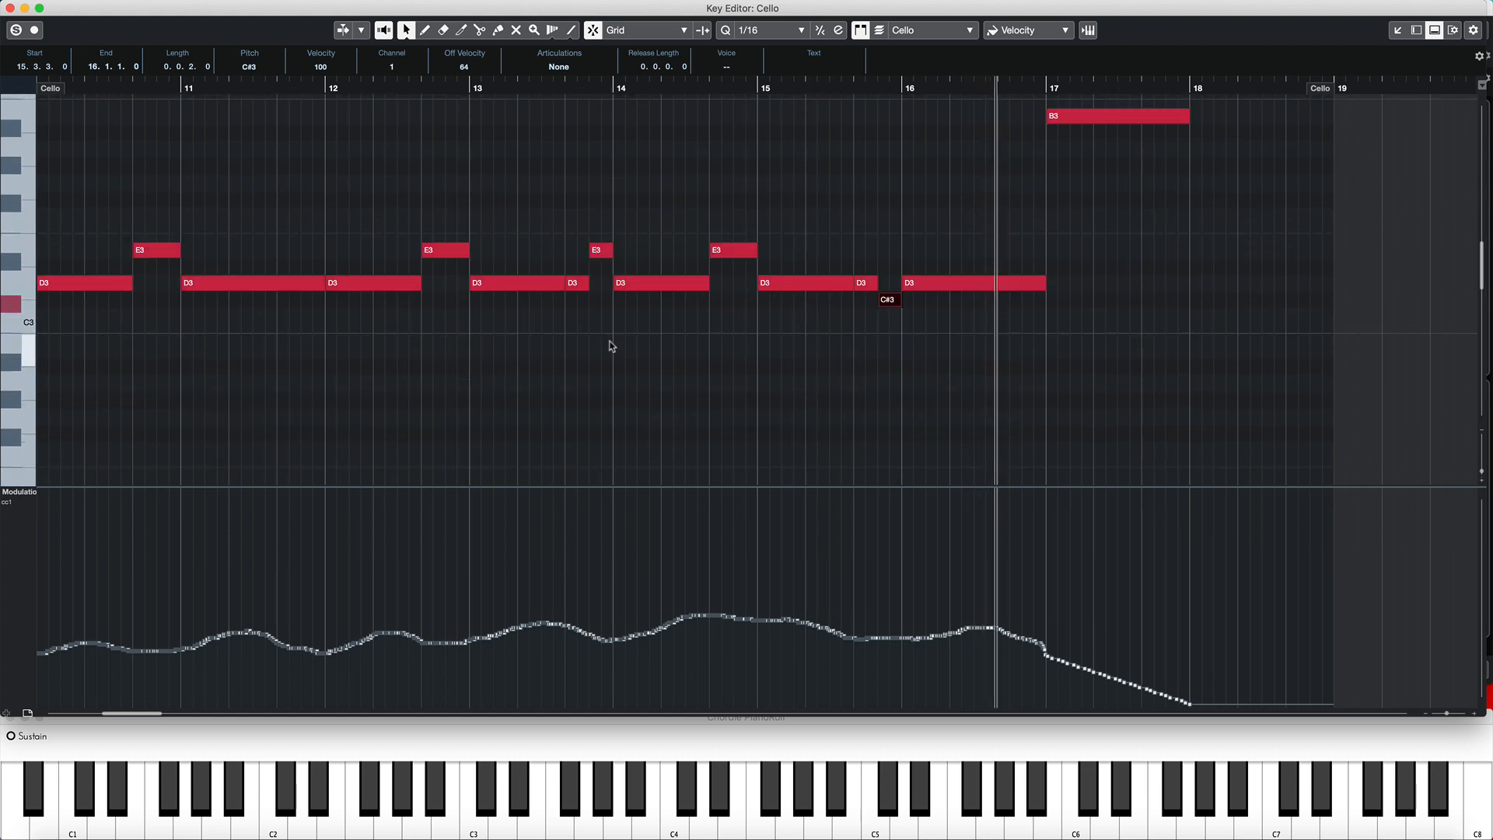
pyautogui.scroll(8, 707, 253)
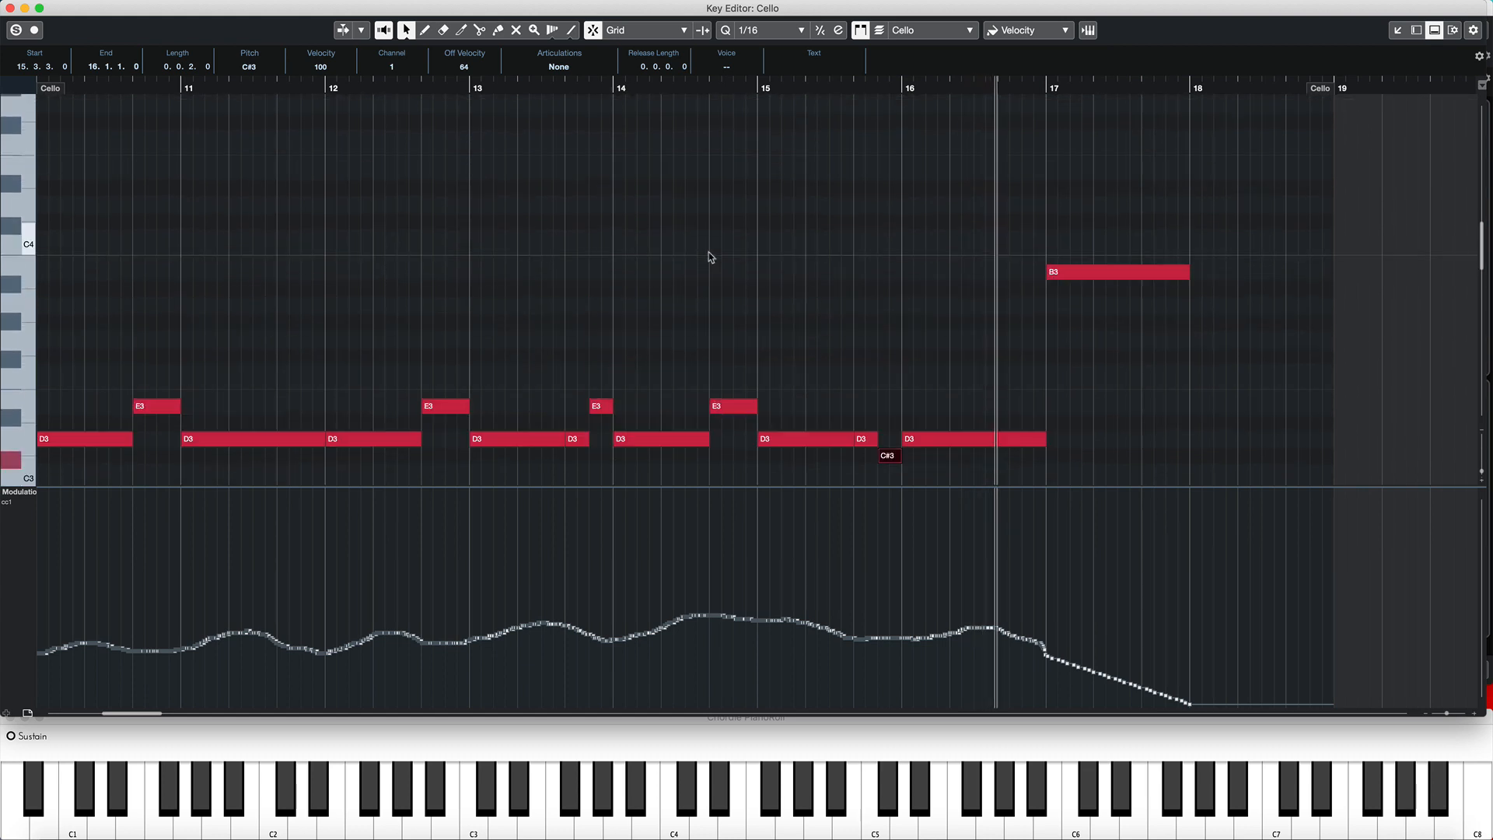
pyautogui.scroll(-4, 716, 257)
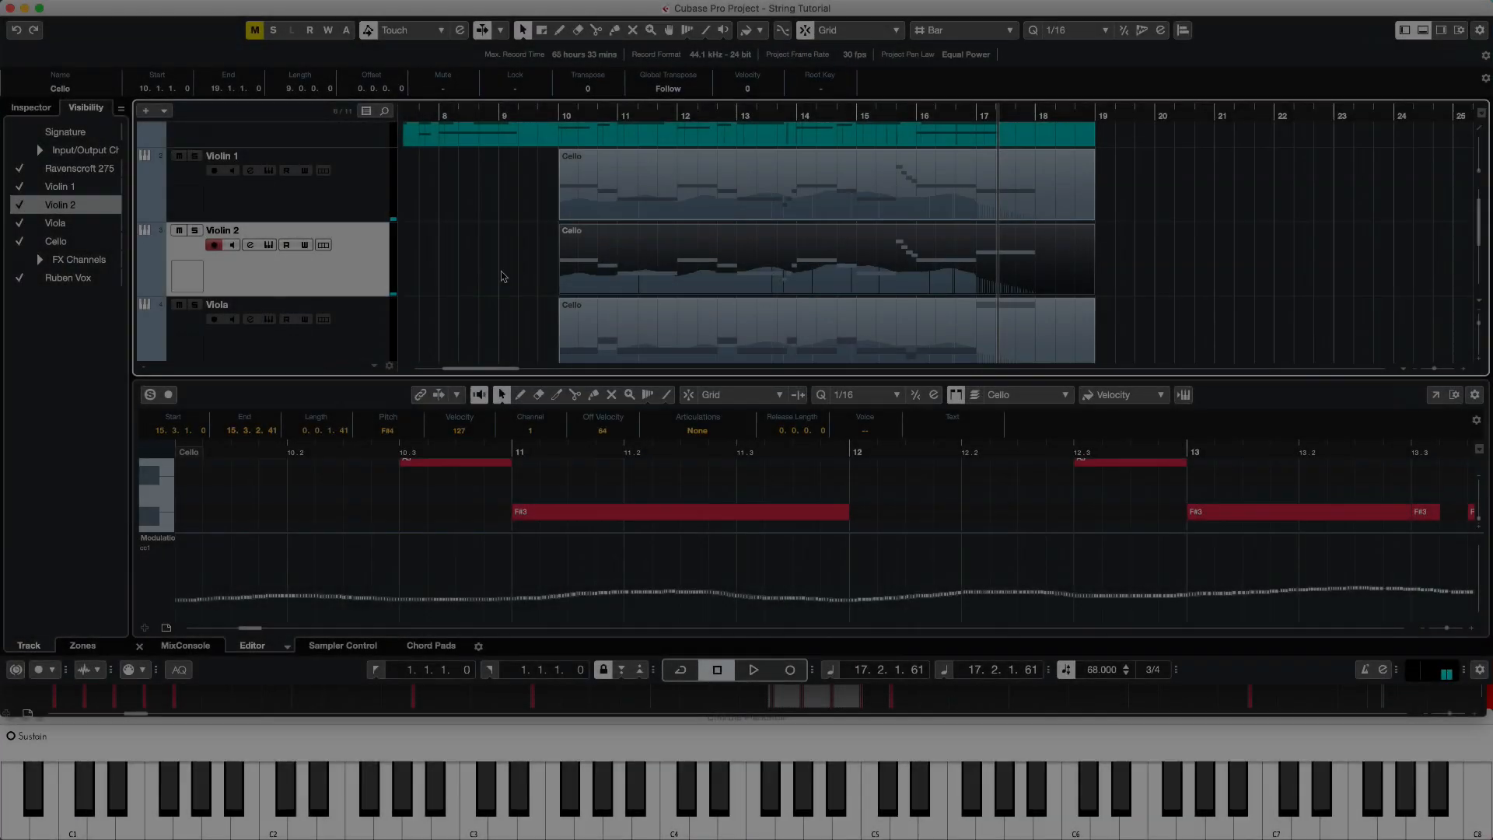
# Unmute the Ravenscroft 275 piano track and listen to it with all the strings, hiding the project's lower editor zone
pyautogui.scroll(2, 490, 280)
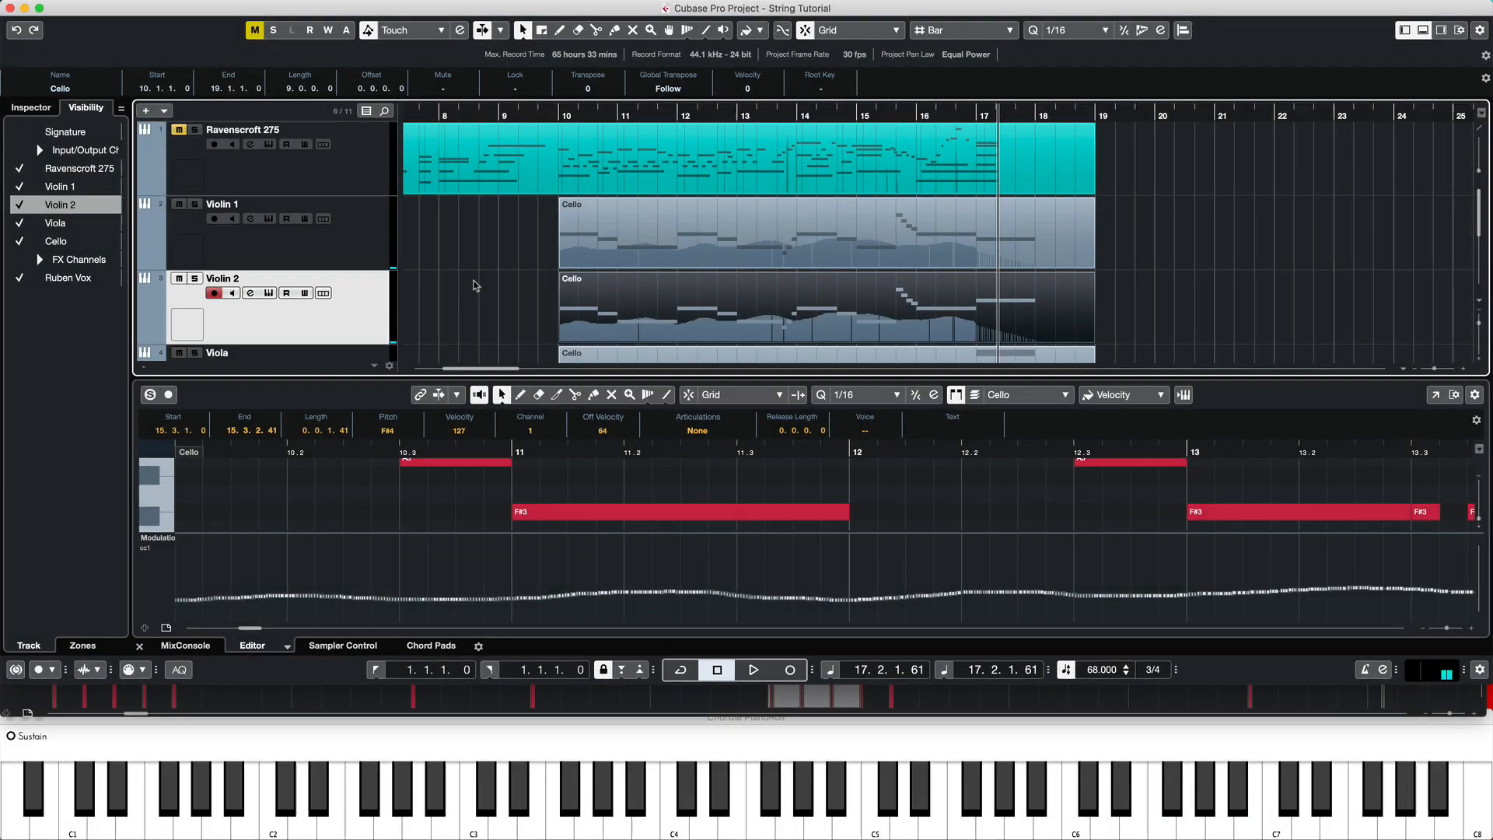
pyautogui.click(179, 129)
pyautogui.click(584, 171)
pyautogui.press('space')
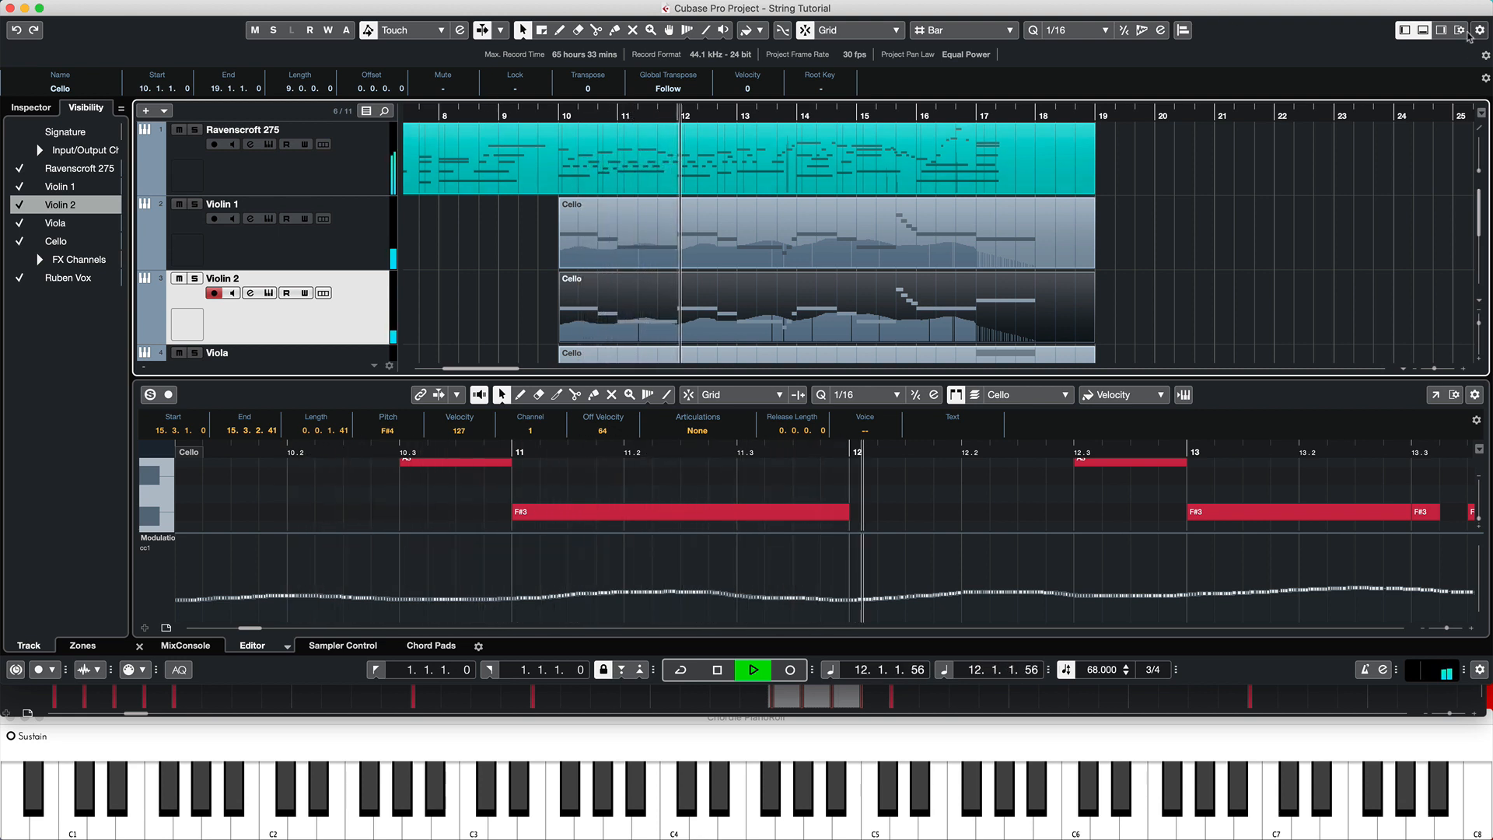
pyautogui.press('super+alt+e')
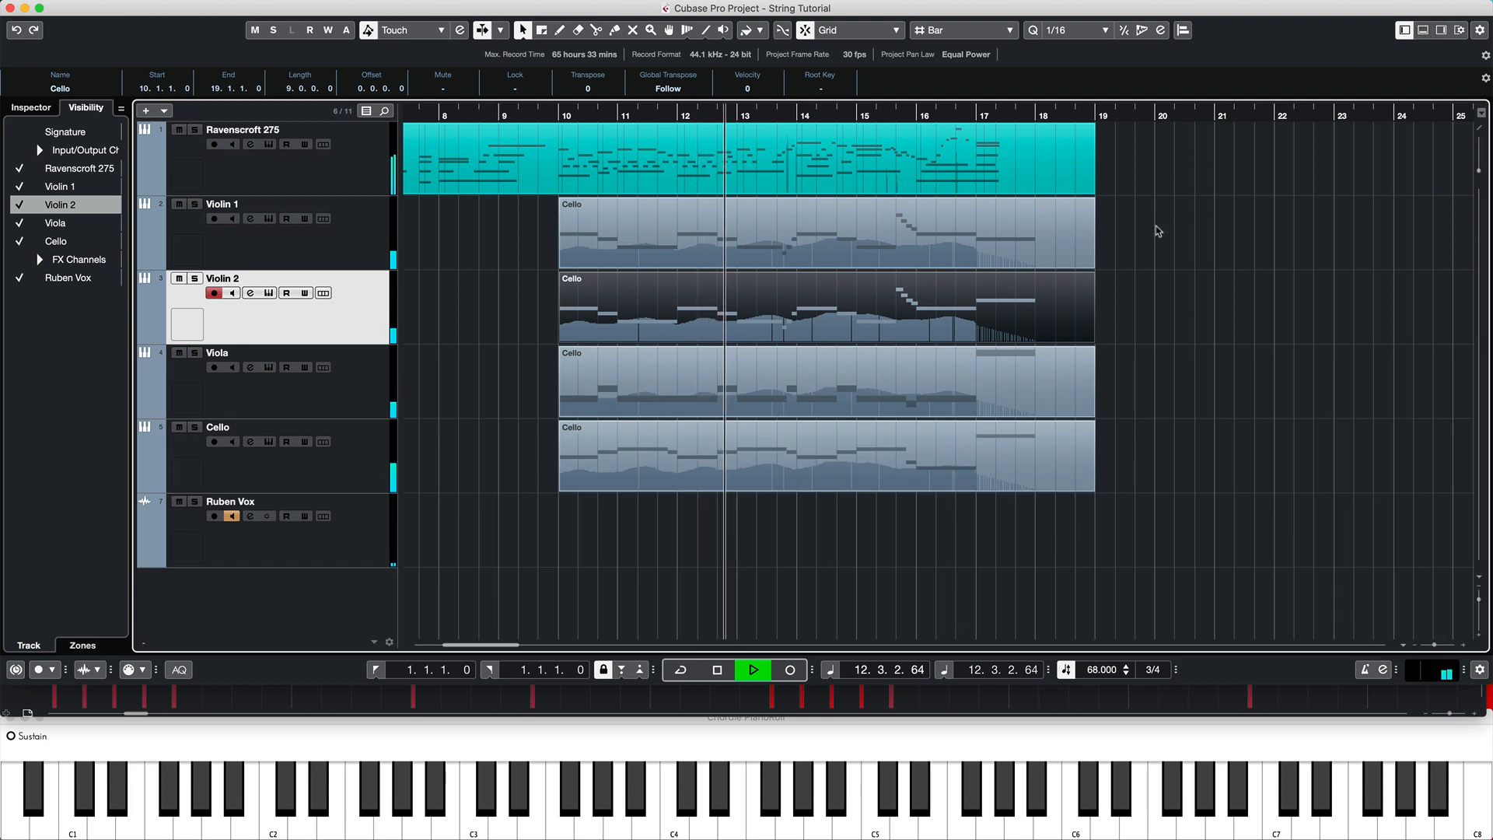
pyautogui.click(1140, 263)
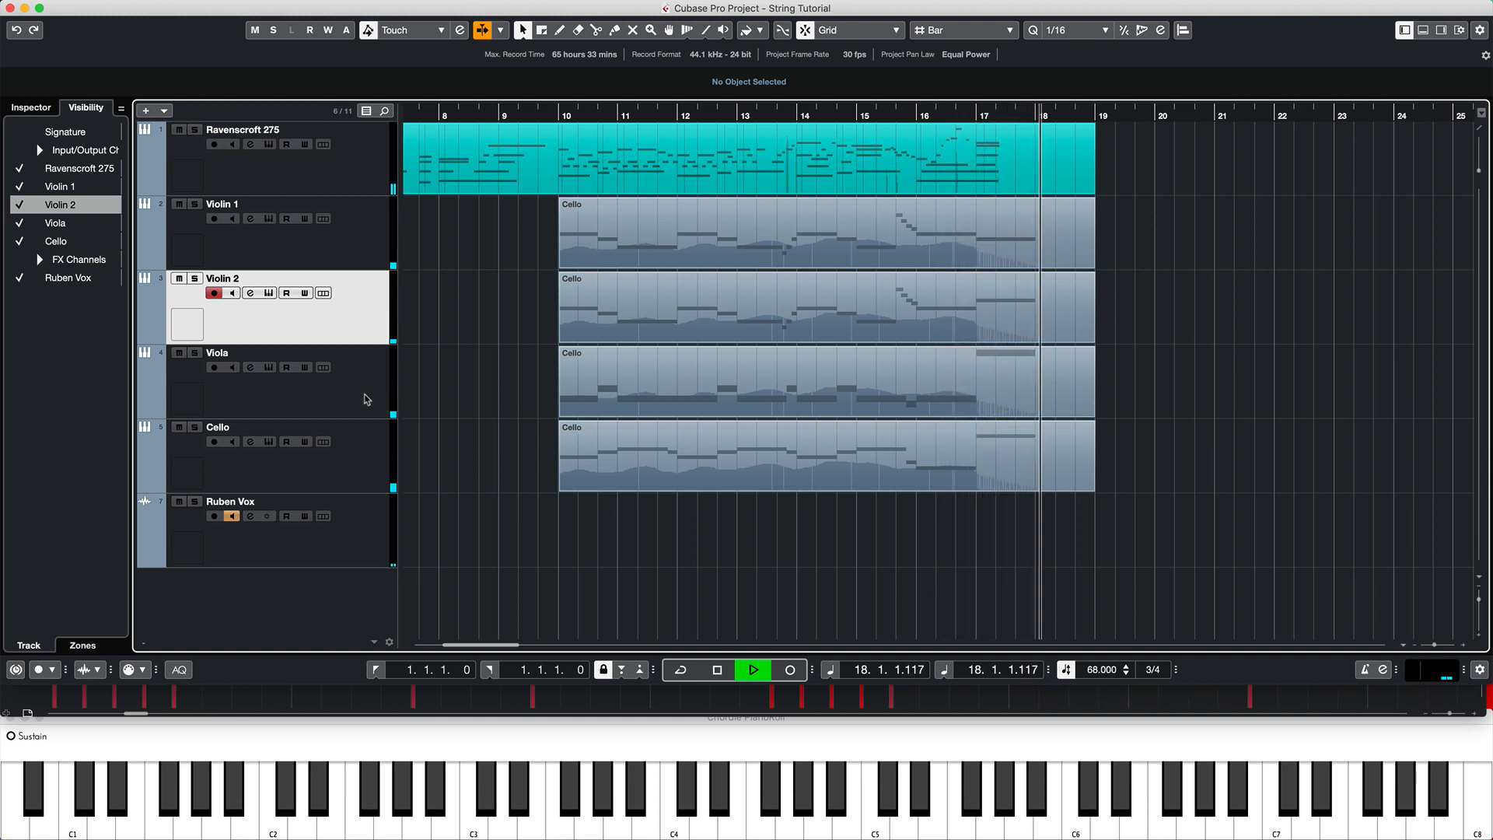
pyautogui.press('space')
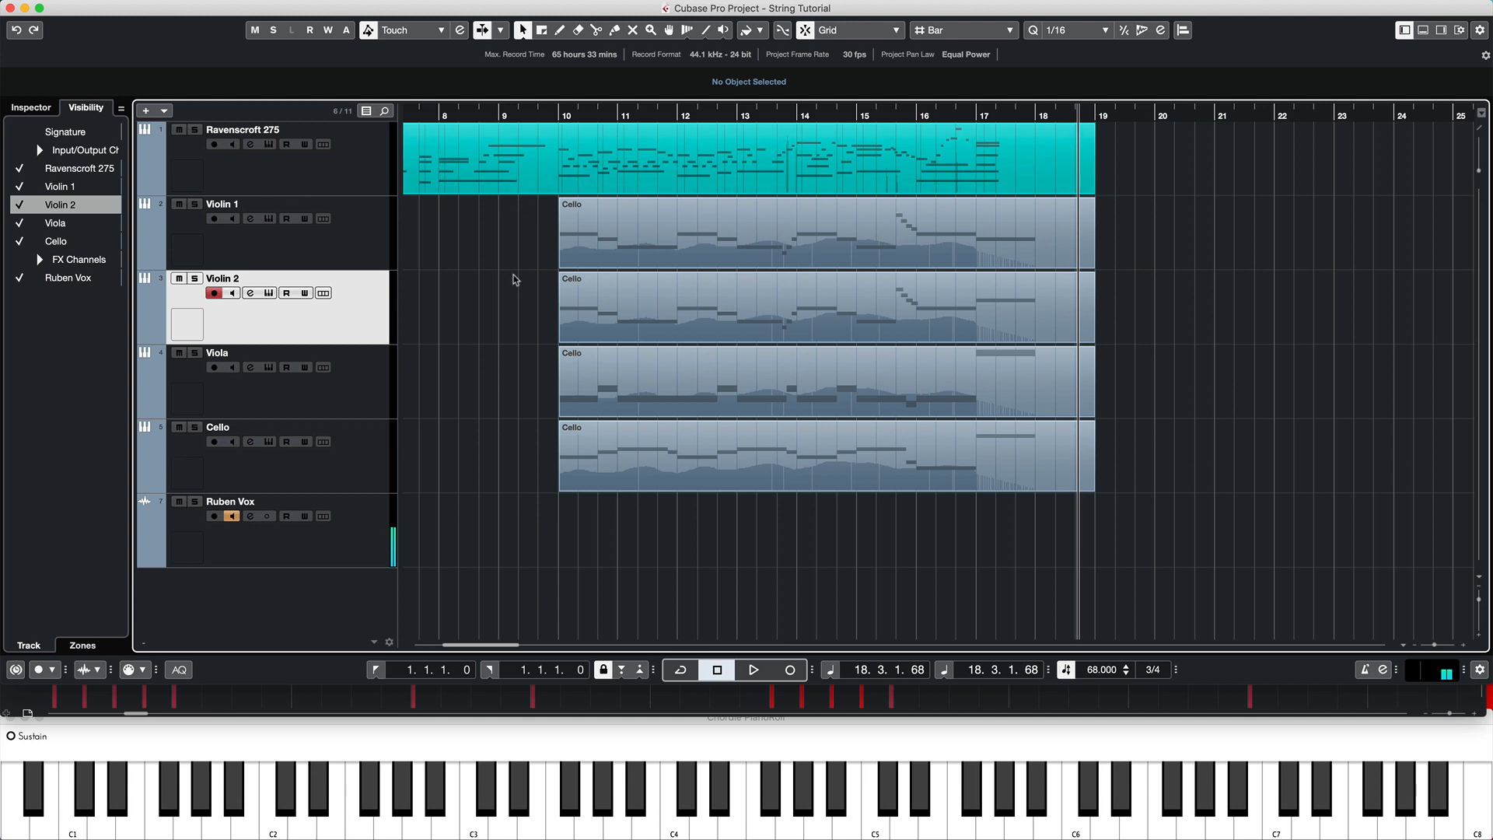